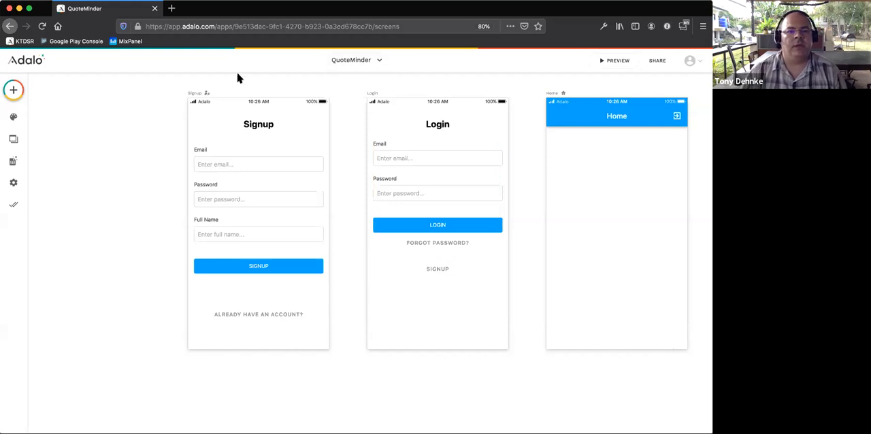
- Add a database collection named Companies and inspect its default Name property without changing it
scroll(197, 102, right, 5)
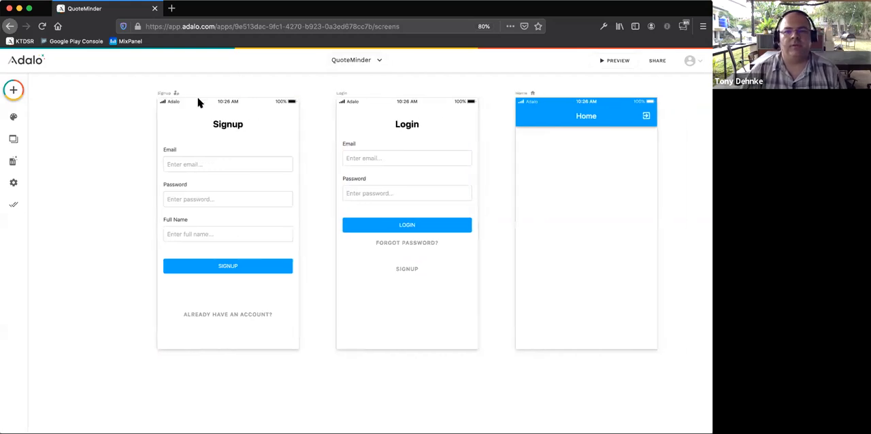
scroll(197, 102, left, 3)
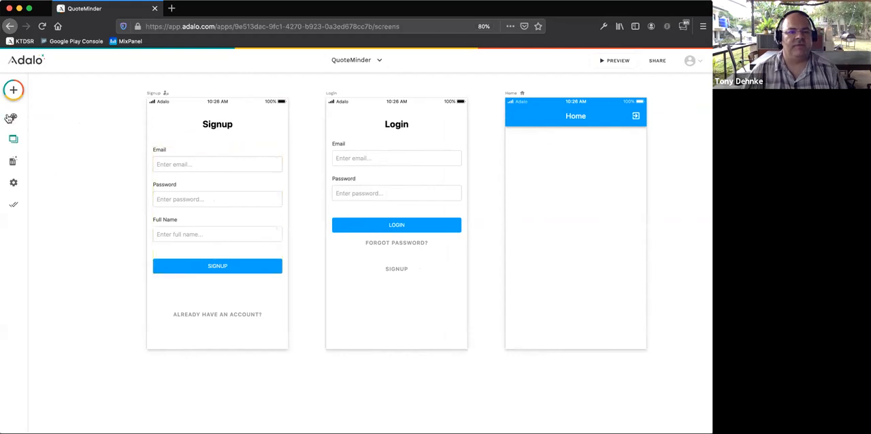
click(16, 165)
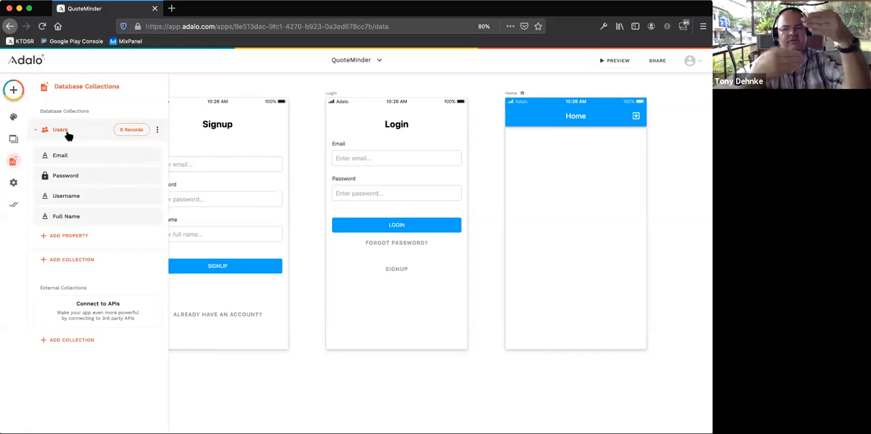
click(65, 261)
text(Companies)
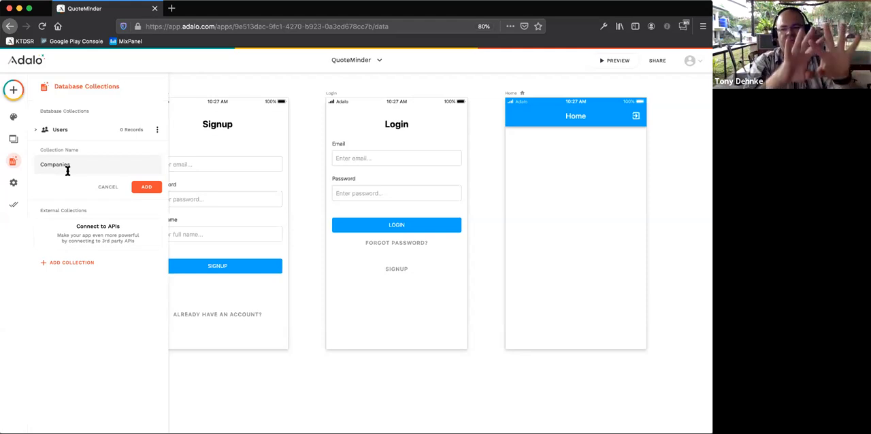
click(144, 187)
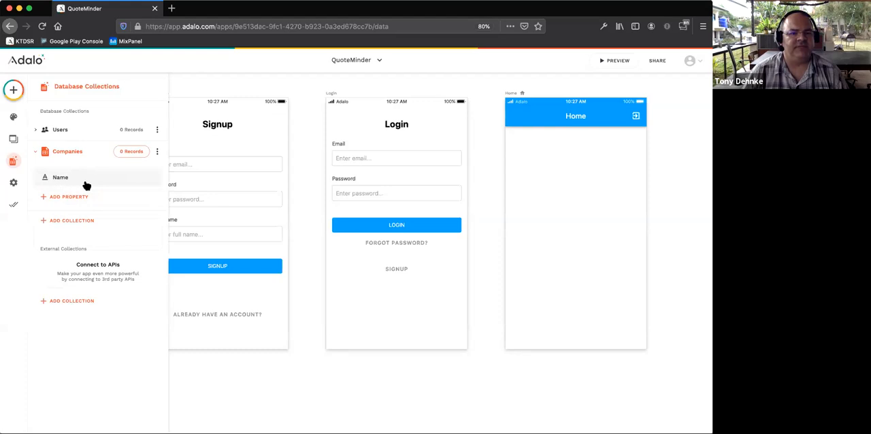
click(84, 184)
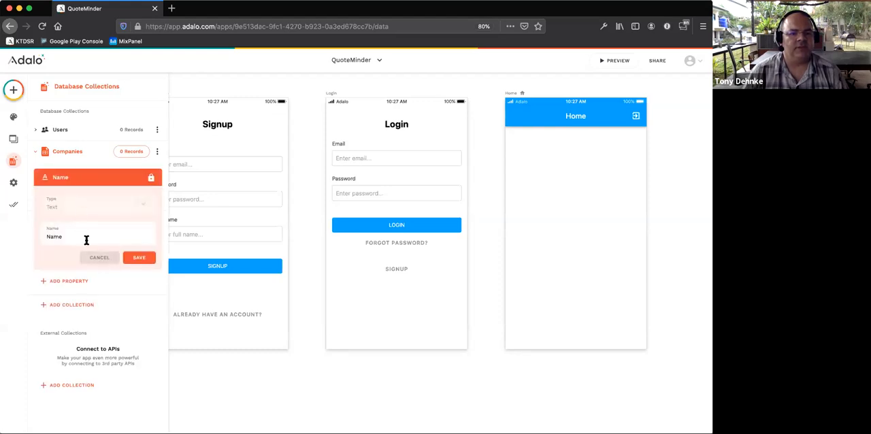
click(105, 260)
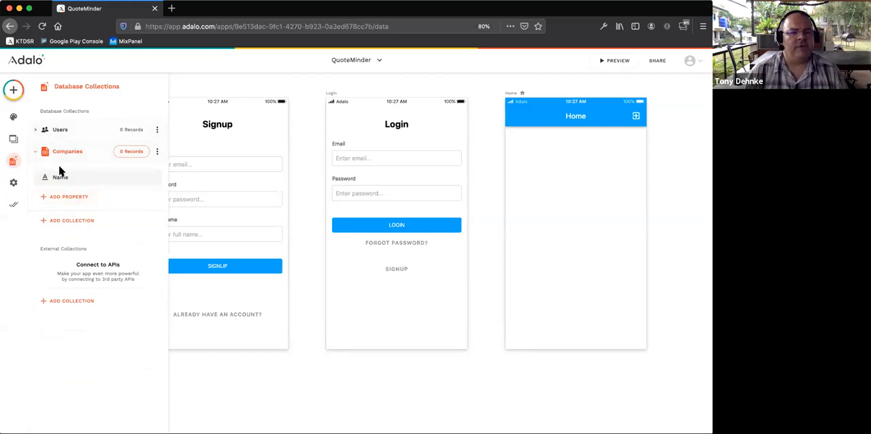
- Add a relationship property from Companies to Users where a user has only one company and a company has multiple users
click(71, 201)
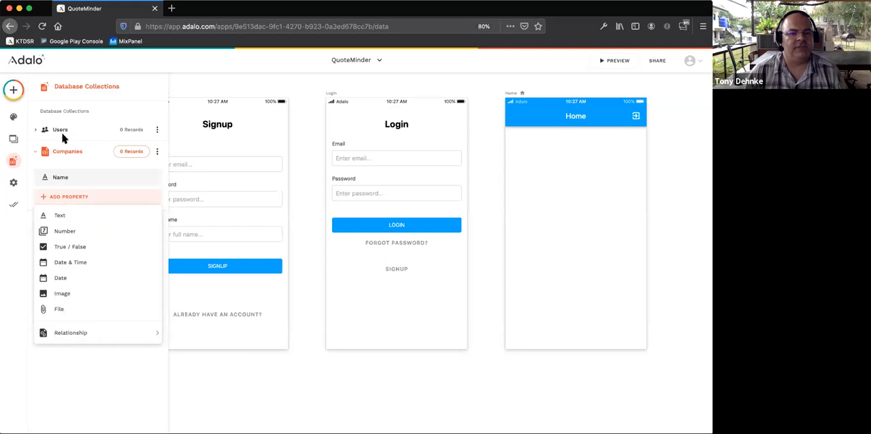
mouse_move(63, 338)
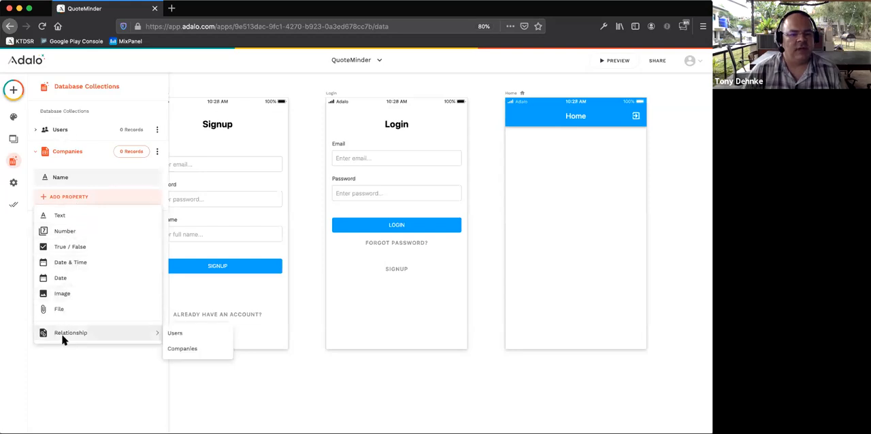
click(175, 336)
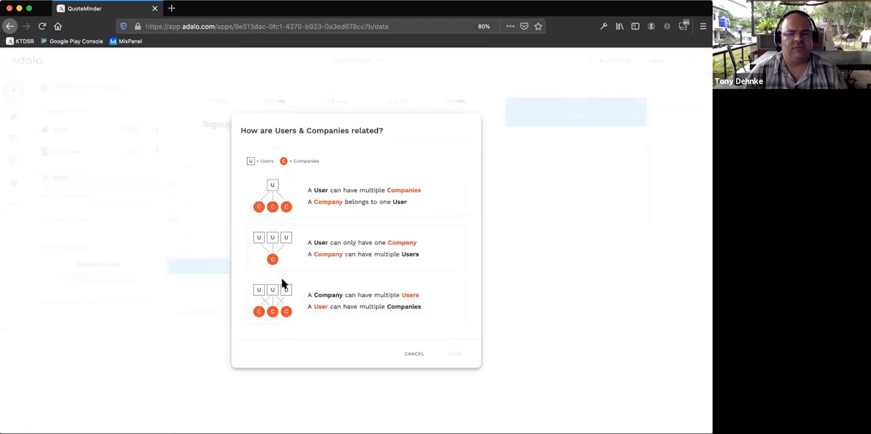
click(296, 260)
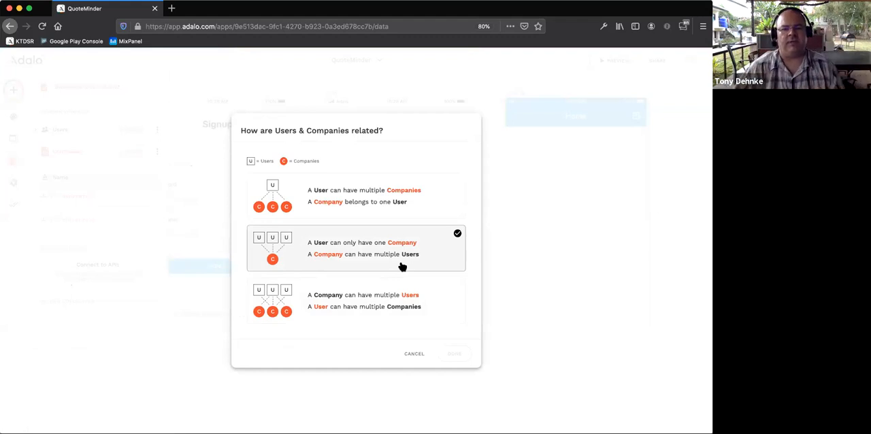
click(290, 295)
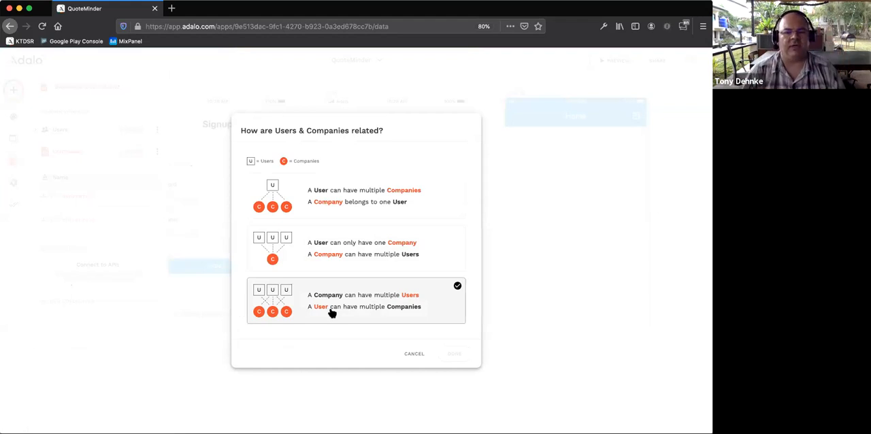
click(306, 259)
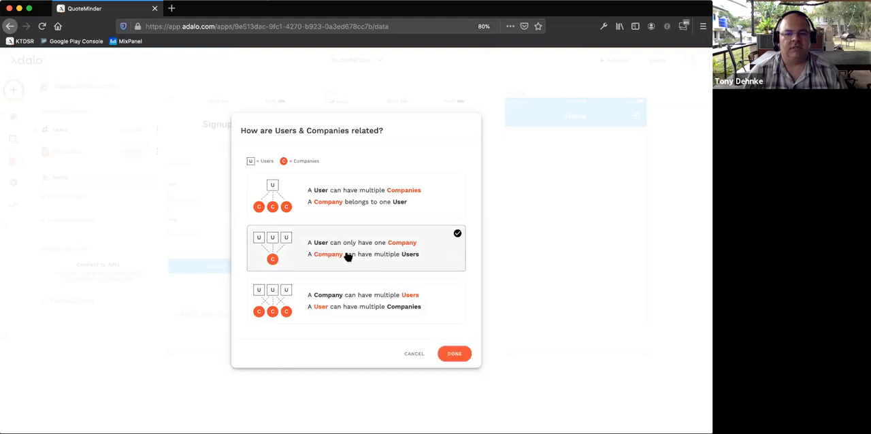
click(464, 356)
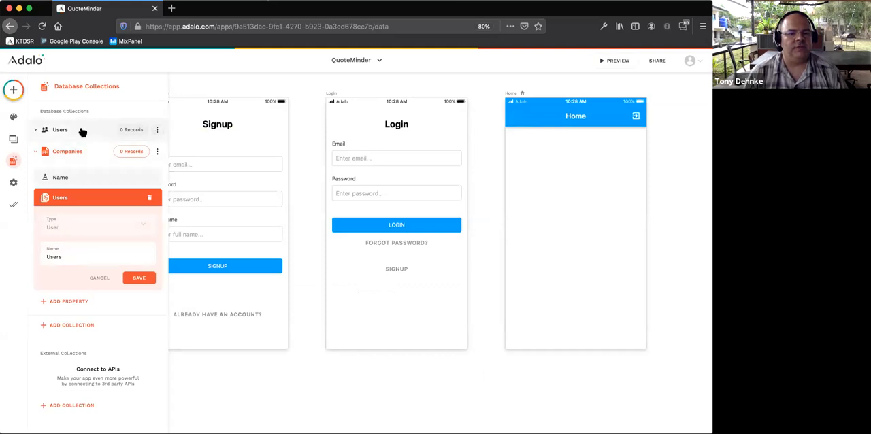
- Name the new relationship property in the Companies collection Staff and save it
double_click(63, 257)
text(Staff)
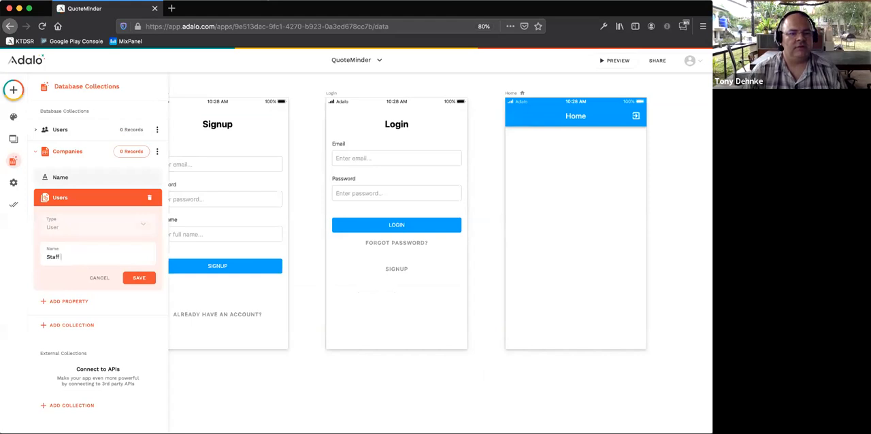
click(140, 278)
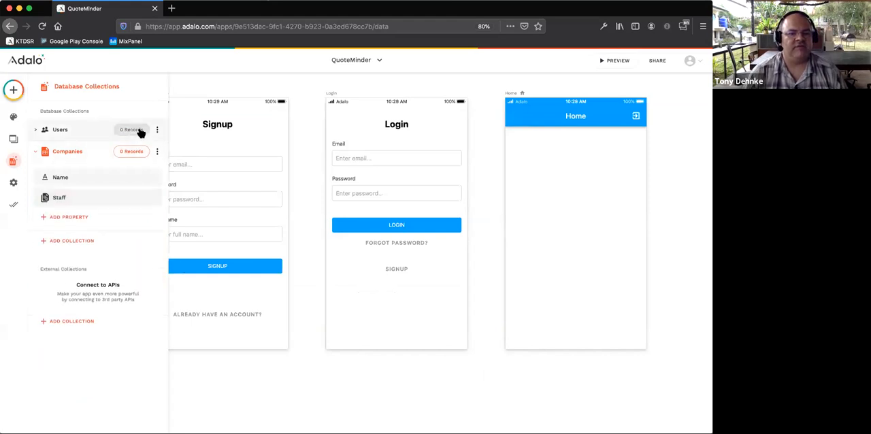
- Examine the Users collection's properties and its records table, including the Company relationship
click(157, 130)
click(62, 130)
click(61, 130)
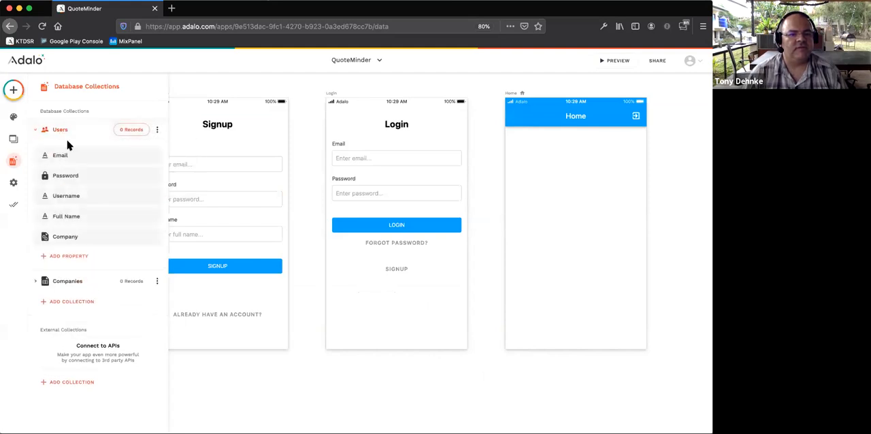
click(63, 130)
click(64, 130)
click(157, 130)
click(157, 154)
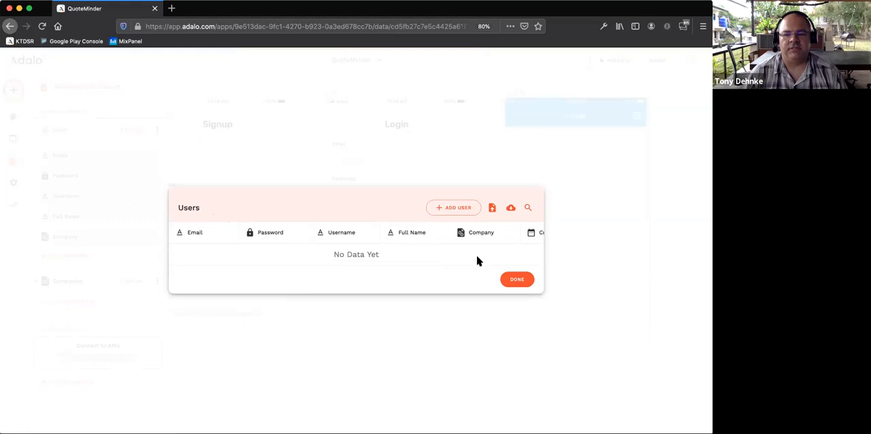
click(517, 279)
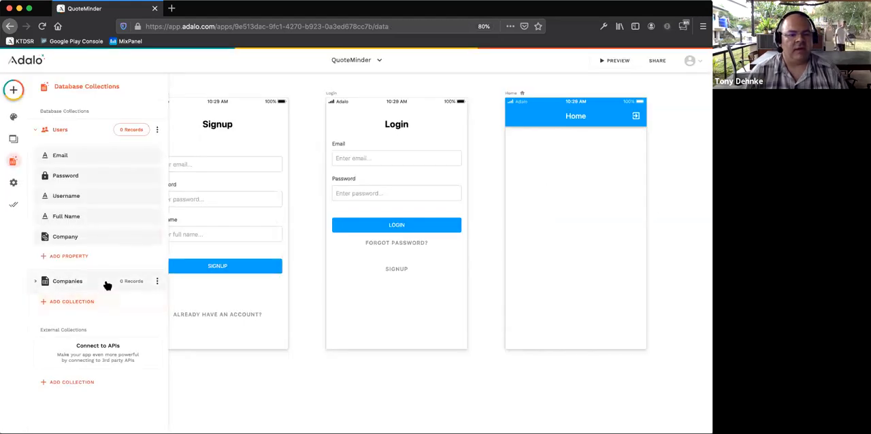
- Rename the Staff relationship property in the Companies collection as Users
click(71, 285)
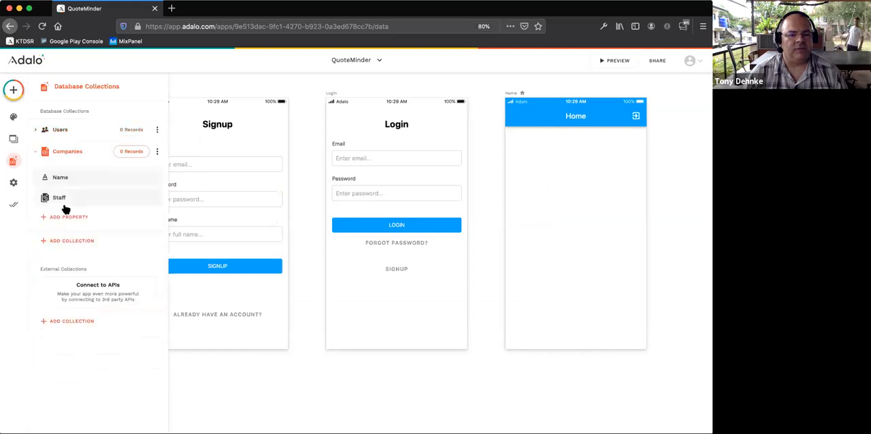
click(63, 198)
drag(64, 257, 32, 253)
key(BackSpace)
text(Users)
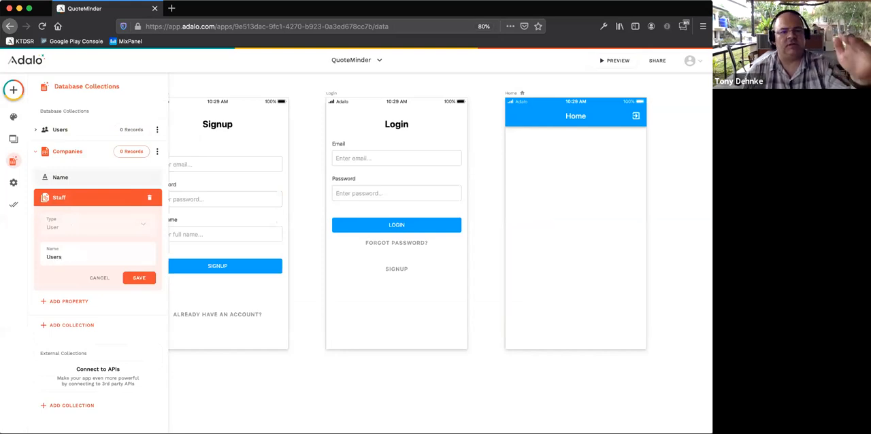
click(136, 278)
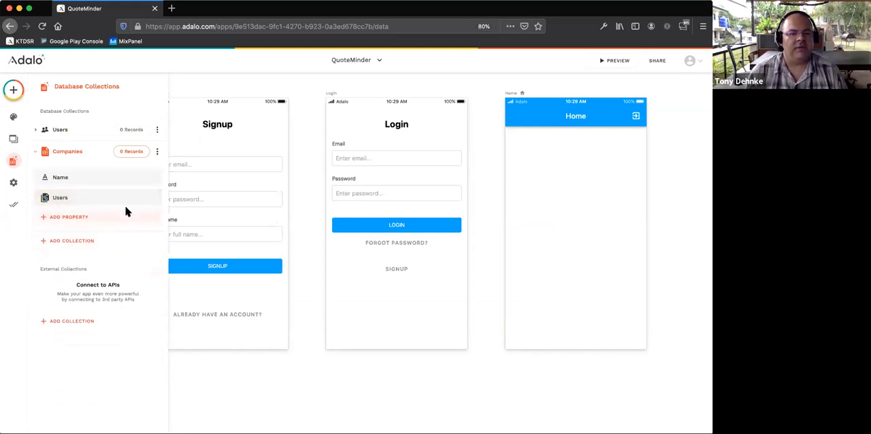
- Add a True / False property named "Owner?" to the Users collection
click(85, 136)
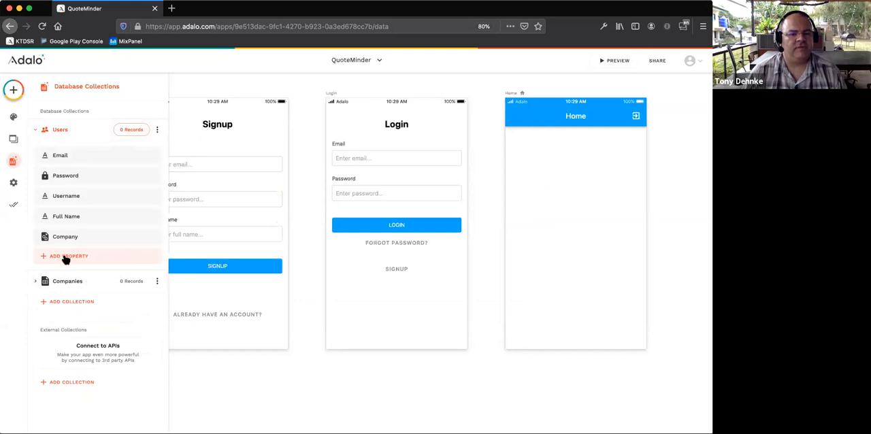
click(65, 257)
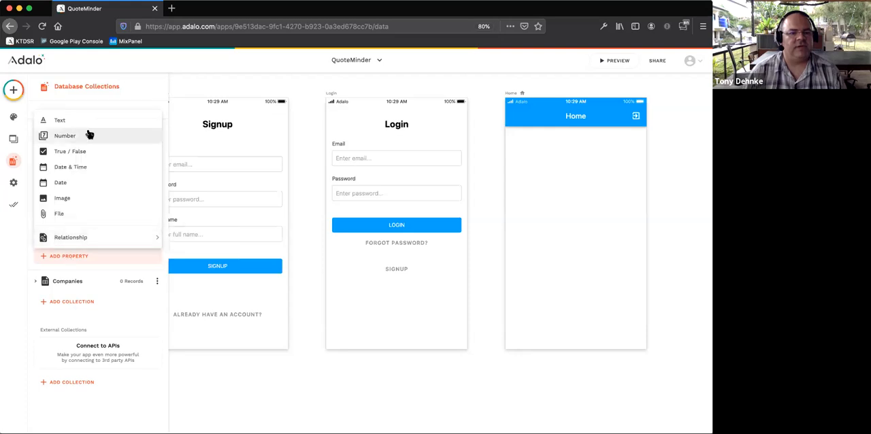
click(85, 151)
drag(81, 316, 43, 314)
text(Owner)
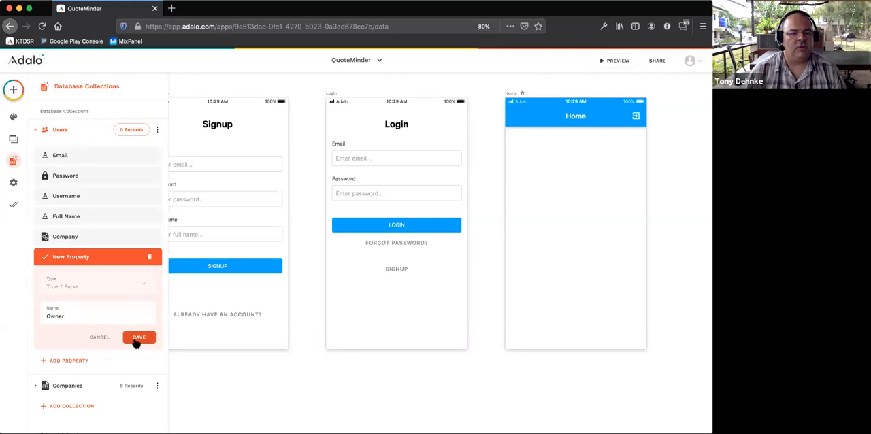
text(?)
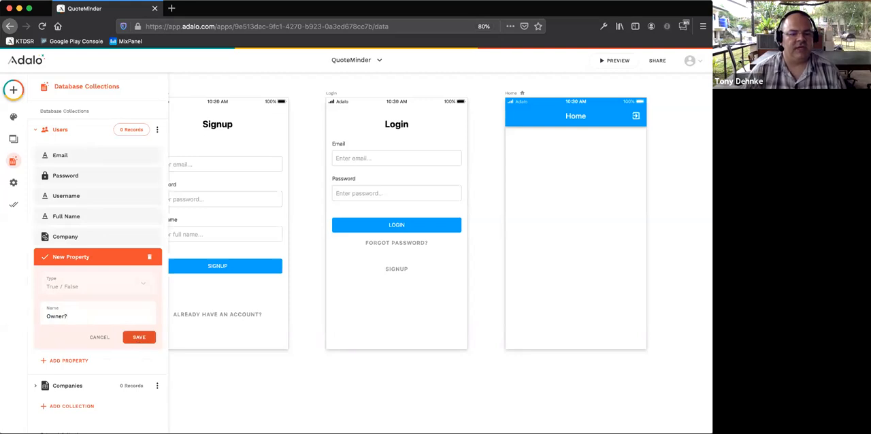
click(133, 337)
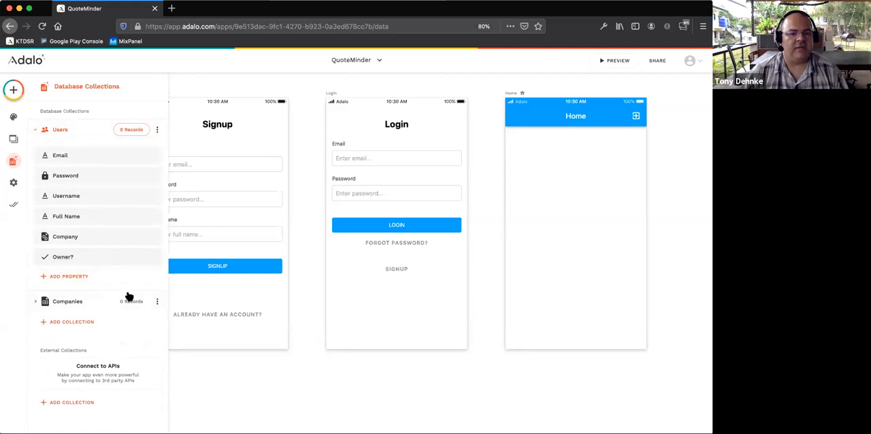
- Rename the heading text component on the Signup screen as "Create your Company Account"
scroll(238, 348, left, 3)
scroll(238, 348, left, 4)
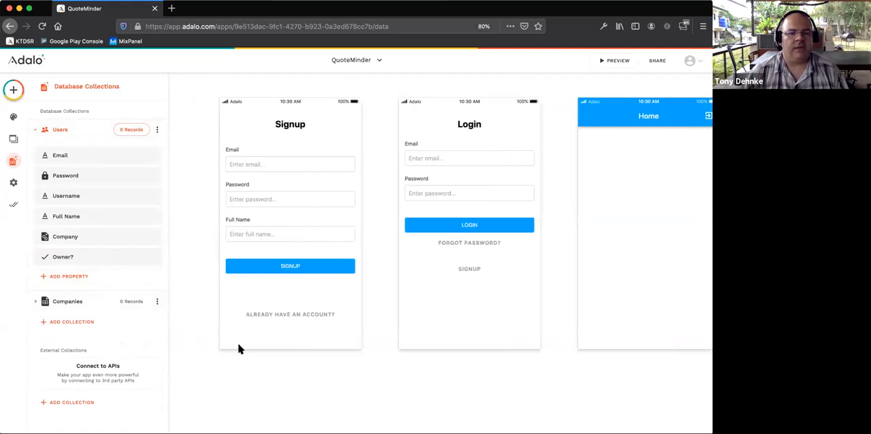
click(332, 130)
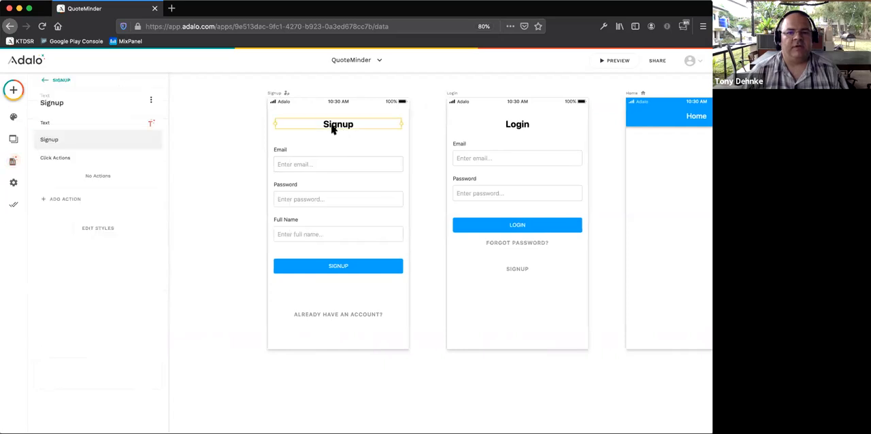
click(44, 103)
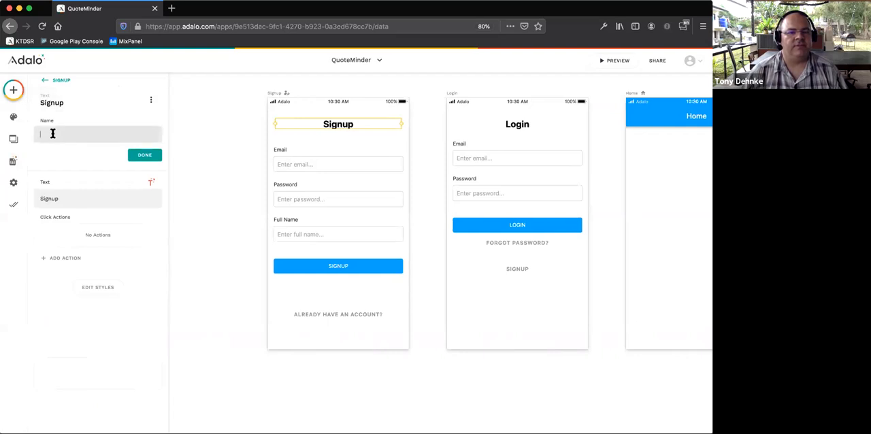
click(61, 104)
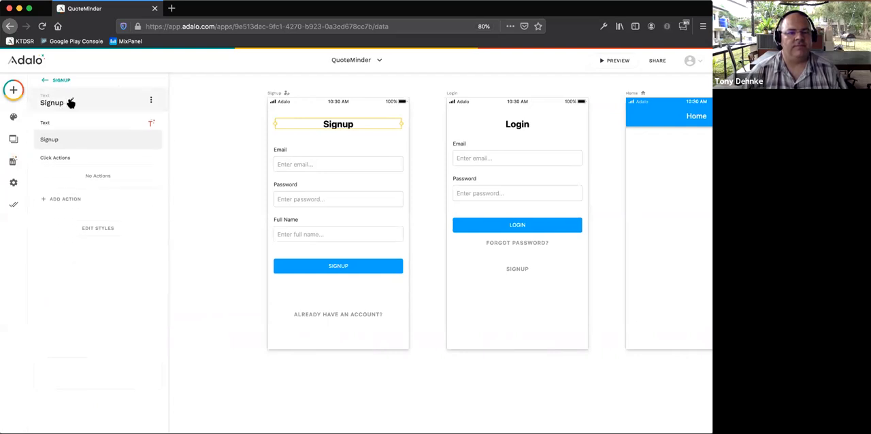
click(71, 102)
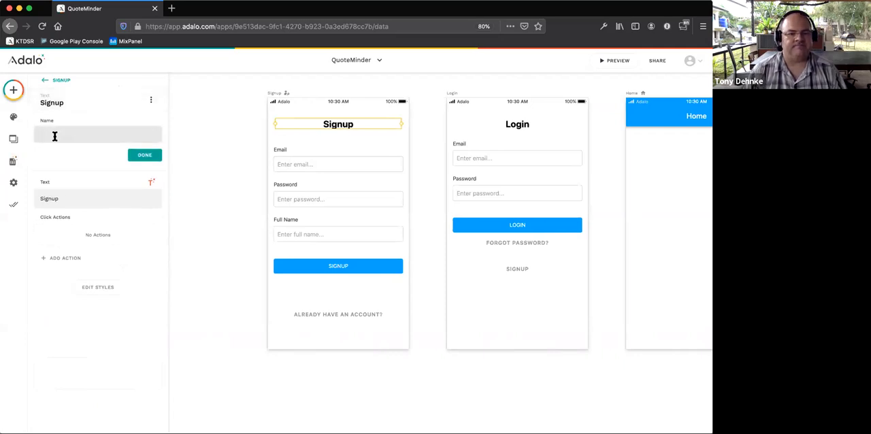
text(Add you)
key(BackSpace)
key(BackSpace)
key(BackSpace)
key(BackSpace)
key(BackSpace)
key(BackSpace)
key(BackSpace)
text(Create )
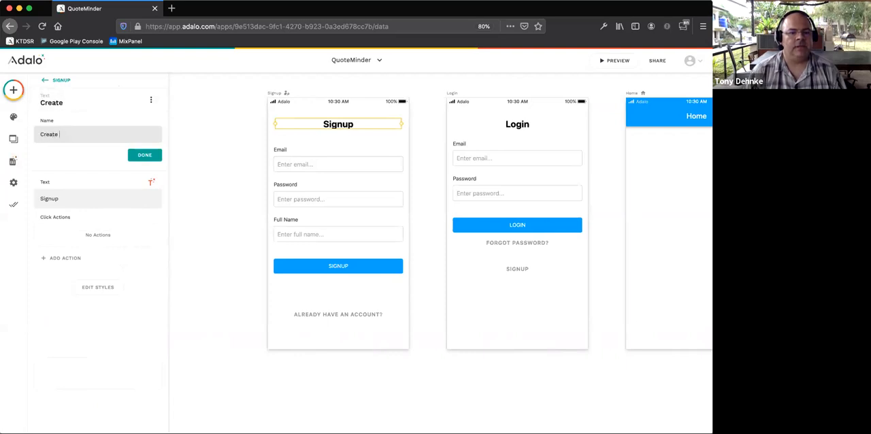
text(your Company Account)
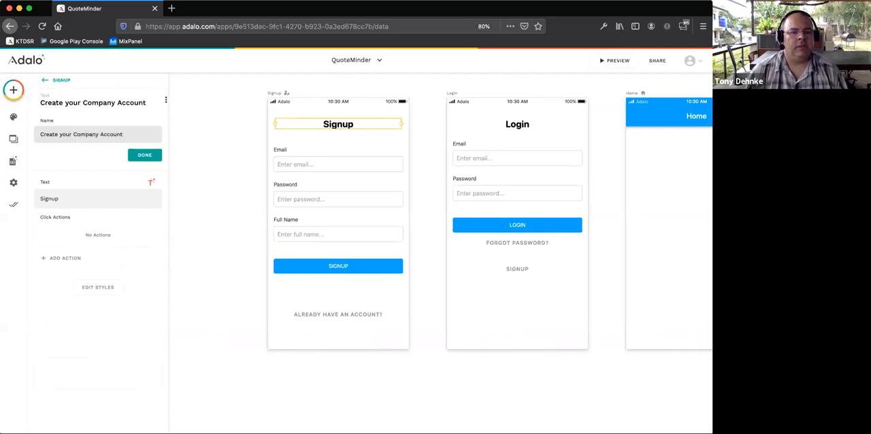
click(143, 156)
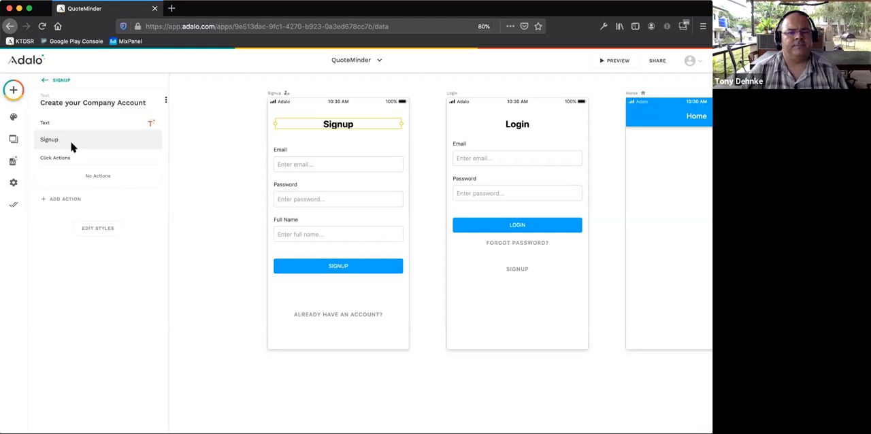
- Replace the Signup screen's heading text with "Create your Company"
drag(72, 140, 30, 140)
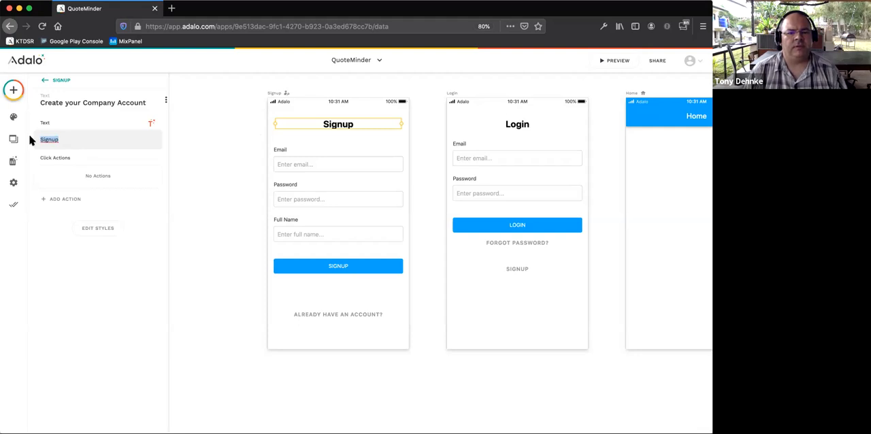
text(Create yor)
key(BackSpace)
key(BackSpace)
text(ur Company)
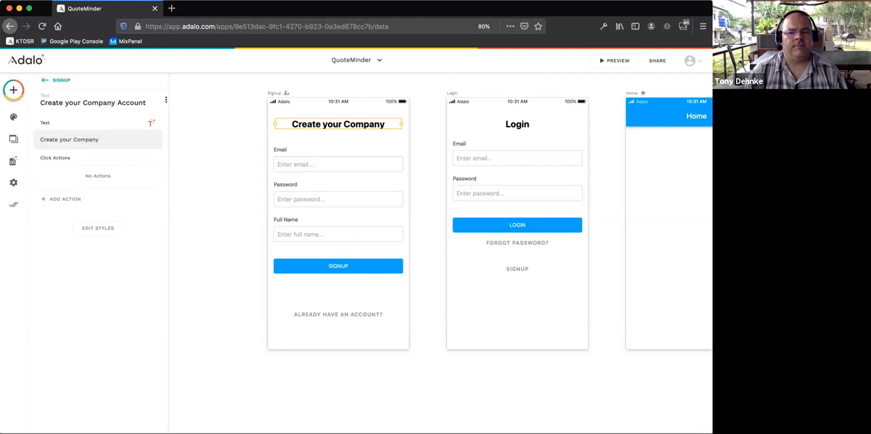
click(214, 197)
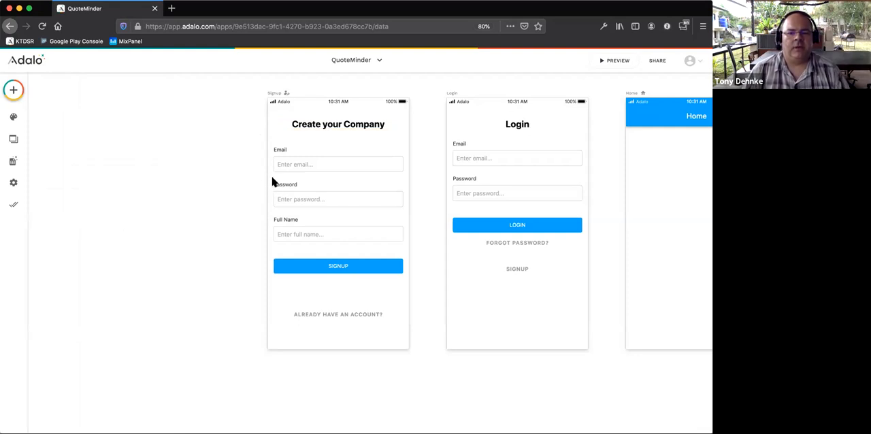
click(13, 90)
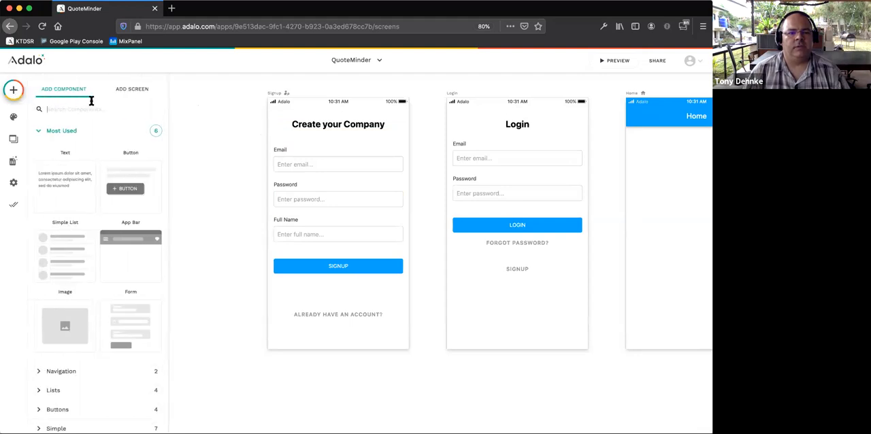
click(240, 112)
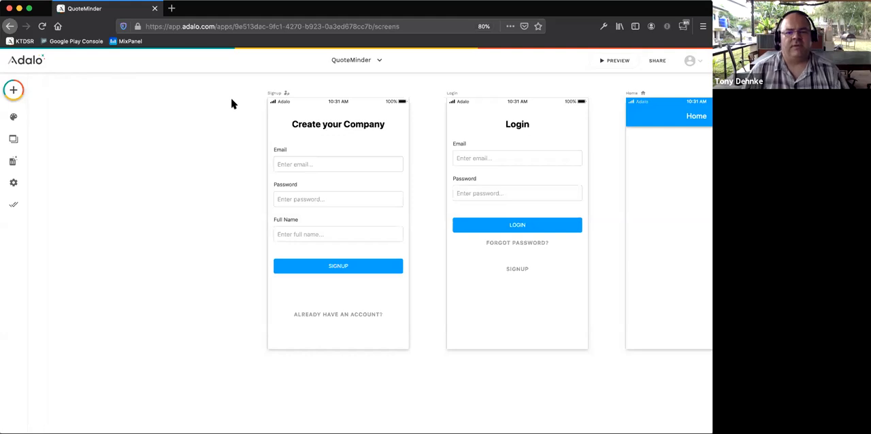
- Extend the Signup screen's heading text to read "Create your Company Account"
click(330, 130)
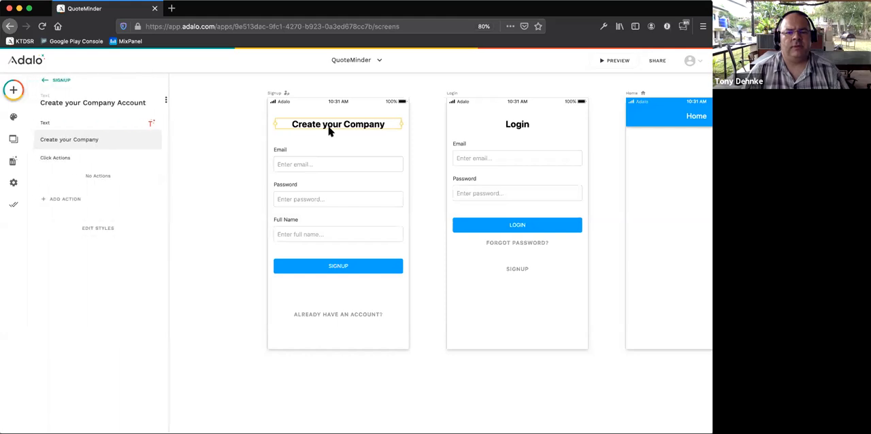
click(121, 139)
text(Accou)
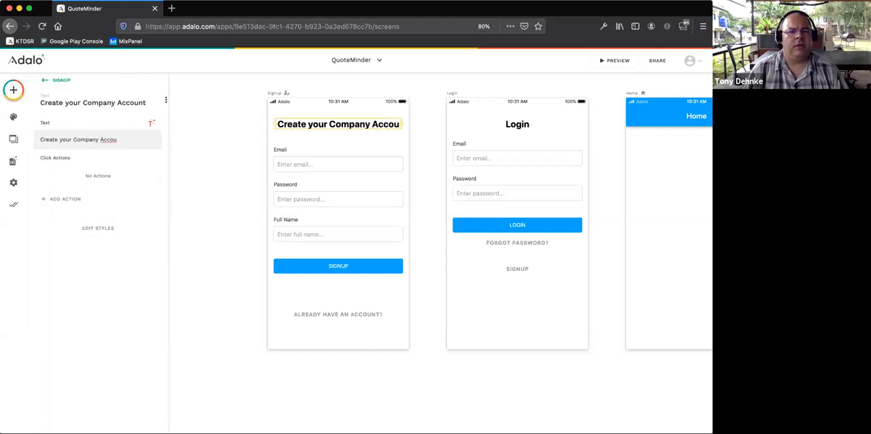
text(nt)
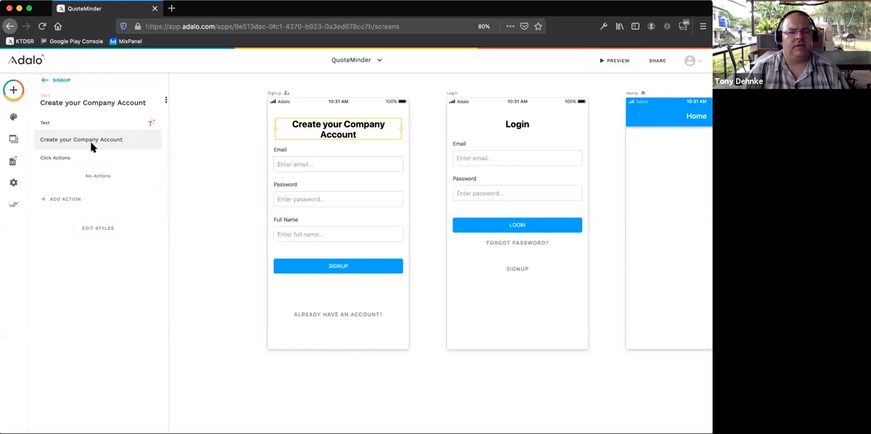
text(<br>)
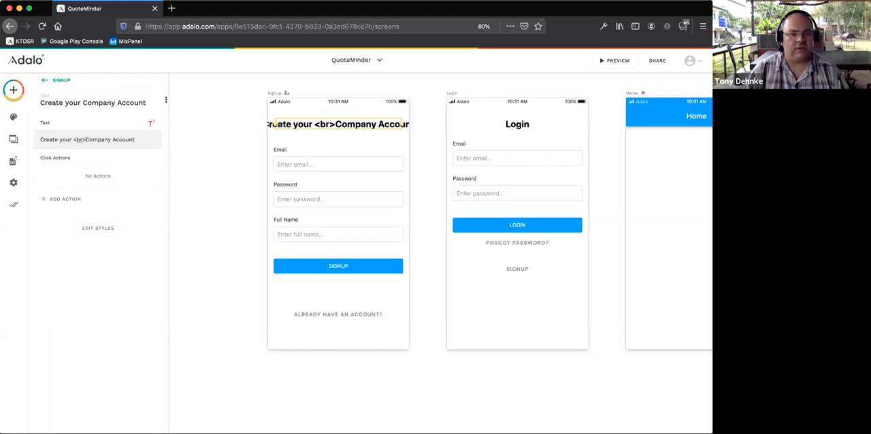
- Split the Signup heading into two lines, with "Company Account" on the second line
key(BackSpace)
key(BackSpace)
key(BackSpace)
key(BackSpace)
key(BackSpace)
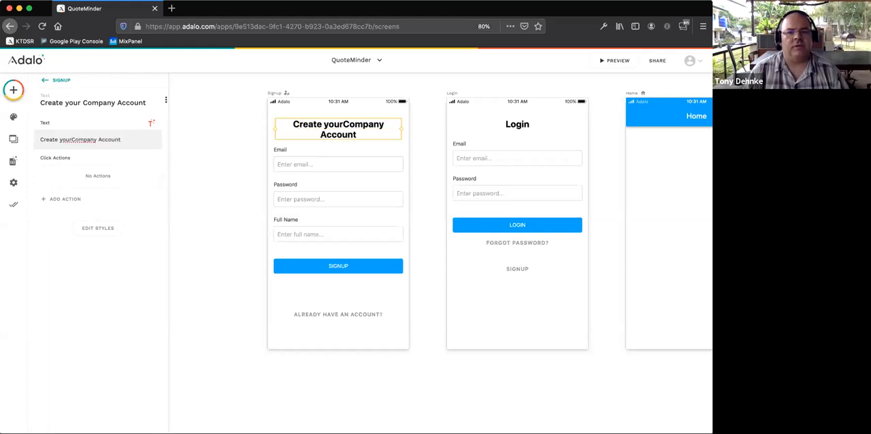
key(Return)
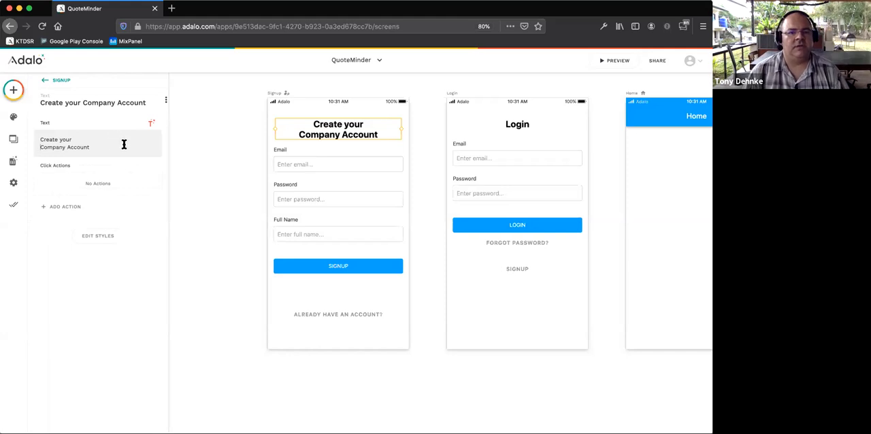
click(190, 155)
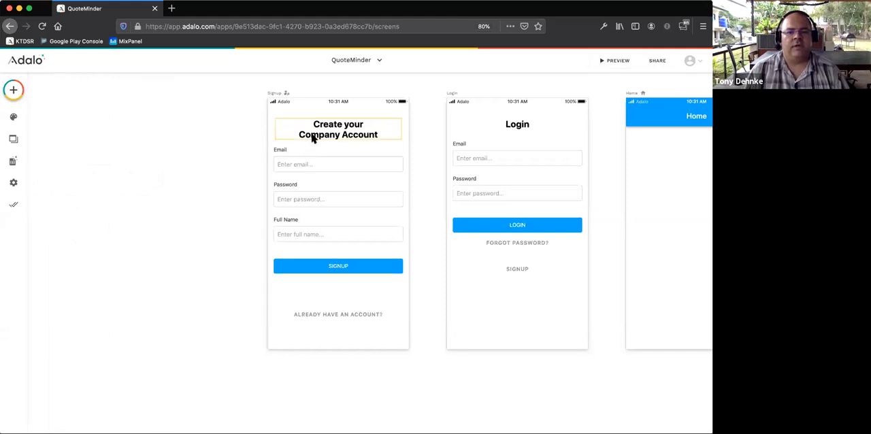
- Change the label of the Email field in the Signup form to "Company Owners's Email"
click(302, 163)
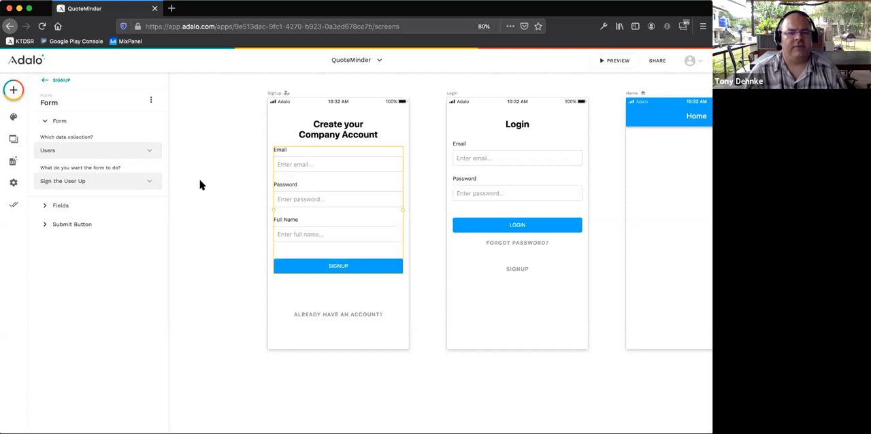
click(59, 206)
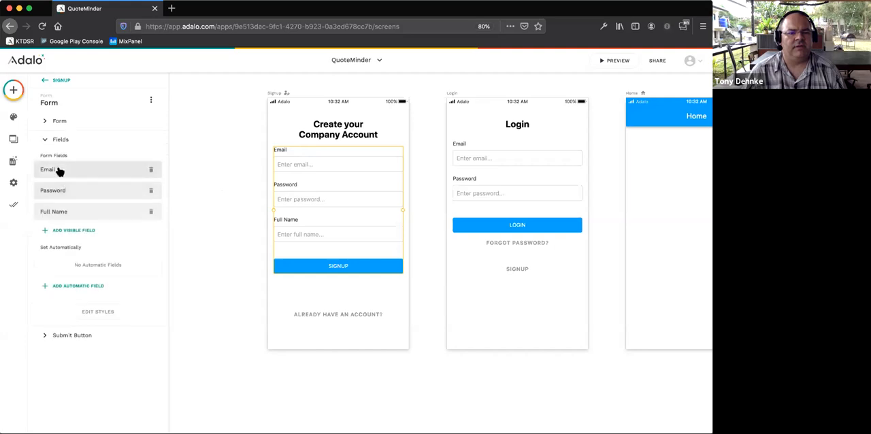
click(58, 170)
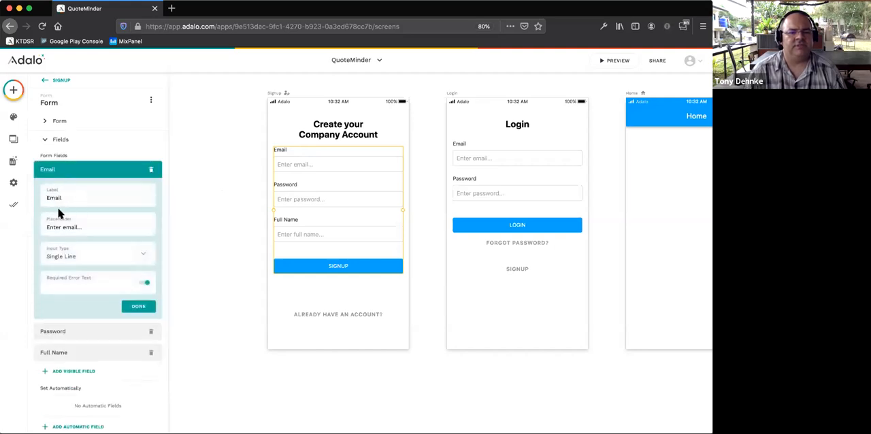
text(Owner)
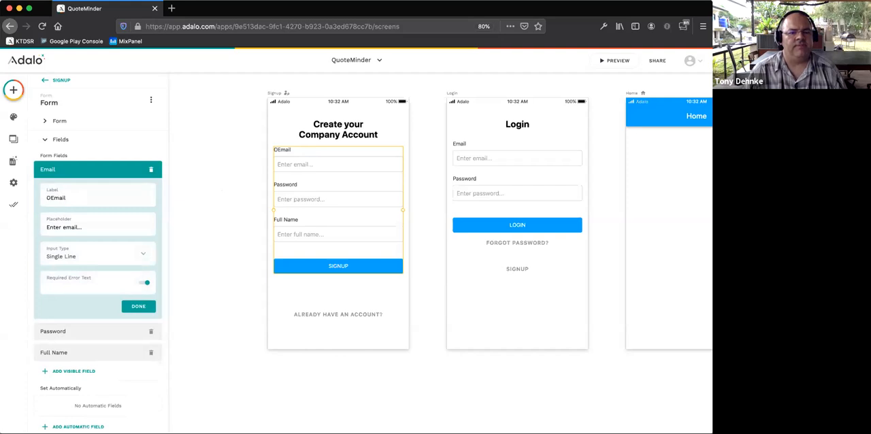
text('s)
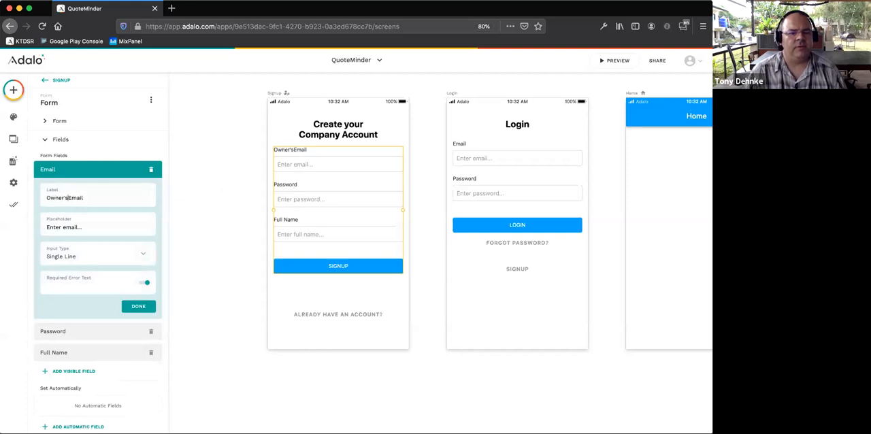
key(BackSpace)
key(BackSpace)
key(BackSpace)
key(BackSpace)
key(BackSpace)
key(BackSpace)
key(BackSpace)
text(Co)
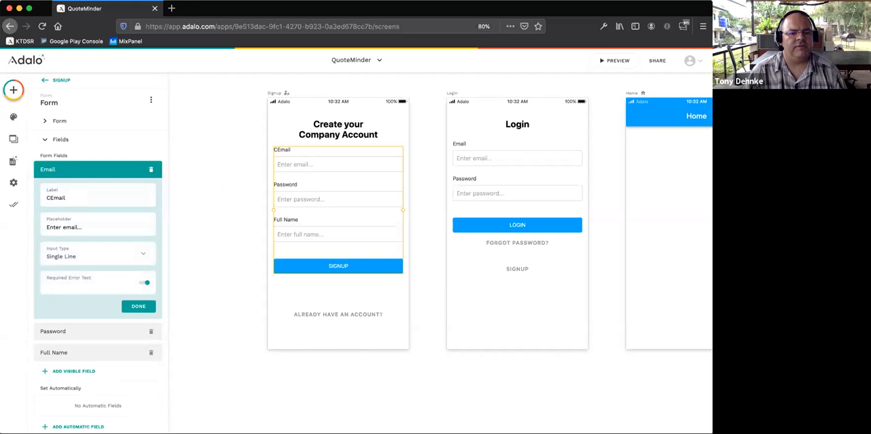
text(mpany Owners)
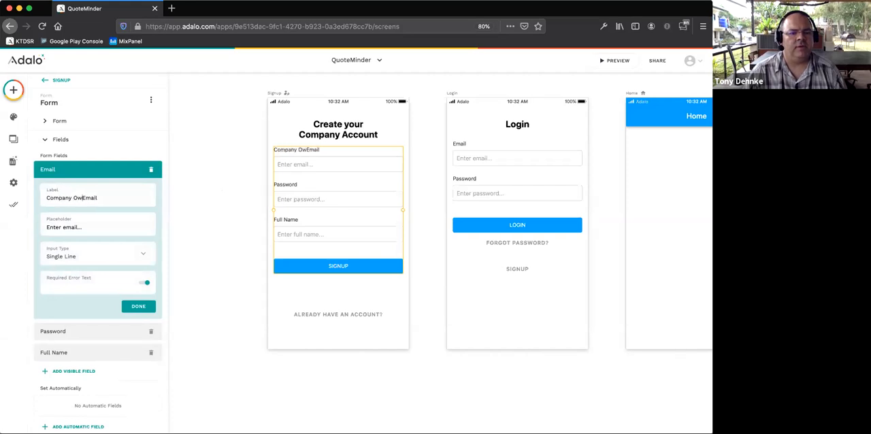
text('s)
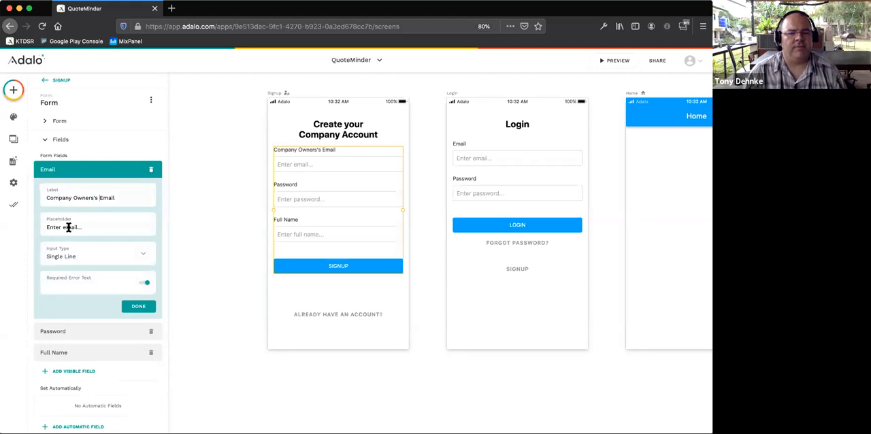
- Set the Email field's placeholder in the Signup form to "Enter owner's email..."
click(64, 227)
text(owner's)
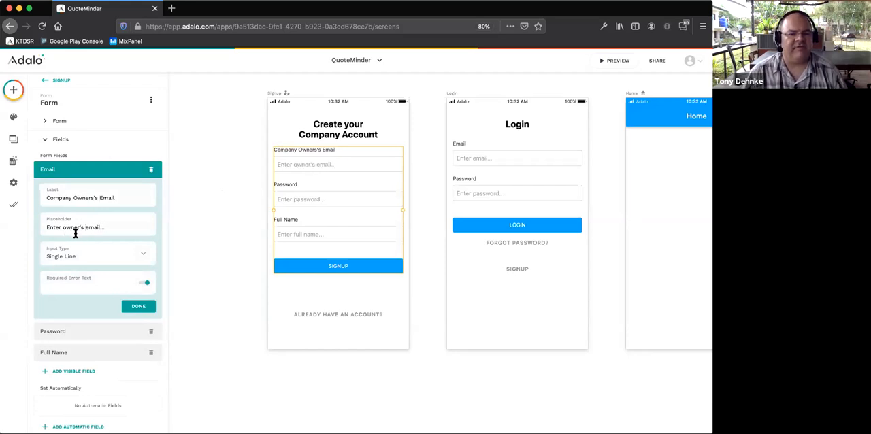
click(137, 306)
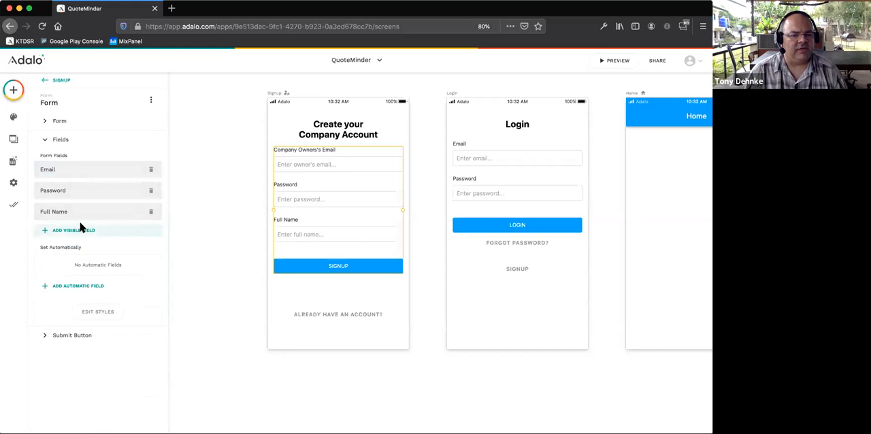
- Add "Owner?" as an automatic field of the Signup form with the value True
click(78, 286)
click(86, 269)
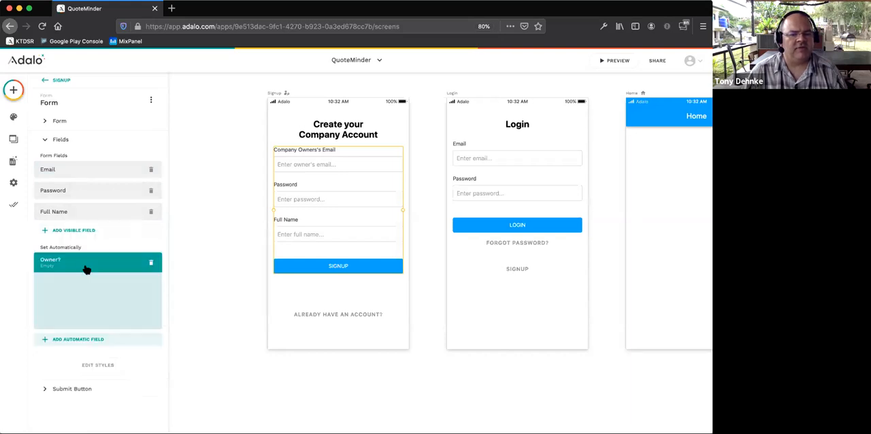
click(73, 297)
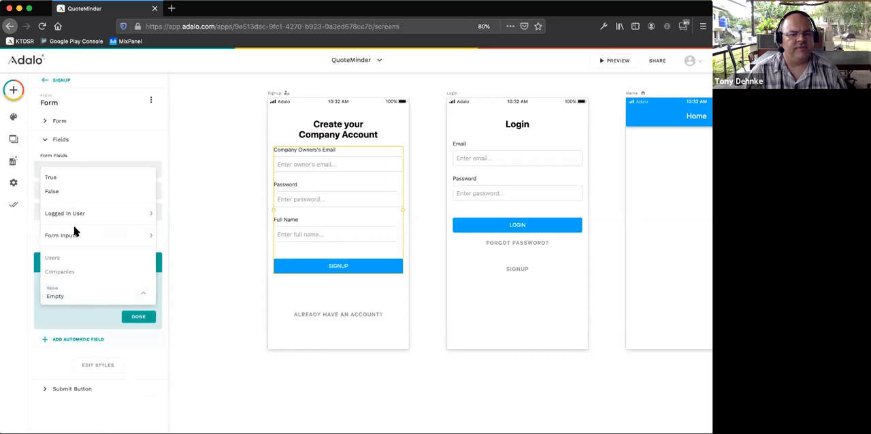
click(73, 177)
click(137, 318)
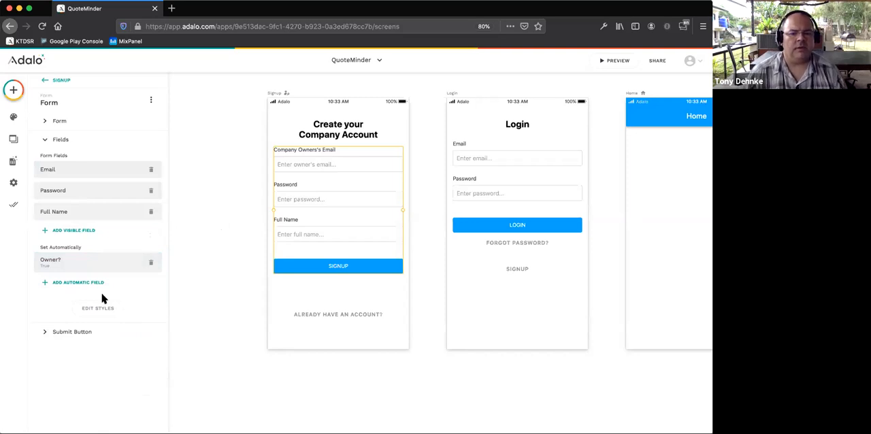
- Link the Signup form's submit action to a new screen named "Create Company" based on the Form template
click(73, 334)
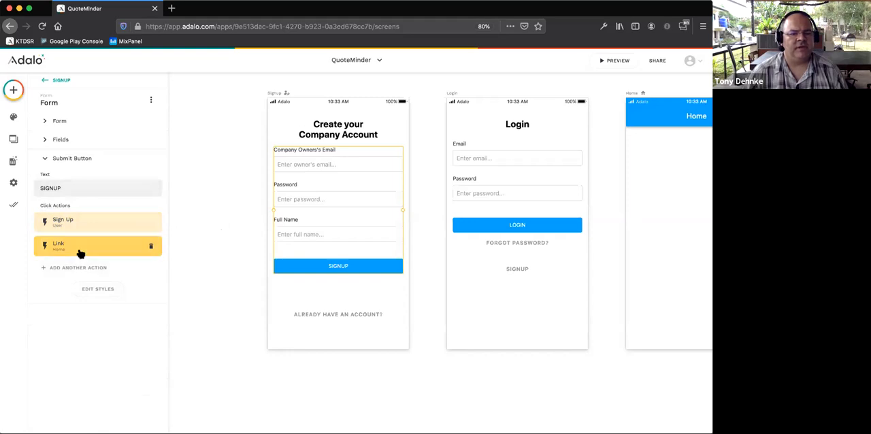
click(82, 249)
click(83, 286)
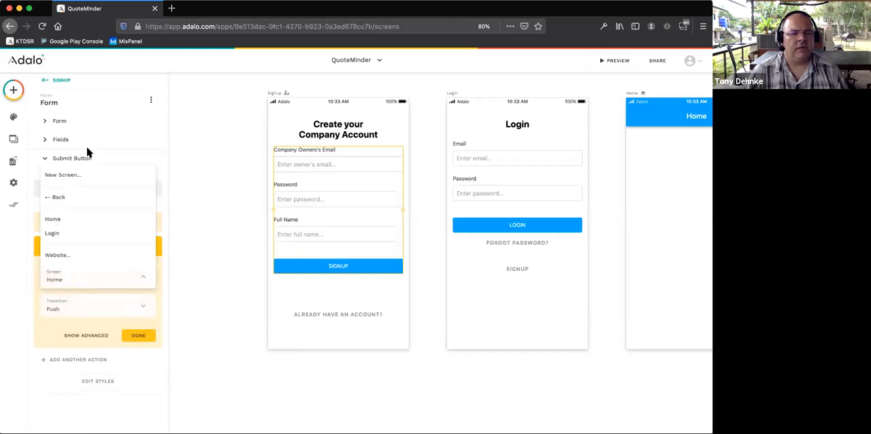
click(82, 176)
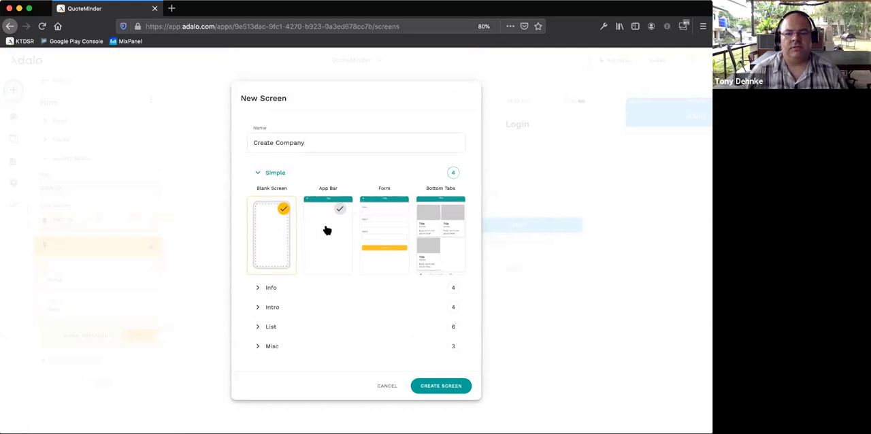
click(385, 230)
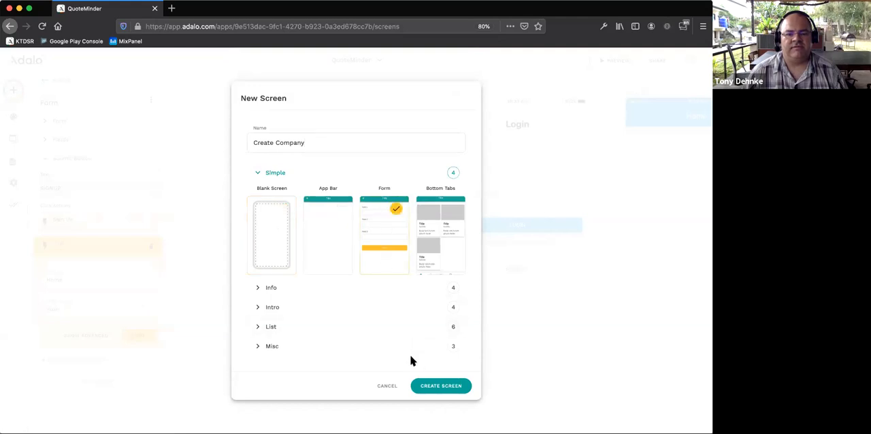
click(435, 386)
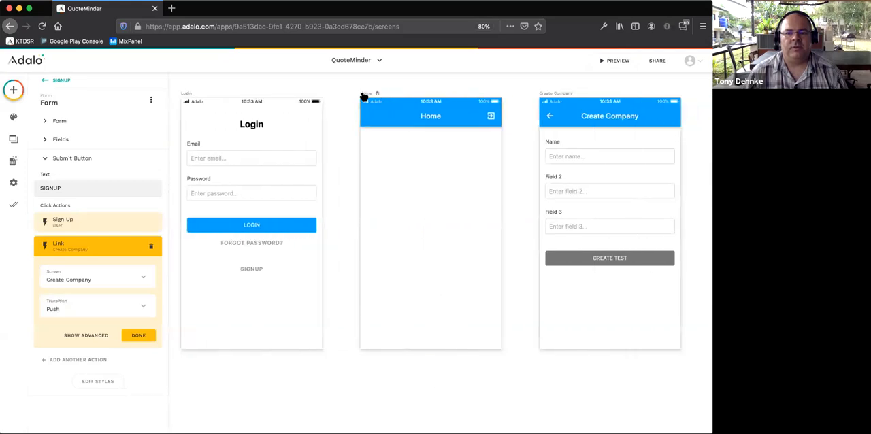
- Rearrange the screens on the canvas, placing Home below Signup and Create Company beside Login
scroll(389, 107, down, 5)
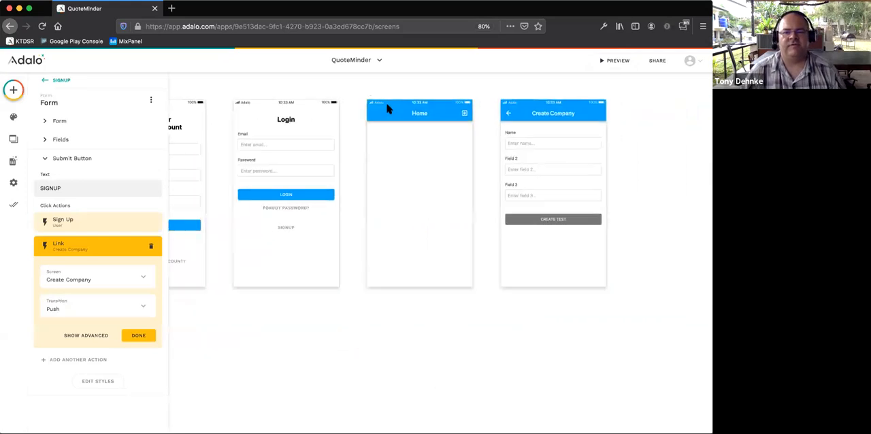
scroll(388, 107, left, 2)
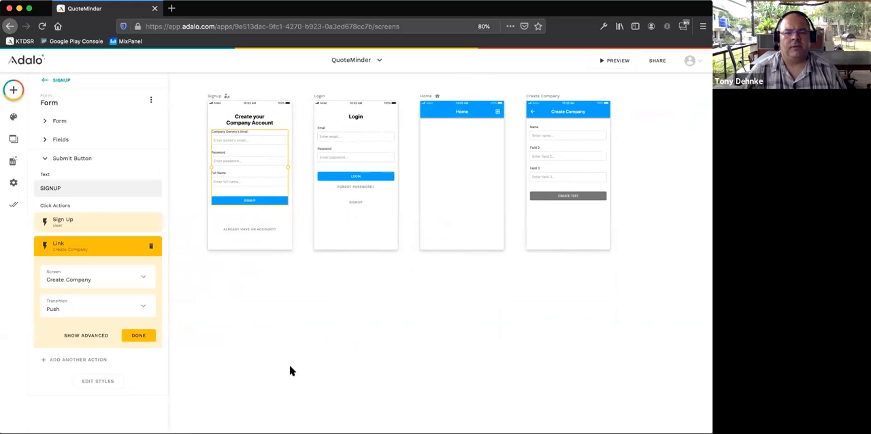
drag(425, 96, 215, 265)
drag(546, 95, 433, 92)
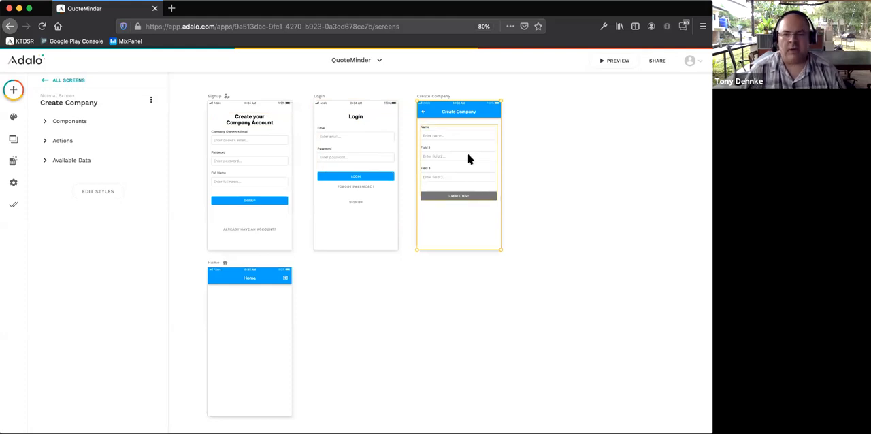
- Connect the Create Company screen's form to the Companies collection so that it creates a new company
scroll(468, 159, up, 5)
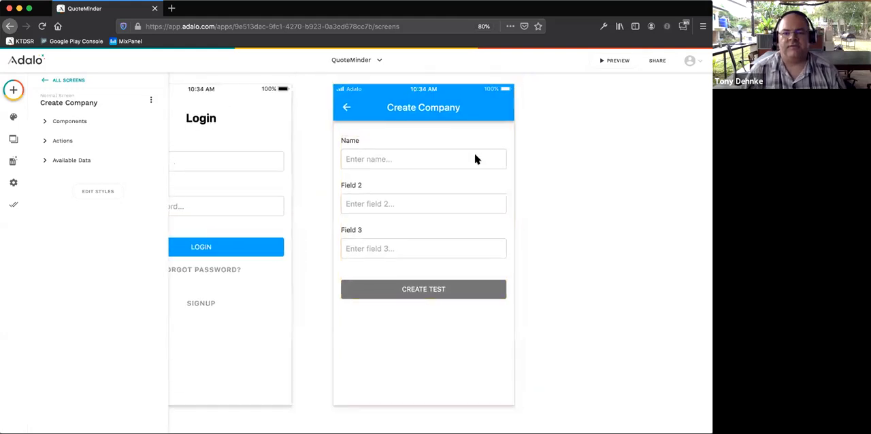
click(367, 149)
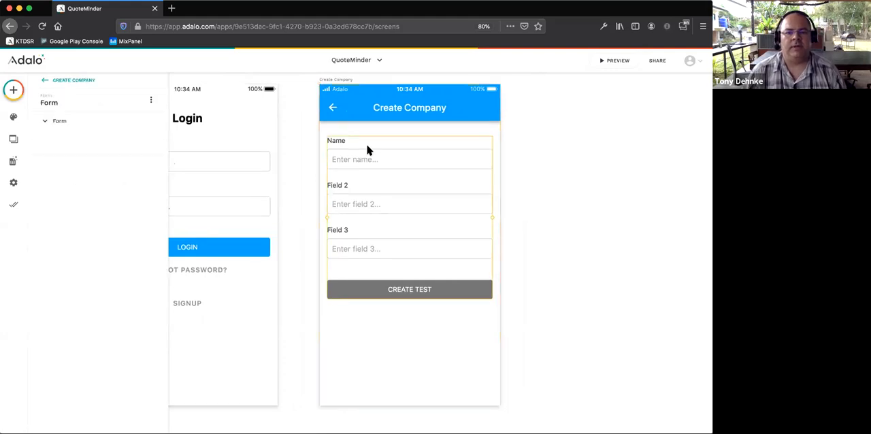
click(73, 151)
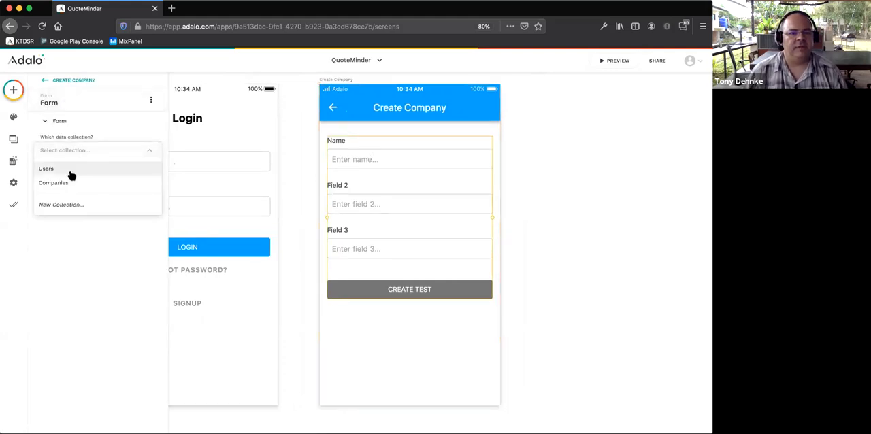
click(78, 181)
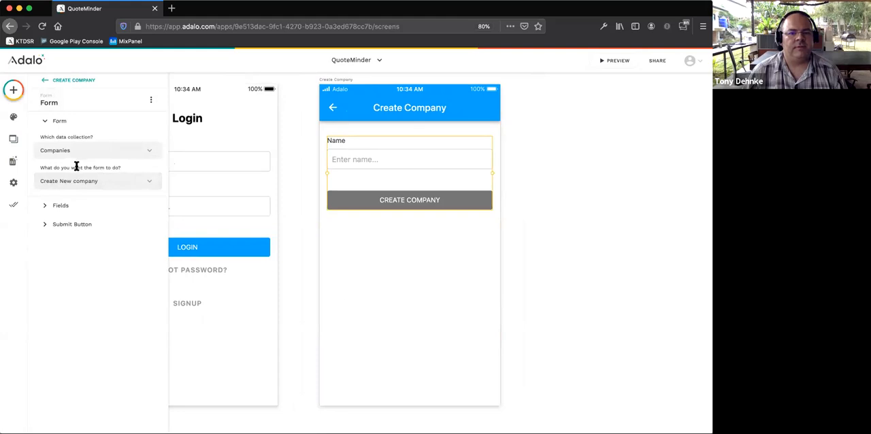
- Set the Name field's label to "Company Name" and its placeholder to "Enter company name..." in the Create Company form
click(62, 205)
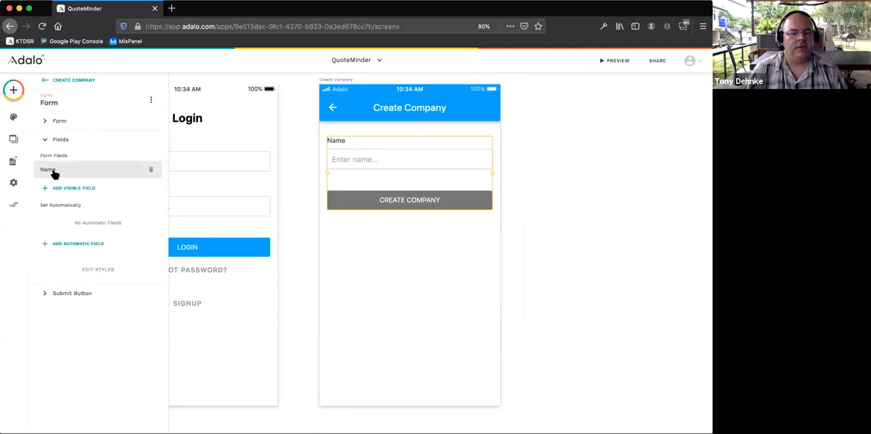
click(54, 171)
double_click(57, 198)
text(Company Name)
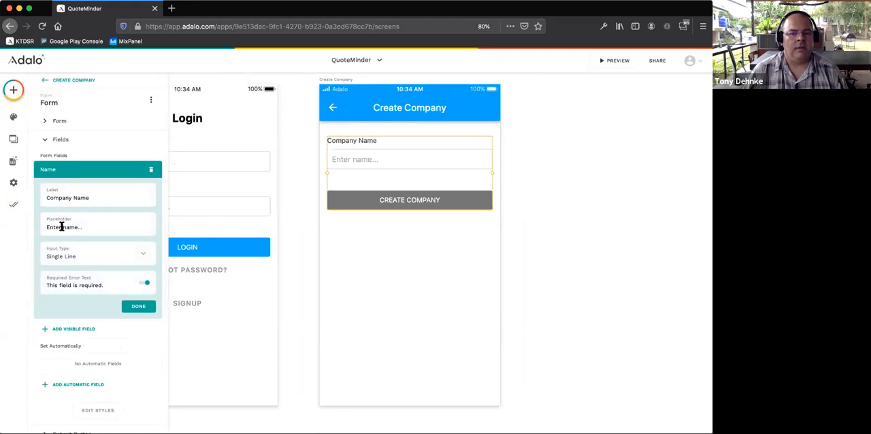
text(company name)
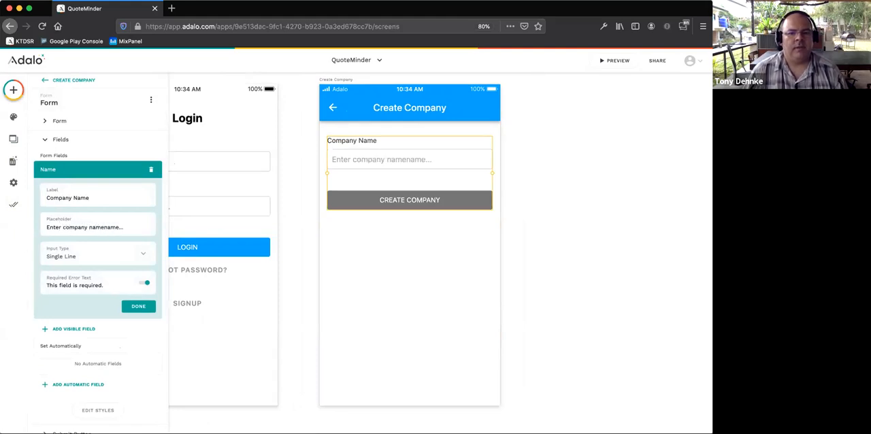
key(BackSpace)
key(BackSpace)
key(BackSpace)
key(BackSpace)
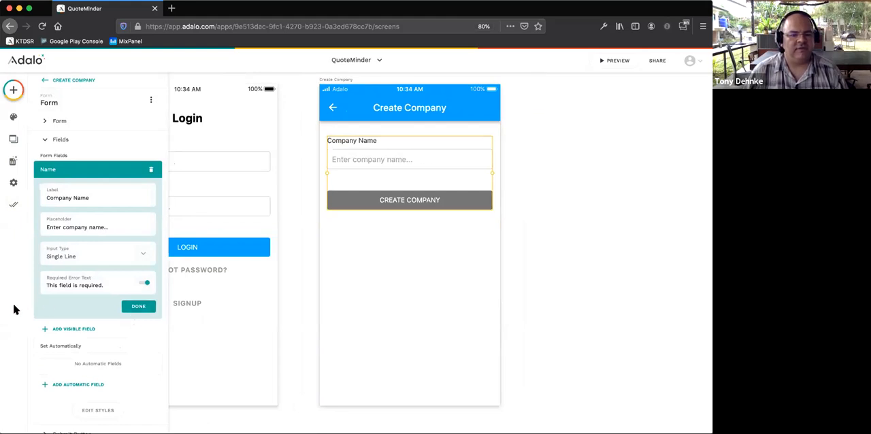
- Change the Create Company submit button's fill colour to the blue 00A5FF
scroll(85, 363, down, 1)
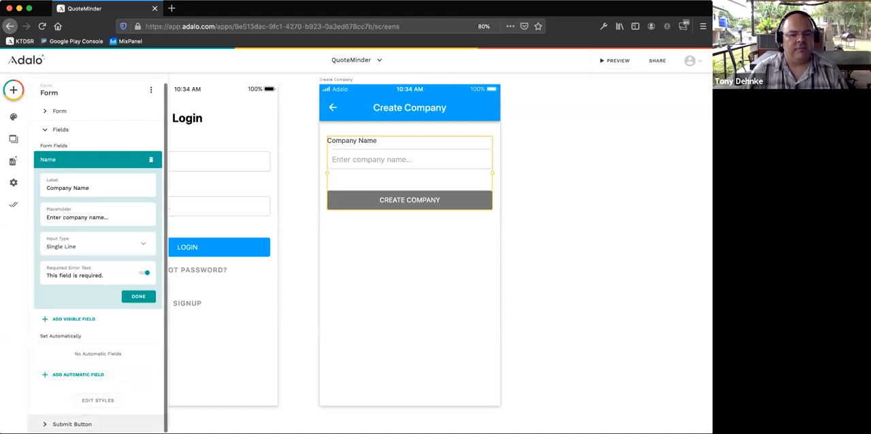
click(95, 423)
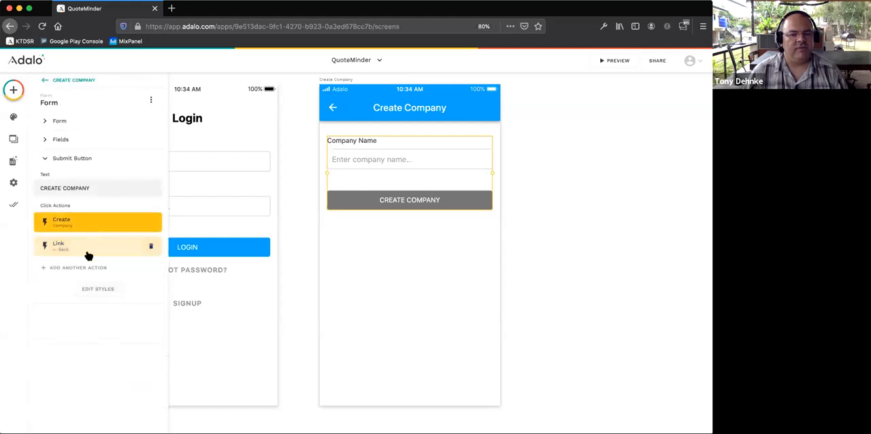
click(96, 288)
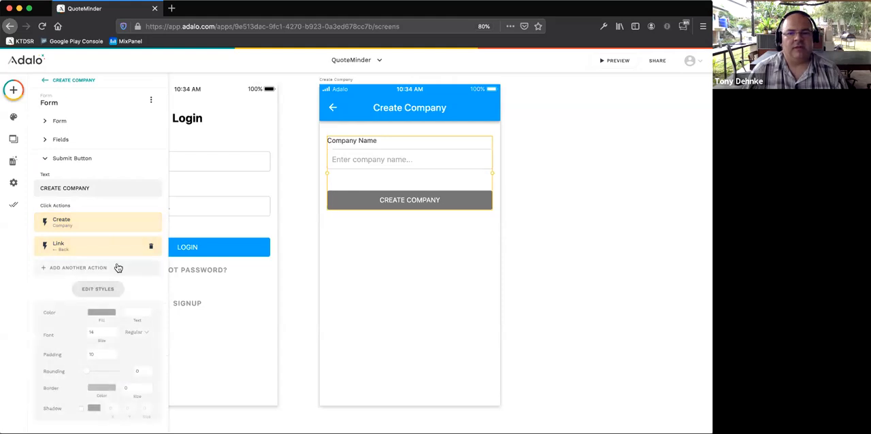
click(101, 315)
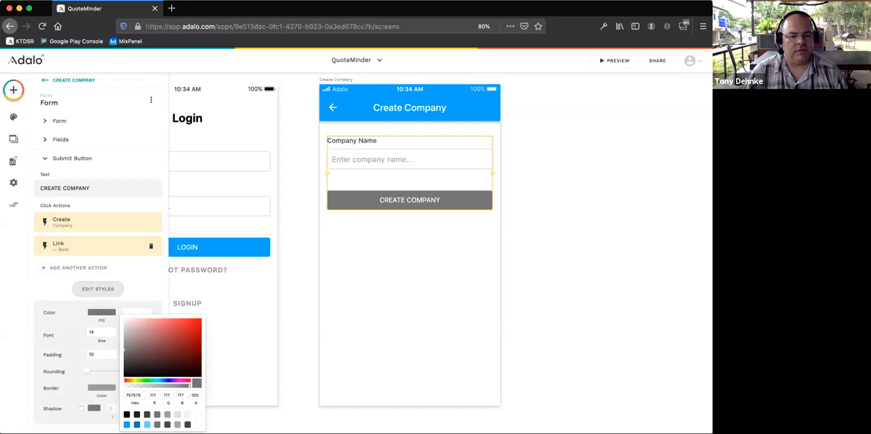
click(126, 425)
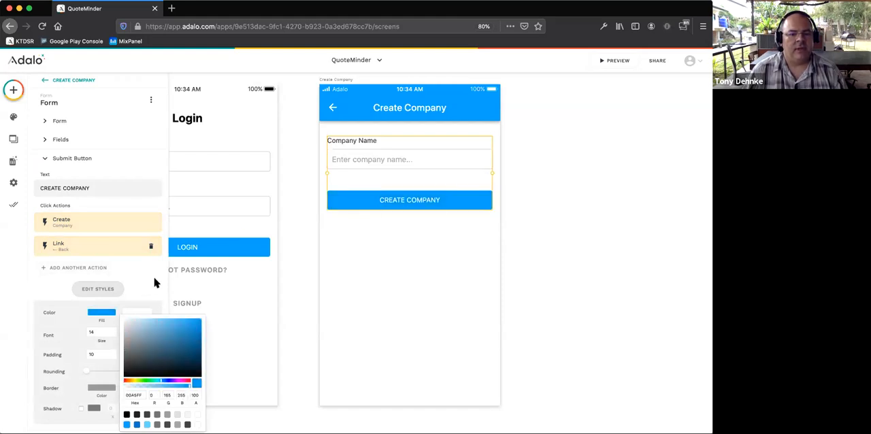
click(35, 280)
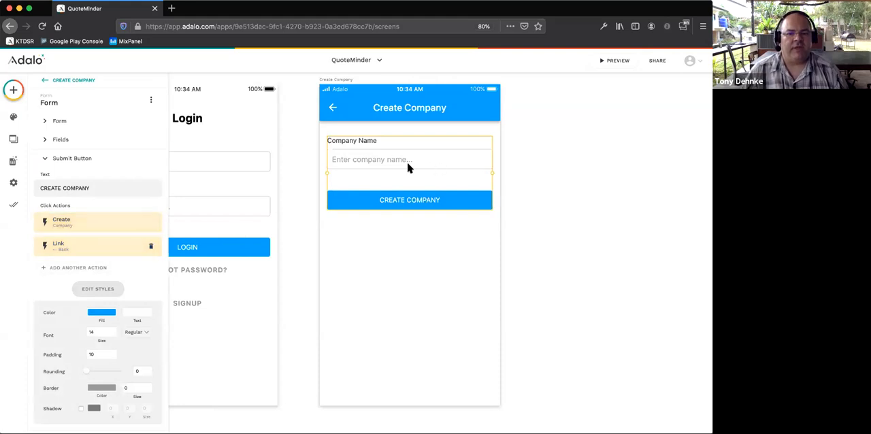
- Replace the Create Company submit button's Back link with a link to a new screen based on the Form template
scroll(258, 177, left, 1)
scroll(258, 176, left, 1)
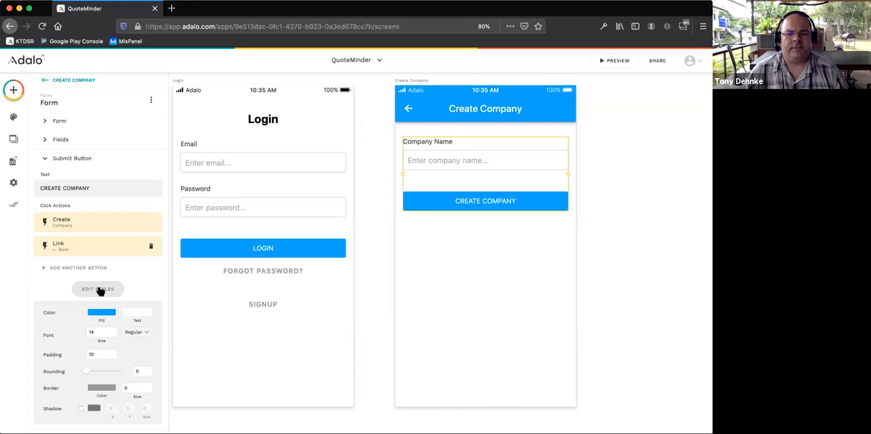
click(80, 247)
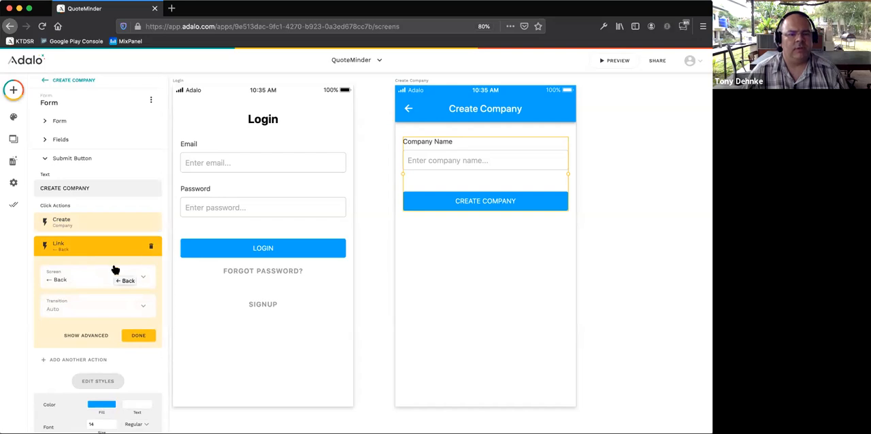
click(151, 245)
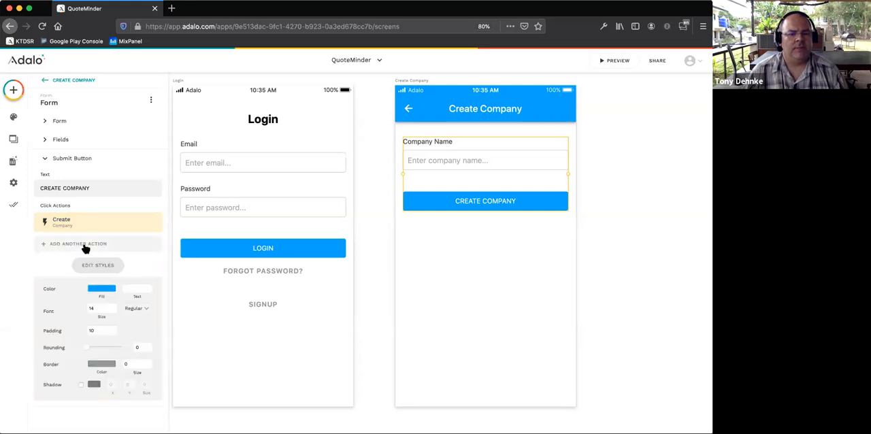
click(85, 246)
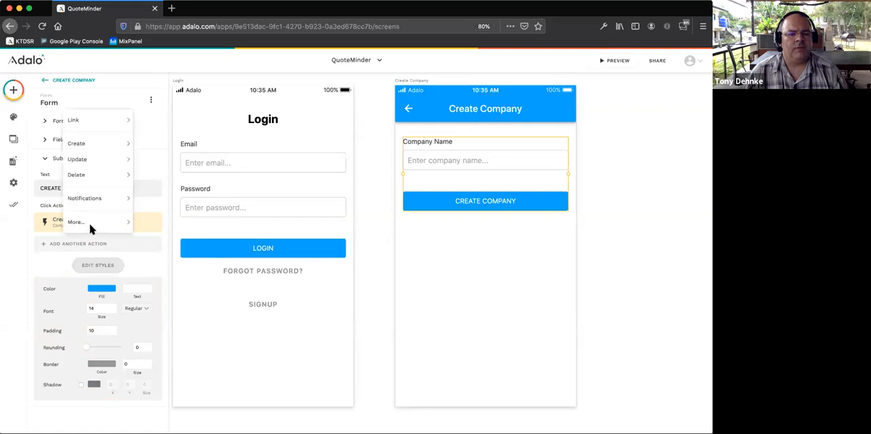
mouse_move(109, 128)
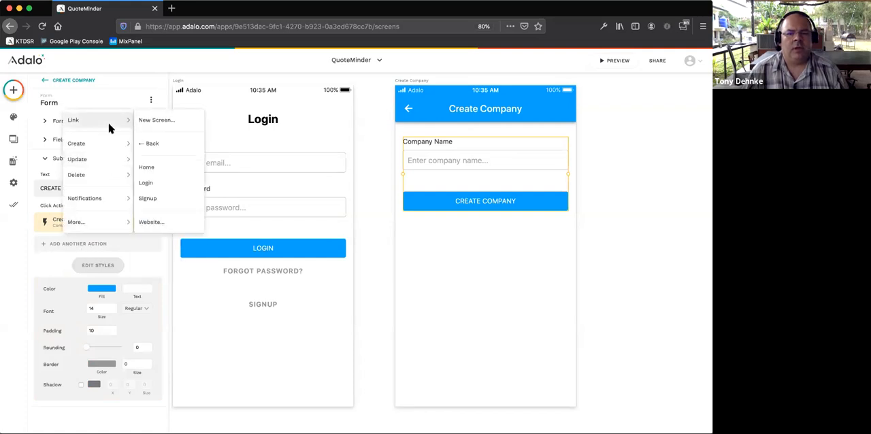
click(160, 127)
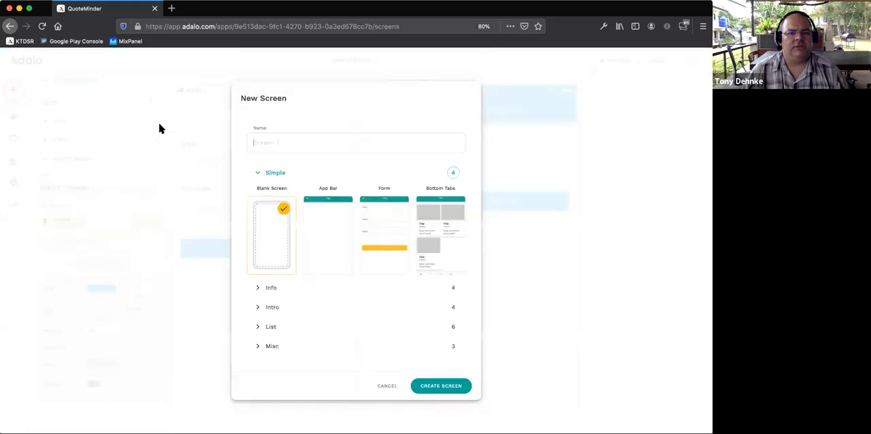
click(376, 239)
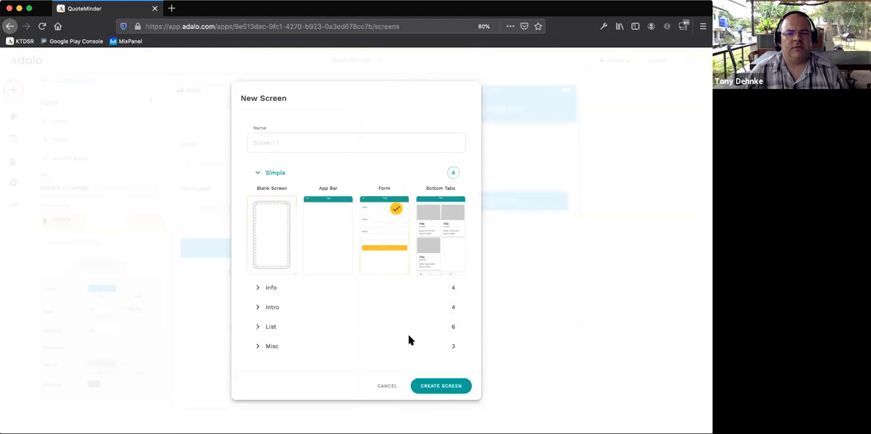
click(423, 383)
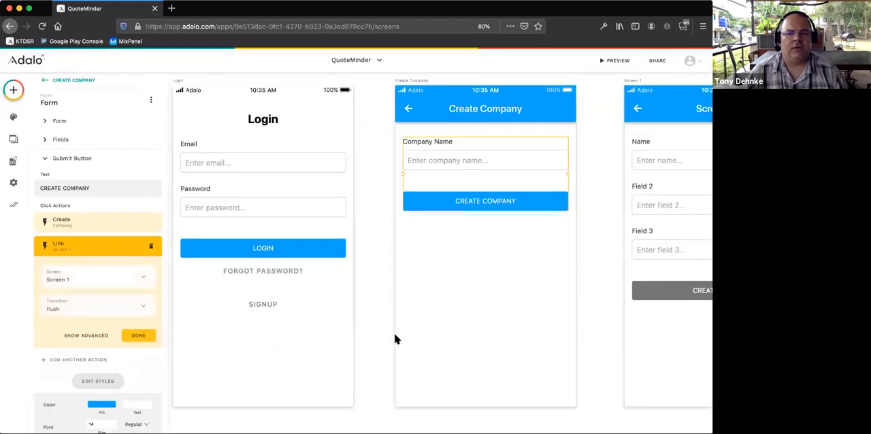
- Disable the left back-arrow icon in the Create Company screen's app bar
click(439, 110)
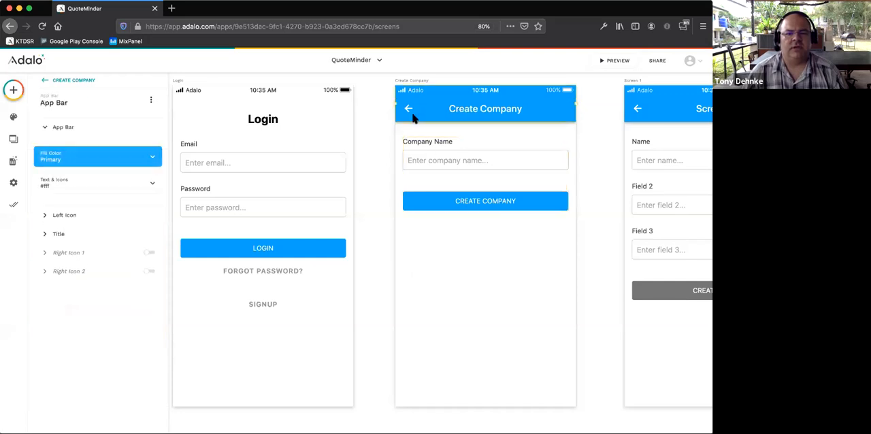
click(65, 219)
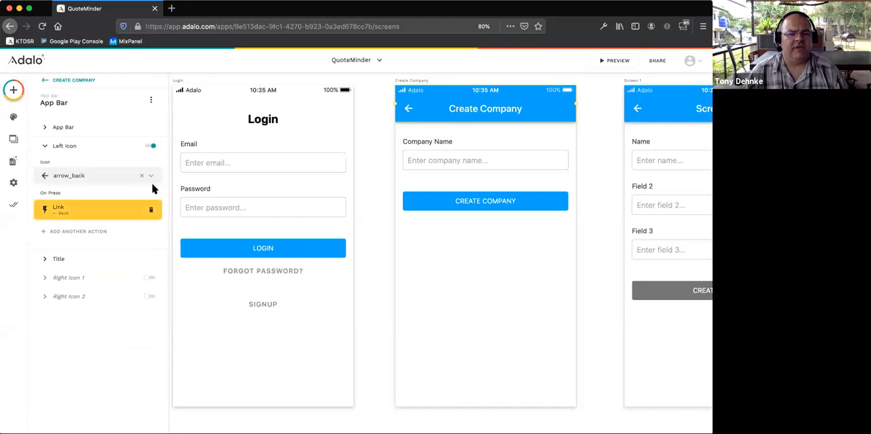
click(151, 146)
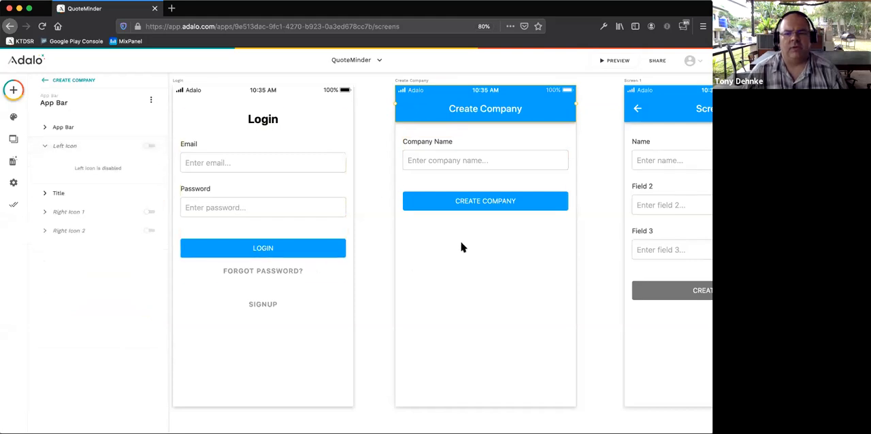
- Rename the new form screen, Screen 1, as "Invite Staff"
scroll(461, 247, right, 3)
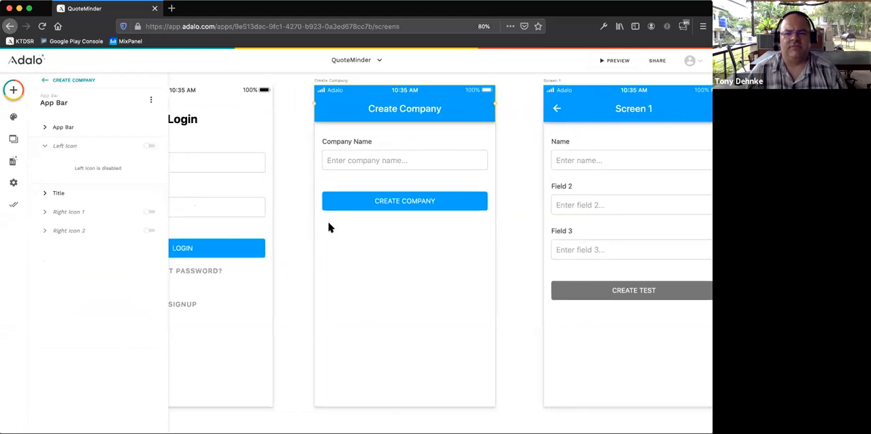
scroll(306, 229, right, 1)
scroll(306, 229, right, 7)
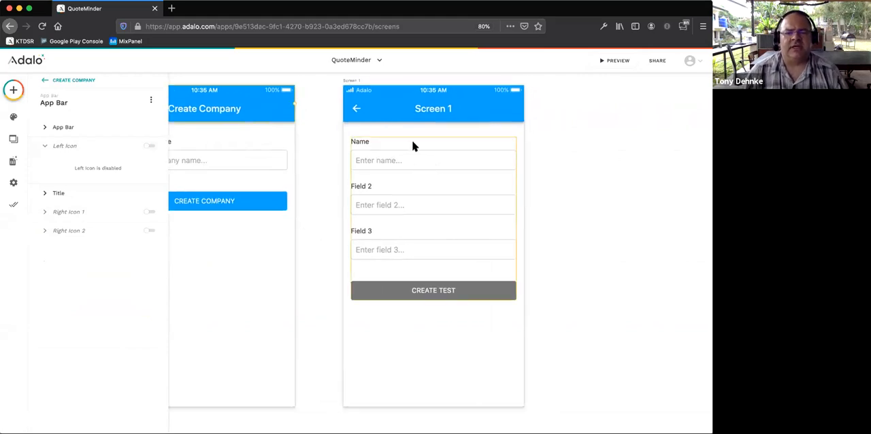
click(352, 81)
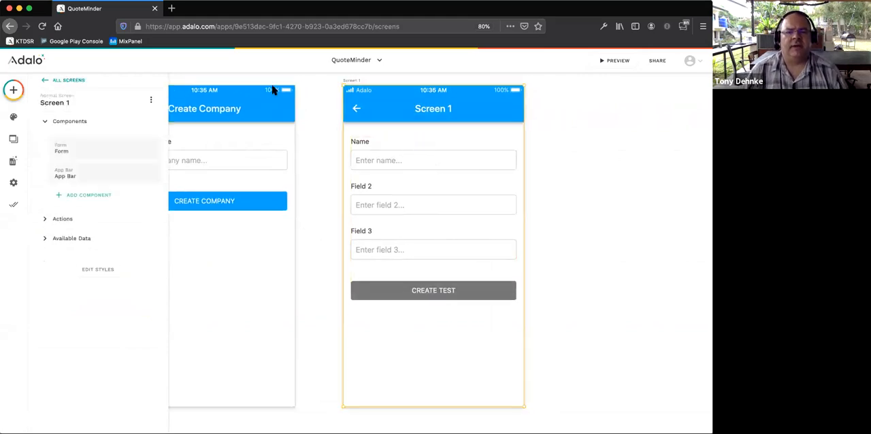
click(59, 106)
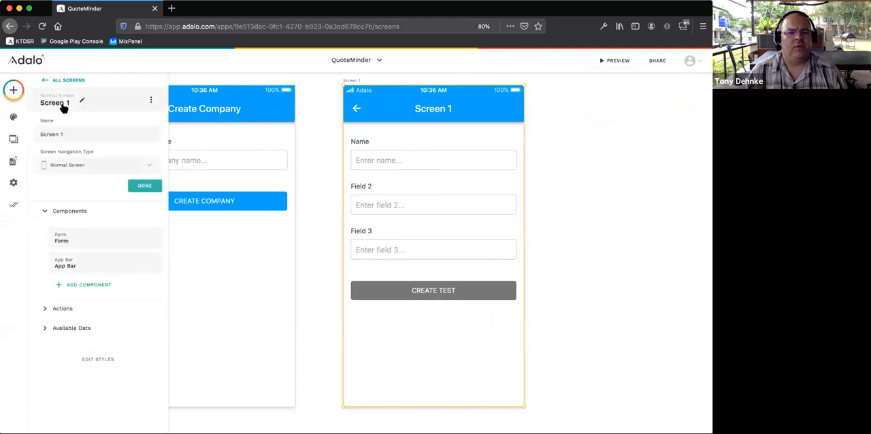
drag(70, 134, 24, 132)
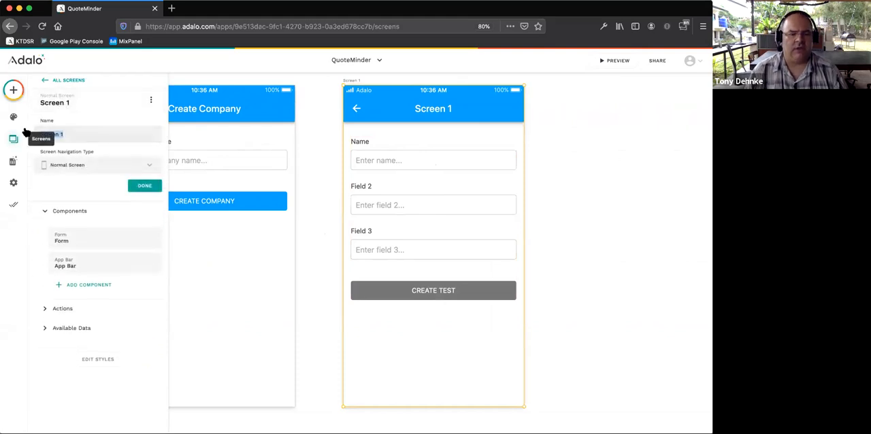
text(Invite)
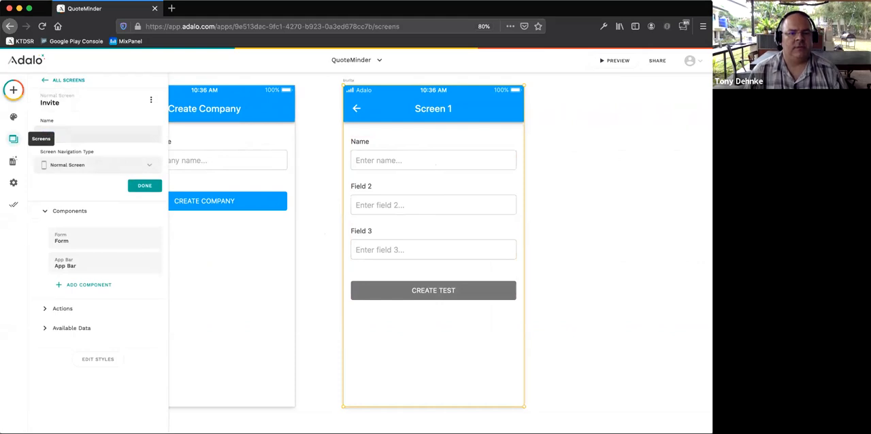
text(a)
key(BackSpace)
text(Staff)
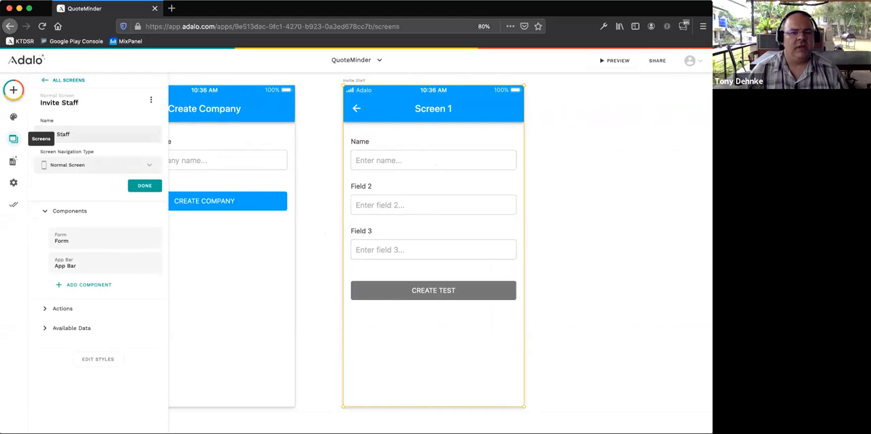
click(144, 186)
- Connect the Invite Staff screen's form to the Users collection
click(78, 158)
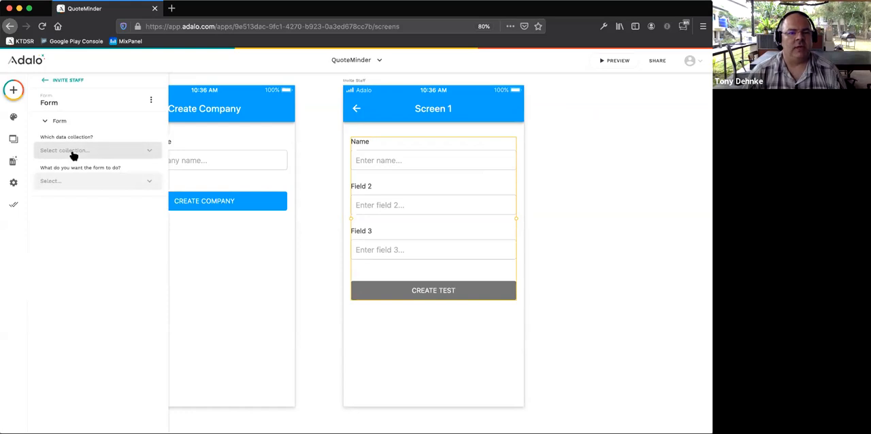
click(74, 155)
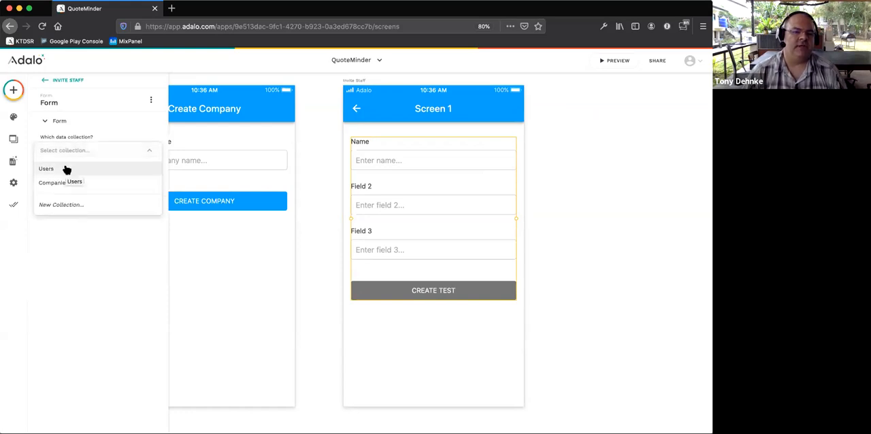
click(67, 169)
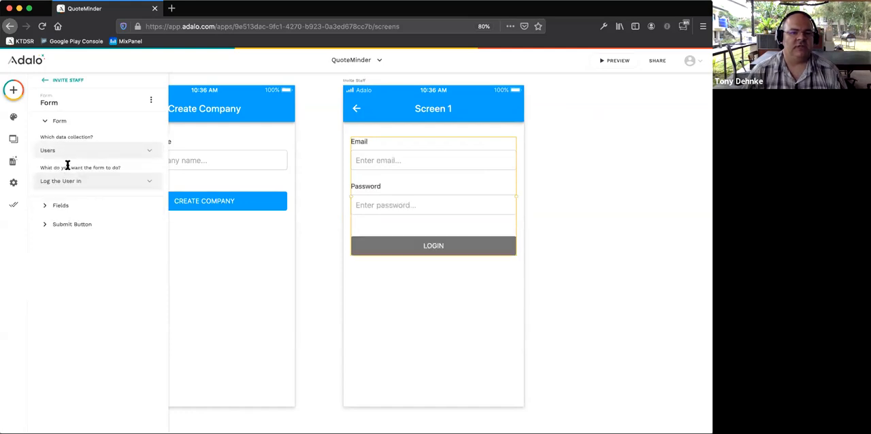
- Set the Invite Staff form to sign the user up and expand its field settings
click(85, 184)
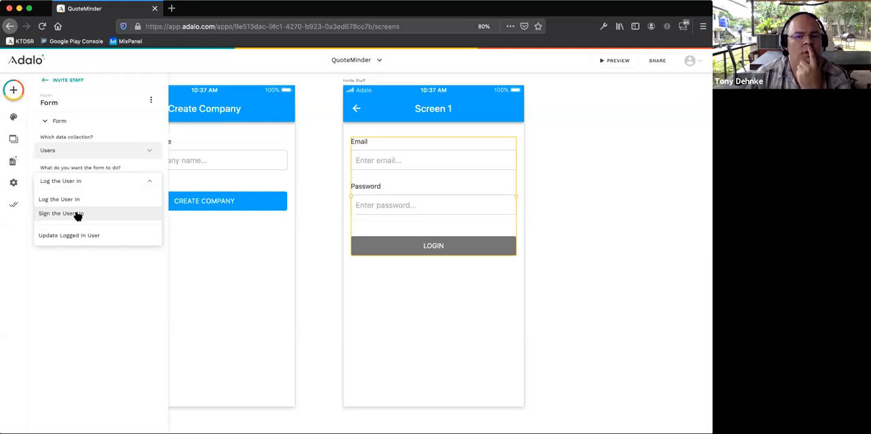
click(78, 215)
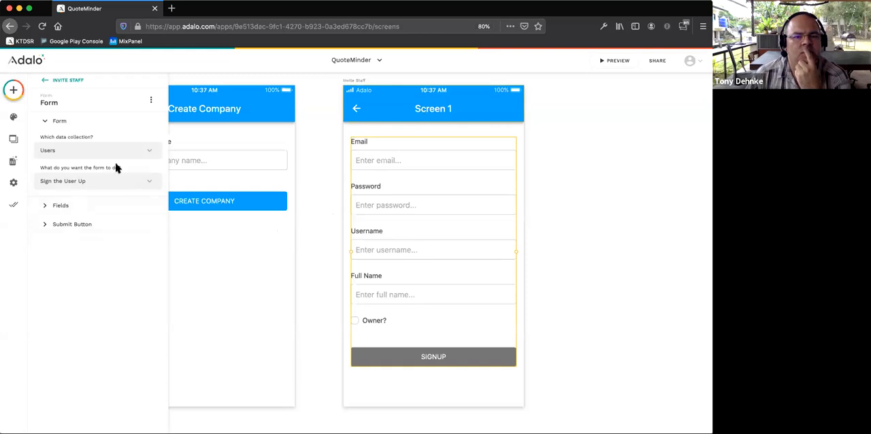
click(49, 206)
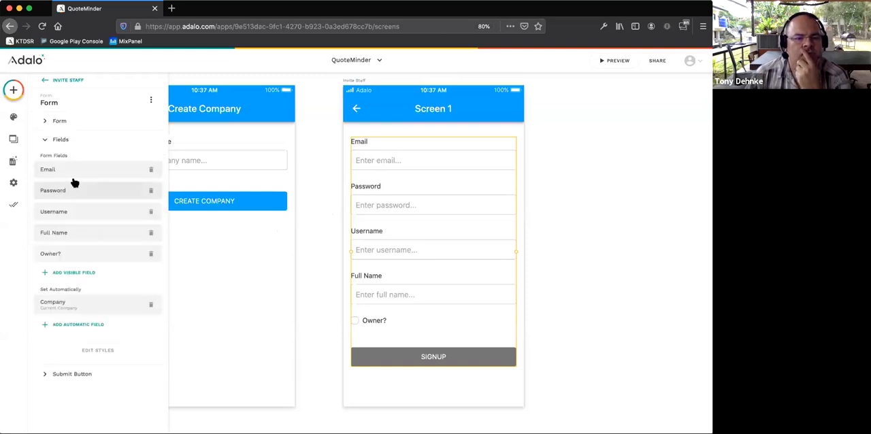
- Change the Invite Staff screen's app bar title to "Add User to Company"
click(443, 109)
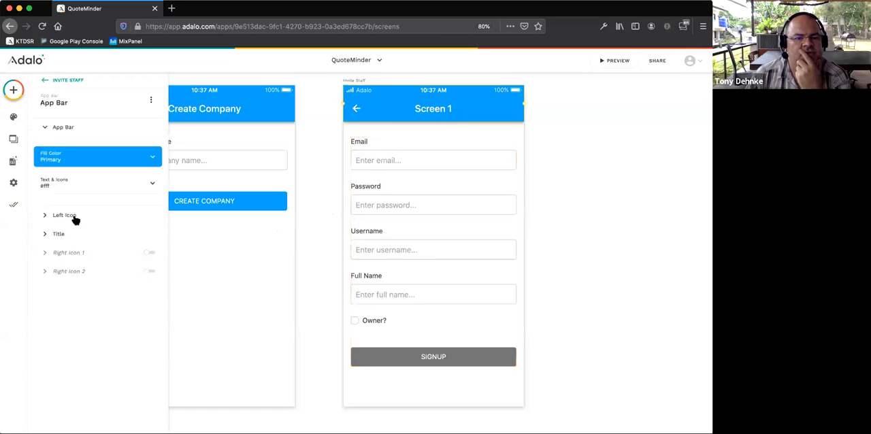
click(76, 233)
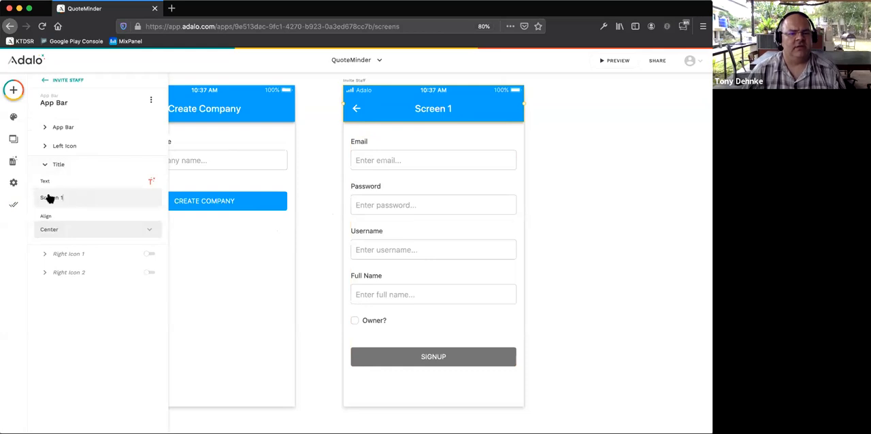
key(ctrl+a)
text(Add User)
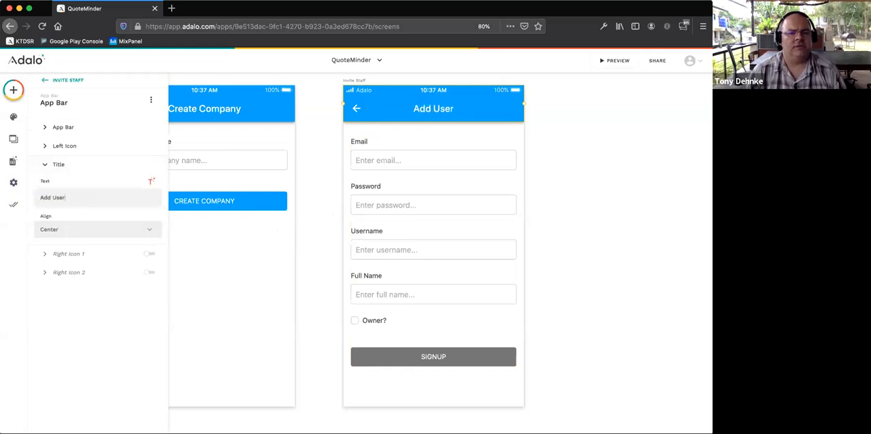
text( to Company)
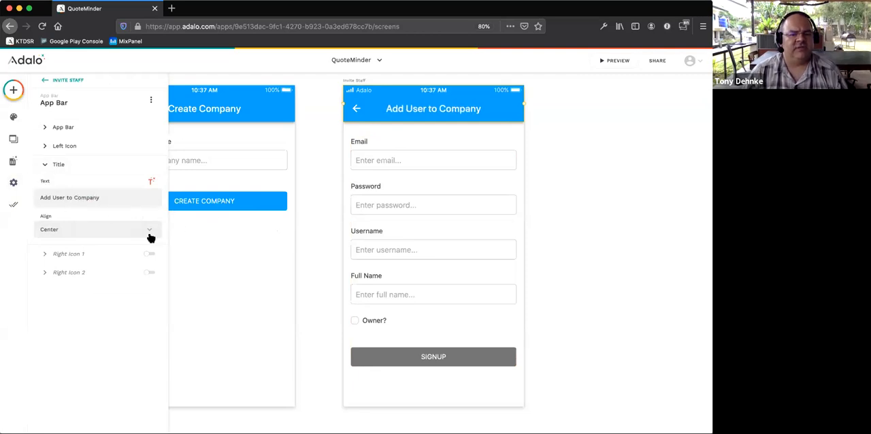
click(303, 214)
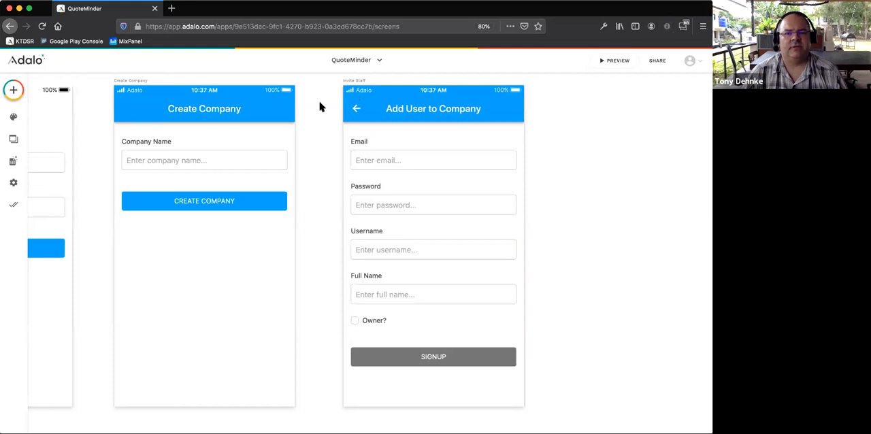
- Remove the Owner?, Username and Password fields from the Invite Staff form
click(389, 160)
click(102, 207)
click(151, 254)
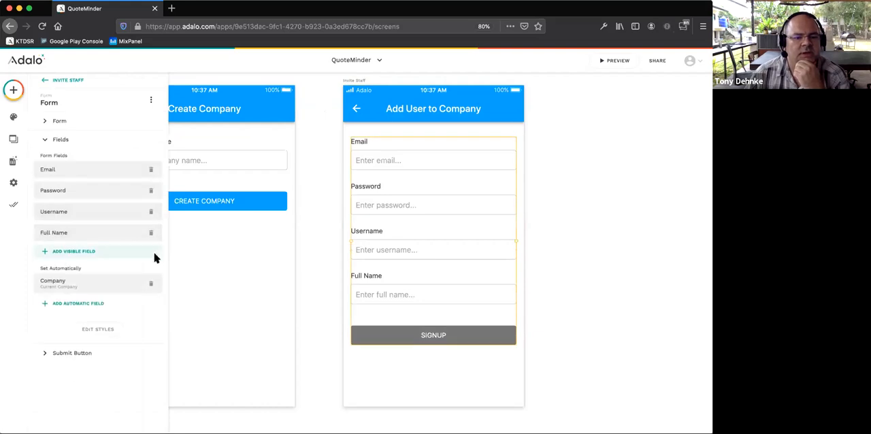
click(151, 212)
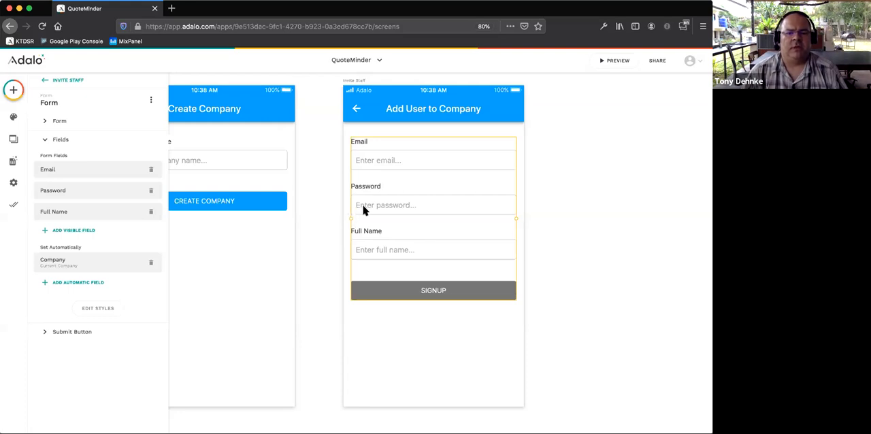
click(151, 190)
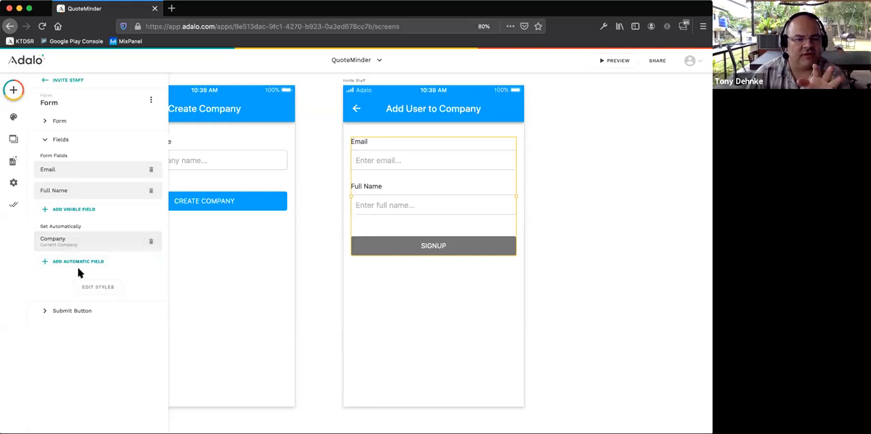
click(91, 287)
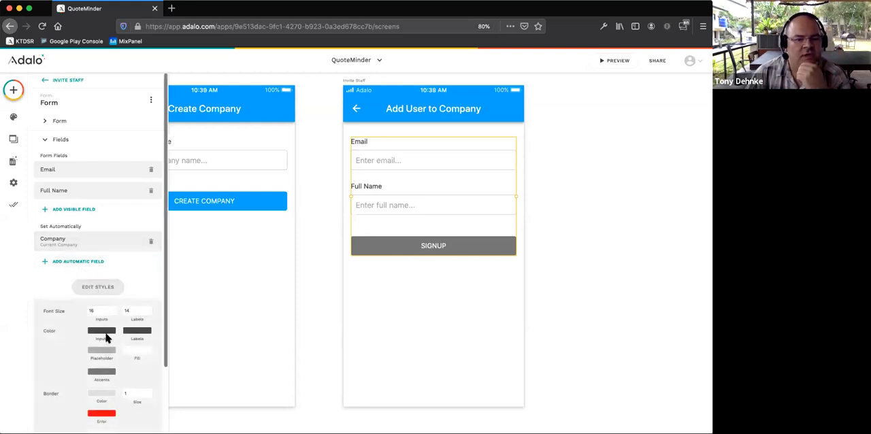
scroll(106, 338, down, 1)
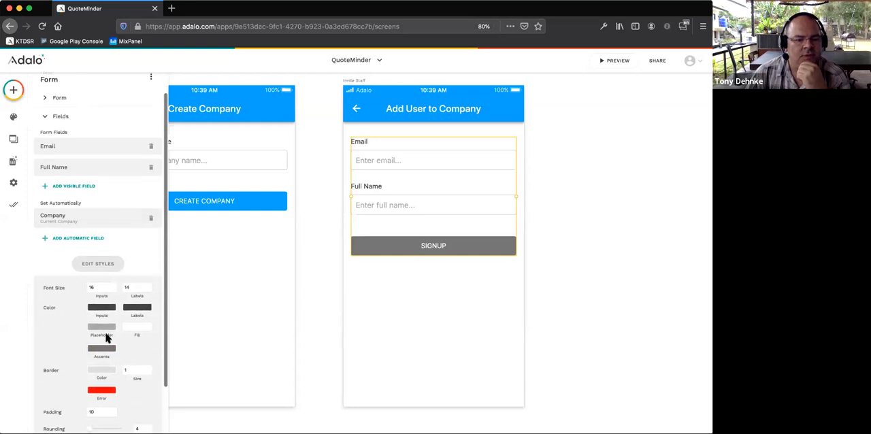
scroll(106, 338, up, 1)
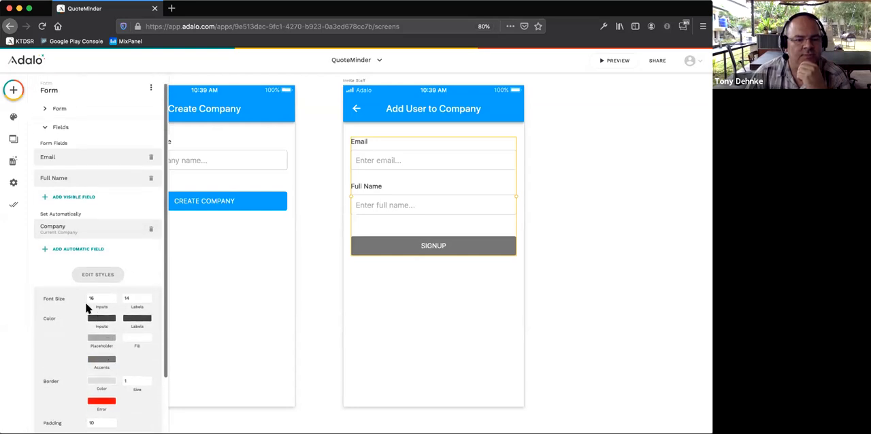
- Label the Invite Staff form's submit button "CREATE USER" and delete its Back link action
scroll(86, 308, down, 3)
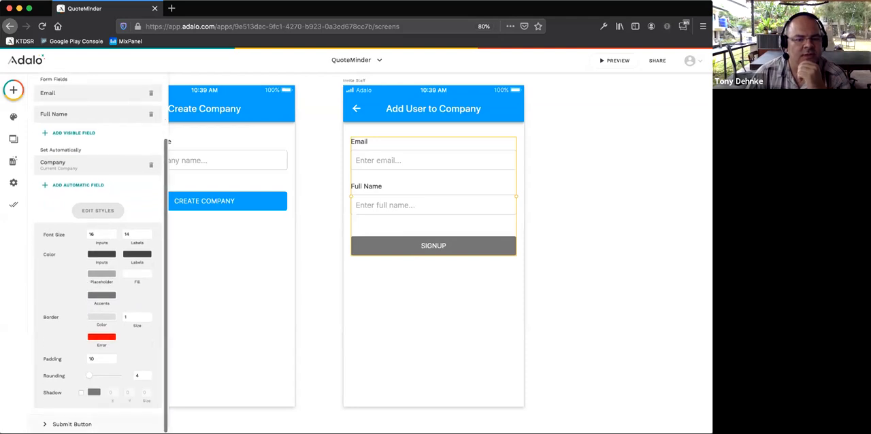
click(93, 410)
drag(74, 187, 15, 188)
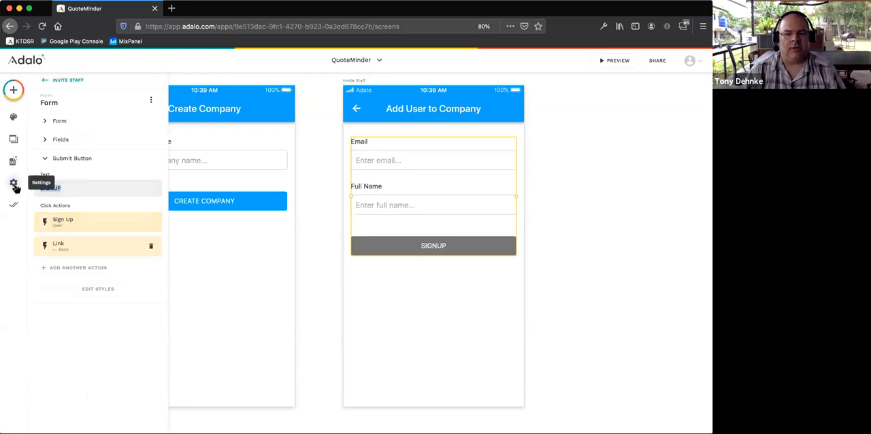
text(Create)
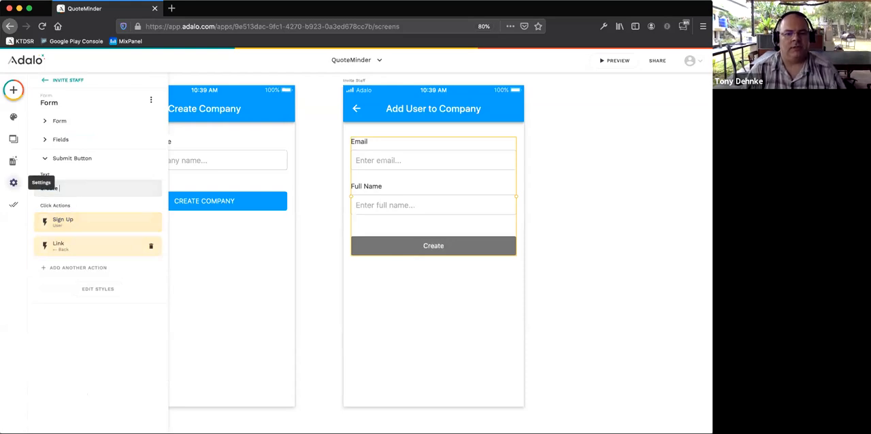
key(BackSpace)
key(BackSpace)
key(BackSpace)
key(BackSpace)
key(BackSpace)
text(REATE)
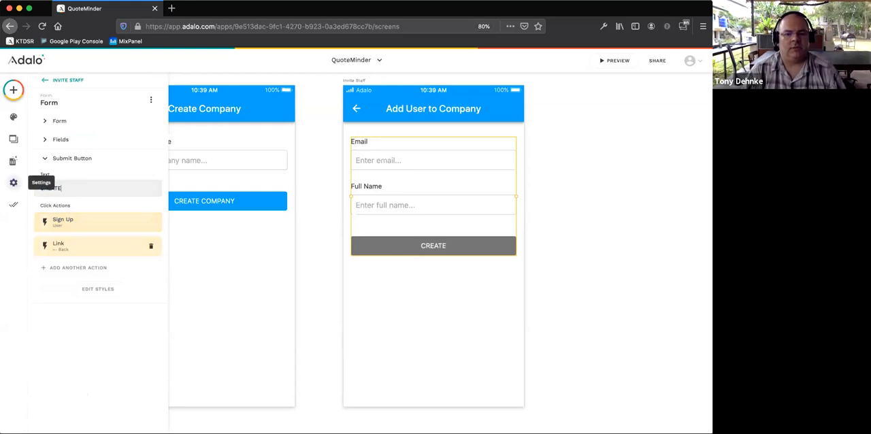
text( USER)
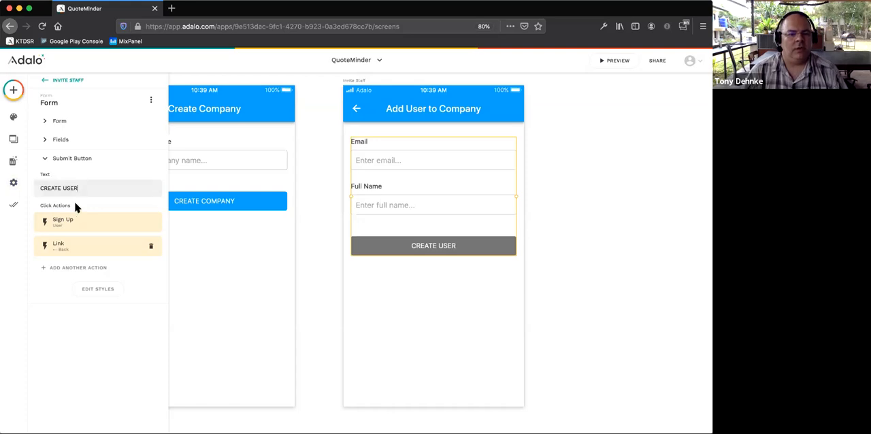
click(151, 245)
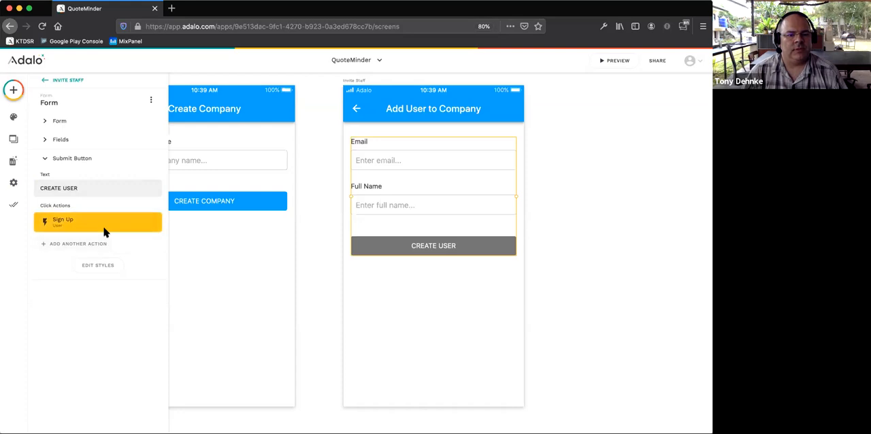
- Change the Create User button's fill colour to the app's primary blue
click(98, 265)
click(102, 298)
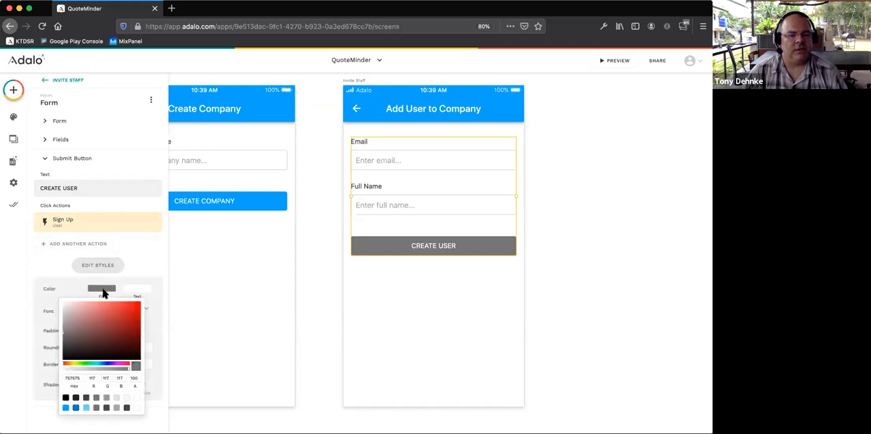
click(66, 407)
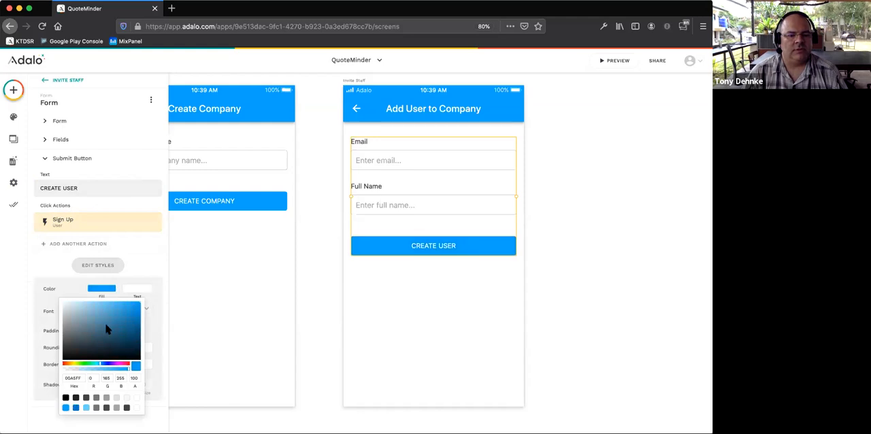
click(164, 288)
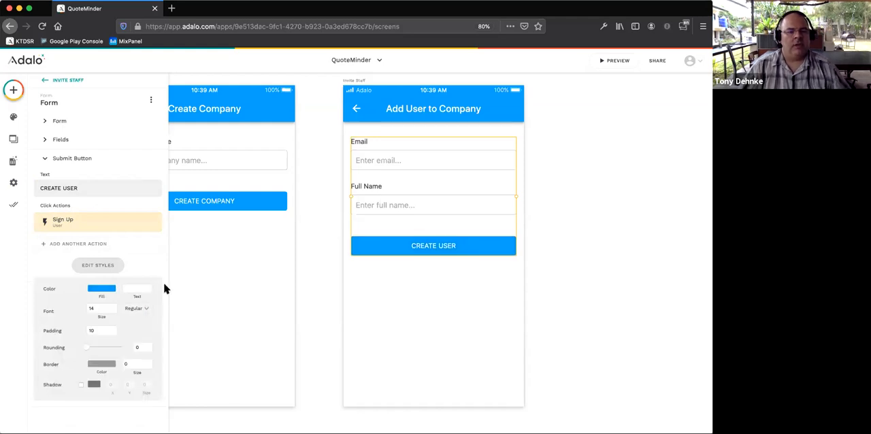
click(91, 245)
mouse_move(93, 166)
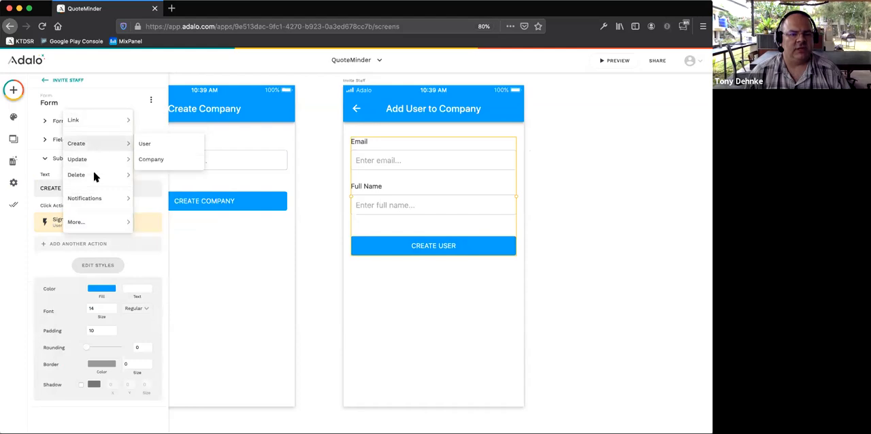
mouse_move(94, 200)
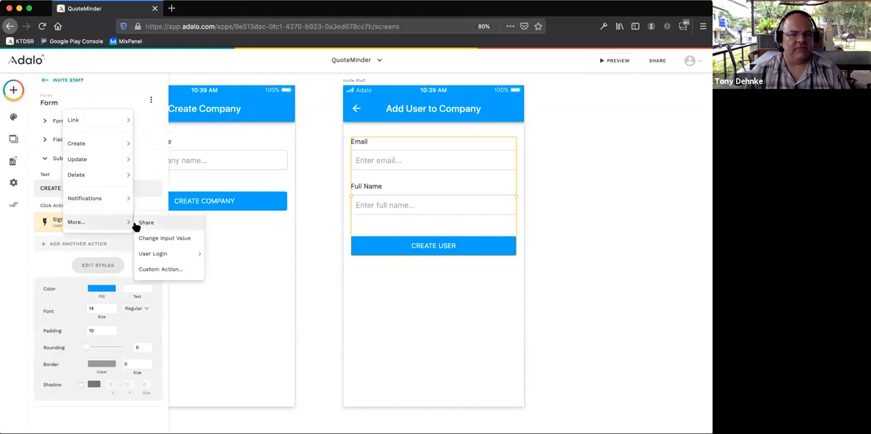
mouse_move(95, 222)
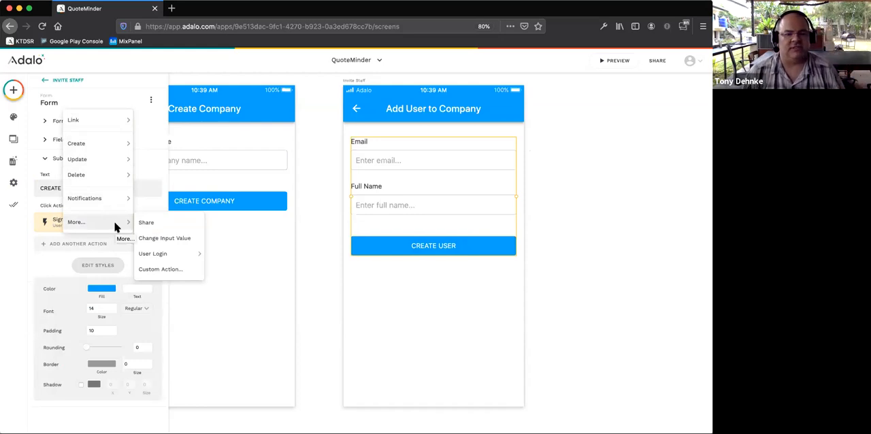
click(168, 197)
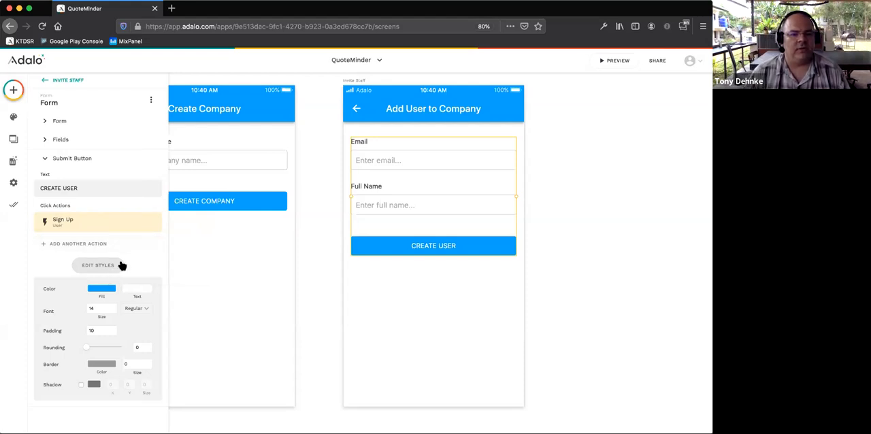
click(316, 256)
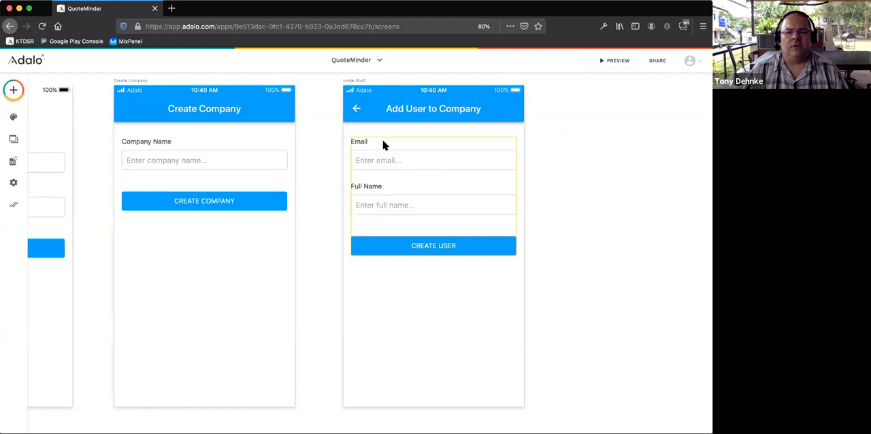
- Start a new screen from the Welcome template in the Intro group of screen templates
scroll(385, 171, left, 10)
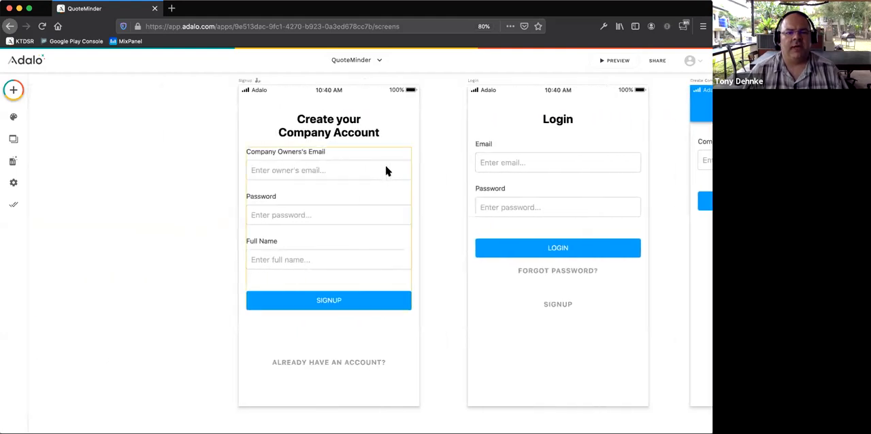
scroll(386, 172, left, 1)
click(13, 92)
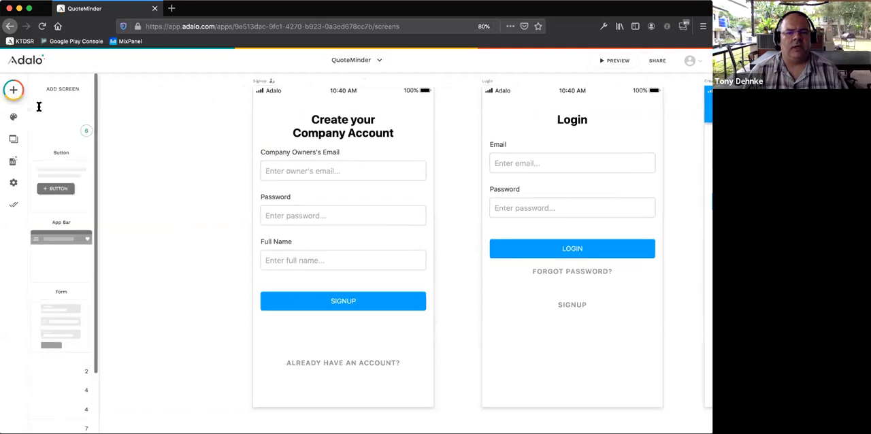
click(130, 95)
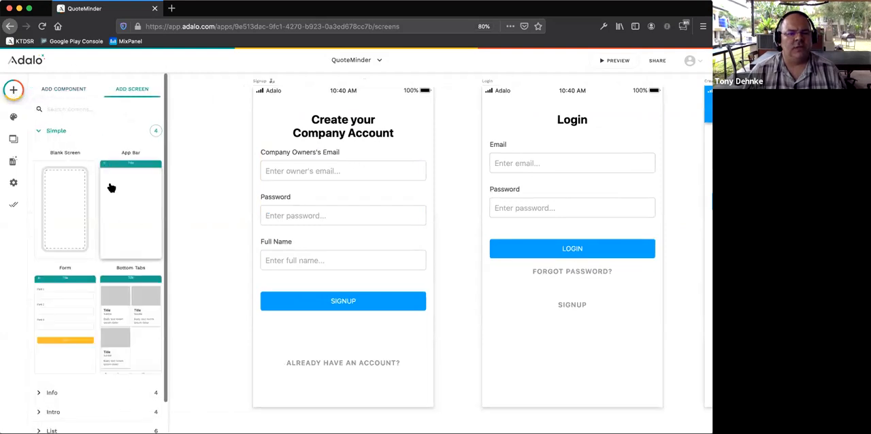
scroll(102, 218, down, 1)
click(70, 378)
scroll(74, 354, down, 7)
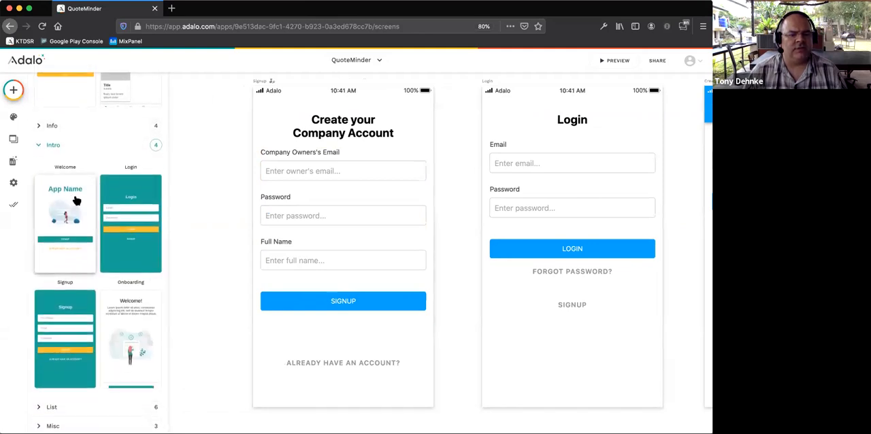
scroll(71, 204, up, 1)
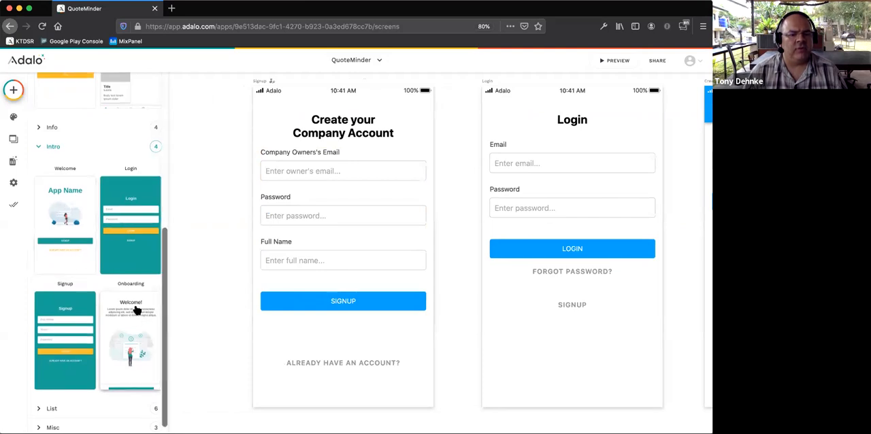
drag(63, 213, 19, 213)
click(89, 210)
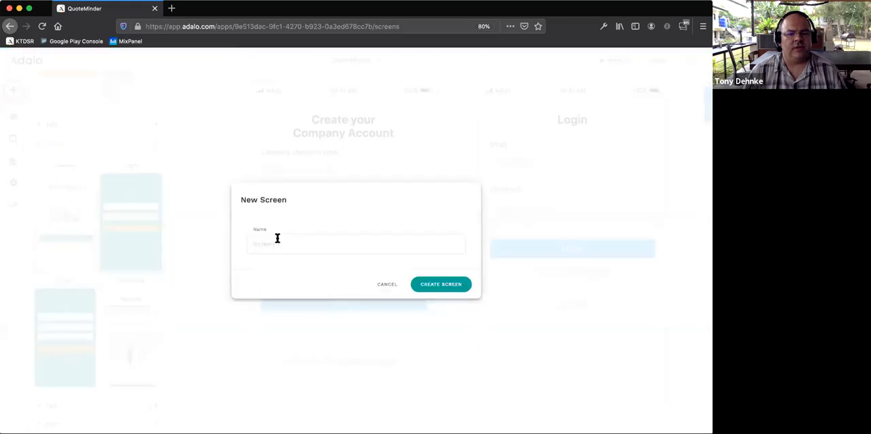
- Name the new screen "Welcome Screen" and create it
text(Wle)
key(BackSpace)
text(elcome)
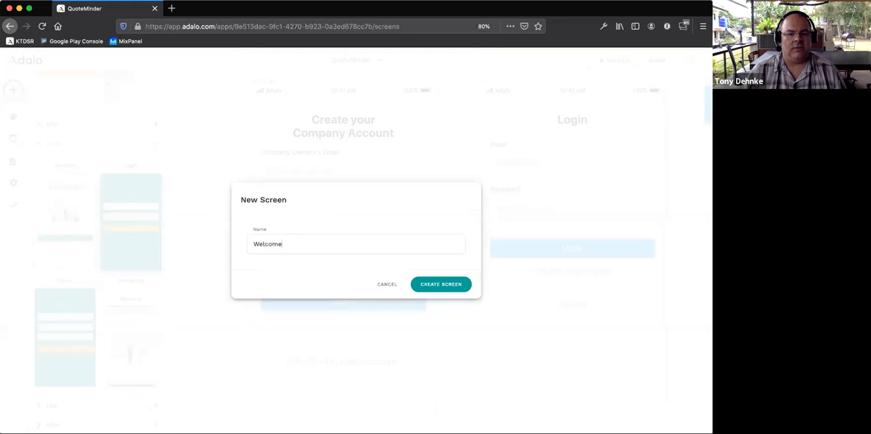
text( Screen)
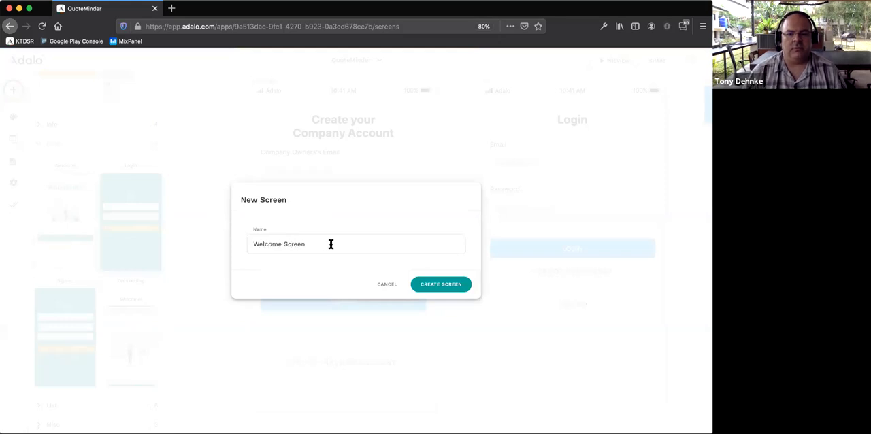
click(432, 285)
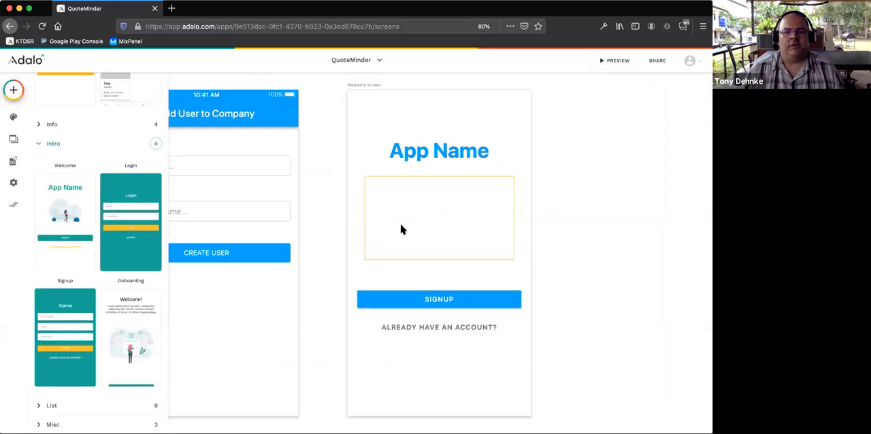
- Move the Welcome Screen on the canvas so it sits directly before the Signup screen
scroll(394, 226, down, 5)
scroll(393, 226, left, 5)
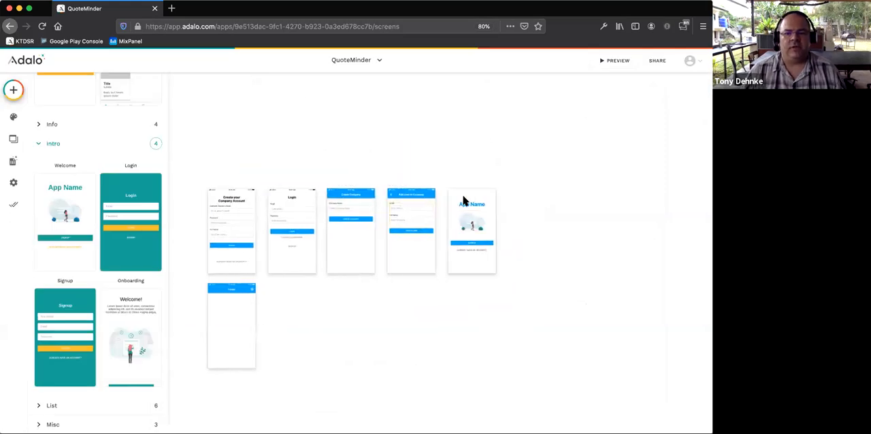
click(547, 185)
drag(548, 185, 247, 184)
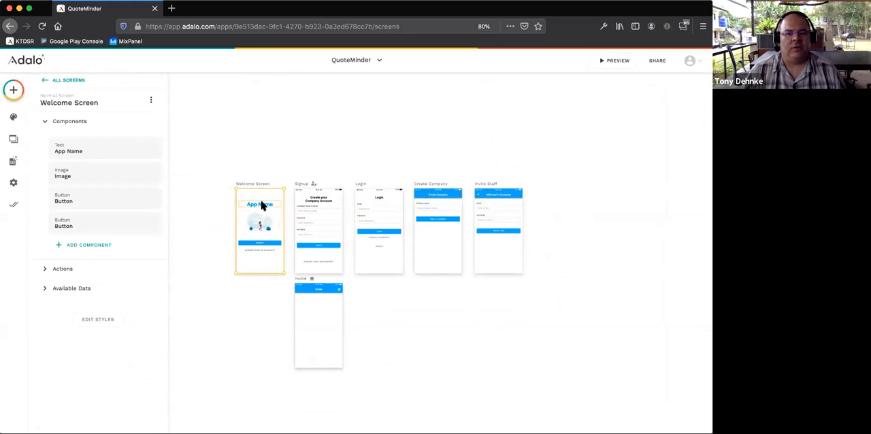
- Move the Welcome Screen's "Already have an account?" button lower and change its text to "LOGIN TO YOUR ACCOUNT"
scroll(261, 205, up, 2)
scroll(262, 205, up, 5)
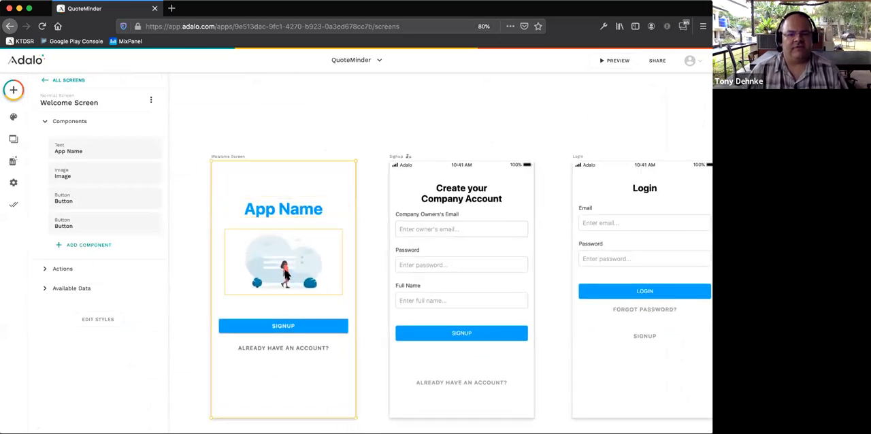
drag(274, 348, 269, 384)
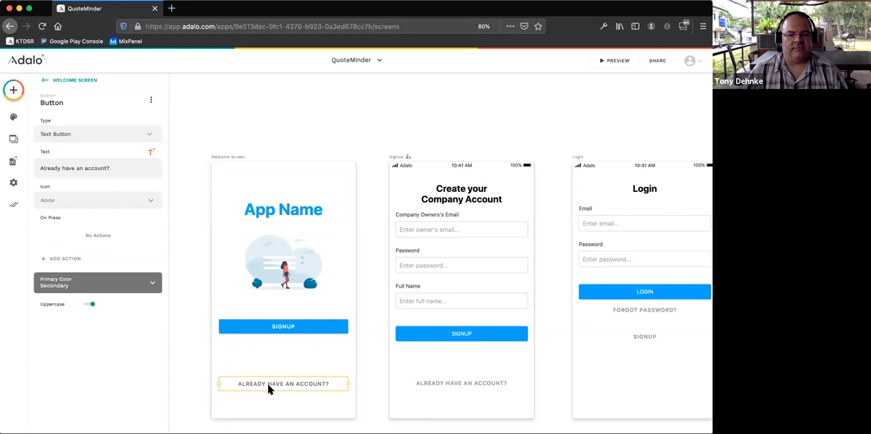
triple_click(80, 165)
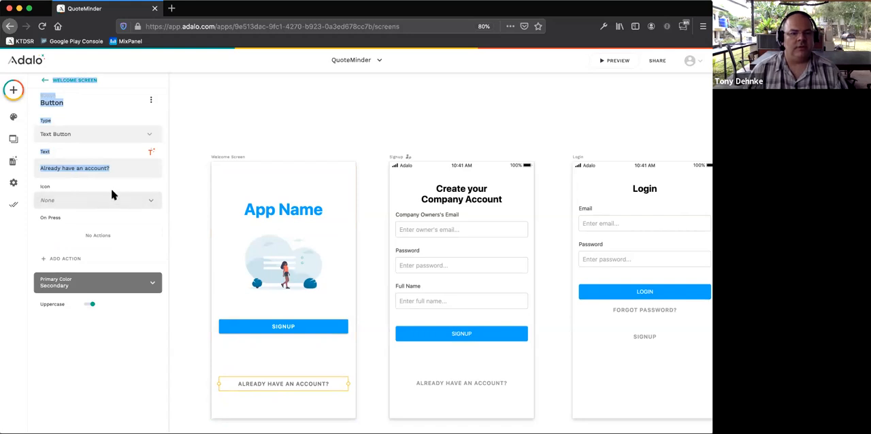
triple_click(116, 167)
text(L)
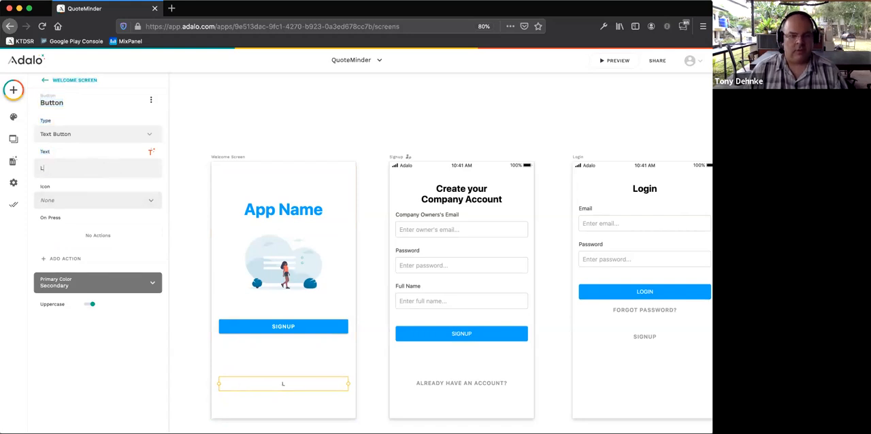
text(OGIN TO YOUR)
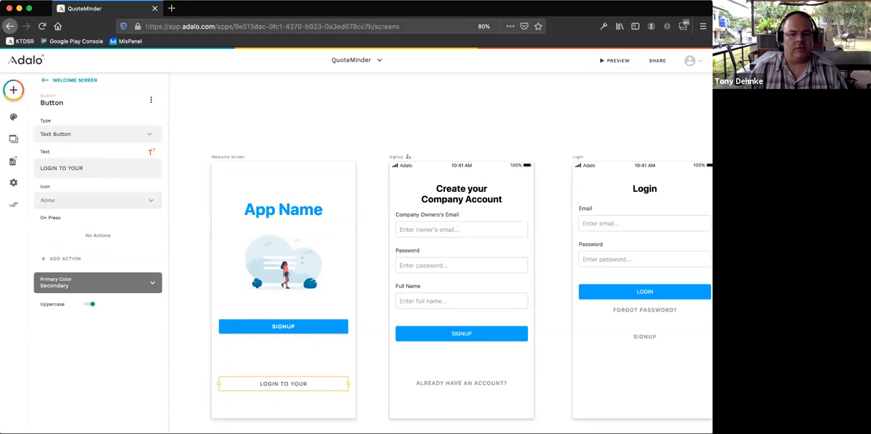
text( ACCOUNT)
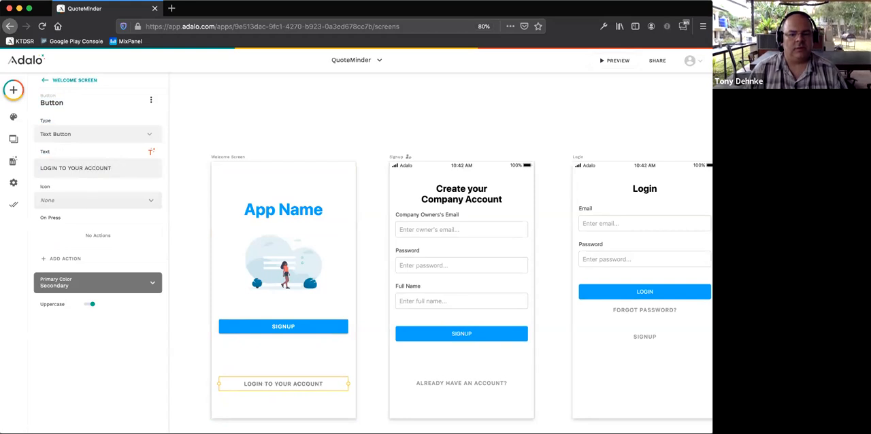
- Change the text of the Welcome Screen's Signup button to "CREATE YOUR COMPANY"
click(281, 327)
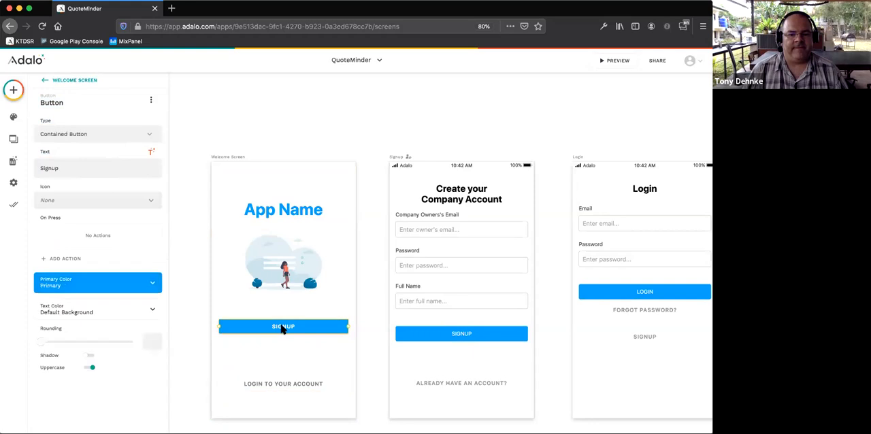
click(67, 167)
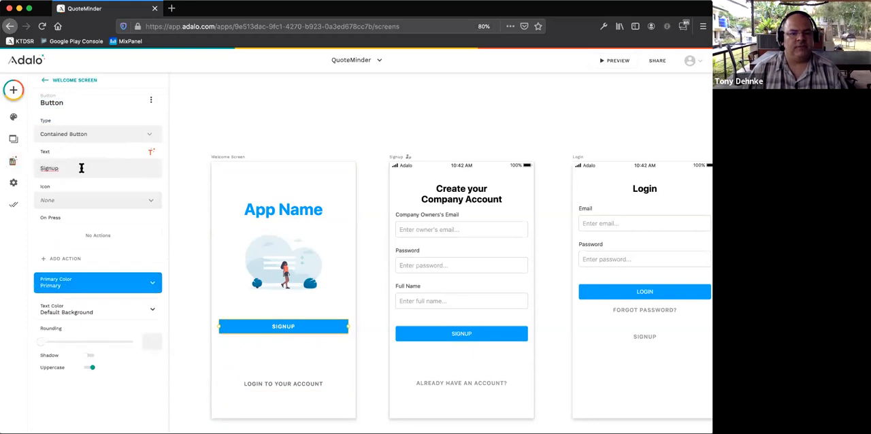
double_click(65, 167)
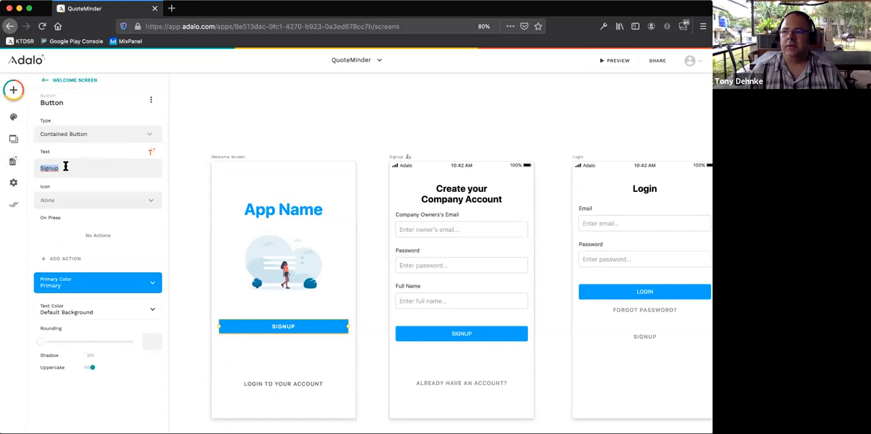
text(CREATE YO)
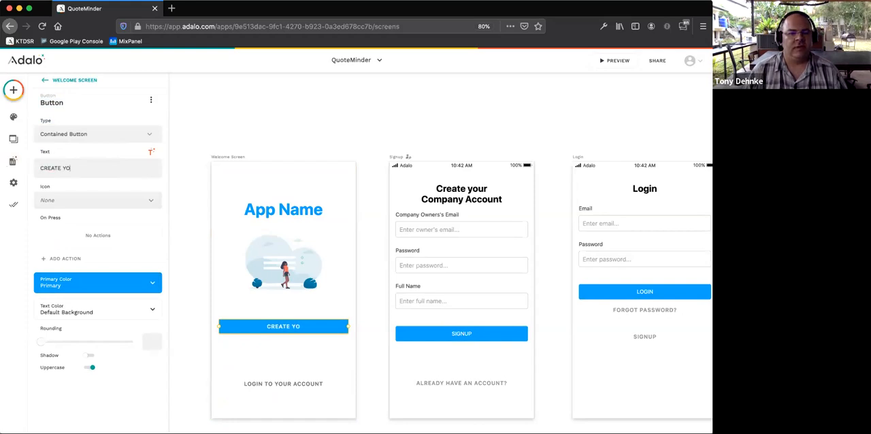
text(UR COMPANY)
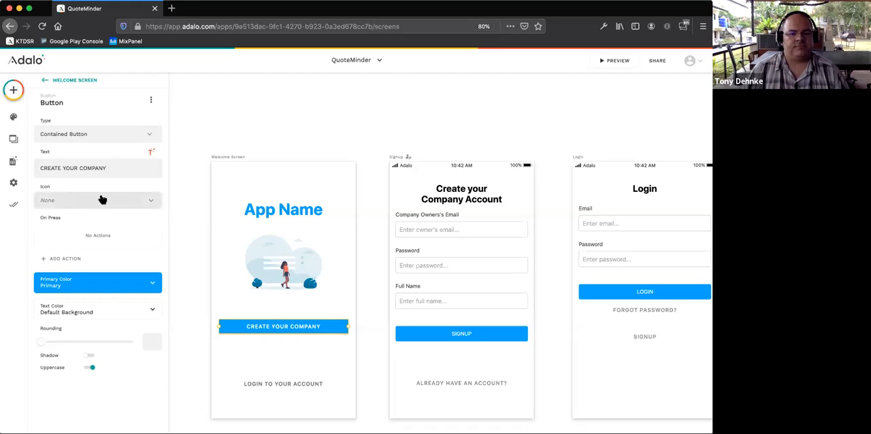
- Duplicate the Create Your Company button directly below the original and label the copy "JOIN YOUR COMPANY"
click(291, 331)
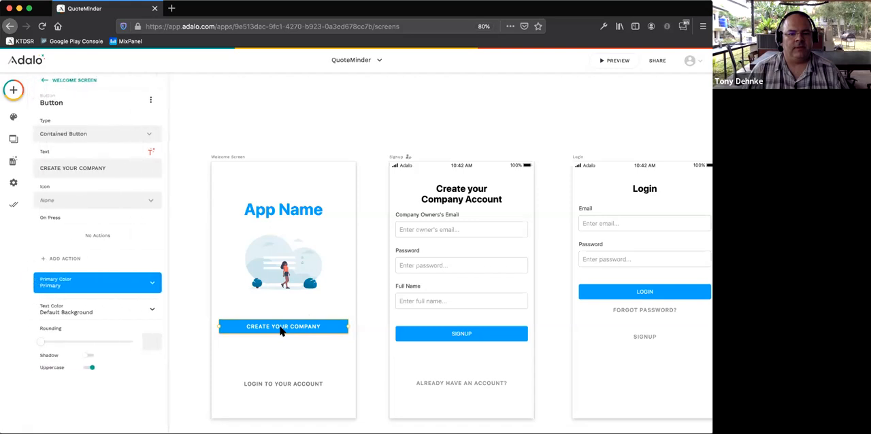
drag(281, 330, 283, 352)
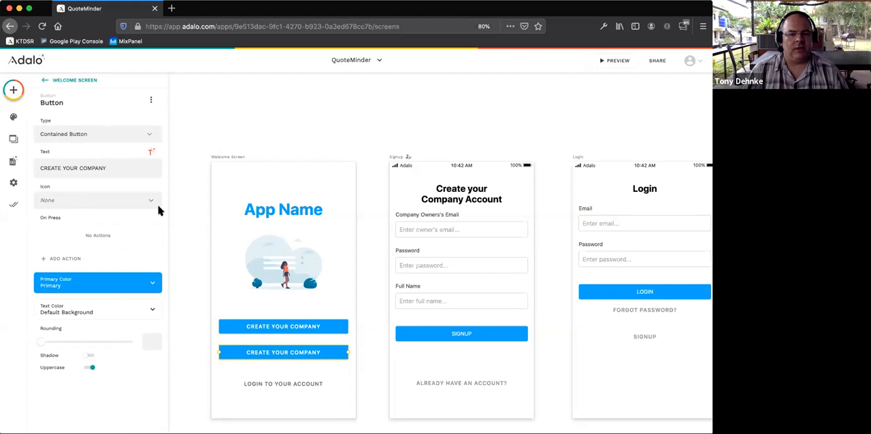
triple_click(109, 168)
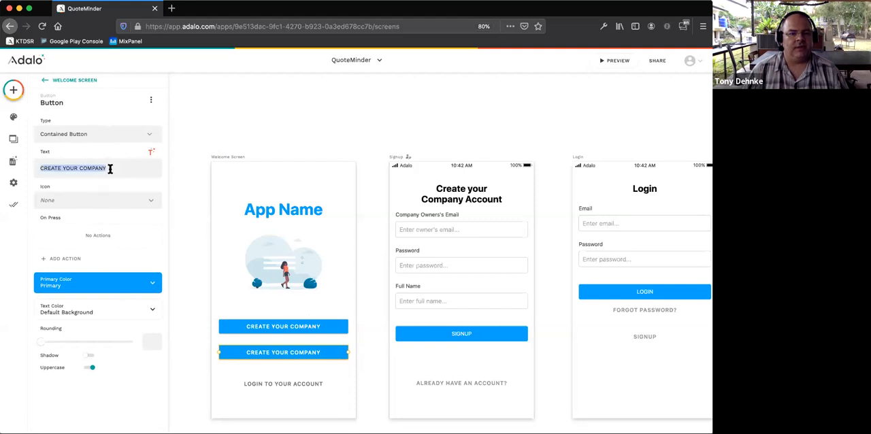
text(Join)
key(BackSpace)
key(BackSpace)
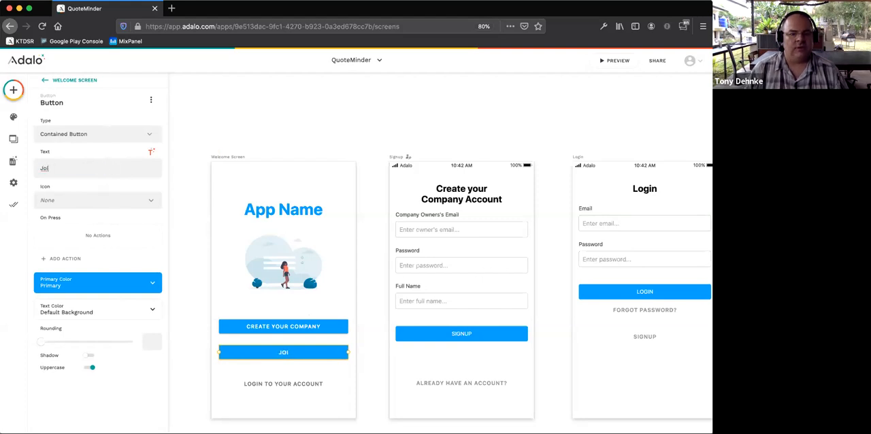
text(n Your Company)
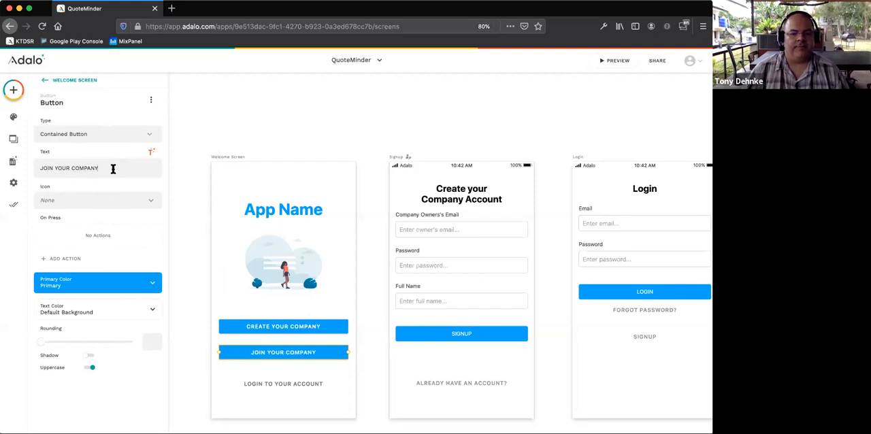
click(257, 383)
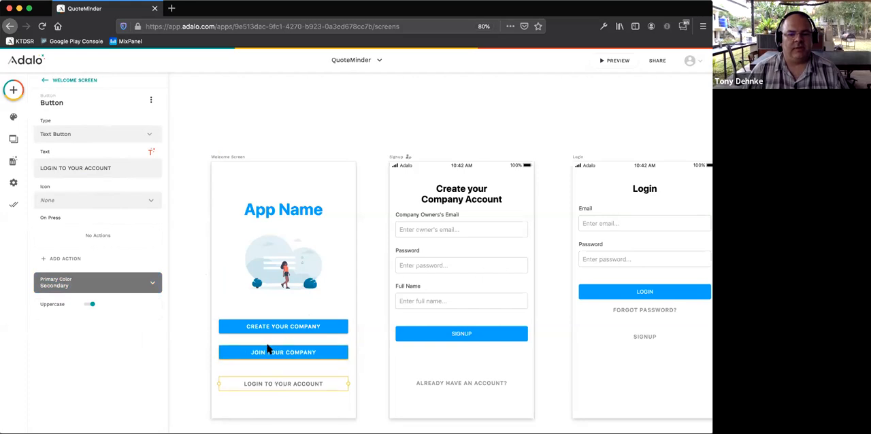
click(287, 327)
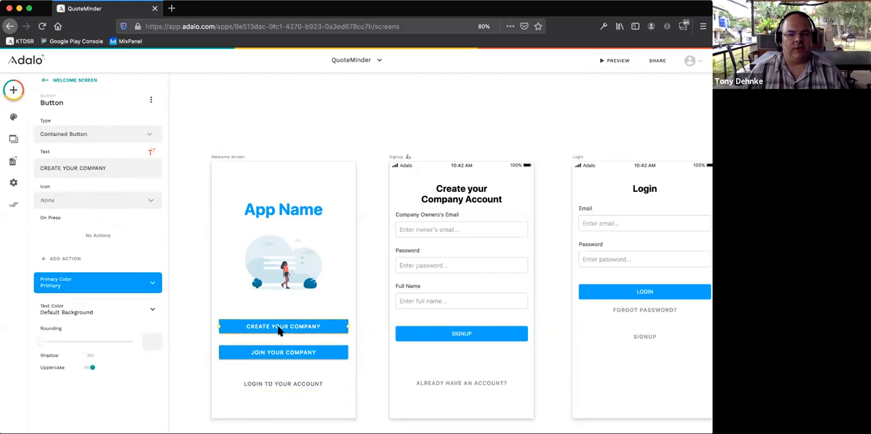
click(284, 354)
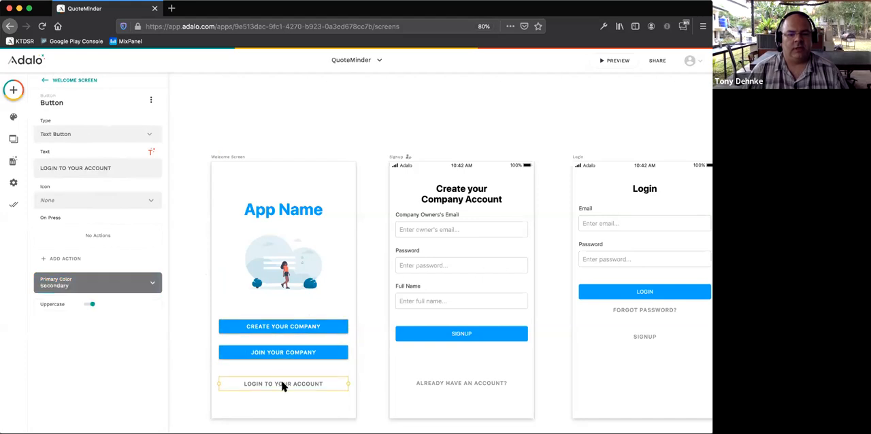
drag(283, 380, 284, 383)
- Add an action to the Create Your Company button that links to the Signup screen
click(278, 328)
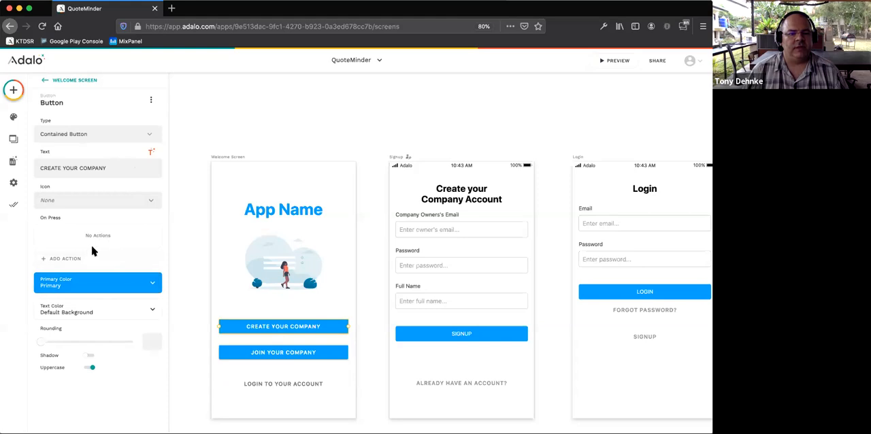
click(83, 260)
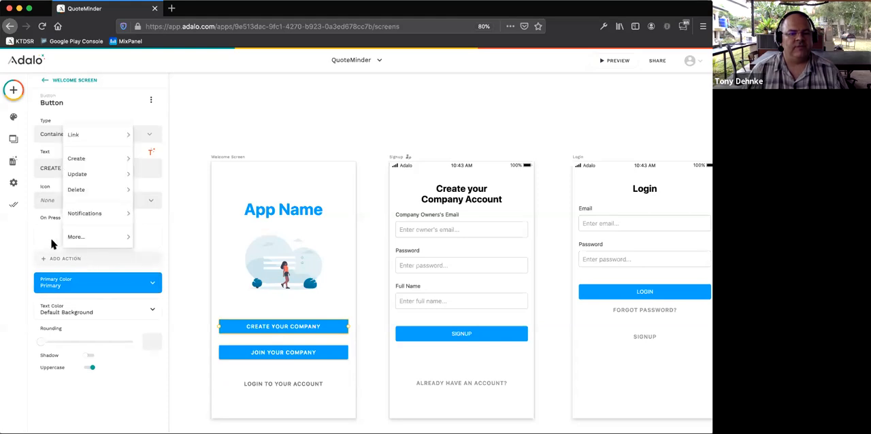
click(53, 243)
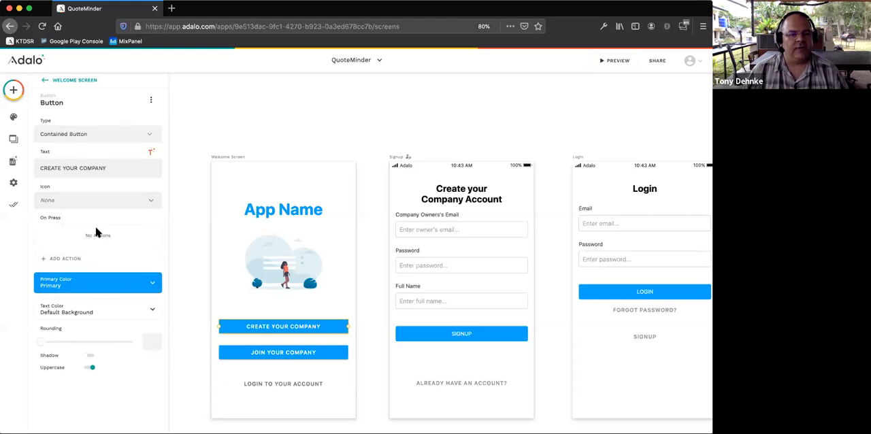
click(75, 258)
mouse_move(101, 134)
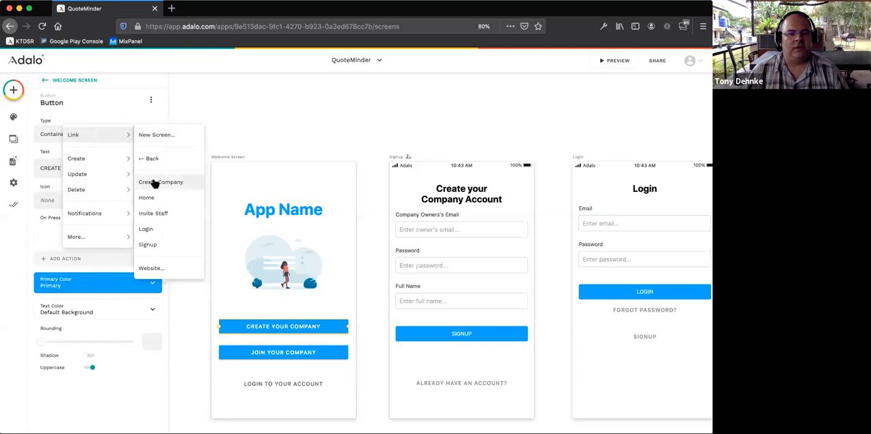
click(164, 245)
- Rename the Signup screen to "Creat Compyny - Owner Signup" and check the Create Your Company button's link target
click(395, 160)
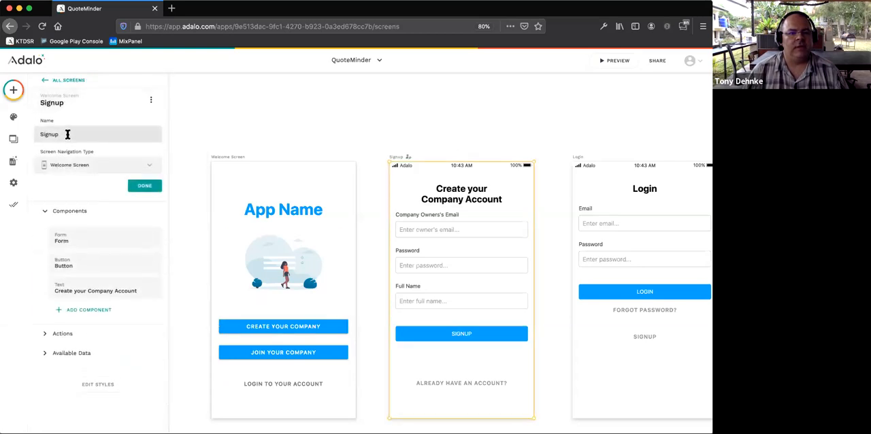
drag(62, 134, 36, 132)
key(Left)
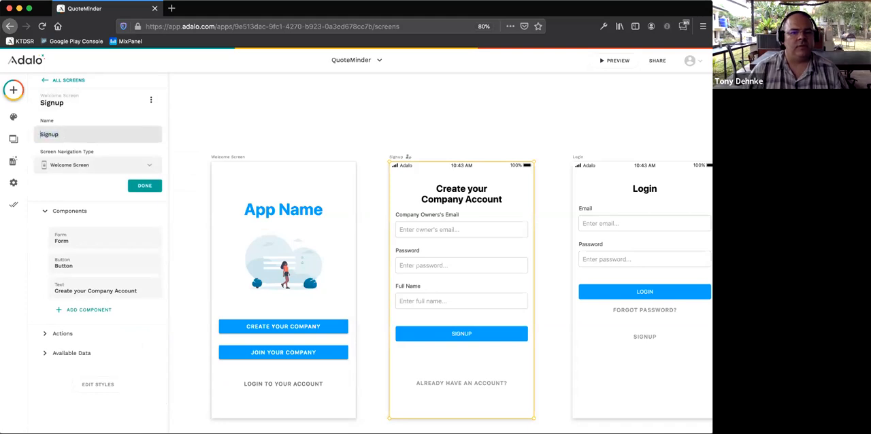
text(Creat Compyny)
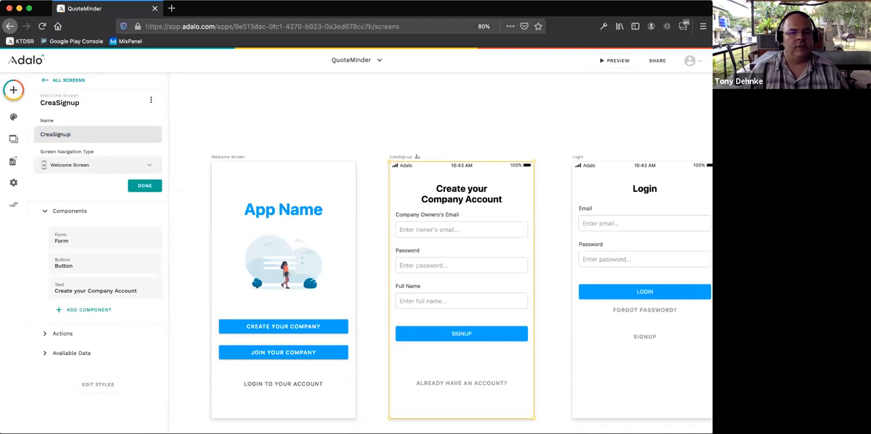
text( - Owner)
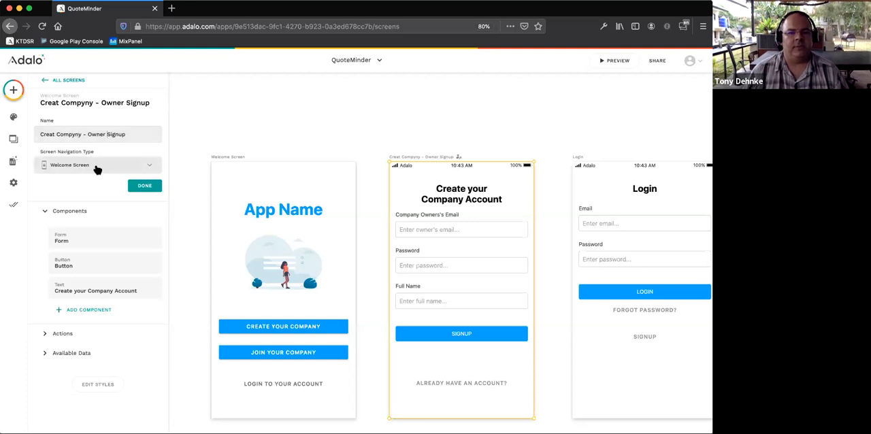
click(143, 185)
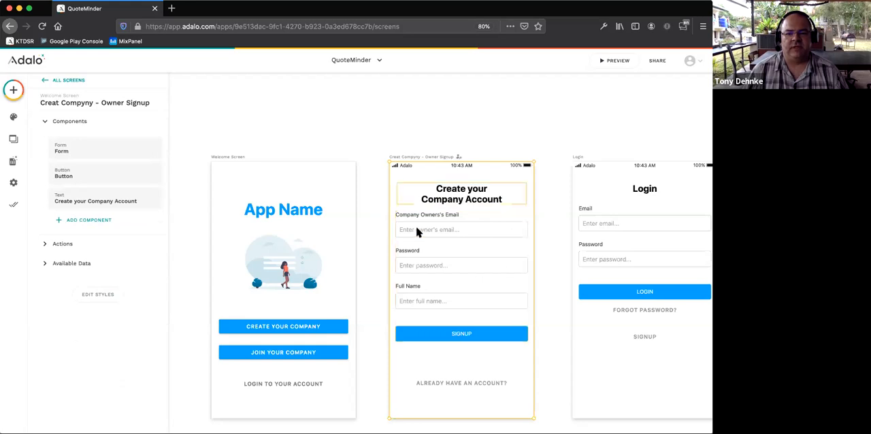
click(267, 330)
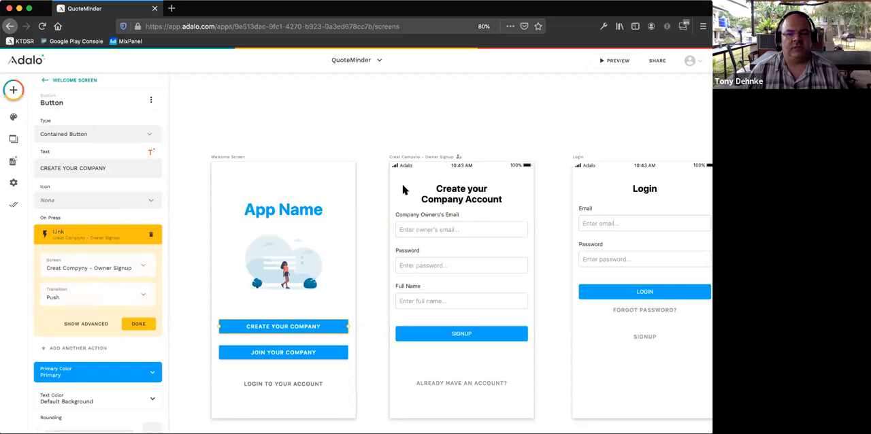
- Add an action to the Welcome Screen's Login to Your Account button that links to the Login screen
click(294, 384)
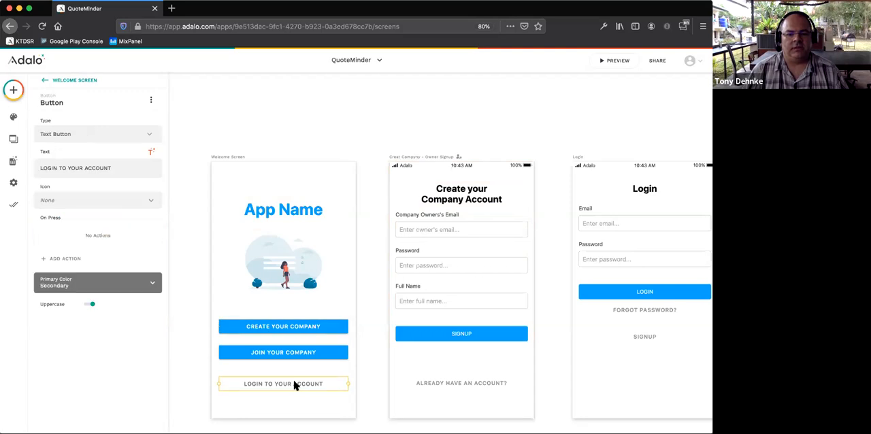
click(108, 206)
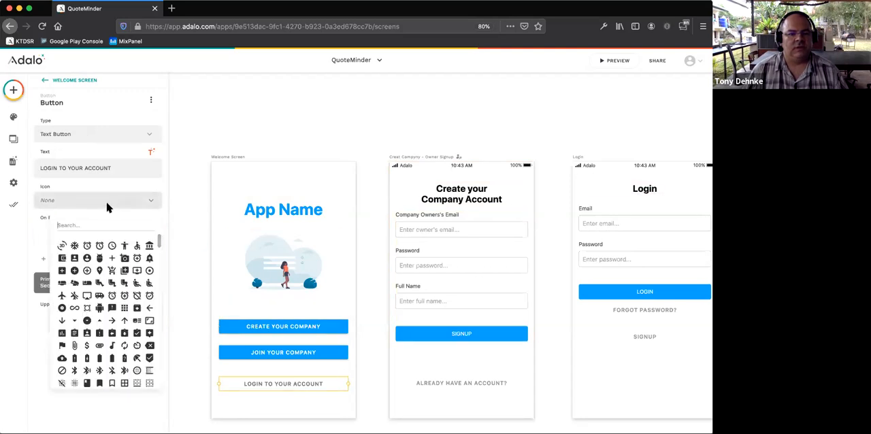
click(36, 244)
click(69, 257)
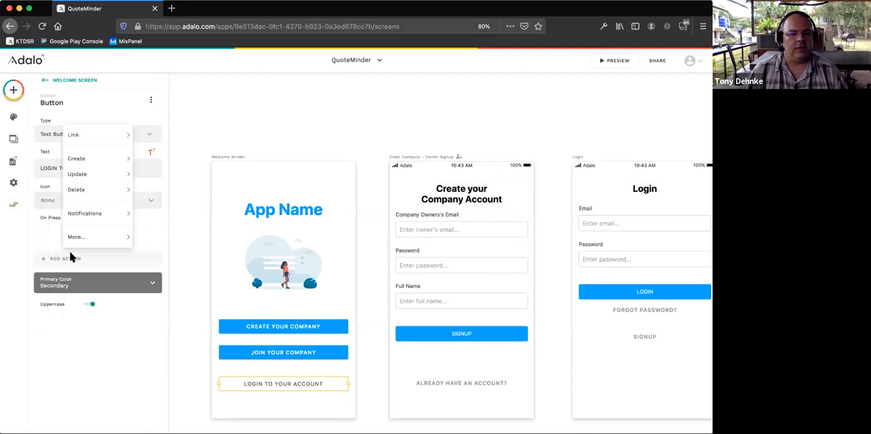
mouse_move(99, 215)
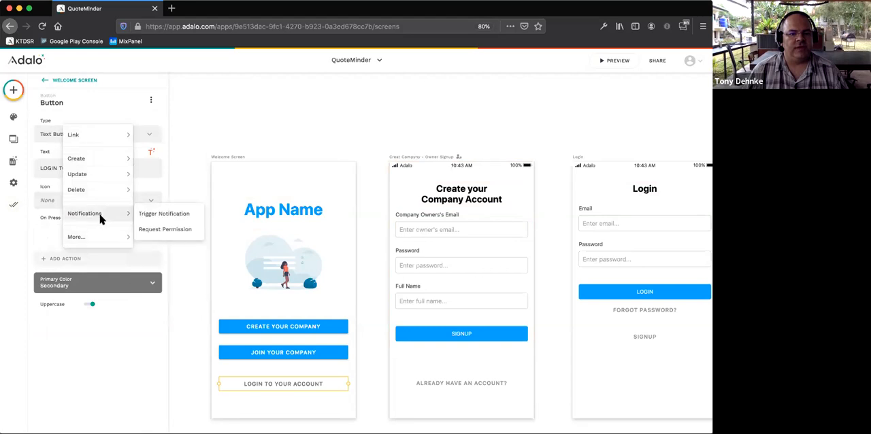
mouse_move(97, 157)
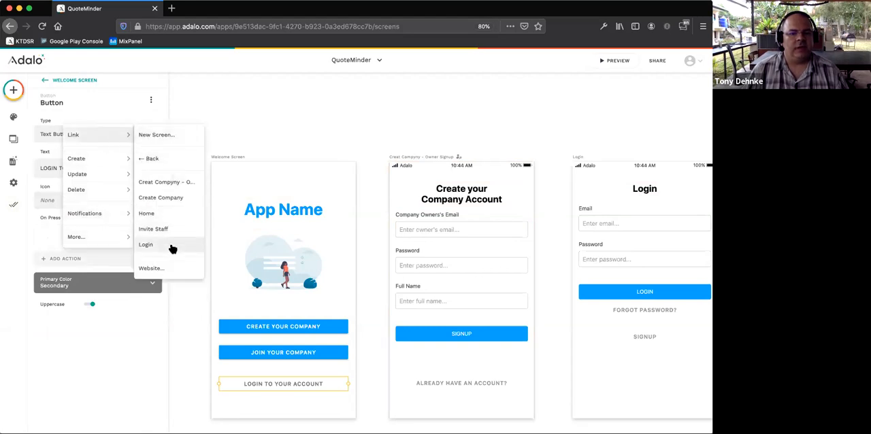
click(173, 249)
click(186, 233)
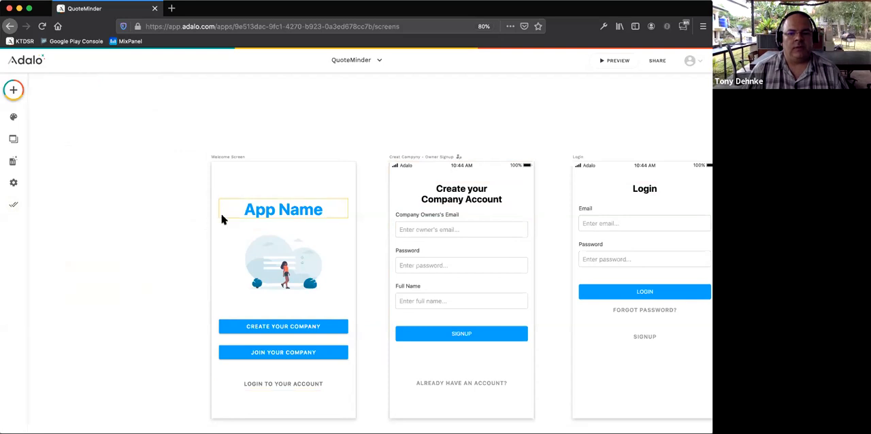
- Check the data collection and purpose set for the form on the Login screen
scroll(228, 217, right, 10)
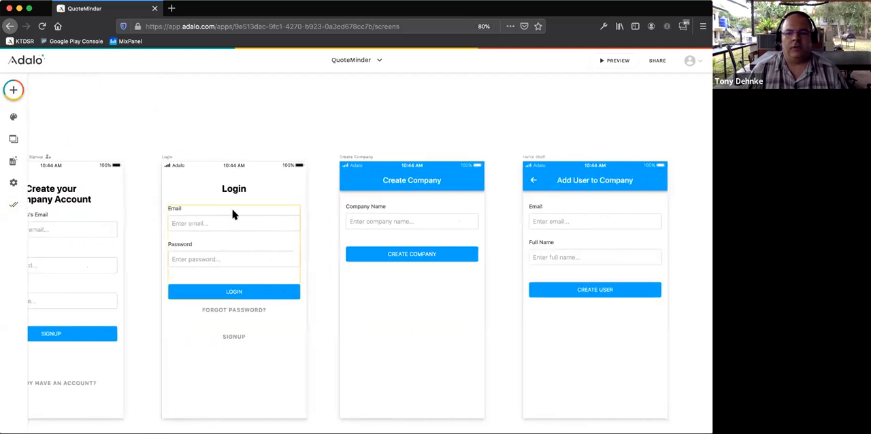
scroll(232, 215, left, 7)
click(15, 91)
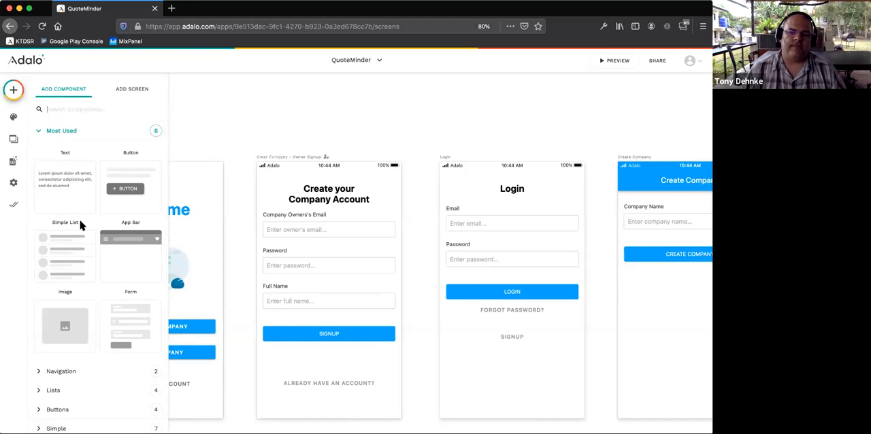
click(493, 232)
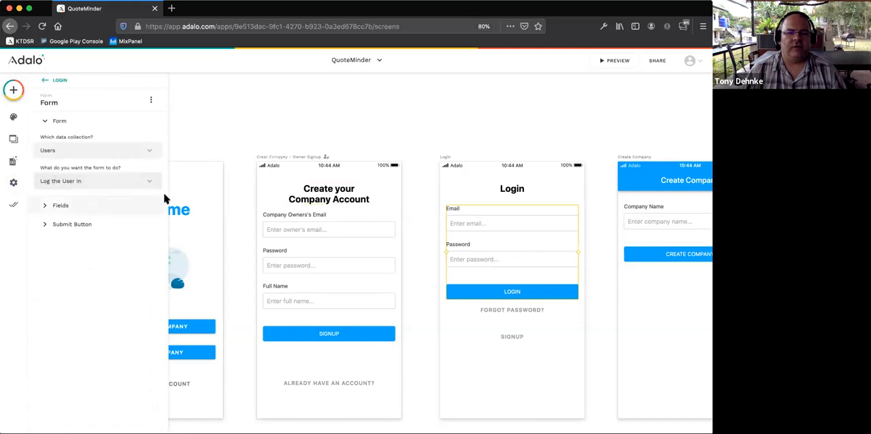
click(341, 129)
- Add a new screen from the Intro group's Login template and name it "User - Create PW/Account"
click(13, 90)
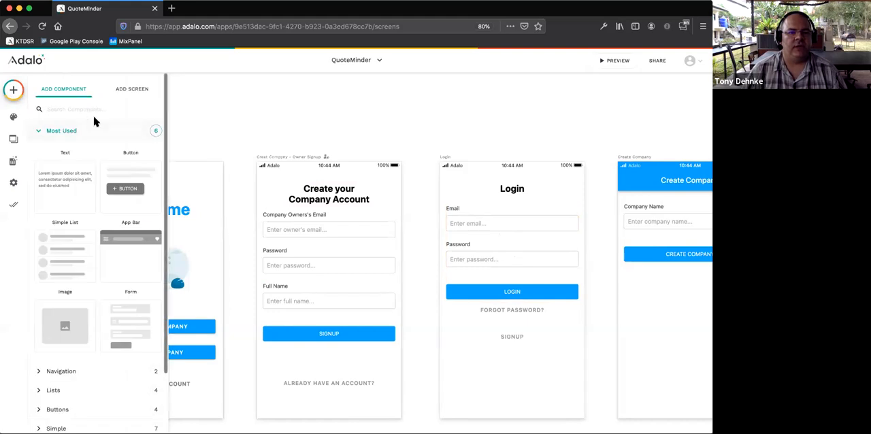
click(120, 99)
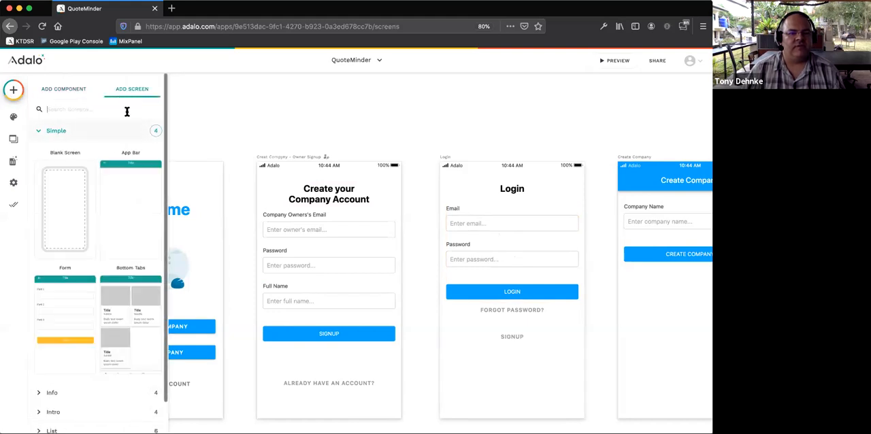
scroll(93, 156, down, 1)
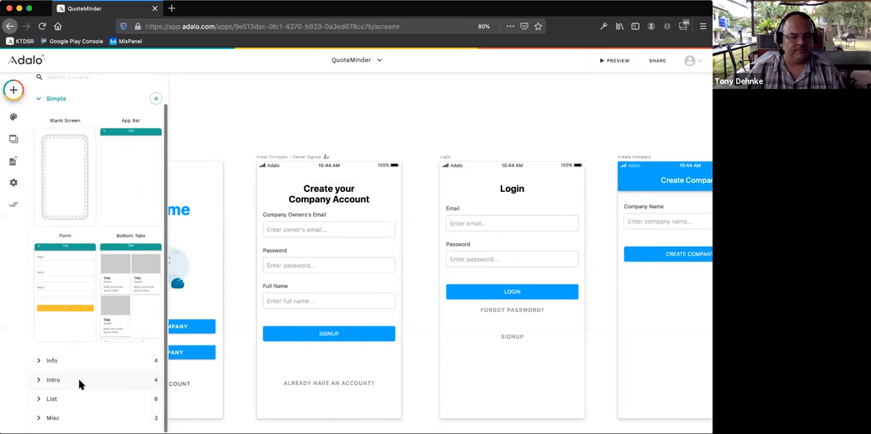
click(76, 380)
scroll(81, 362, down, 3)
scroll(80, 362, down, 3)
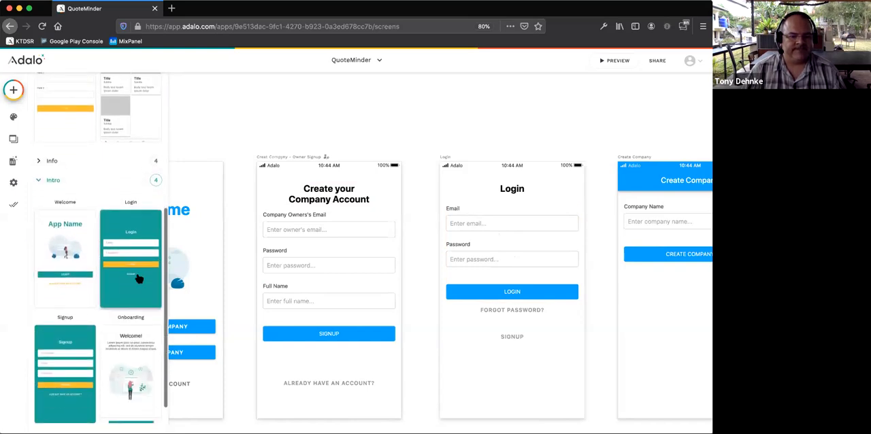
click(146, 216)
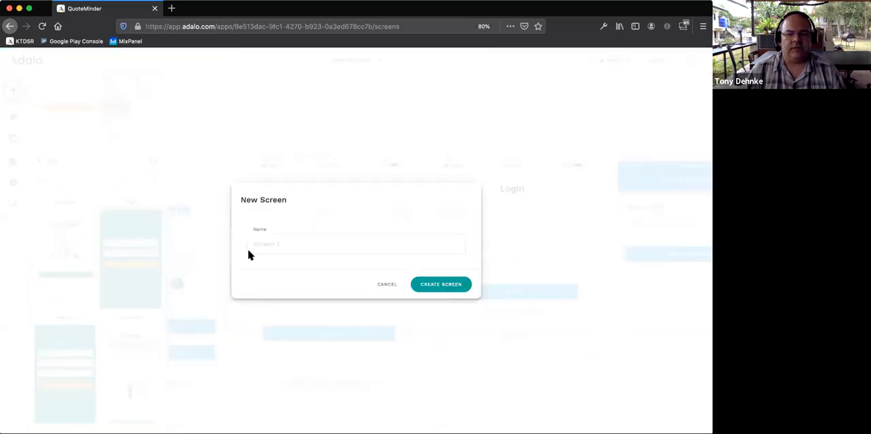
text(US)
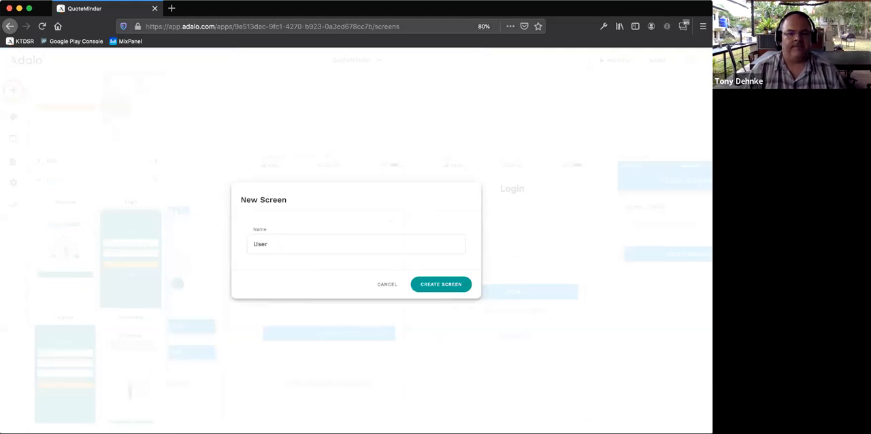
text(er - Create PW)
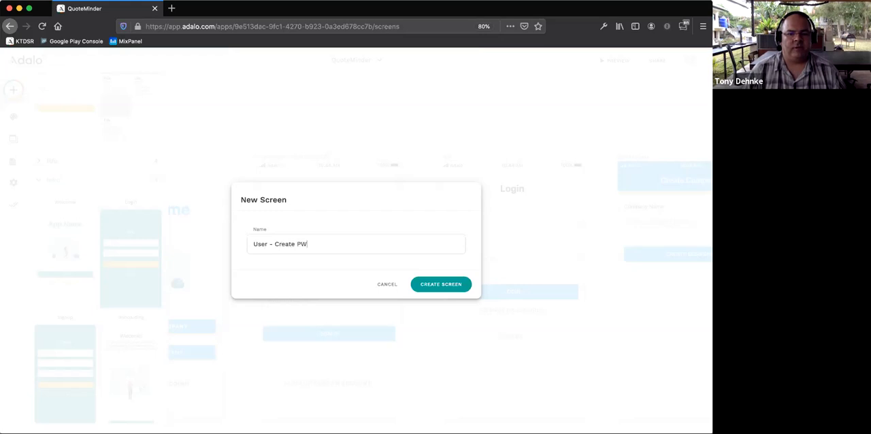
text(/Account)
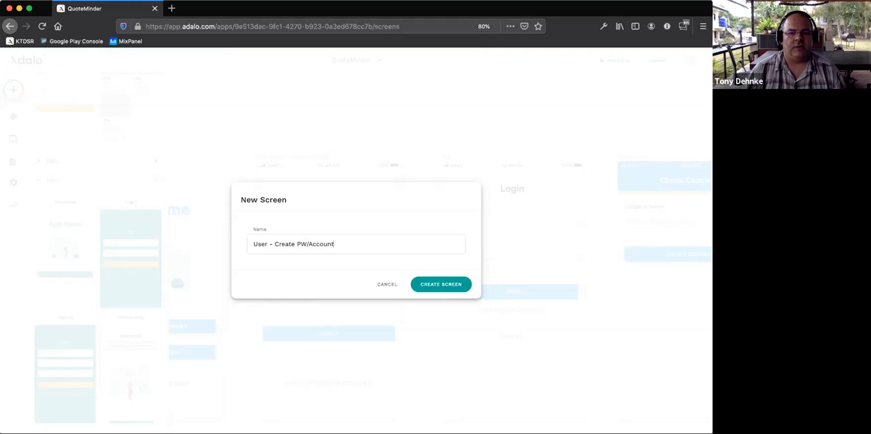
click(423, 284)
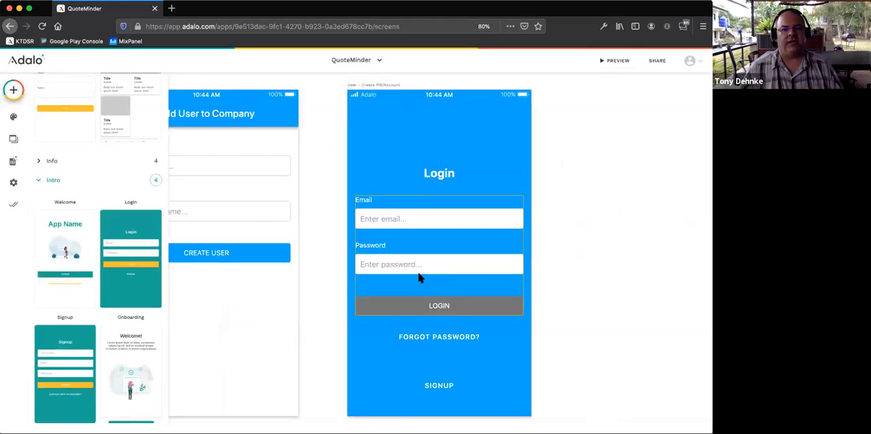
- Change the Login heading on the User - Create PW/Account screen to "Join Your Team"
scroll(394, 258, left, 10)
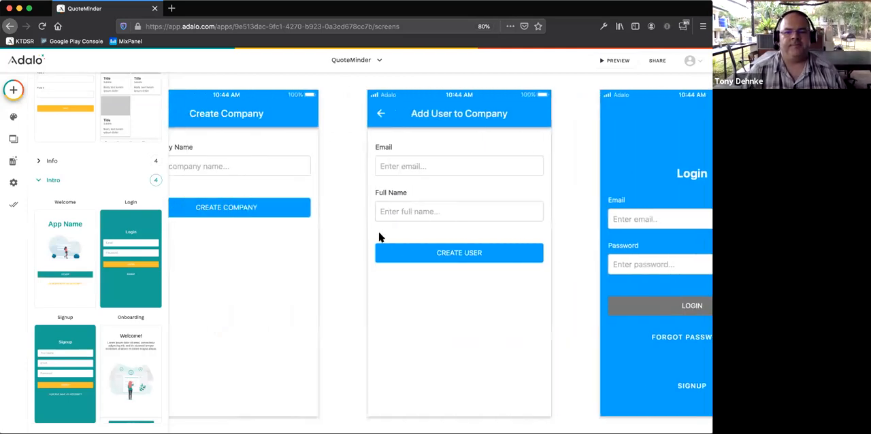
scroll(371, 232, right, 10)
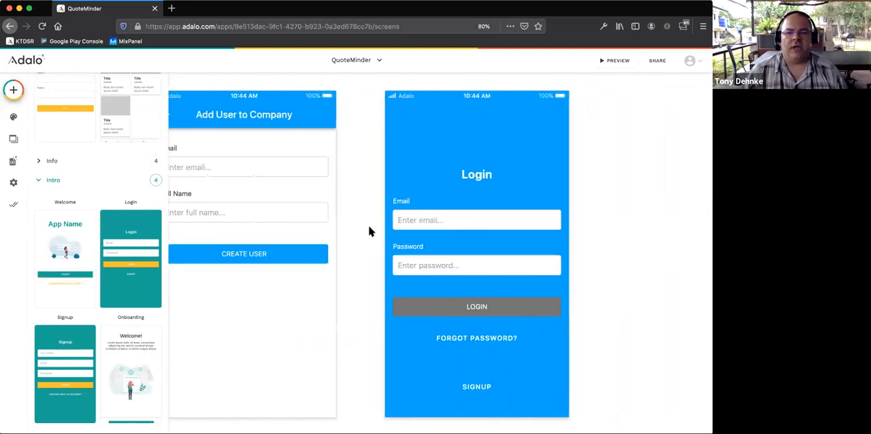
click(473, 177)
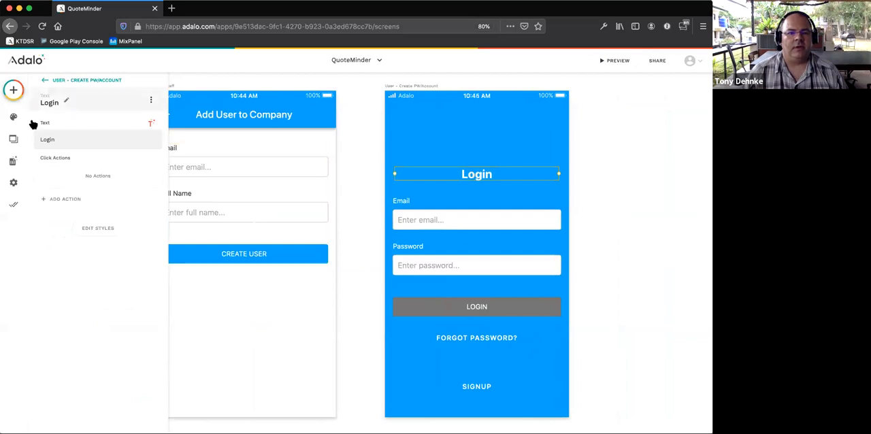
drag(62, 142, 11, 139)
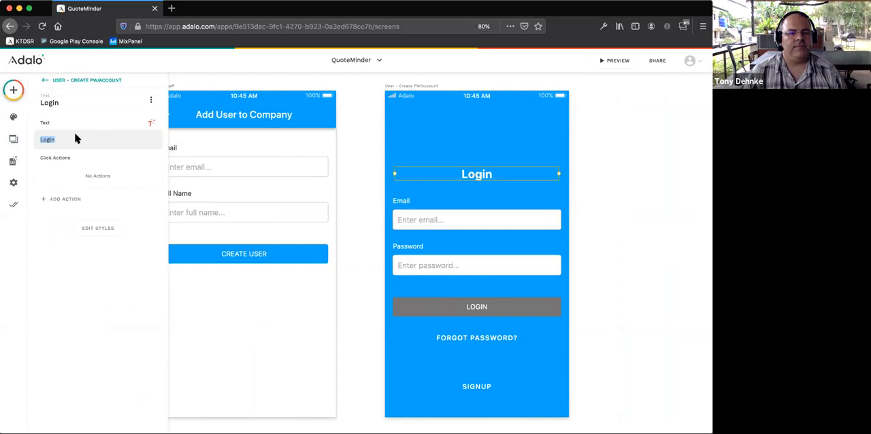
text(Jo)
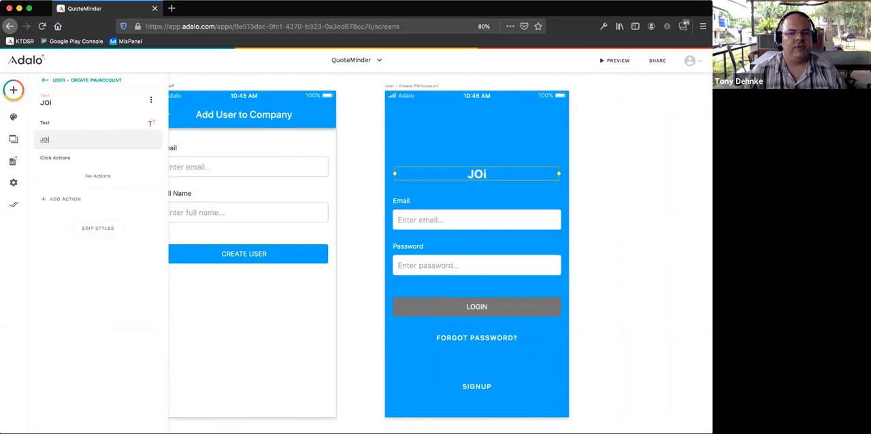
text(in)
key(BackSpace)
key(BackSpace)
key(BackSpace)
text(OIN)
key(BackSpace)
key(BackSpace)
key(BackSpace)
text(oin)
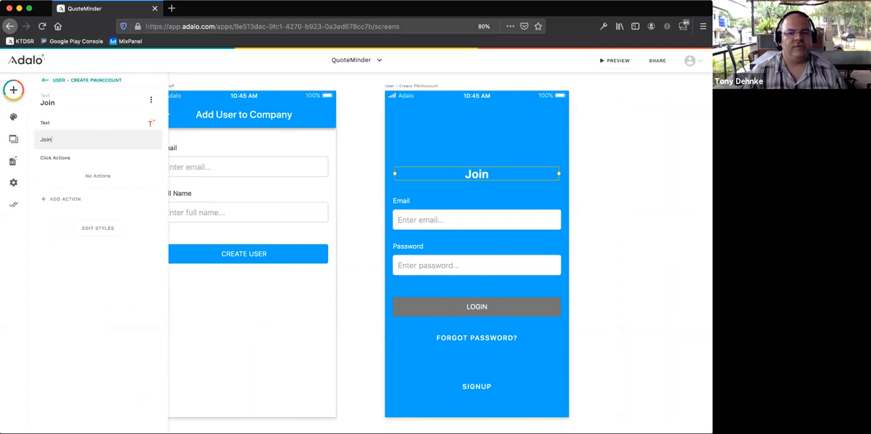
text( your team)
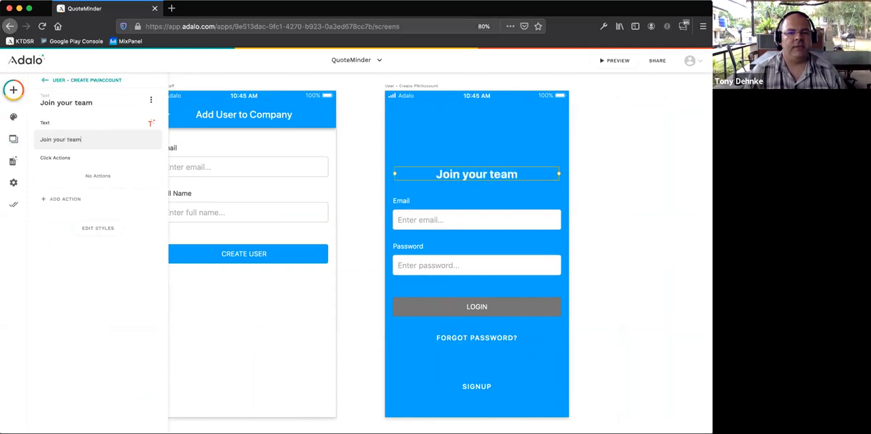
key(BackSpace)
key(BackSpace)
key(BackSpace)
key(BackSpace)
key(BackSpace)
key(BackSpace)
key(BackSpace)
key(BackSpace)
key(BackSpace)
text(Your  Te)
key(BackSpace)
key(BackSpace)
key(BackSpace)
text(Team)
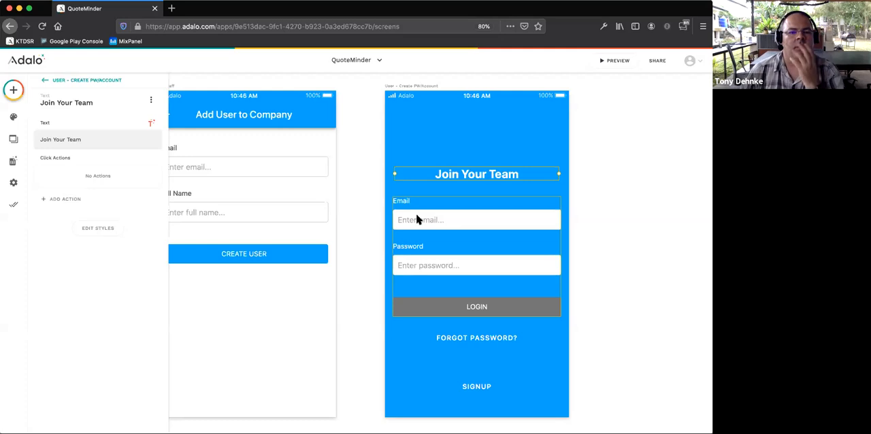
- Set the data collection of the form on the Join Your Team screen to Users and check its purpose options
scroll(416, 219, left, 2)
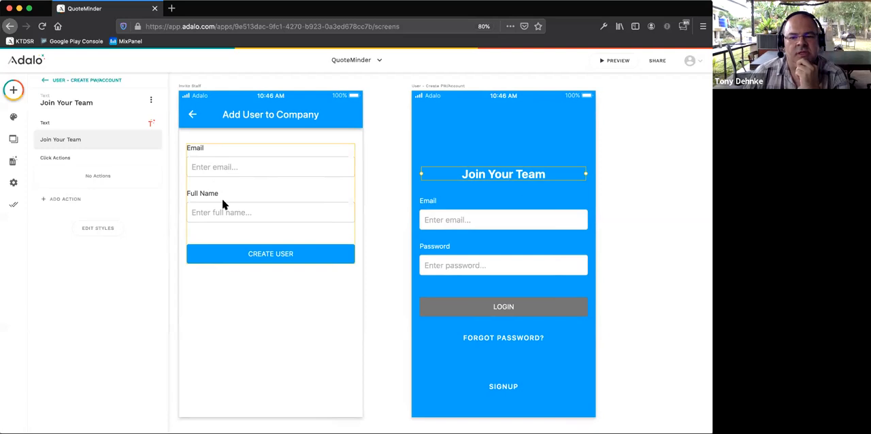
click(504, 344)
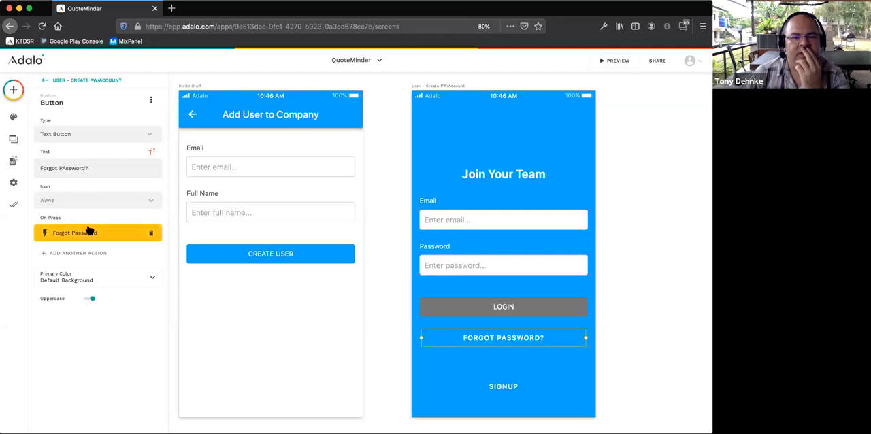
click(442, 250)
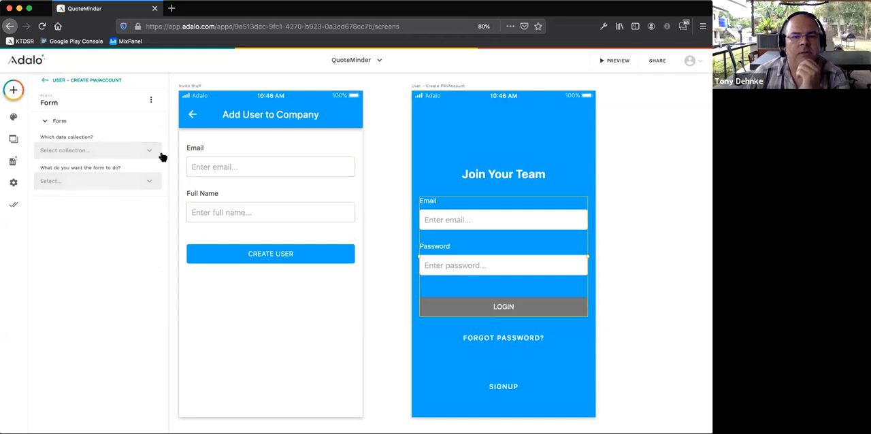
click(95, 153)
click(87, 171)
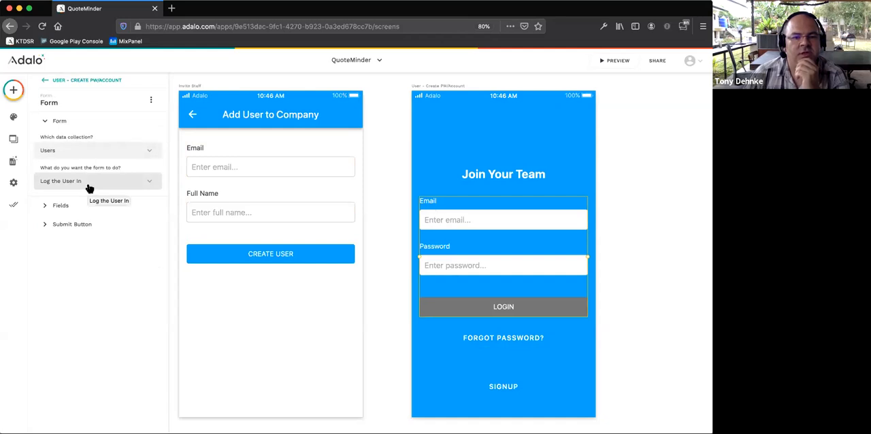
click(88, 185)
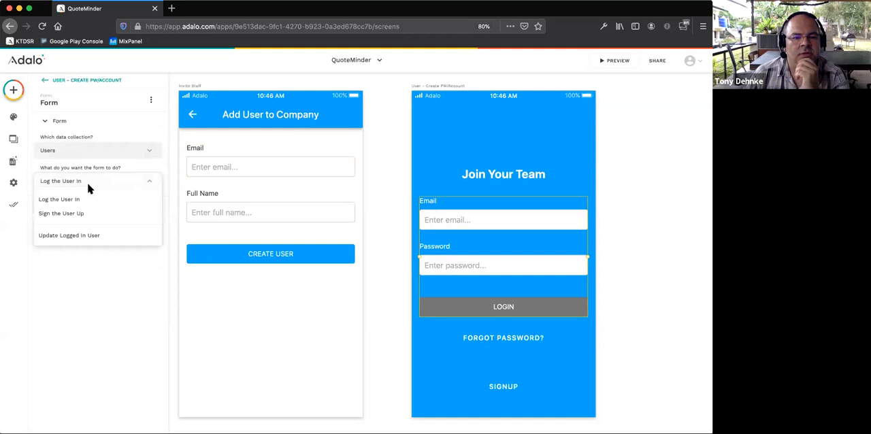
click(89, 184)
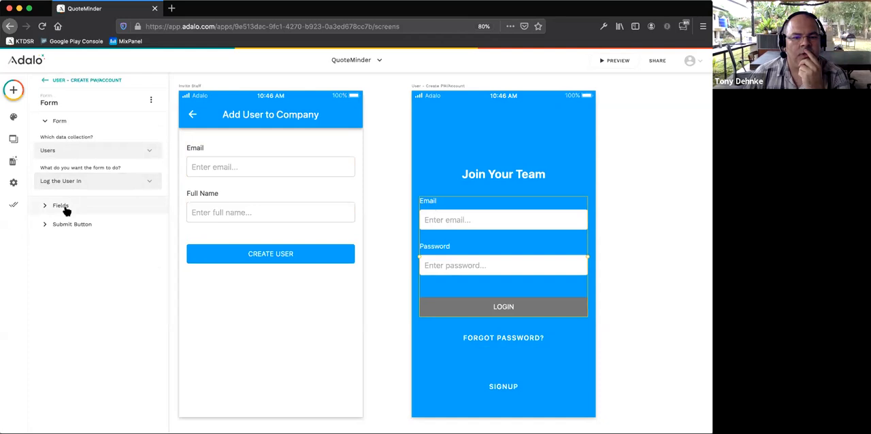
- Remove the Password field from the Join Your Team form and change its submit button text to "JOIN NOW"
click(64, 207)
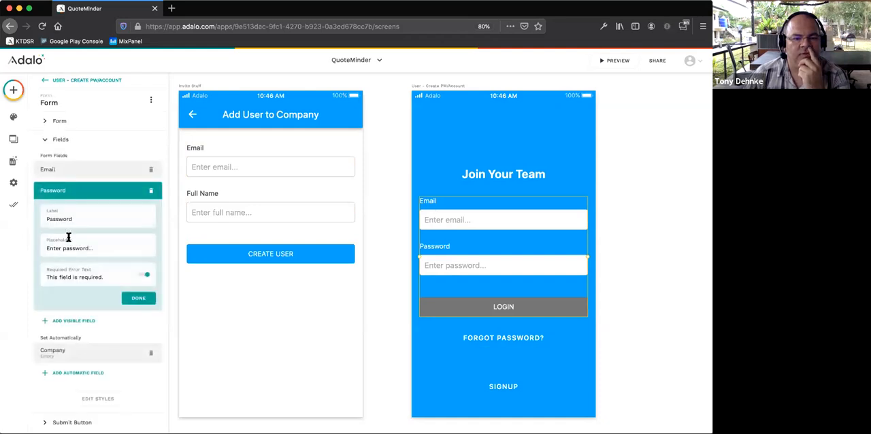
click(152, 192)
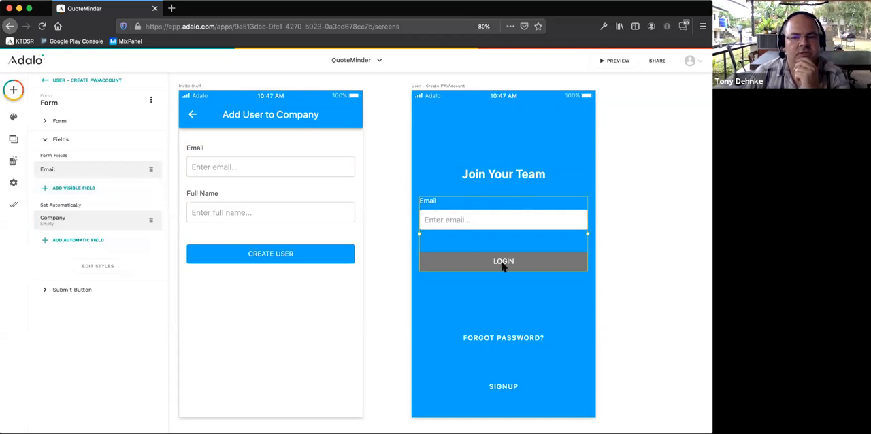
click(73, 292)
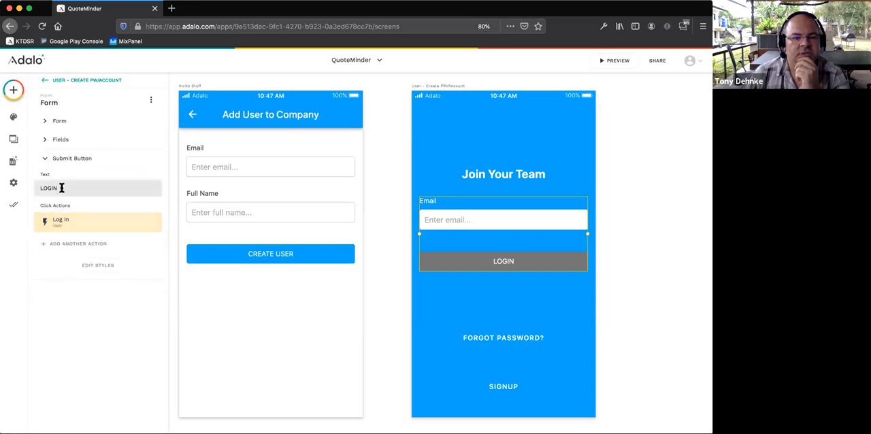
drag(61, 187, 11, 185)
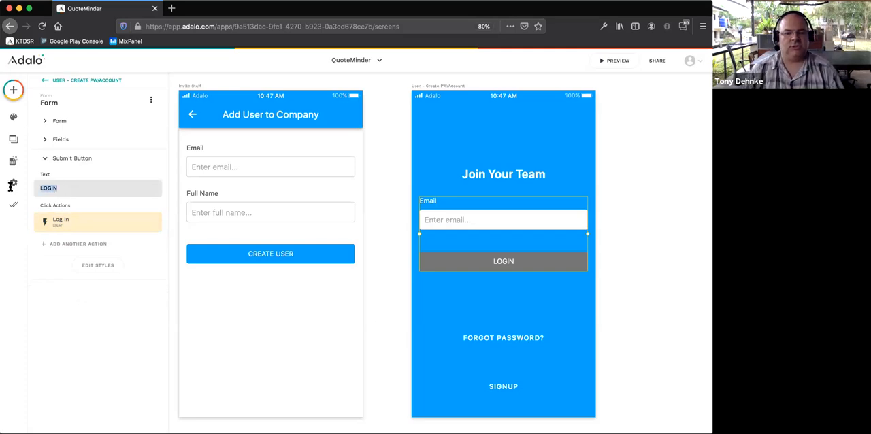
text(JOIN)
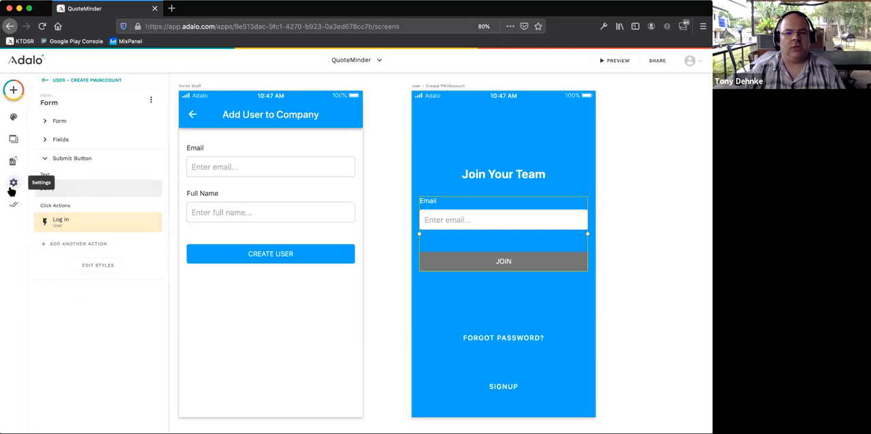
text( NOW)
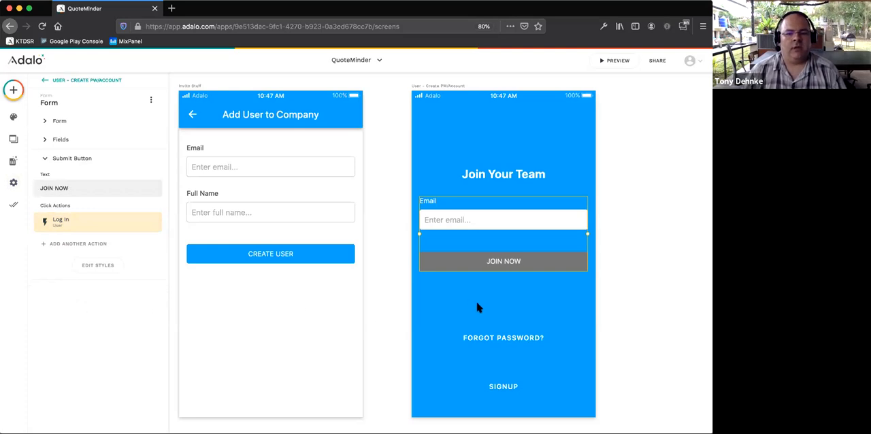
- Delete the Forgot Password button from the Join Your Team screen and change the Signup button's text to "CANCEL"
click(519, 343)
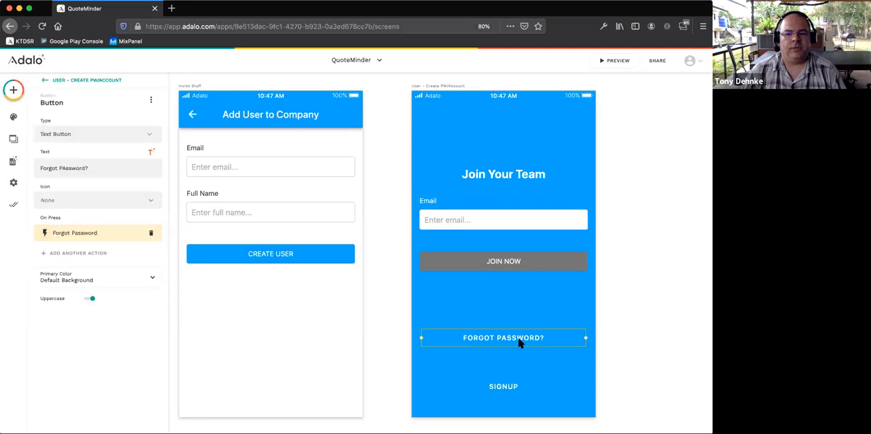
key(Escape)
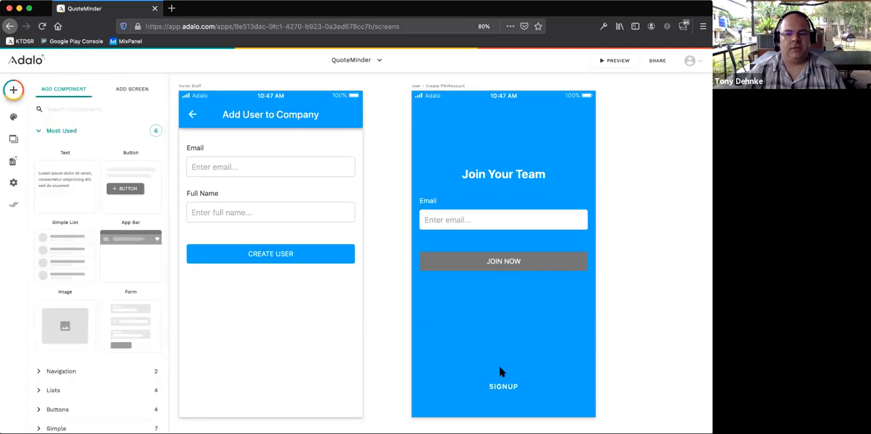
click(500, 385)
double_click(95, 172)
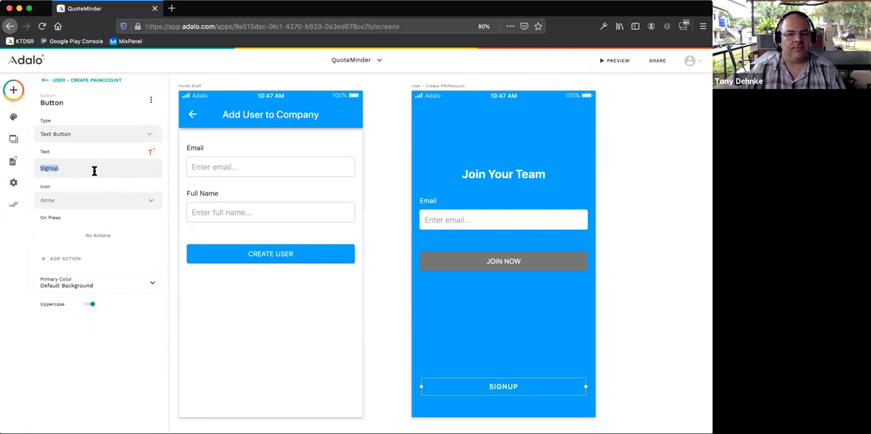
key(BackSpace)
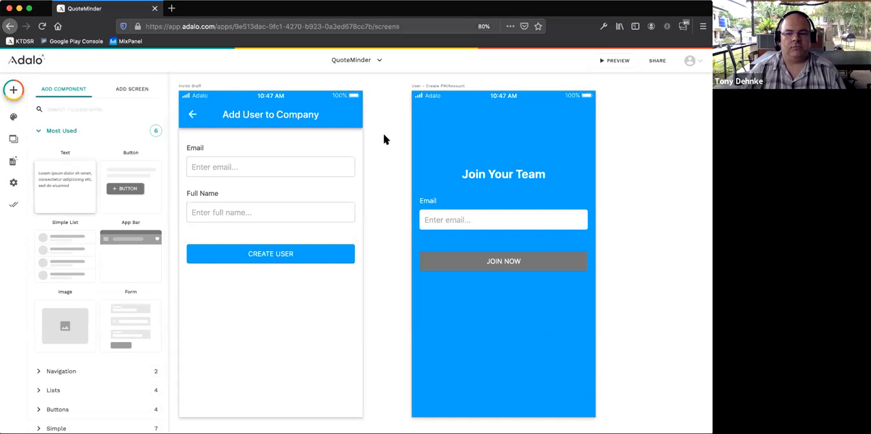
key(super+z)
double_click(61, 168)
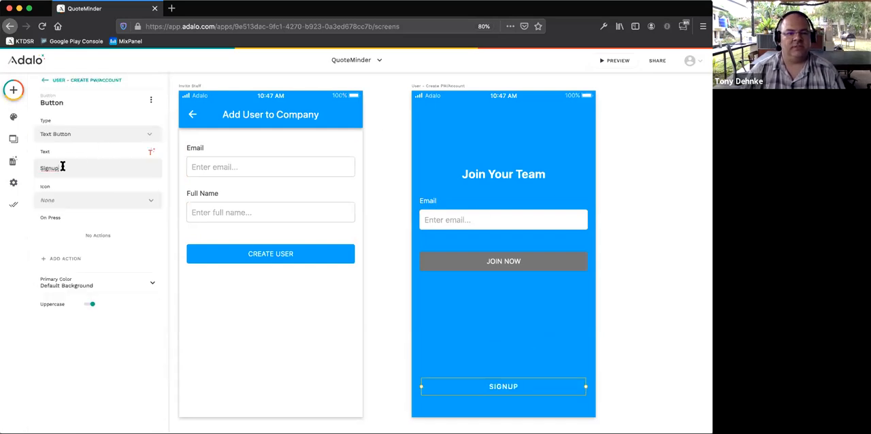
text(CACNCLE)
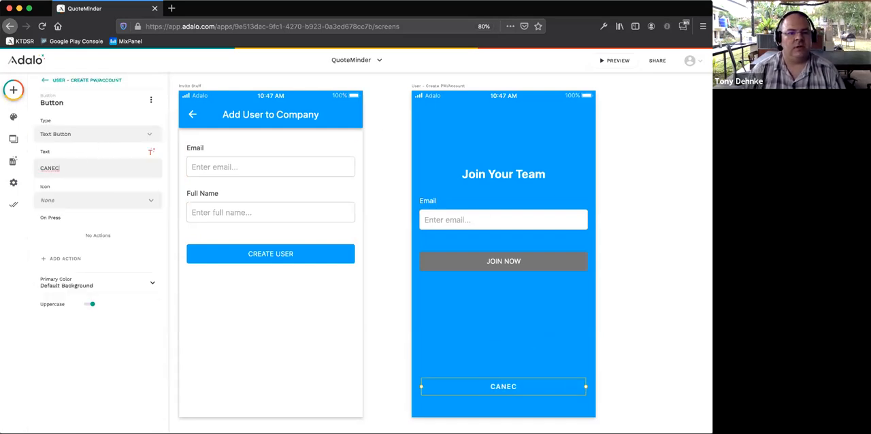
key(BackSpace)
key(BackSpace)
key(BackSpace)
key(BackSpace)
key(BackSpace)
text(NCEL)
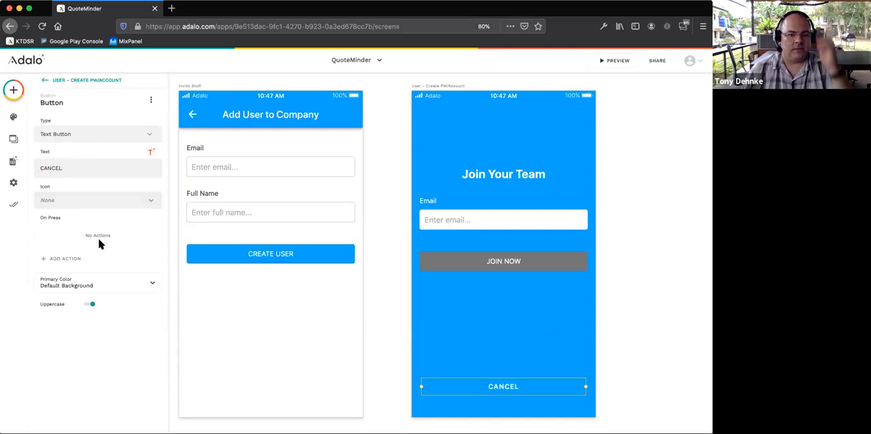
- Add an action to the Cancel button that links to the Welcome Screen
click(73, 259)
mouse_move(104, 178)
mouse_move(117, 134)
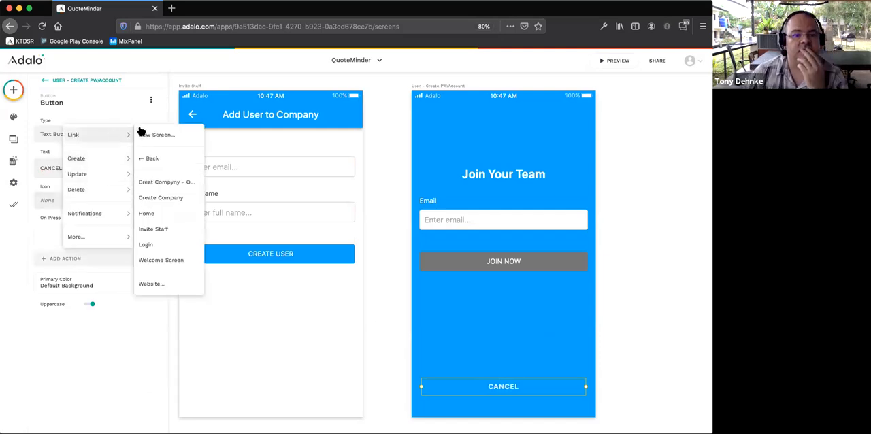
click(158, 260)
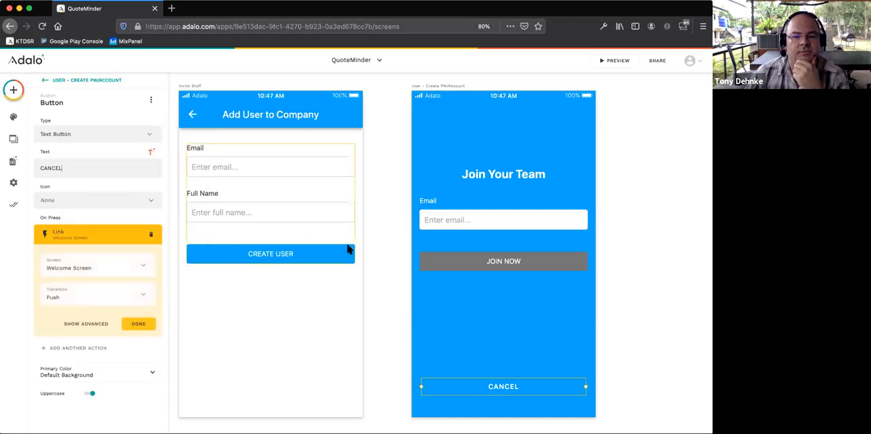
click(142, 324)
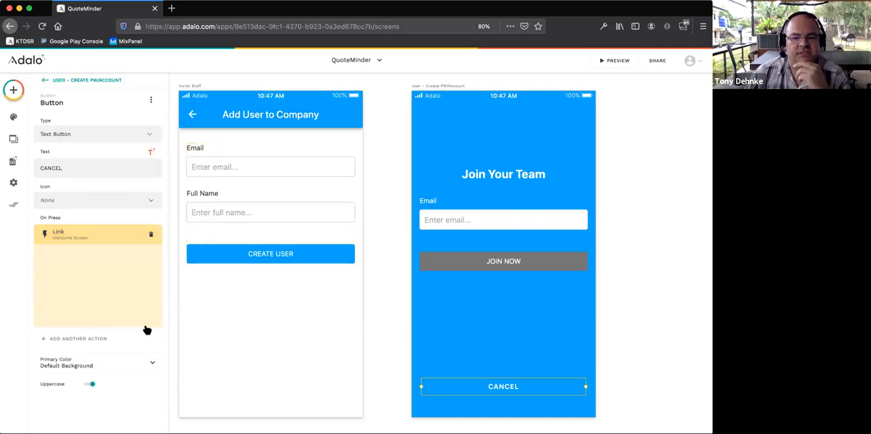
click(615, 268)
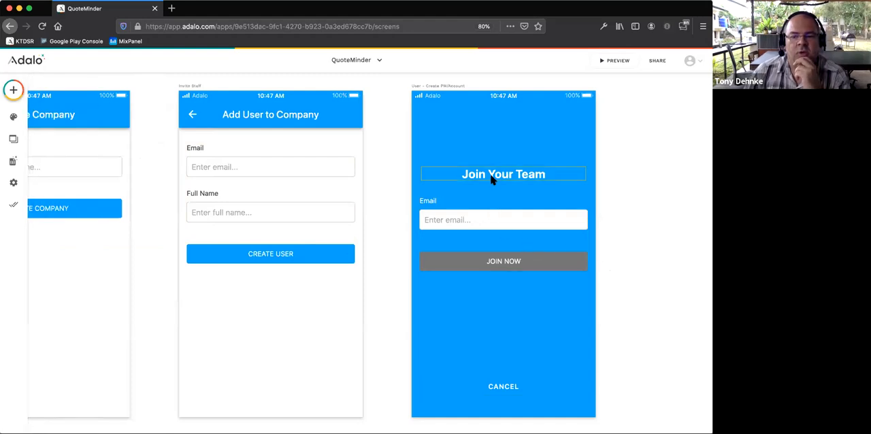
- Examine the click action of the form's Join Now button, including its advanced settings
click(474, 269)
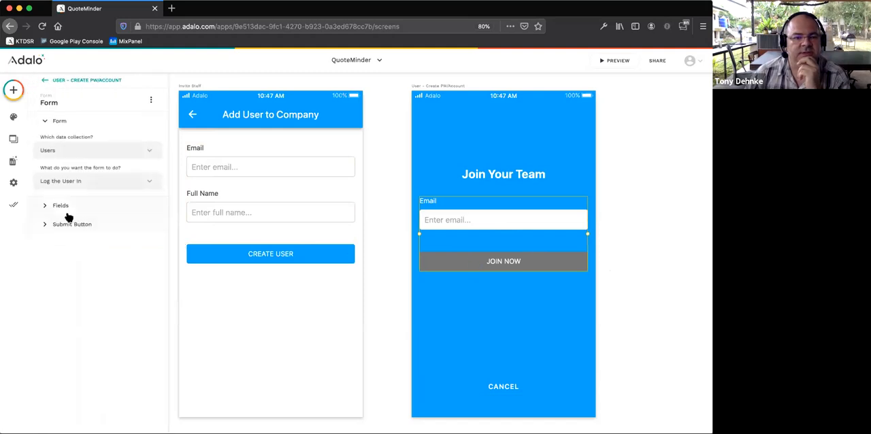
click(71, 224)
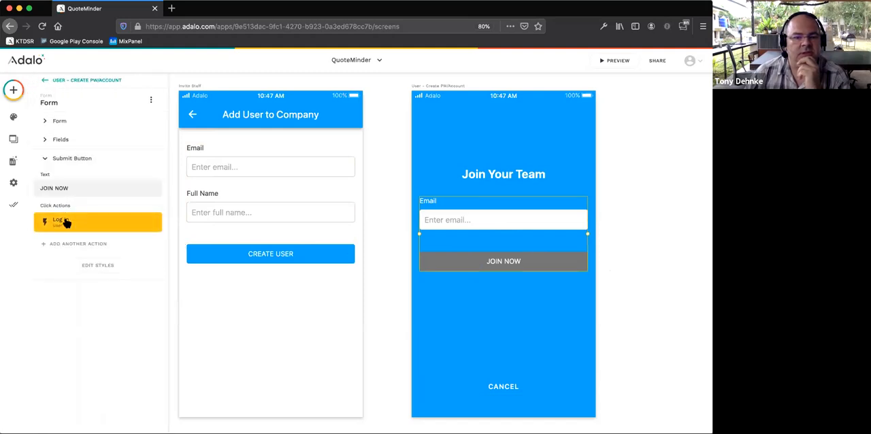
click(64, 221)
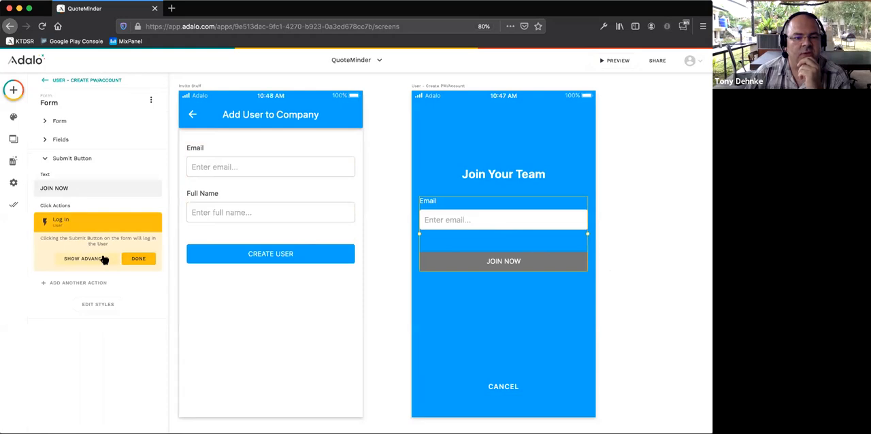
click(86, 230)
click(86, 229)
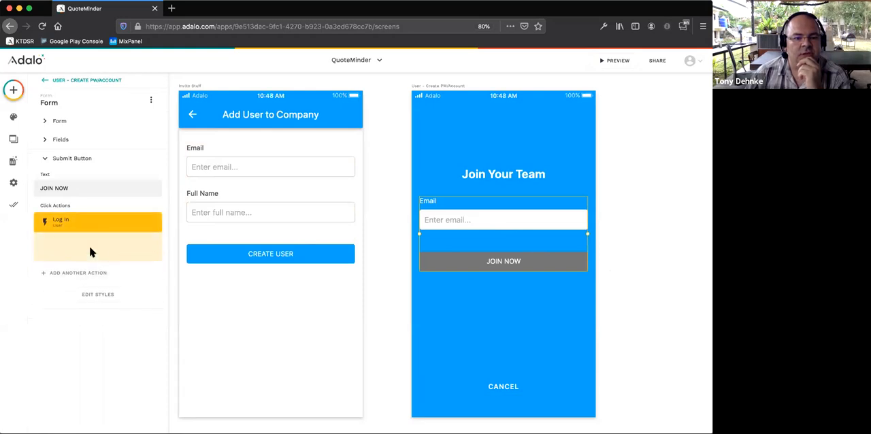
click(94, 258)
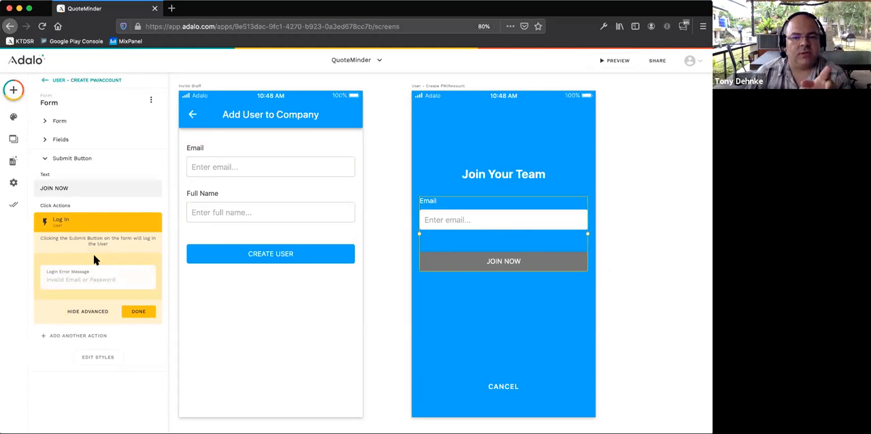
click(49, 218)
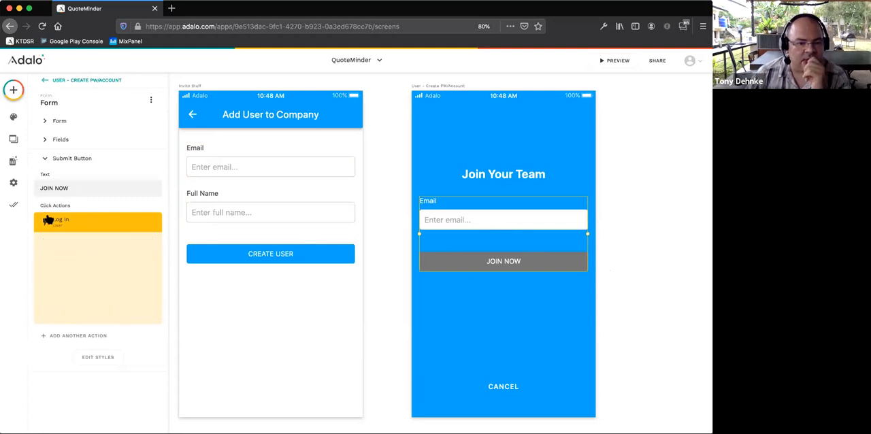
click(97, 228)
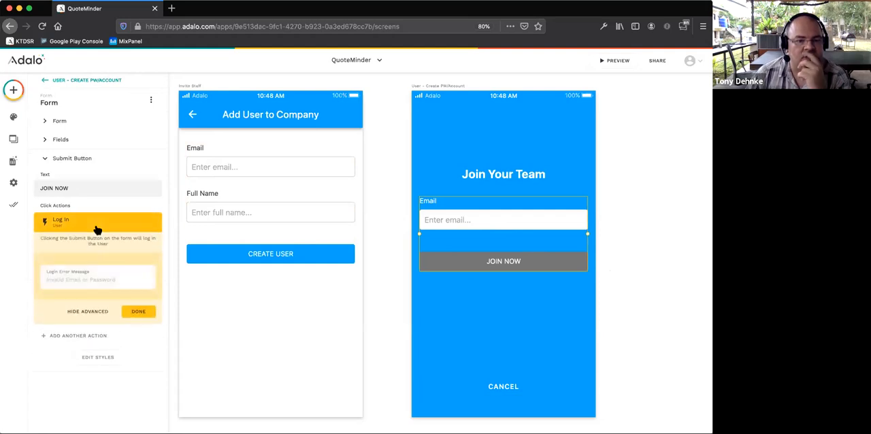
click(60, 230)
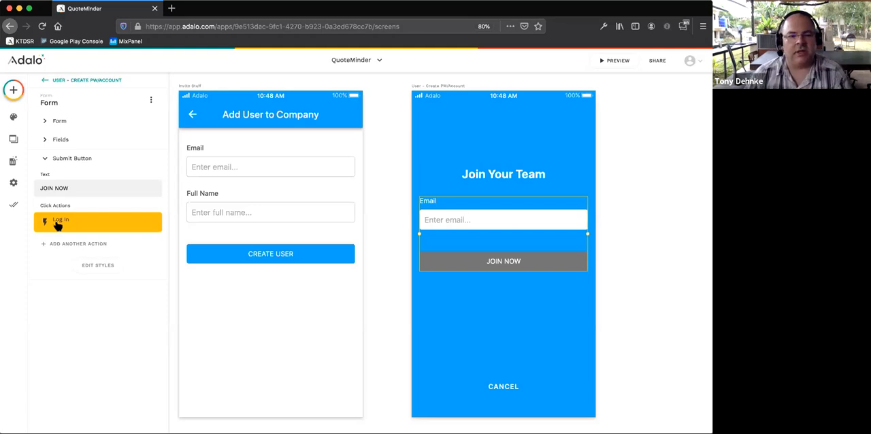
- Replace the login form on the Join Your Team screen with a new Form component placed under the heading
click(684, 214)
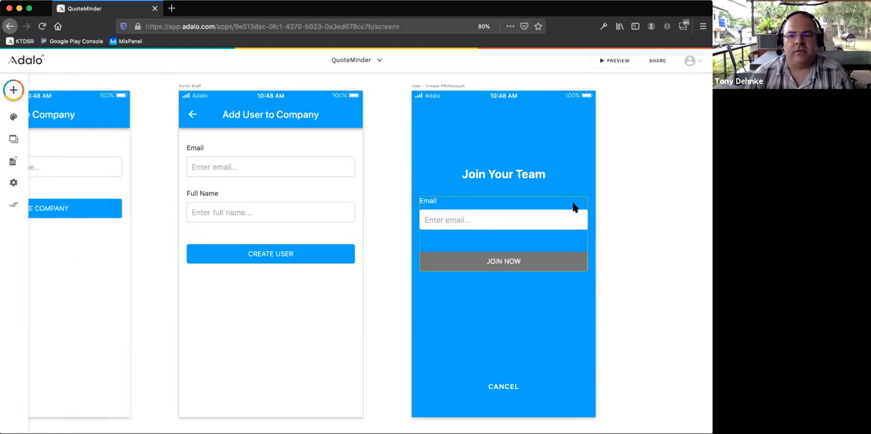
click(15, 89)
text(foo)
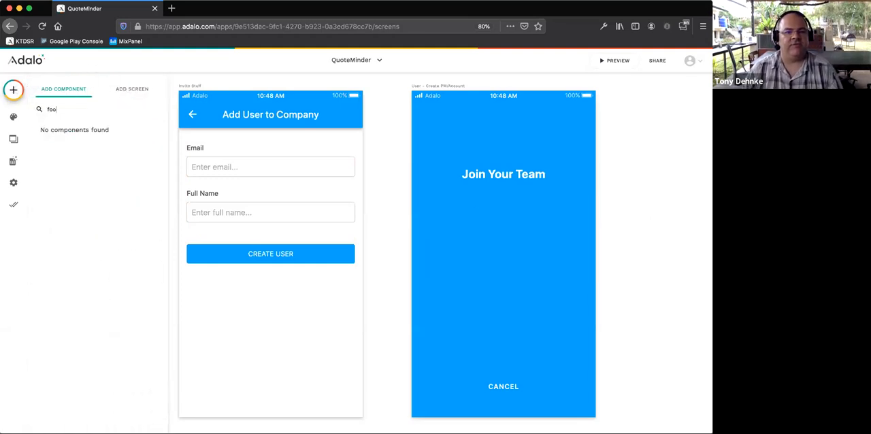
text(m)
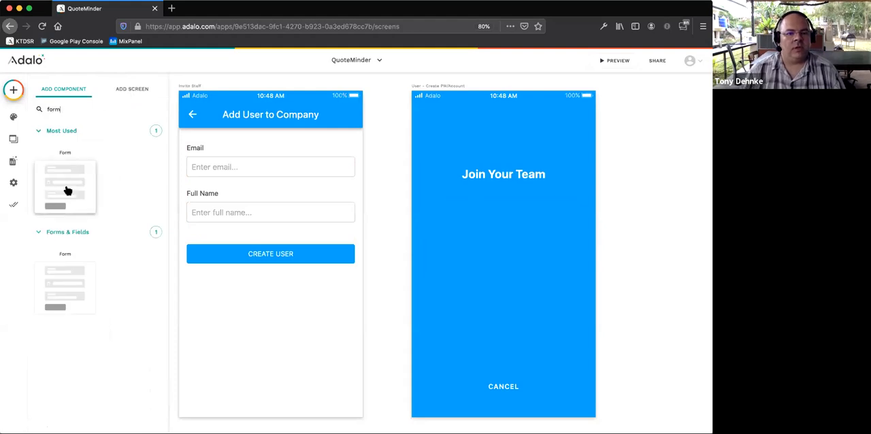
drag(66, 190, 505, 265)
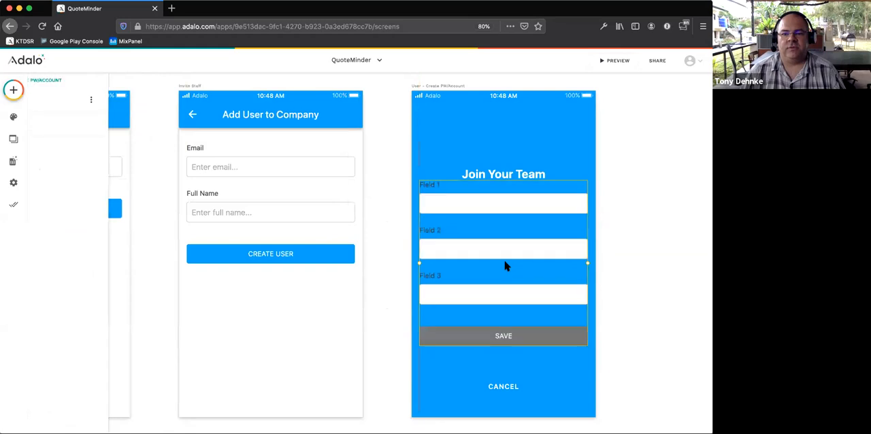
- Try connecting the new form on the Join Your Team screen to the Users collection
click(68, 151)
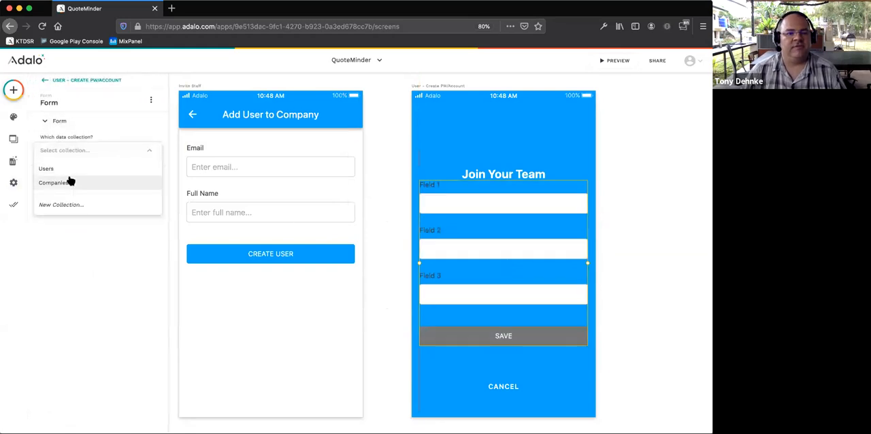
click(53, 182)
click(73, 151)
click(68, 169)
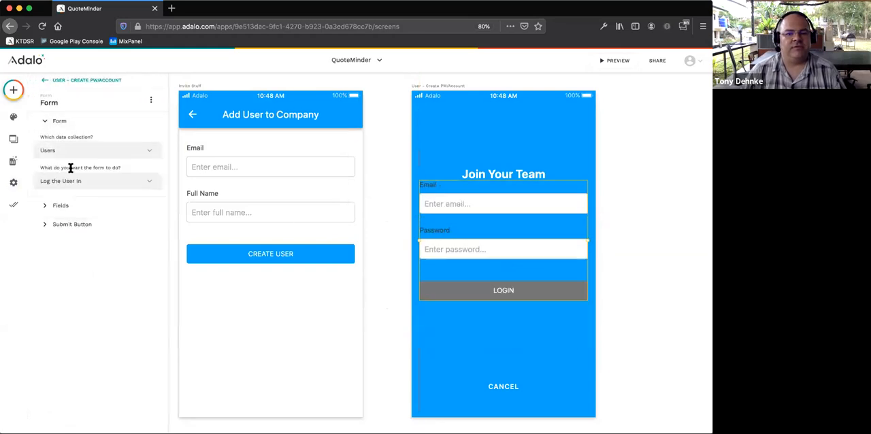
- Examine the form's available actions for the Users collection and the click action of its Login button
click(77, 187)
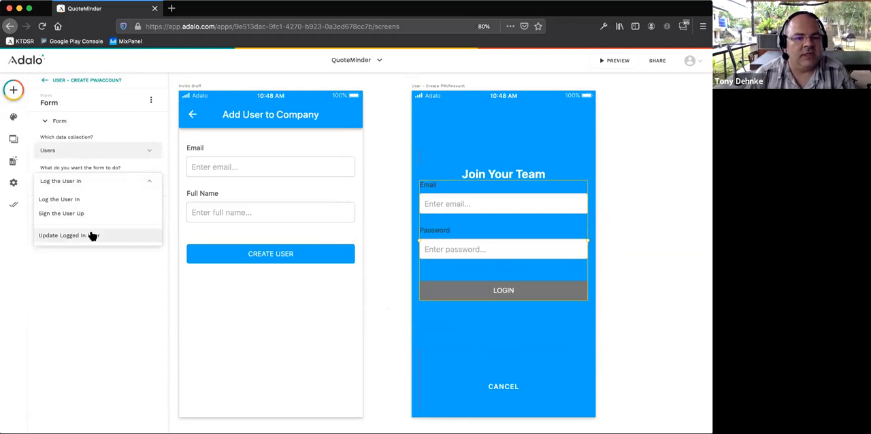
click(94, 295)
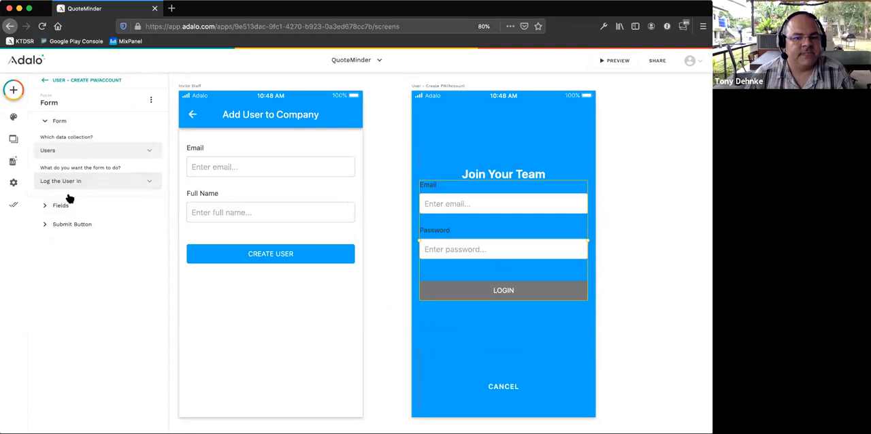
click(66, 225)
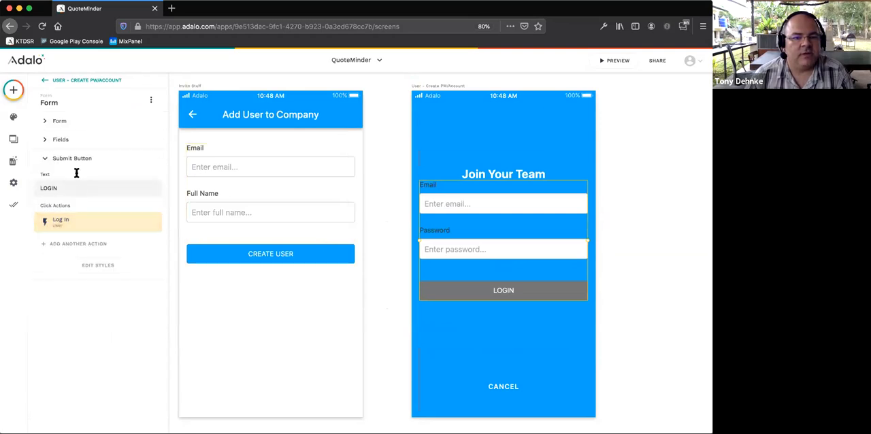
click(71, 228)
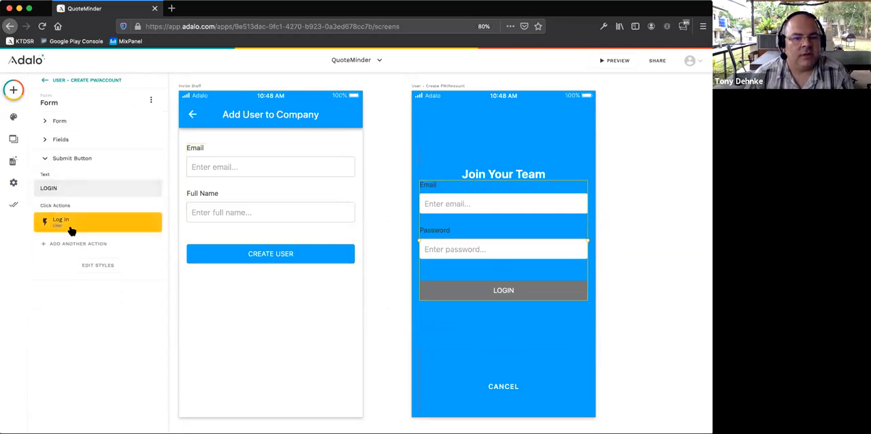
click(71, 228)
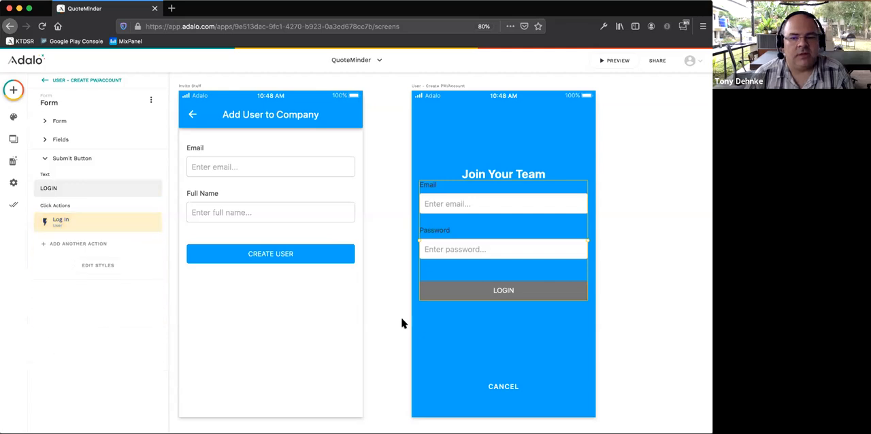
click(694, 292)
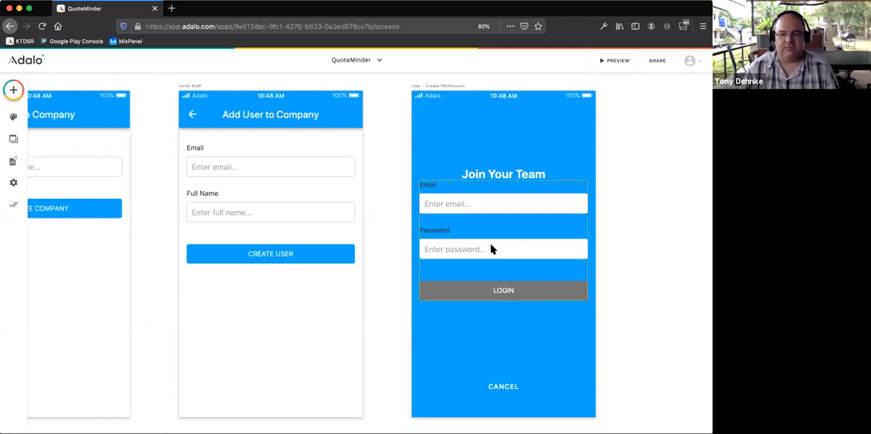
- Undo the form replacement on the Join Your Team screen, bringing back the earlier email form with the Join Now button
click(495, 249)
key(super+z)
key(super+z)
key(super+z)
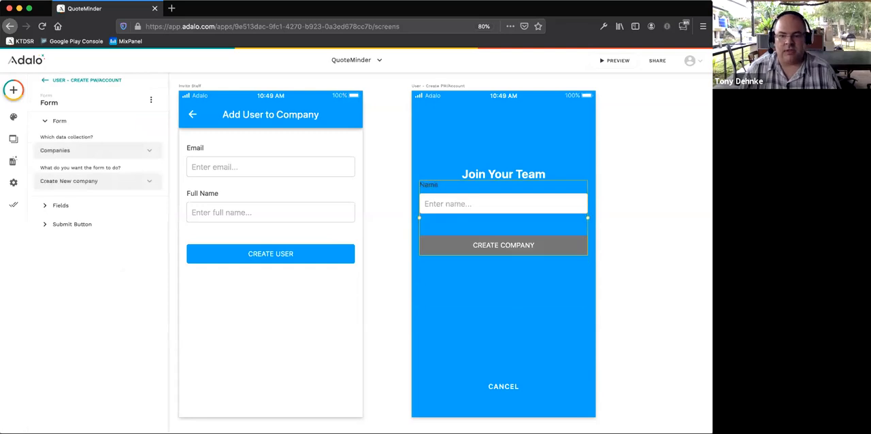
key(super+z)
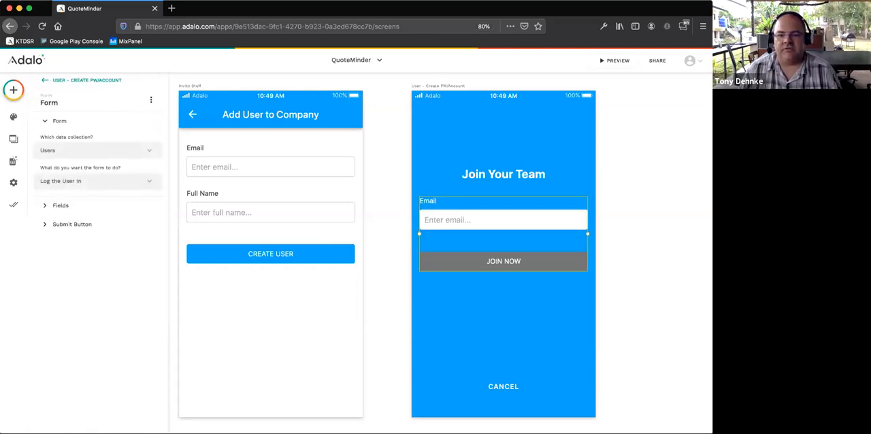
- Undo the Cancel button's link and text changes and the deletion of the Forgot Password button
click(503, 386)
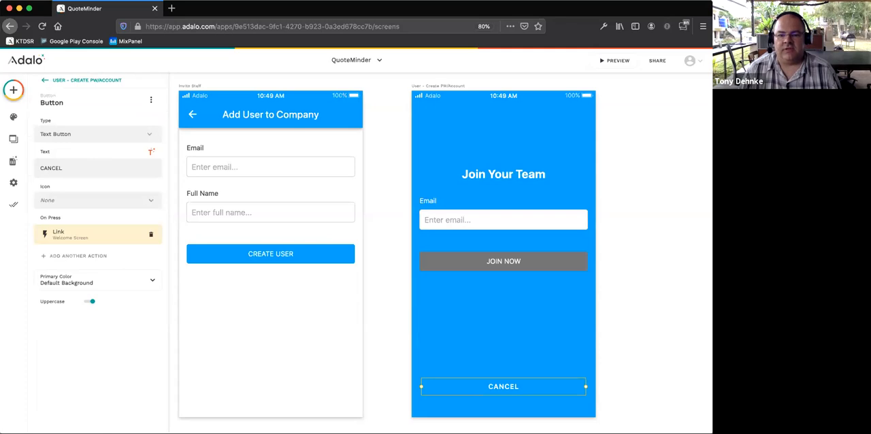
key(super+z)
key(super+z)
key(super+z)
key(super+z)
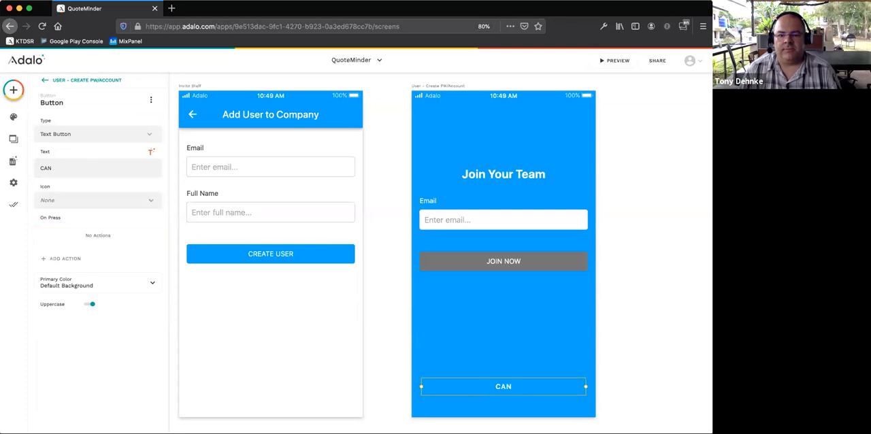
key(super+z)
key(super+z)
key(super+z)
key(super+z)
key(super+z)
key(super+z)
key(super+z)
key(super+z)
key(super+z)
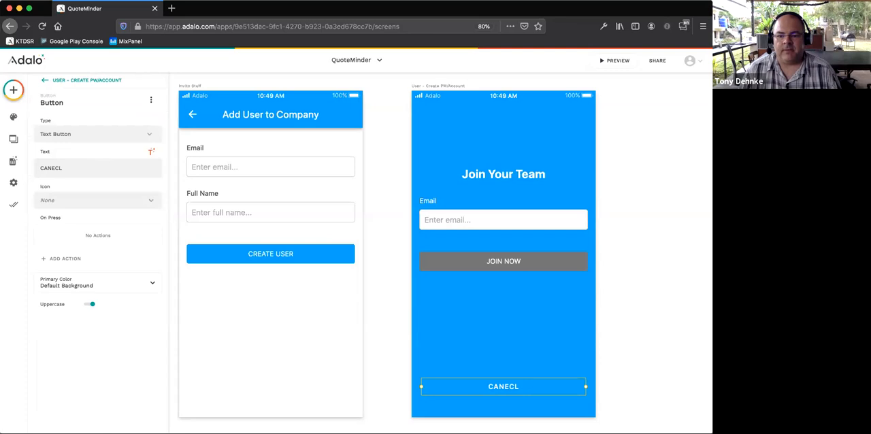
key(super+z)
key(super+z)
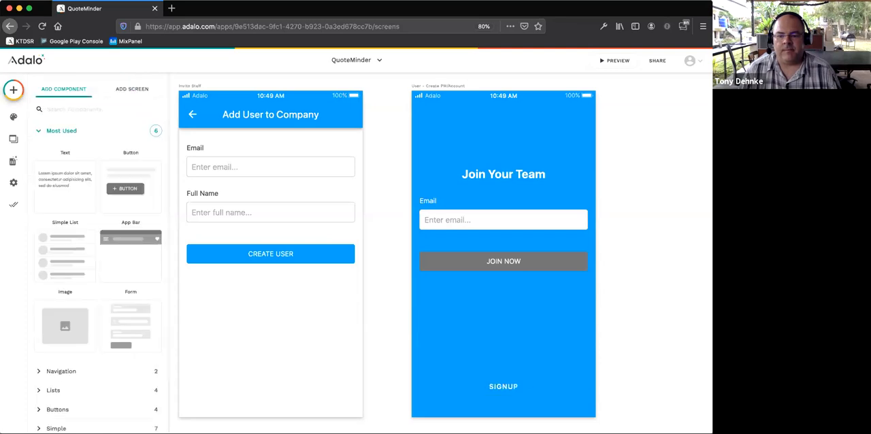
- Examine the Join Now button's Log In action, including its advanced settings
click(493, 259)
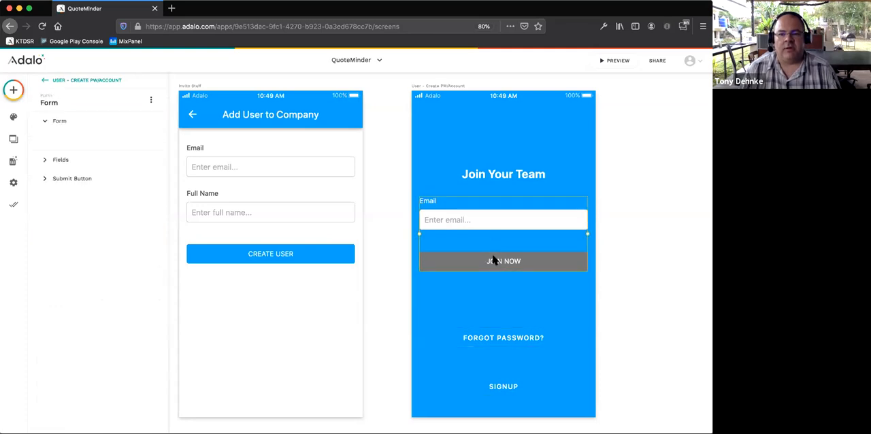
click(64, 226)
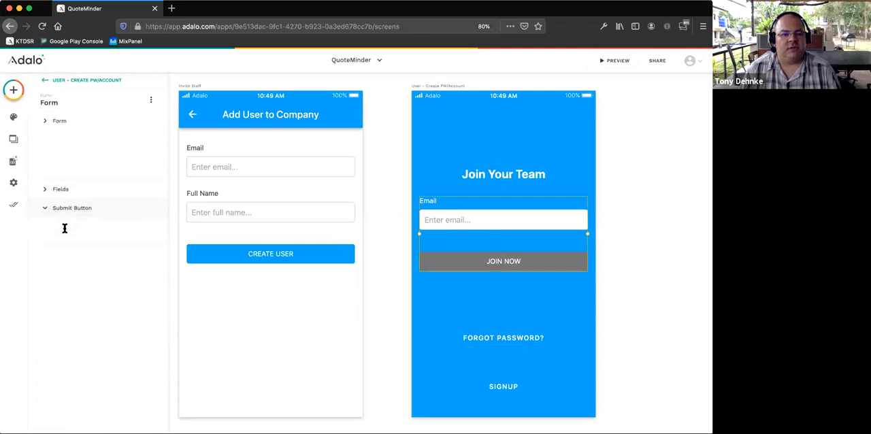
click(81, 223)
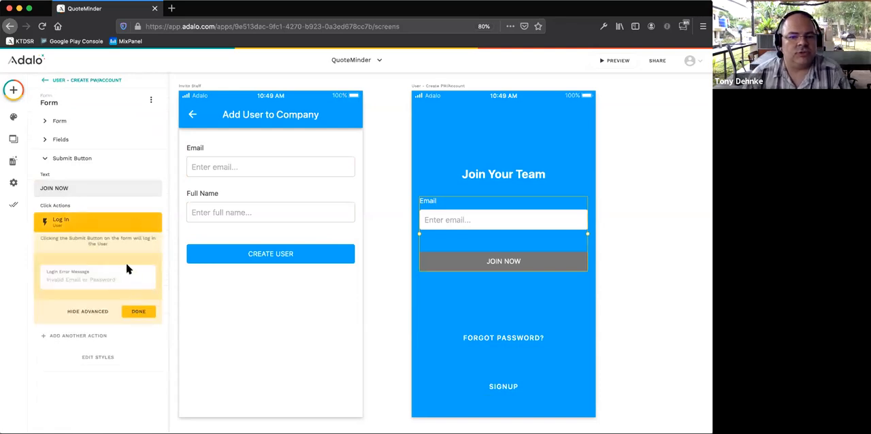
click(643, 295)
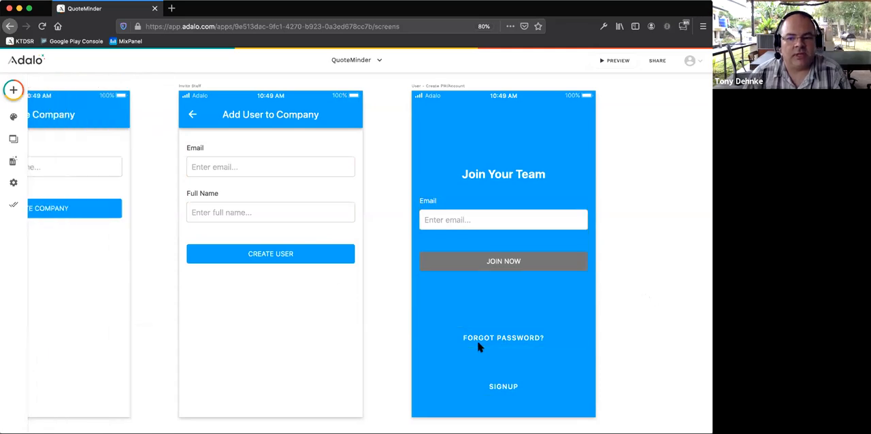
- Delete the Join Now form from the Join Your Team screen and search the components for "field" and "in"
click(469, 239)
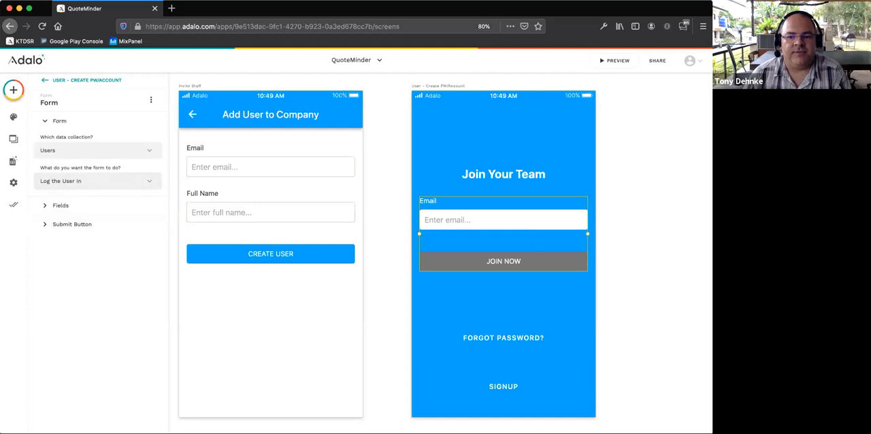
key(Escape)
click(12, 89)
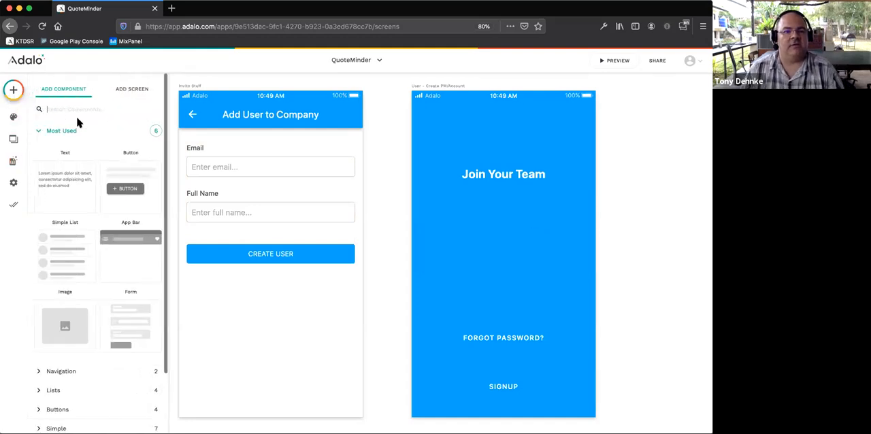
text(field)
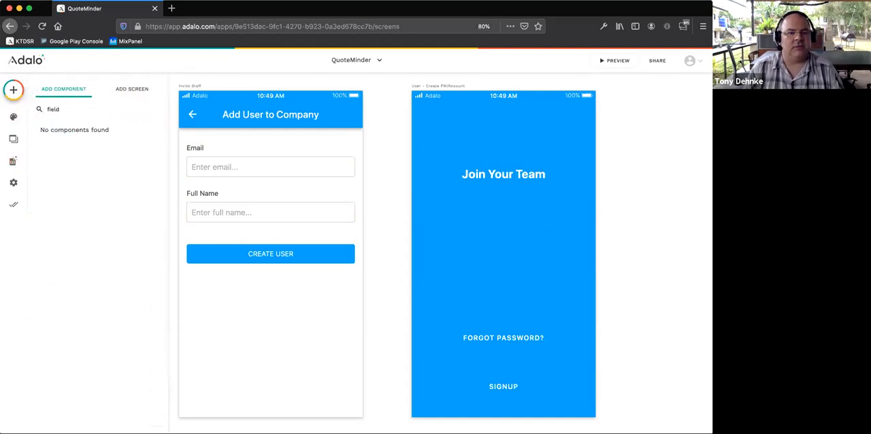
key(BackSpace)
key(BackSpace)
key(BackSpace)
key(BackSpace)
key(BackSpace)
text(in)
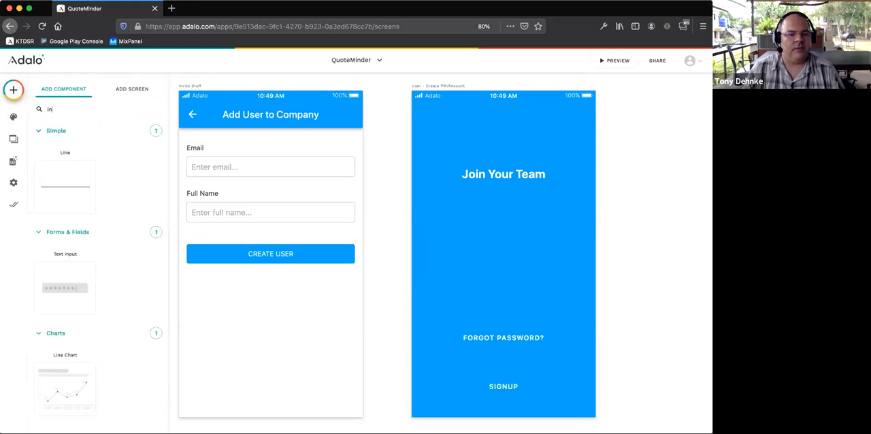
key(BackSpace)
key(BackSpace)
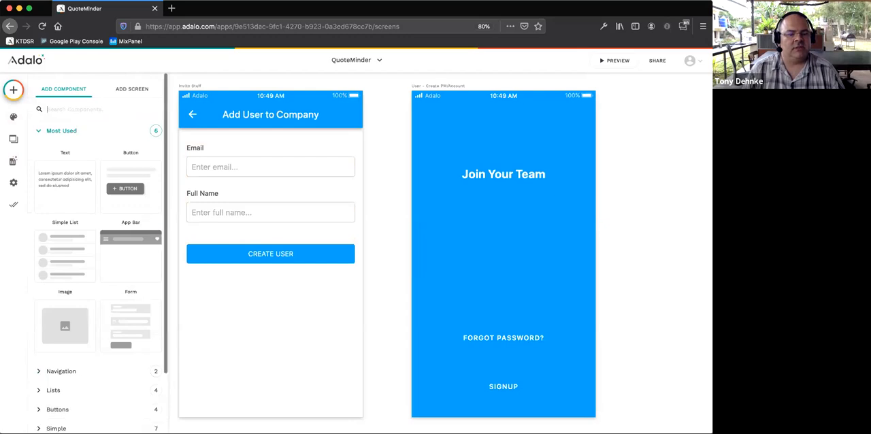
- Try adding a new Form component under the Join Your Team heading, connected to the Users collection
text(form)
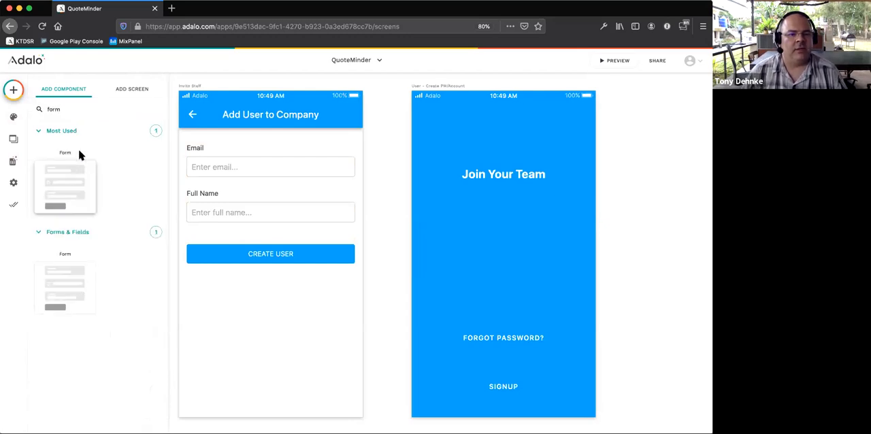
drag(71, 189, 501, 263)
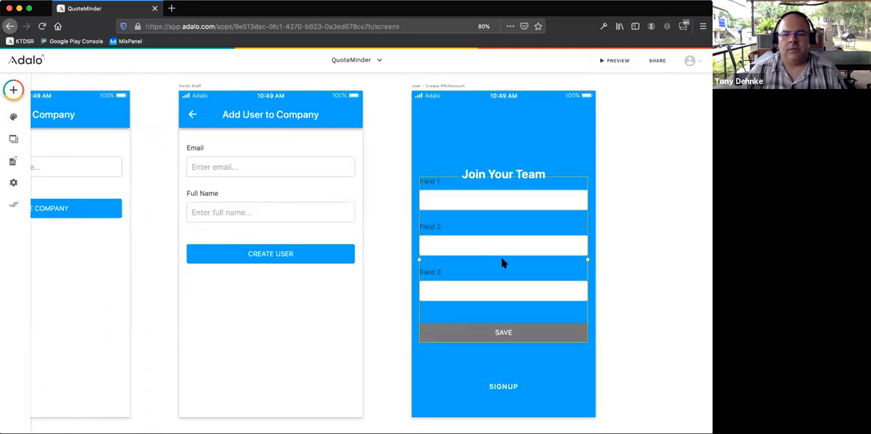
click(61, 150)
click(61, 168)
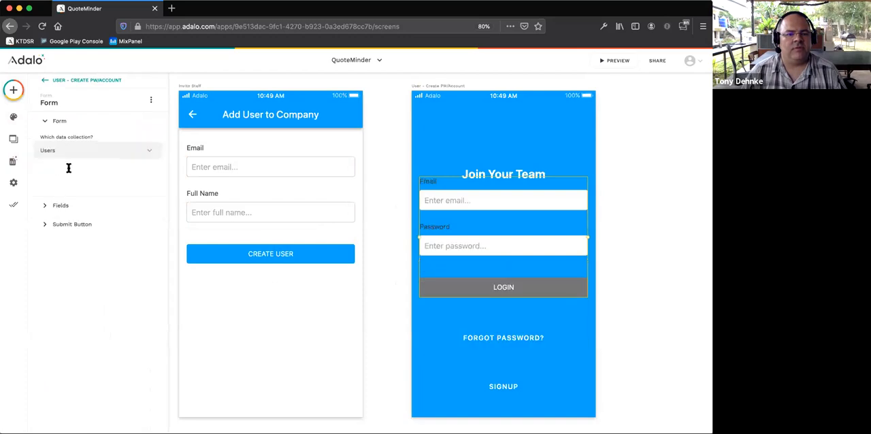
- Try the Update Logged In User action on the form, and delete the form from the screen
click(78, 183)
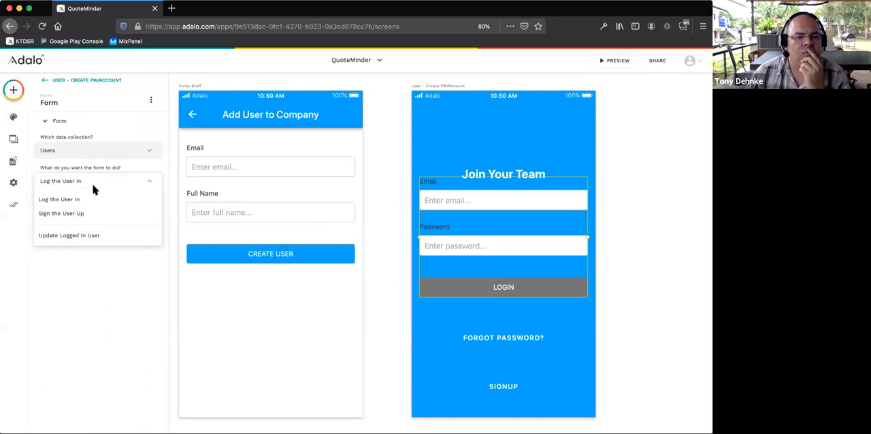
click(87, 235)
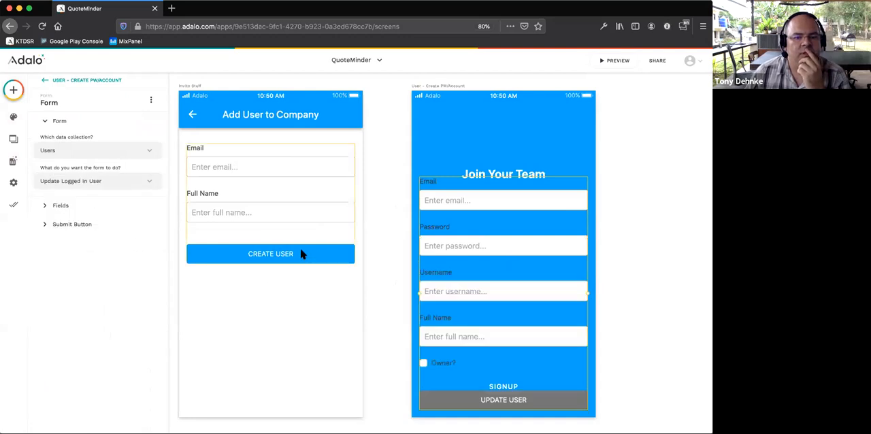
click(103, 185)
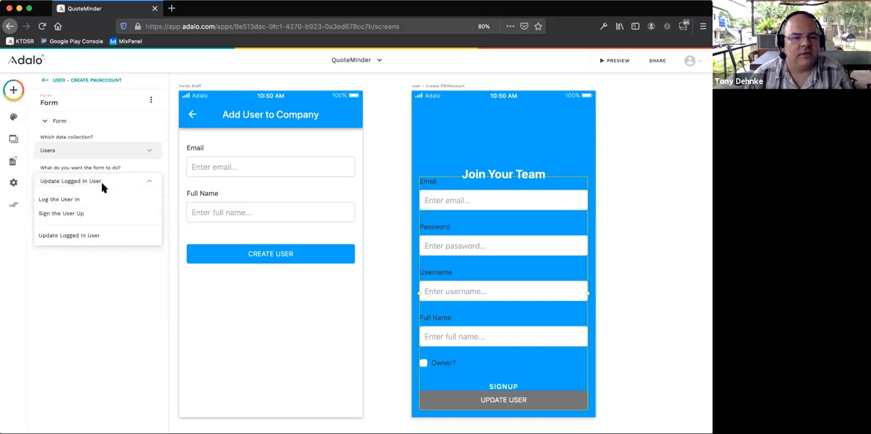
click(104, 185)
click(630, 200)
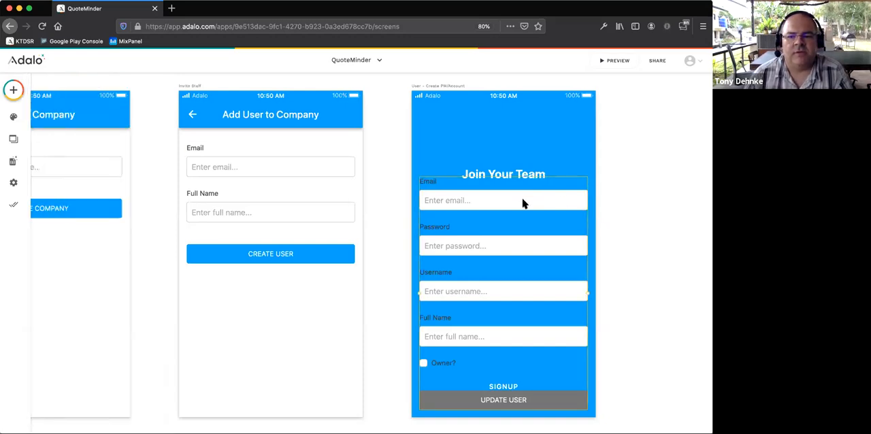
key(Delete)
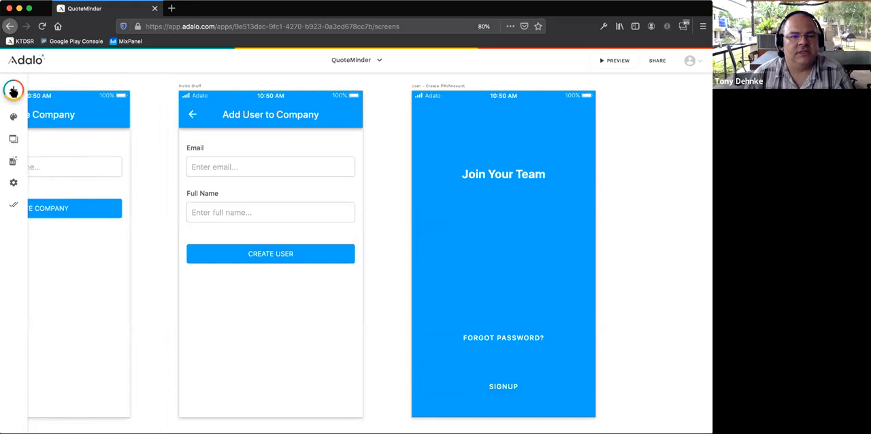
- Place a Text Input component under the Join Your Team heading
click(13, 90)
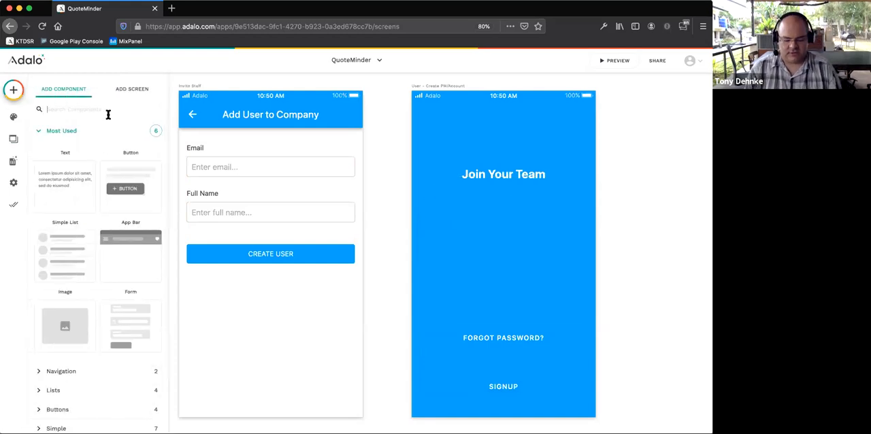
text(imp)
key(BackSpace)
key(BackSpace)
text(np)
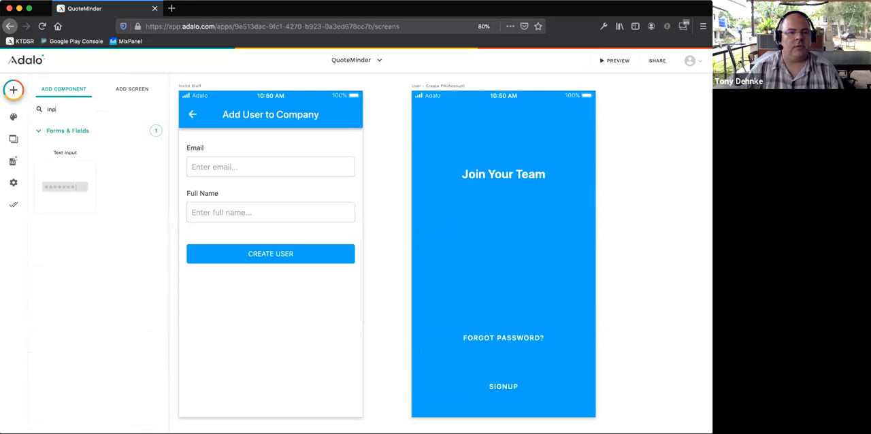
drag(56, 175, 501, 218)
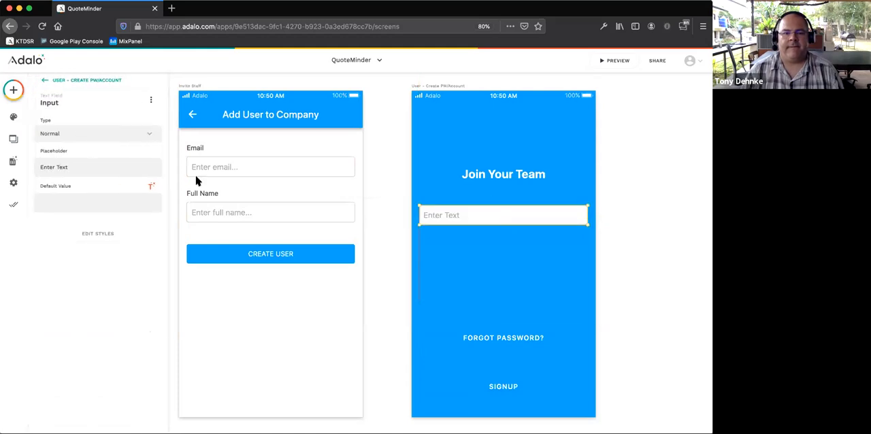
- Set the Join Your Team text input's type to Email and its placeholder to "Enter your company email..."
click(61, 133)
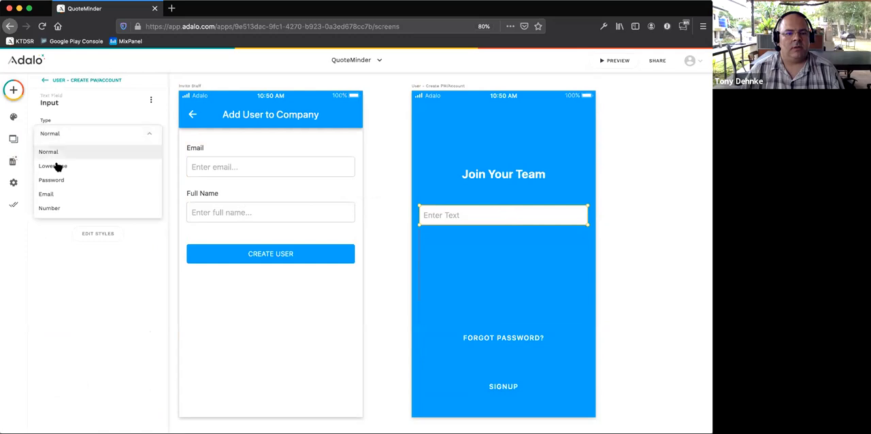
click(64, 194)
drag(75, 167, 30, 168)
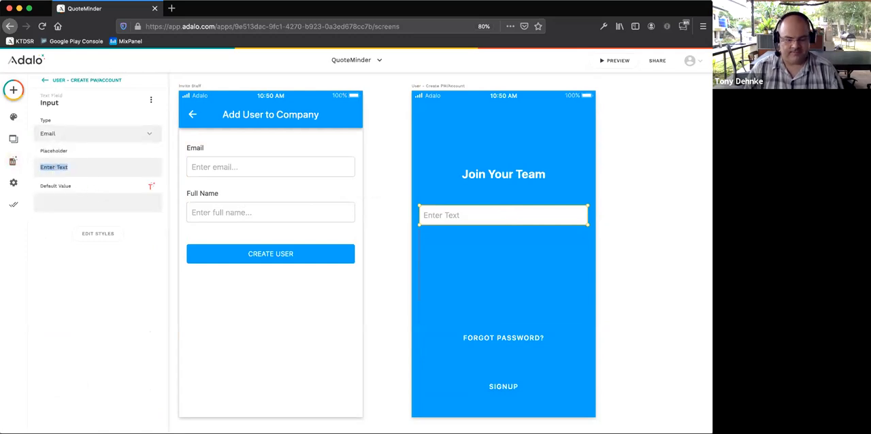
text(Enter)
key(BackSpace)
text(r your compa)
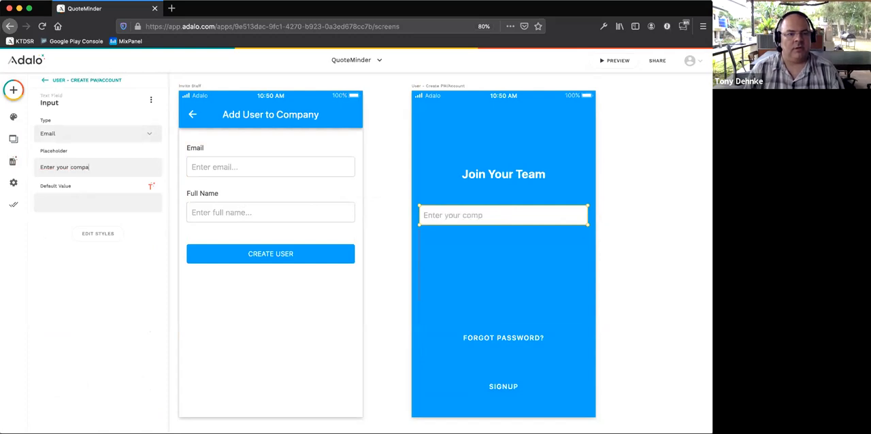
text(ny amail)
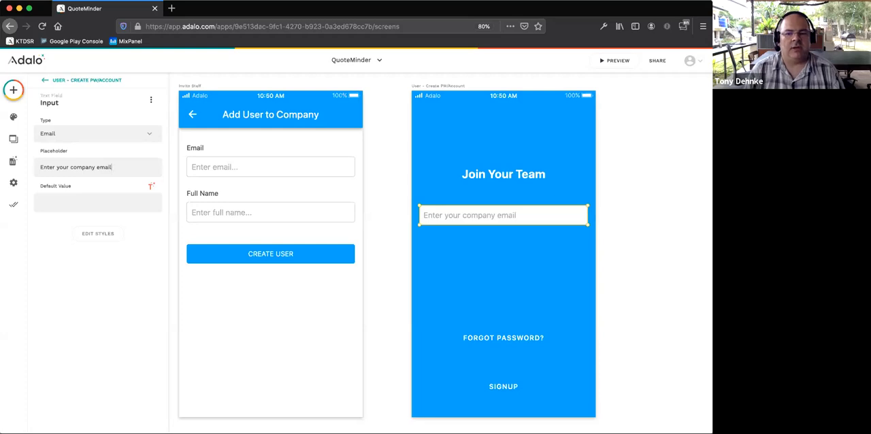
text(...)
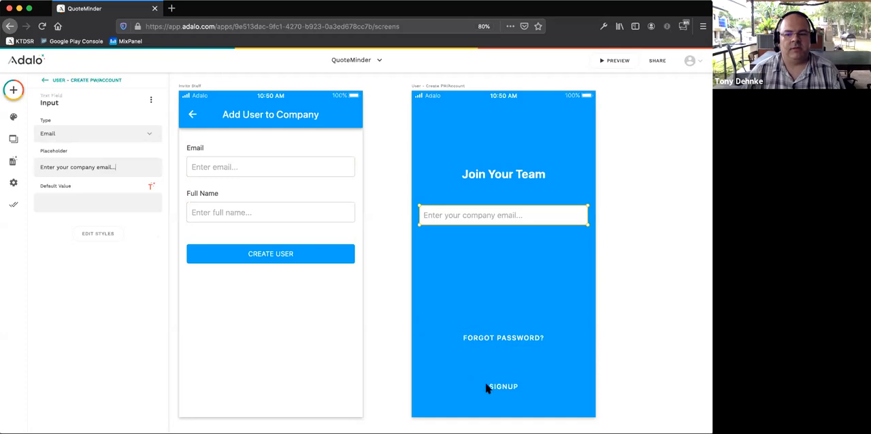
- Move the Forgot Password button directly under the email input and relabel it "CREATE ACCOUNT"
click(492, 340)
drag(494, 340, 489, 246)
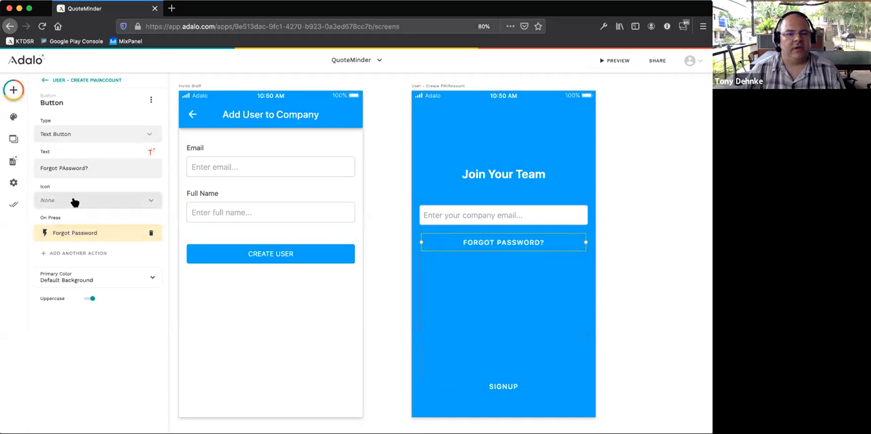
click(91, 168)
triple_click(80, 168)
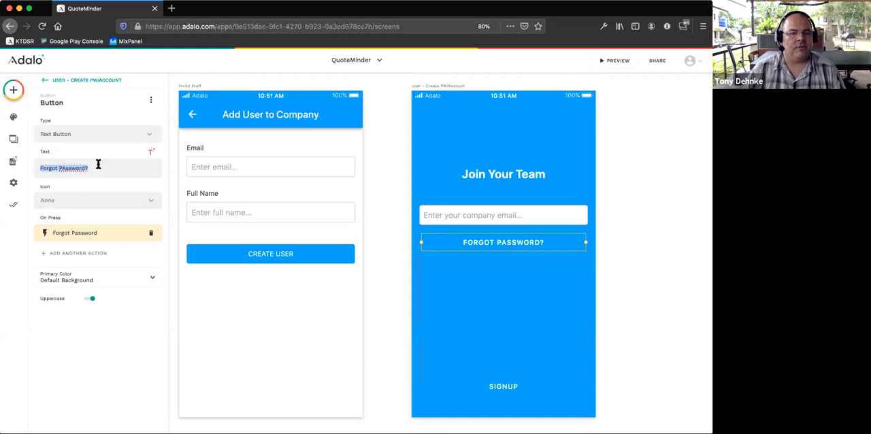
text(C)
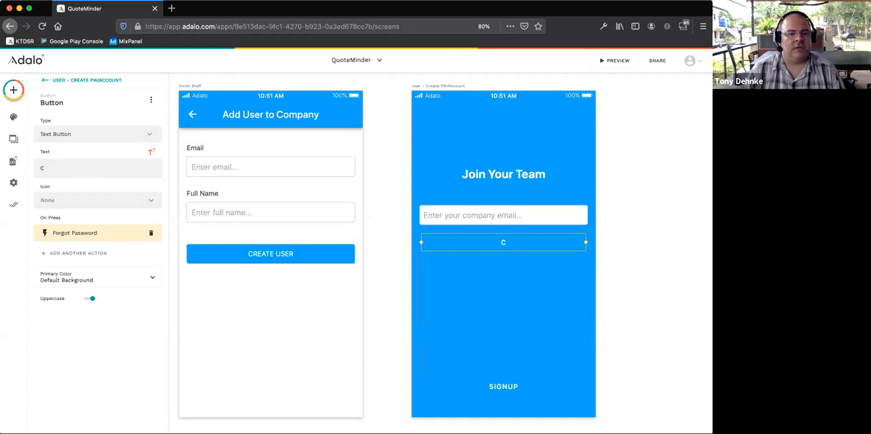
key(BackSpace)
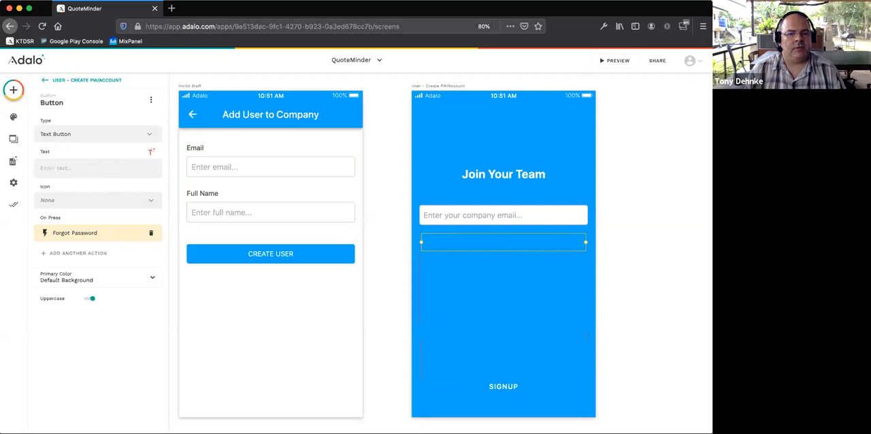
text(CLICK to CREAT)
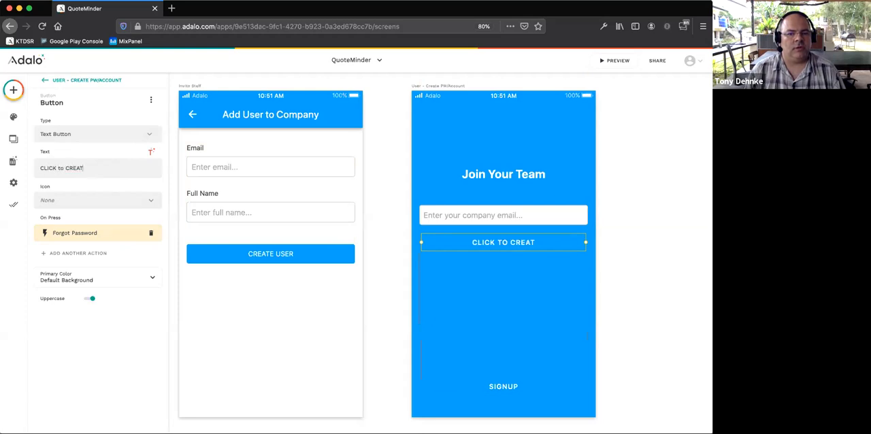
key(BackSpace)
key(BackSpace)
key(BackSpace)
key(BackSpace)
key(BackSpace)
key(BackSpace)
key(BackSpace)
key(BackSpace)
key(BackSpace)
key(BackSpace)
key(BackSpace)
key(BackSpace)
key(BackSpace)
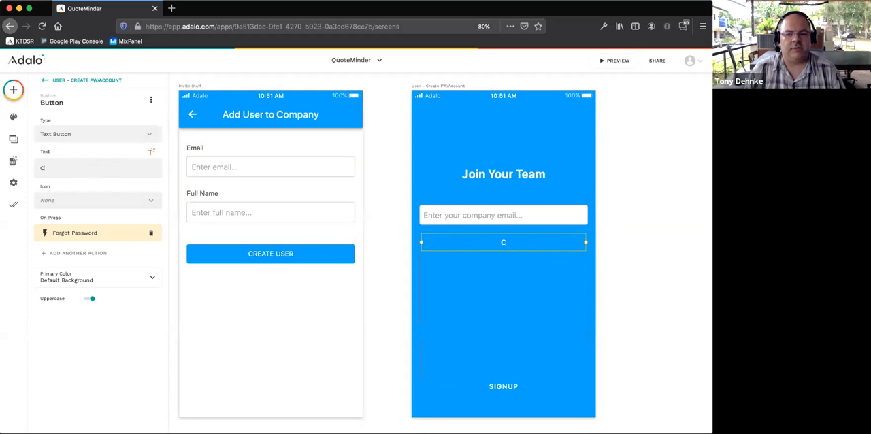
text(REATE A)
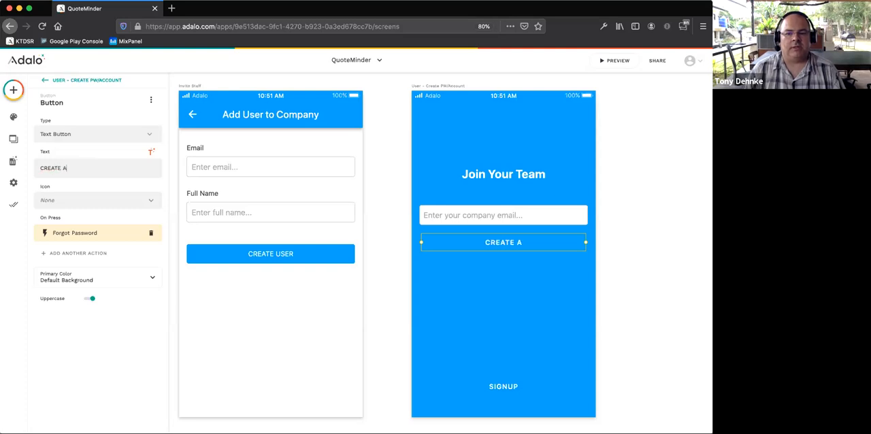
text(CCOUNT)
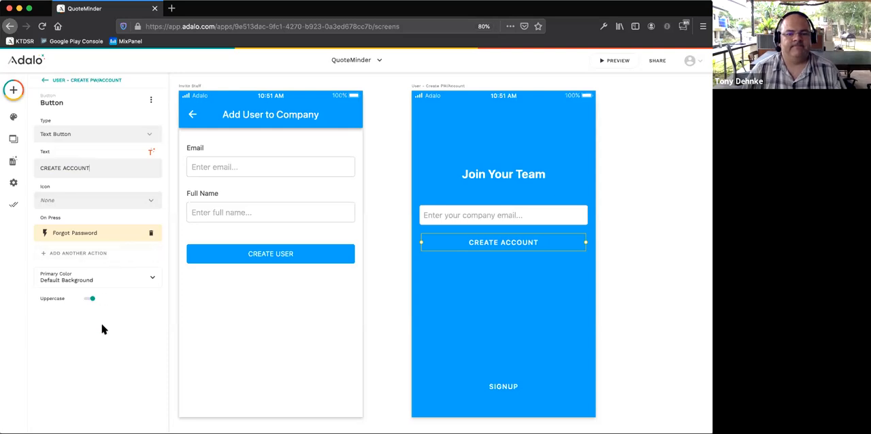
- Add a Text component between the Join Your Team heading and the email input, and colour it white (FFFFFF)
click(13, 90)
drag(74, 170, 443, 191)
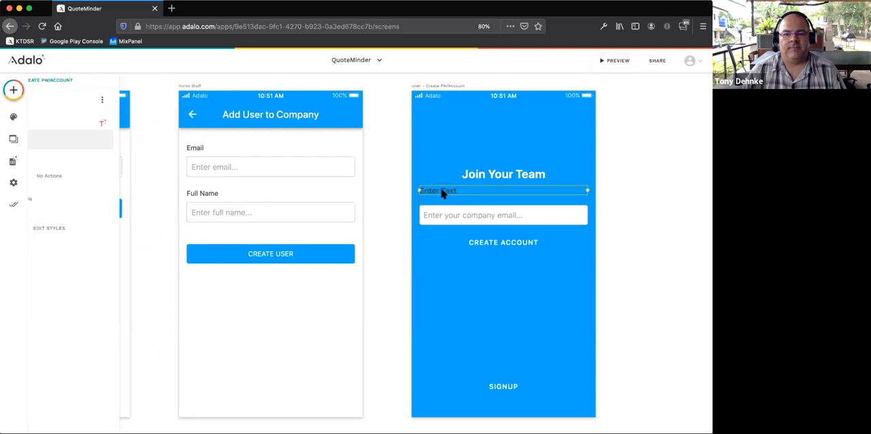
click(106, 227)
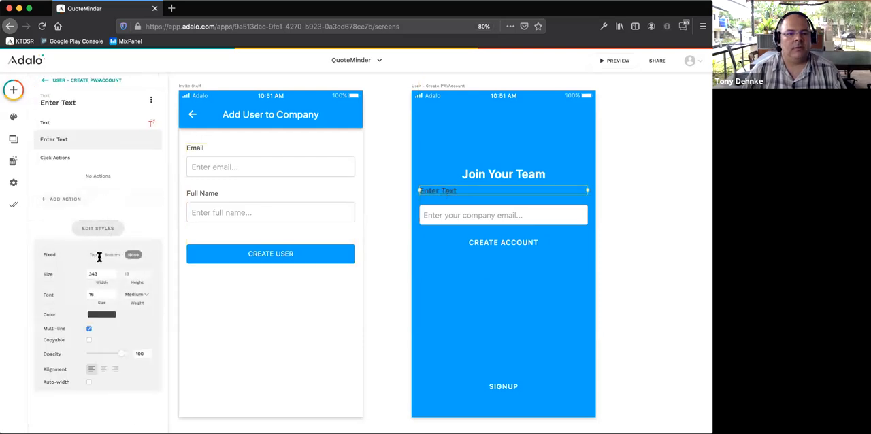
click(111, 315)
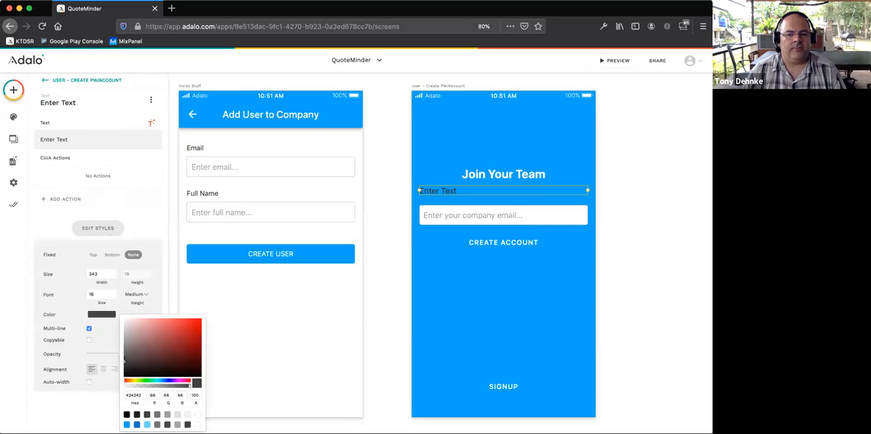
click(198, 415)
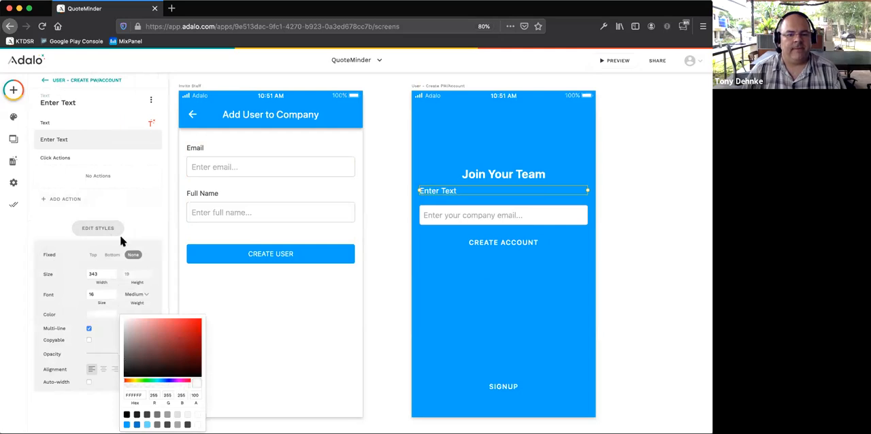
- Replace the new text component's placeholder wording with "Enter your email to start creating your account"
click(70, 140)
drag(84, 138, 43, 137)
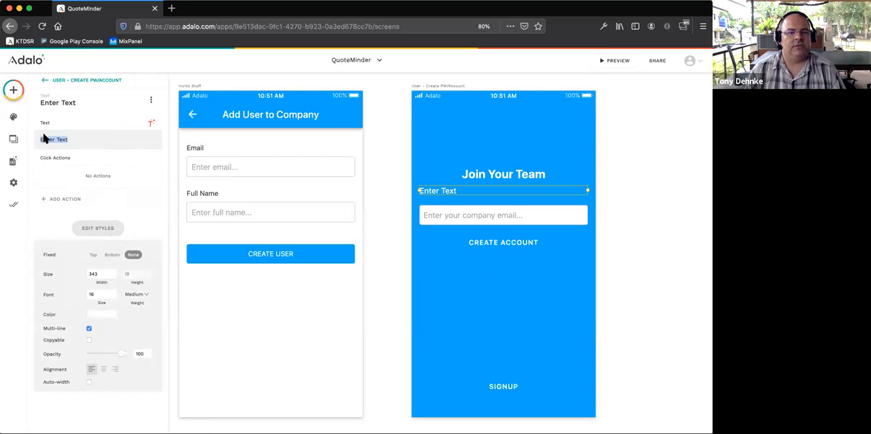
key(BackSpace)
text(Enter the email you use for)
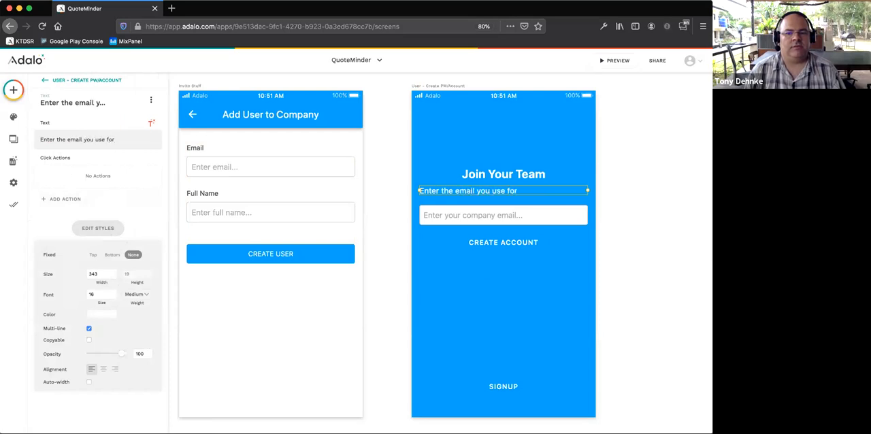
key(BackSpace)
key(BackSpace)
key(BackSpace)
key(BackSpace)
key(BackSpace)
key(BackSpace)
key(BackSpace)
key(BackSpace)
key(BackSpace)
key(BackSpace)
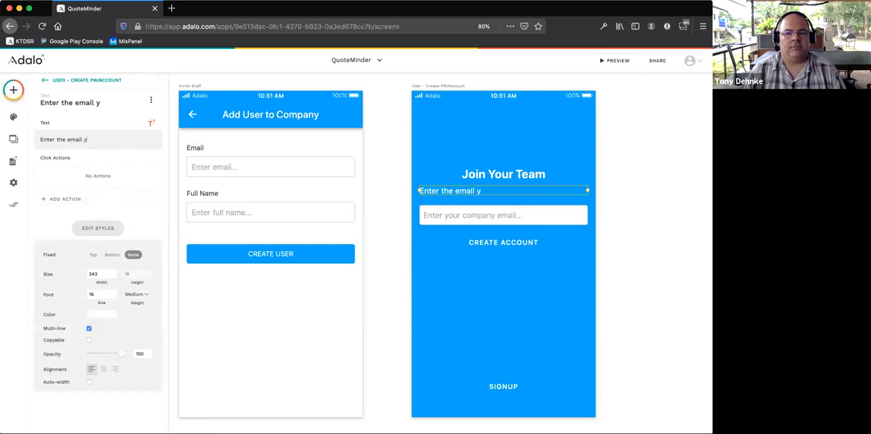
key(BackSpace)
key(BackSpace)
key(BackSpace)
key(BackSpace)
key(BackSpace)
key(BackSpace)
text(your email to)
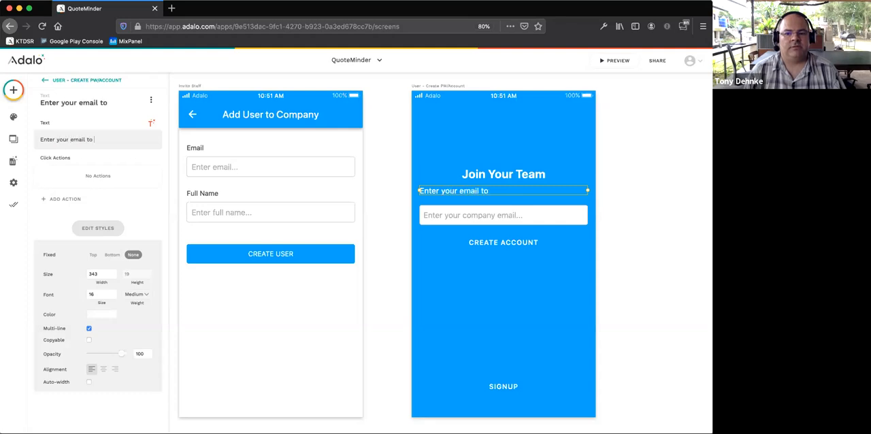
text( start treating ournt)
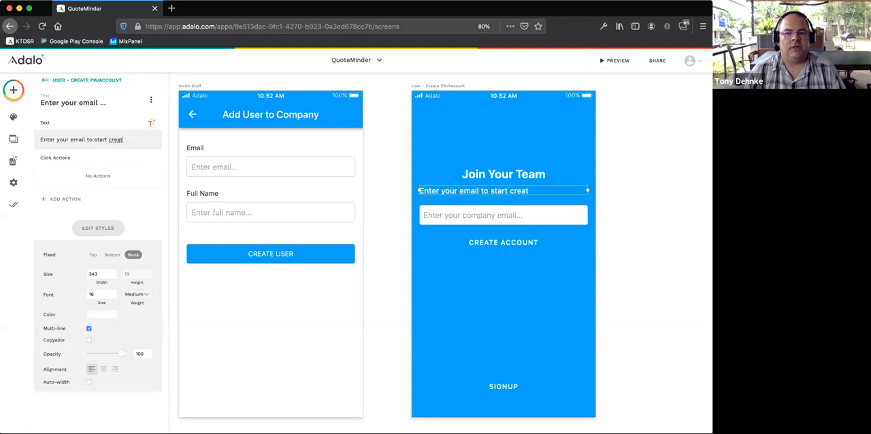
key(BackSpace)
key(BackSpace)
key(BackSpace)
text(your)
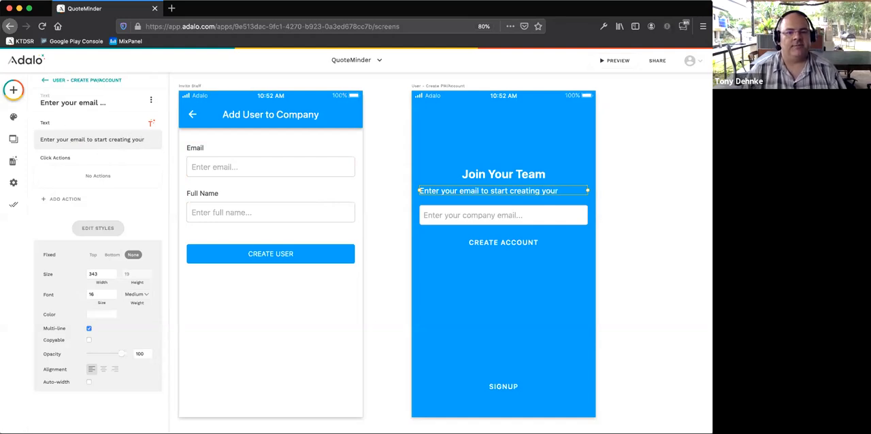
key(Return)
text(account)
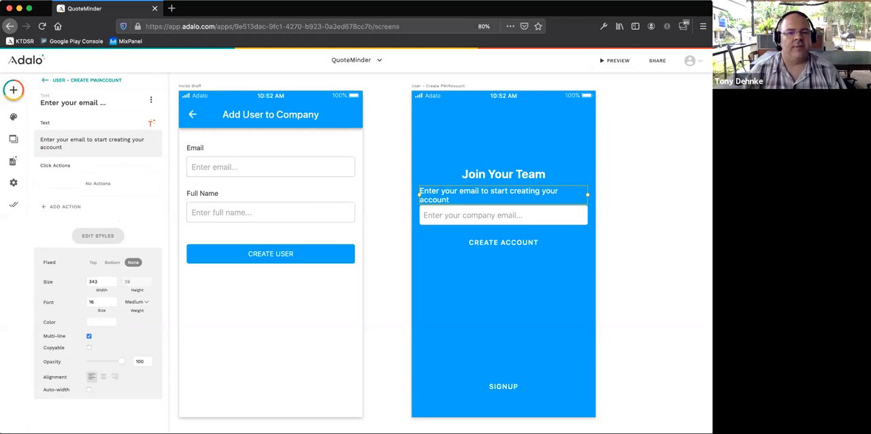
- Extend the instruction text after "account" with ". You will receive an email to complete the process."
text(.  You will recei)
text(ve an )
text(email to)
text(lete)
key(BackSpace)
key(BackSpace)
key(BackSpace)
key(BackSpace)
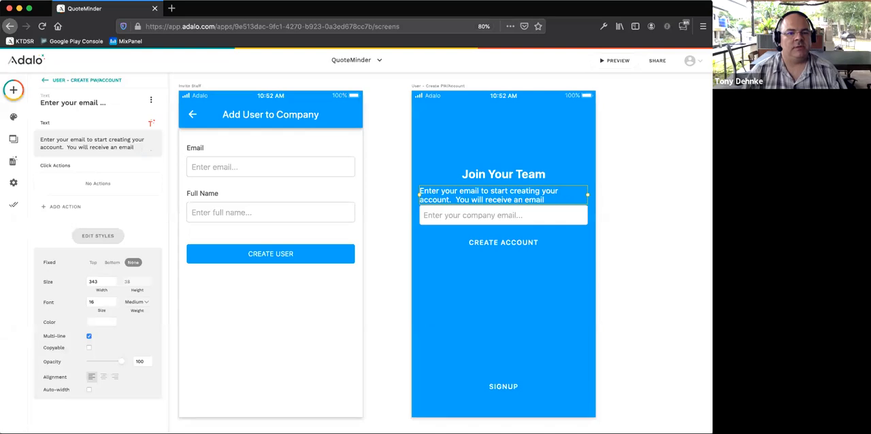
text(comp)
key(BackSpace)
key(BackSpace)
key(BackSpace)
key(BackSpace)
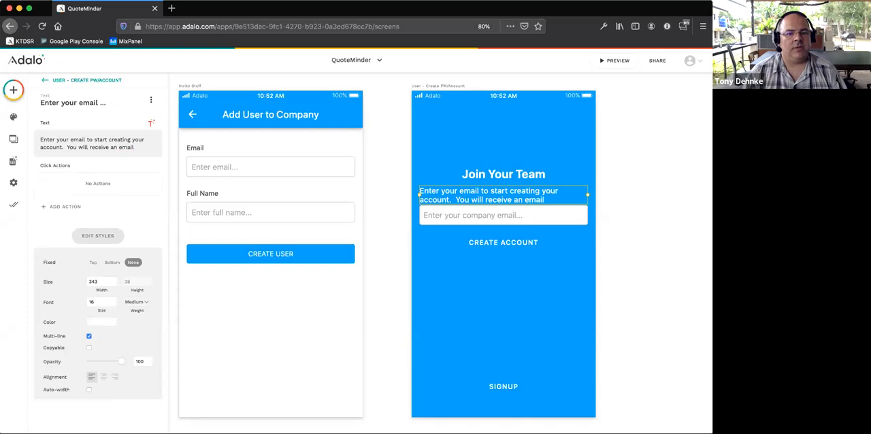
key(Return)
key(BackSpace)
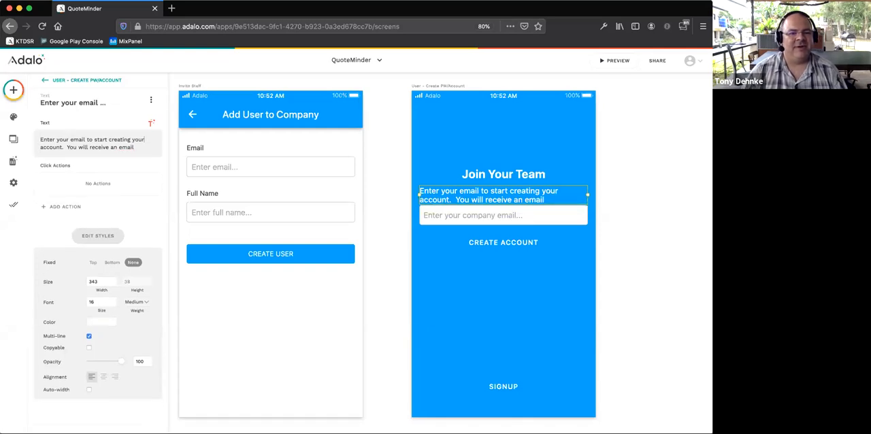
text(to )
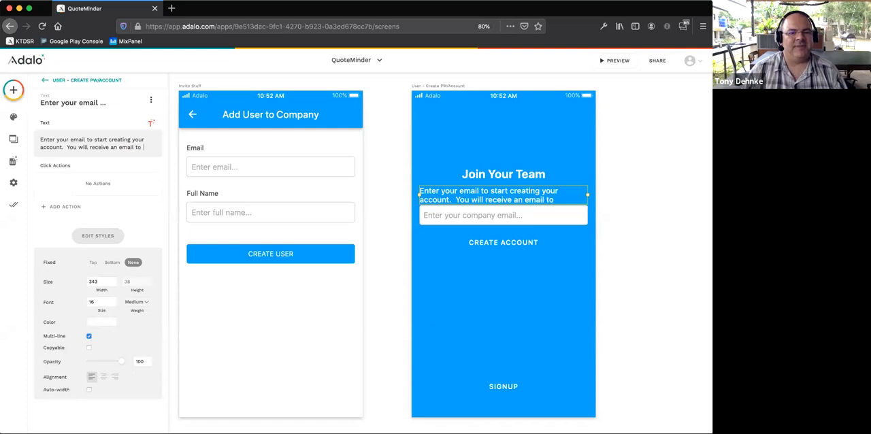
text(complete)
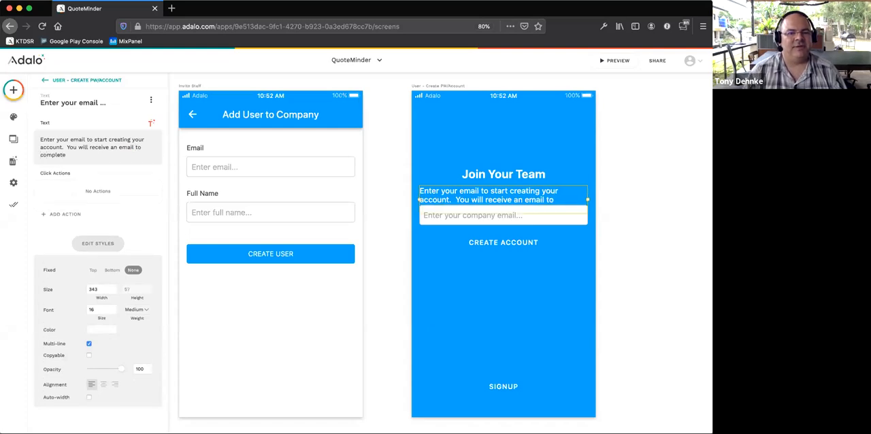
text( the process.)
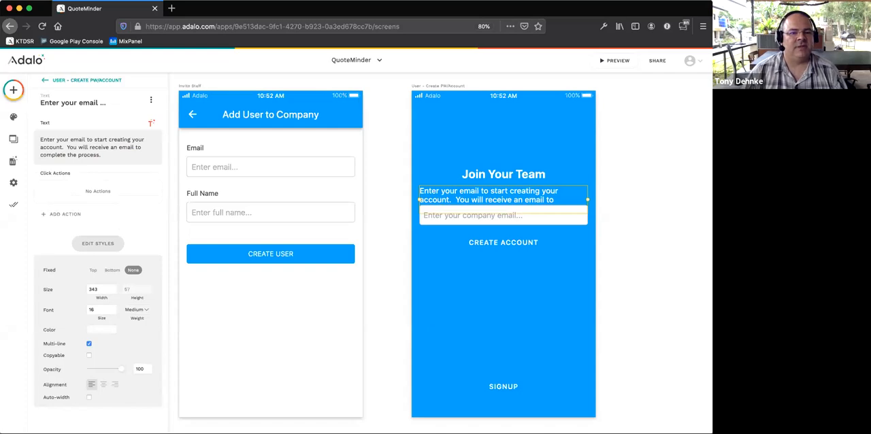
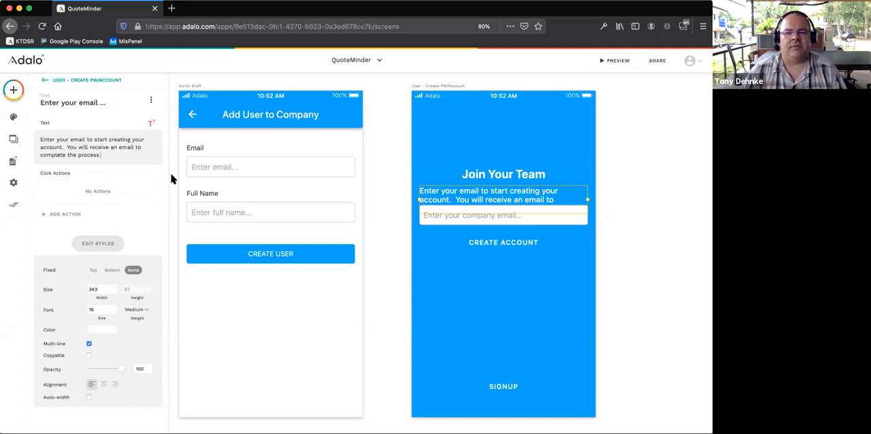
- Move the email input and the CREATE ACCOUNT button down so they sit clear below the three-line instruction text
click(381, 190)
click(474, 218)
drag(476, 221, 479, 234)
click(485, 262)
click(487, 262)
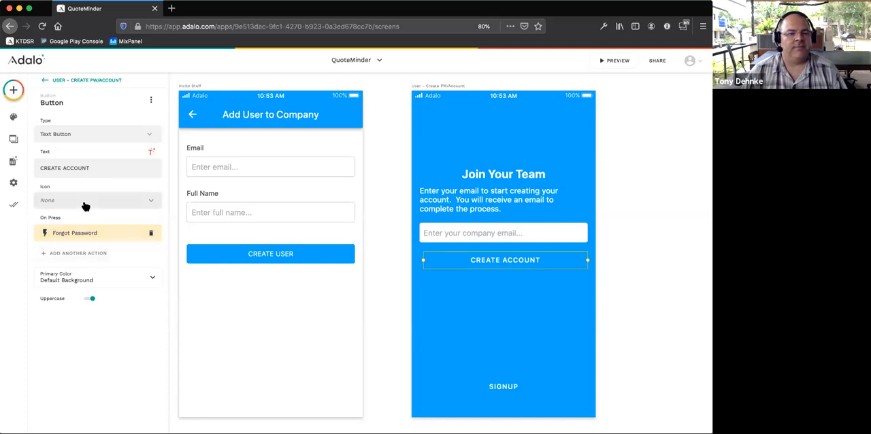
- Try the Primary Light and Secondary Dark theme colours as the CREATE ACCOUNT button's primary colour
click(79, 138)
click(87, 139)
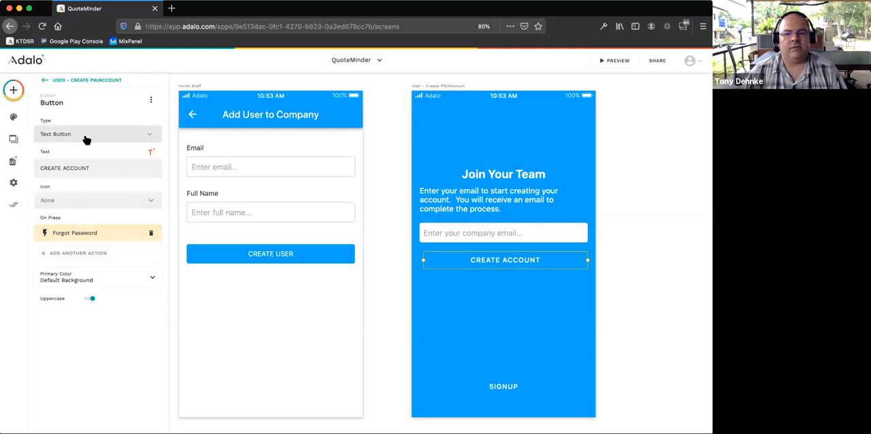
click(133, 282)
click(142, 280)
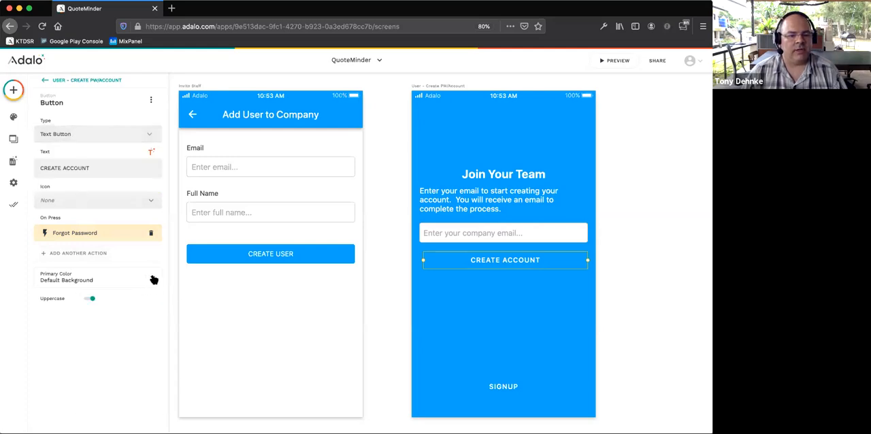
click(152, 279)
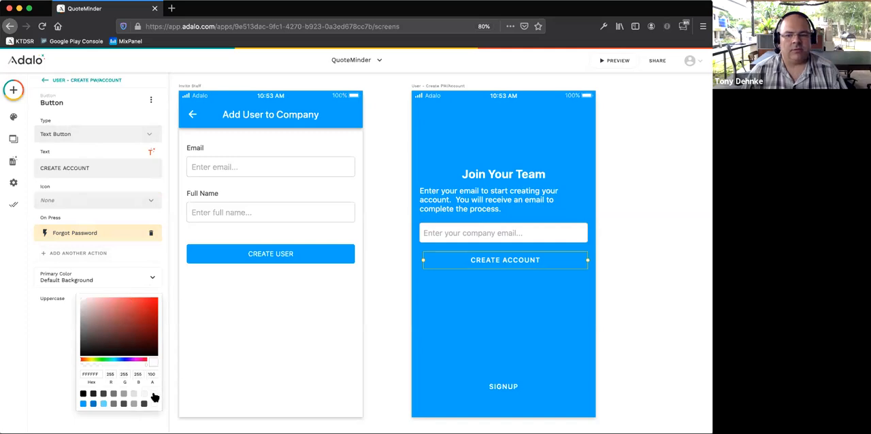
click(24, 338)
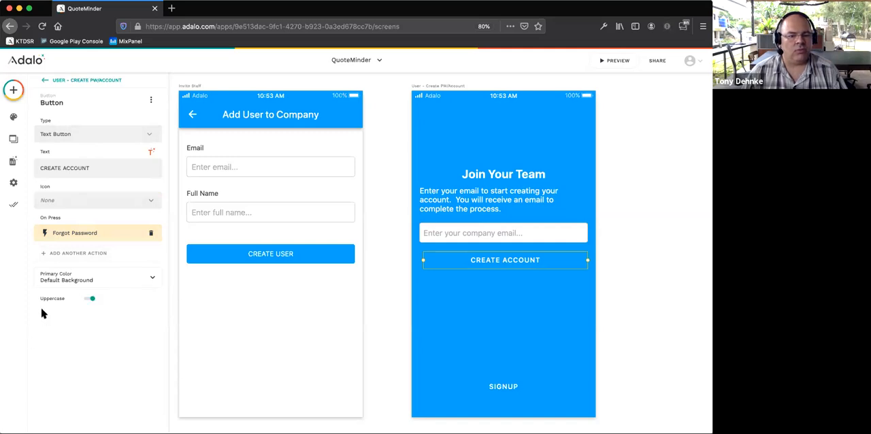
click(56, 279)
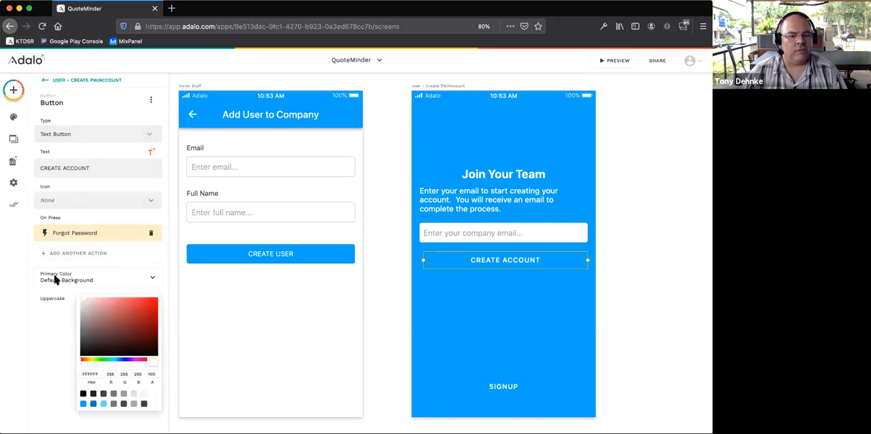
click(105, 404)
click(123, 405)
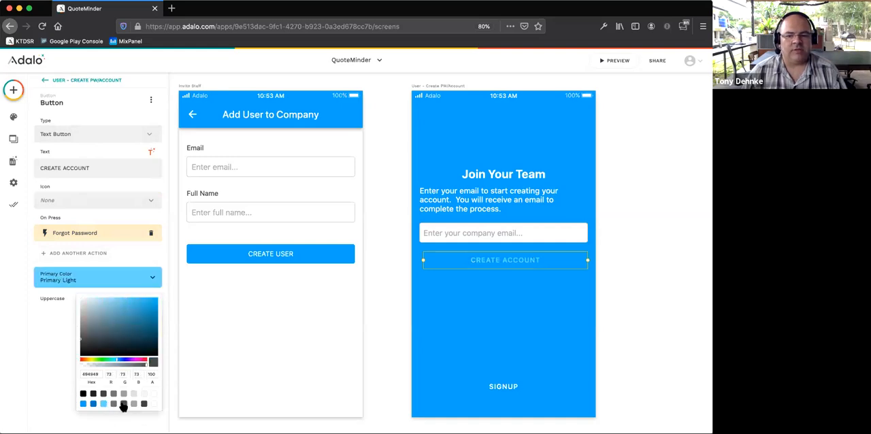
click(56, 309)
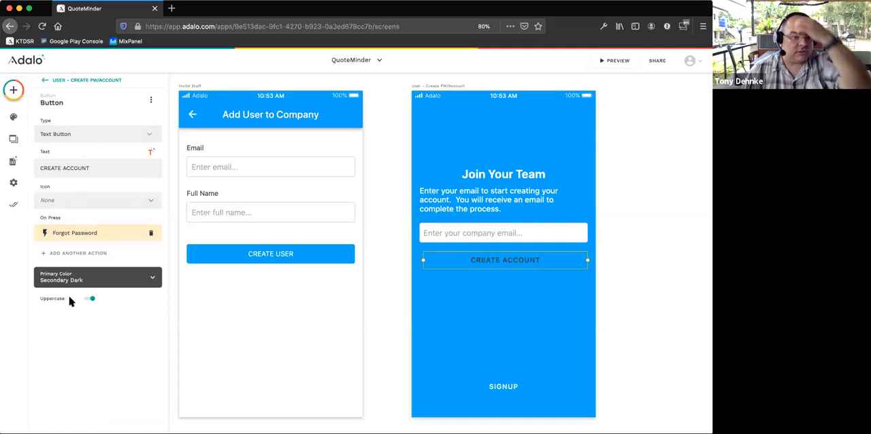
- Set the CREATE ACCOUNT button's primary colour to Default Background (FFFFFF)
click(441, 127)
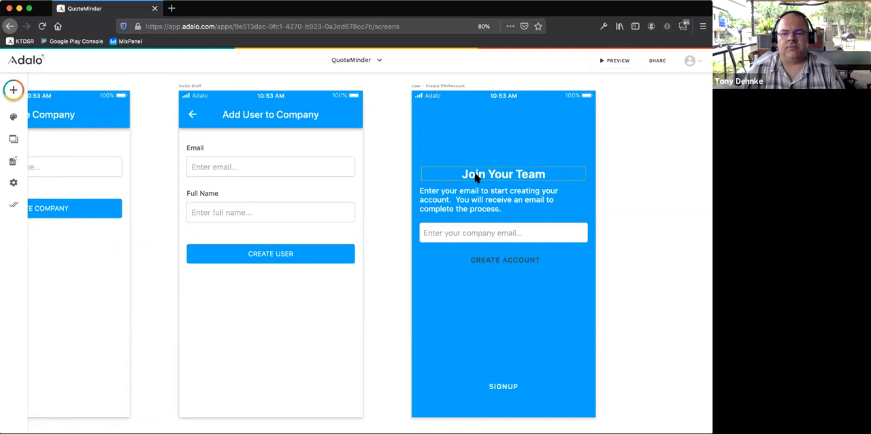
click(498, 261)
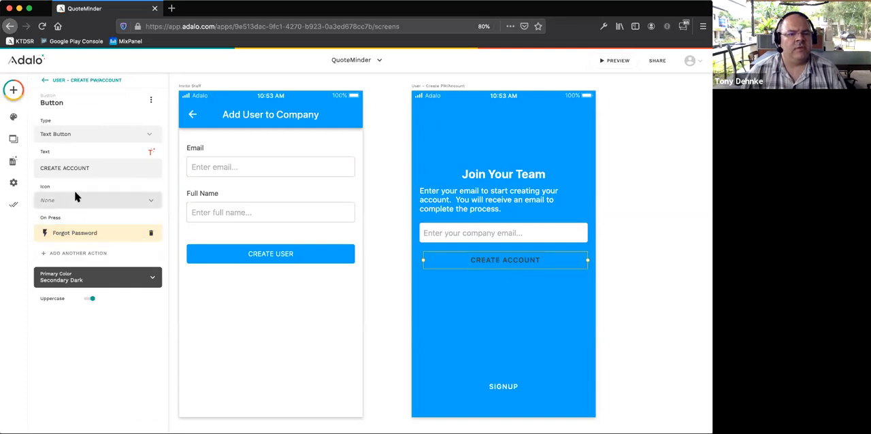
click(86, 280)
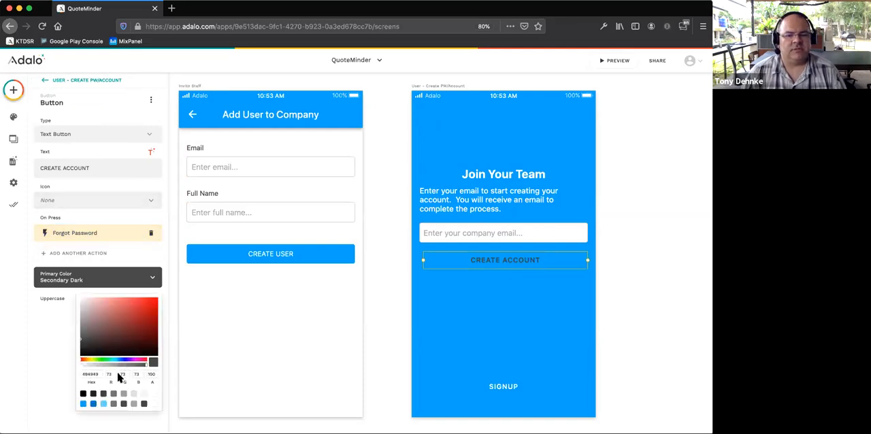
click(156, 395)
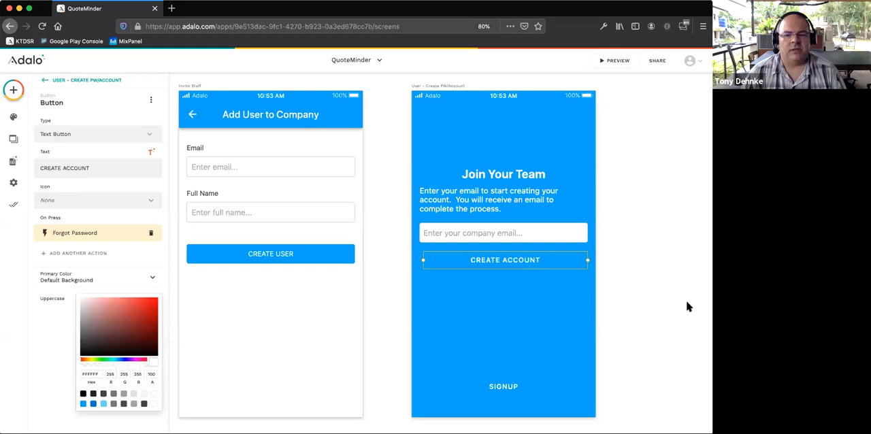
click(535, 264)
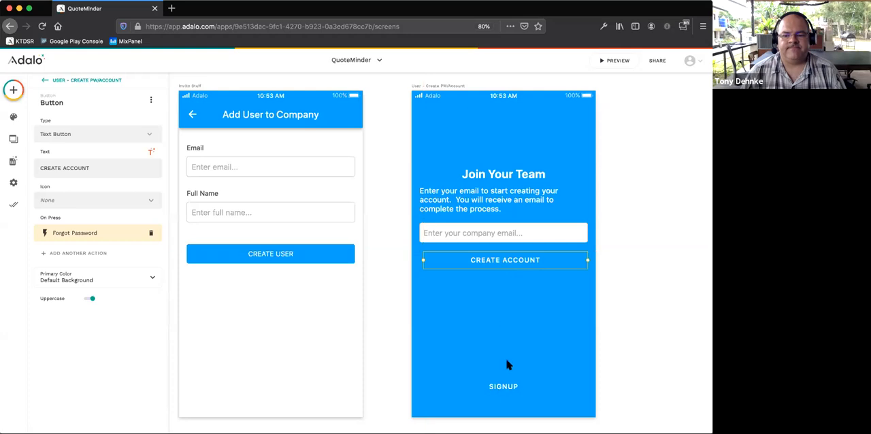
- Relabel the Signup button on the Join Your Team screen as "CANCEL"
click(508, 388)
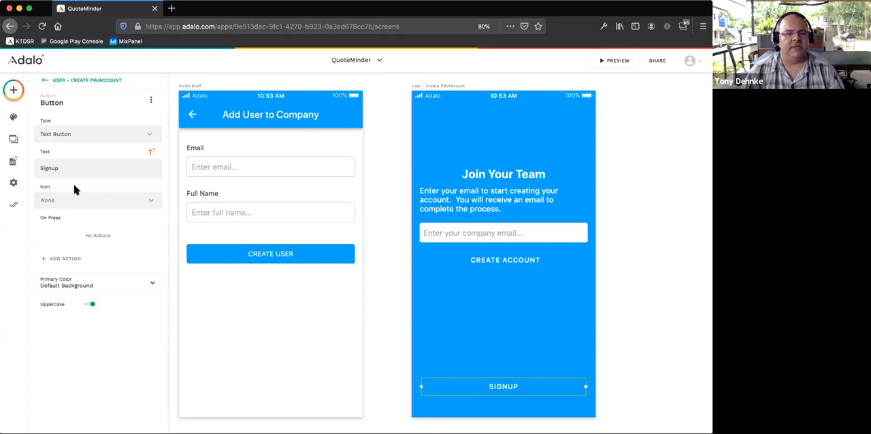
drag(77, 168, 39, 168)
text(C)
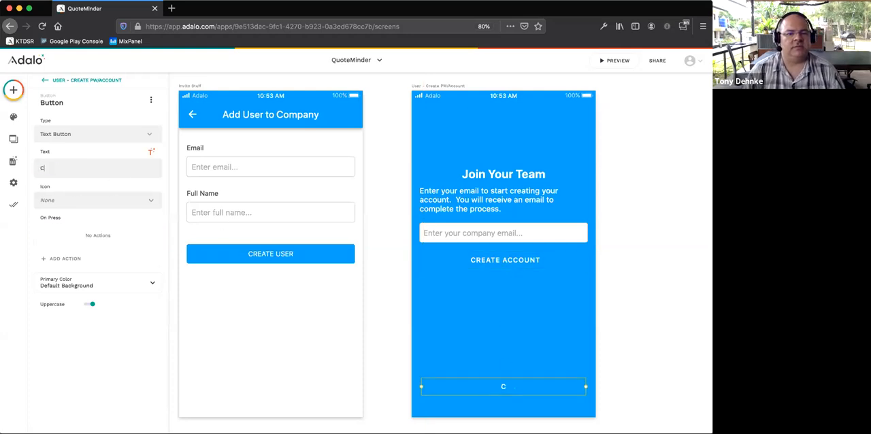
text(ANCEL)
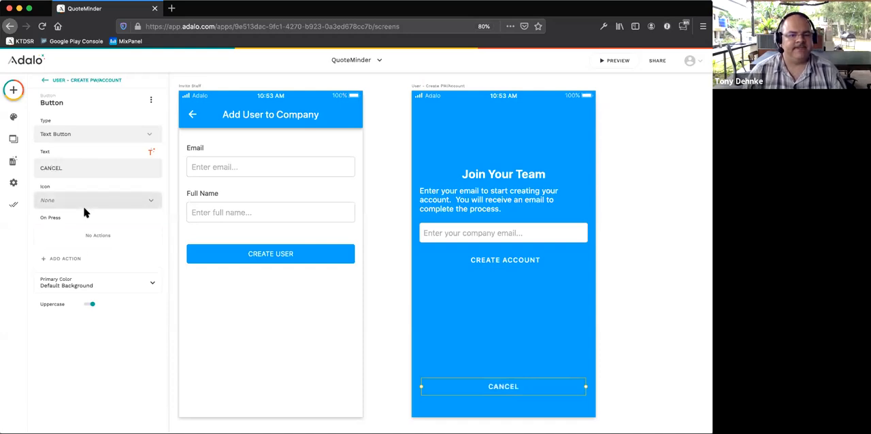
- Add an action to the CANCEL button that links to the Welcome Screen
click(77, 259)
mouse_move(92, 134)
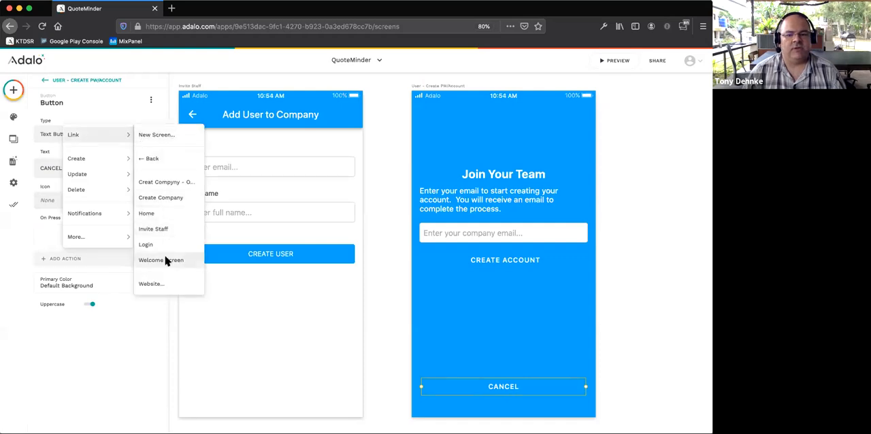
click(165, 260)
click(379, 234)
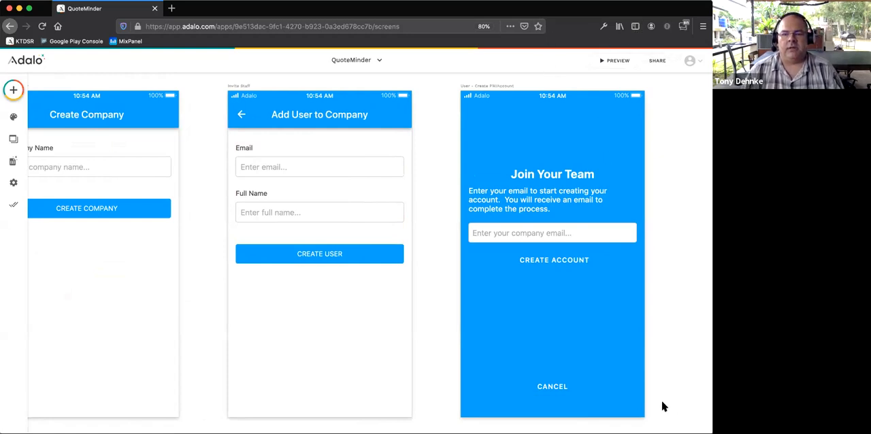
- Preview the app to check its opening screen, look at the device choices, and return to the editor
click(615, 61)
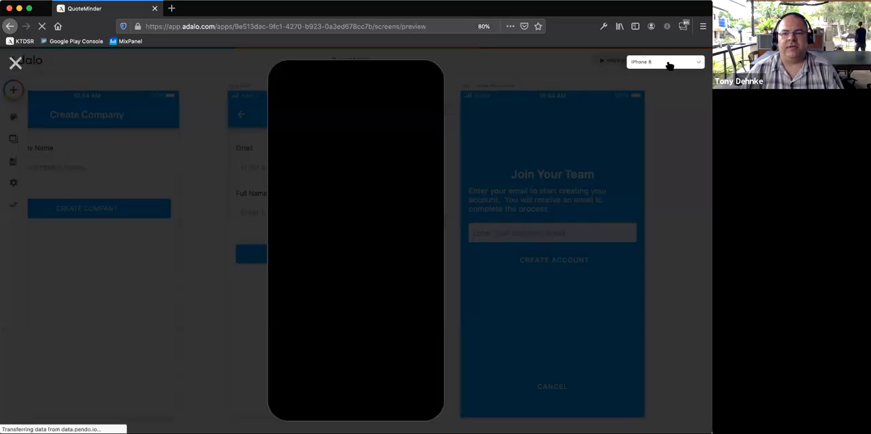
click(668, 64)
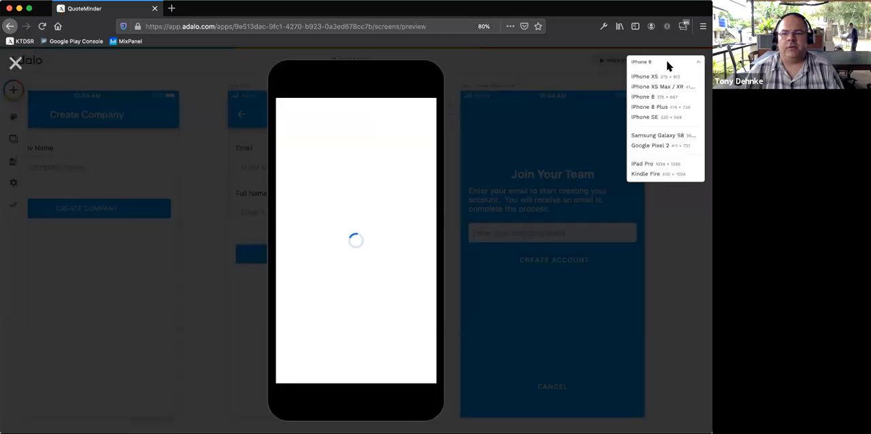
click(668, 64)
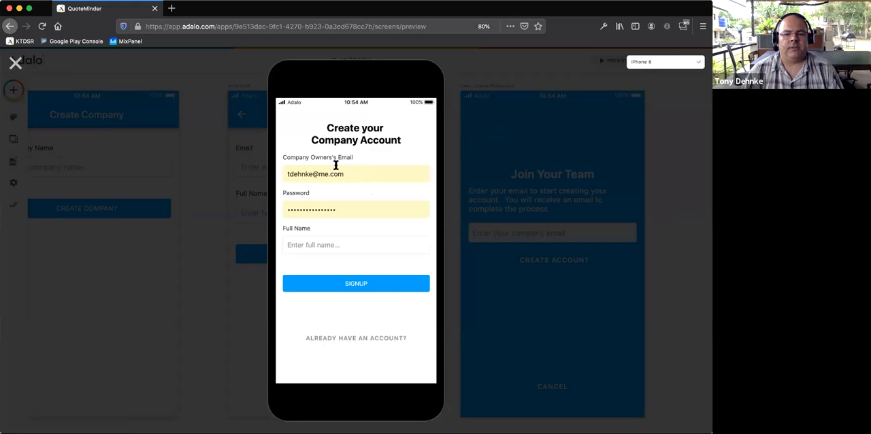
click(16, 63)
- Inspect the owner signup screen's properties, and check the Welcome Screen's options and style settings for a start-screen option
scroll(140, 114, left, 12)
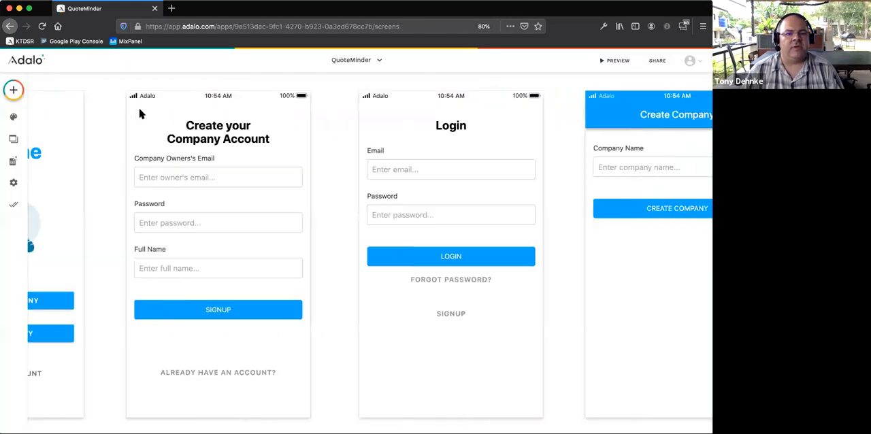
scroll(232, 118, left, 1)
scroll(231, 118, right, 2)
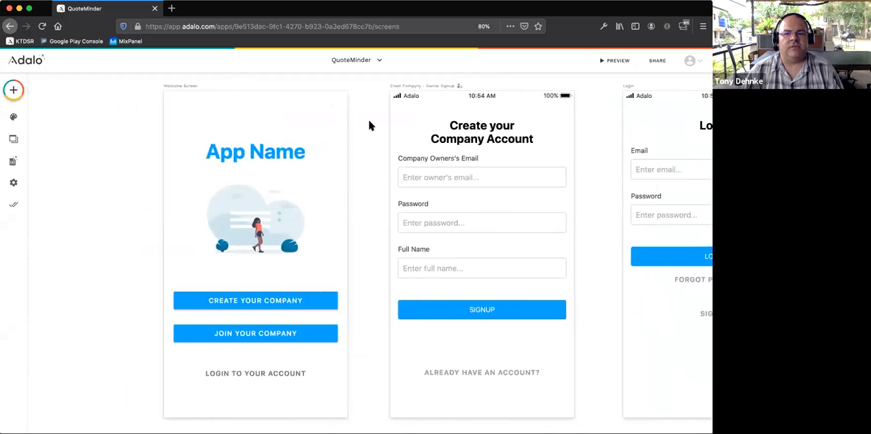
scroll(371, 126, down, 1)
scroll(371, 127, up, 1)
click(458, 97)
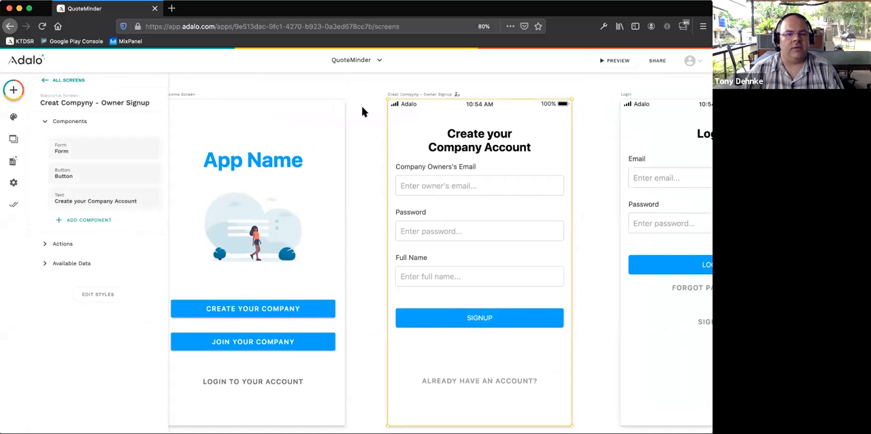
click(208, 96)
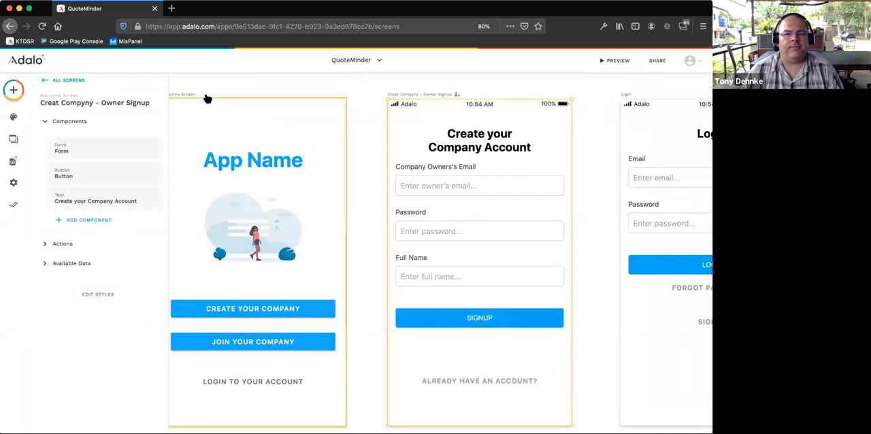
click(149, 100)
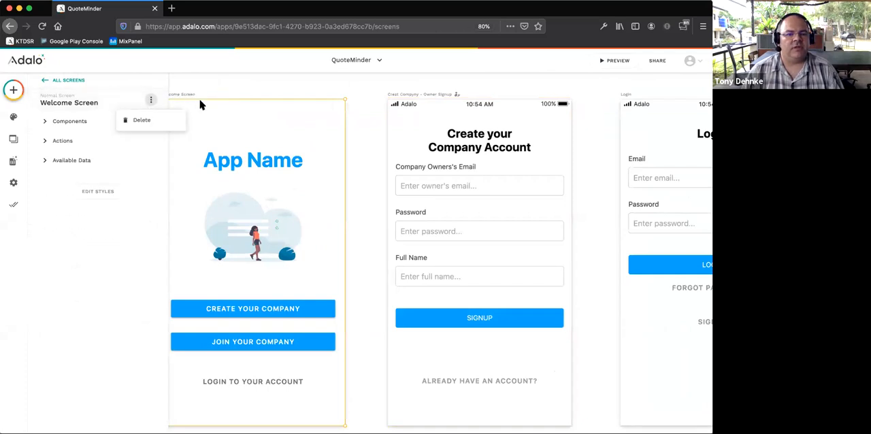
click(113, 191)
click(121, 190)
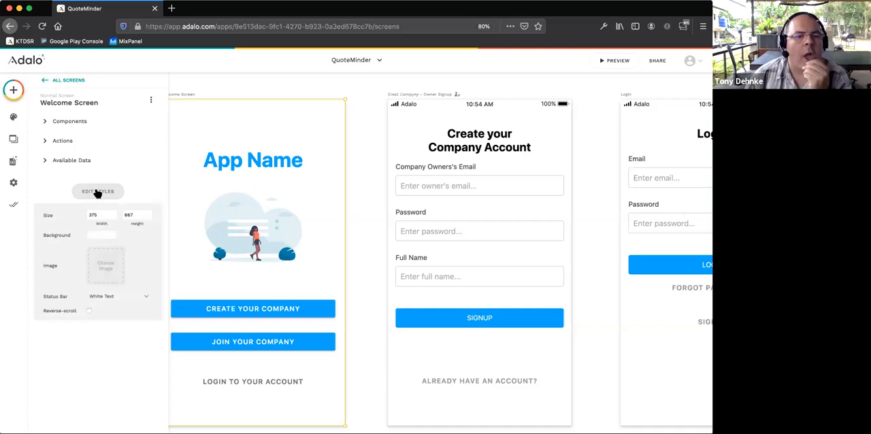
- Examine the Welcome Screen's menu, available data, components and possible actions for a way to make it the start screen
scroll(194, 116, left, 2)
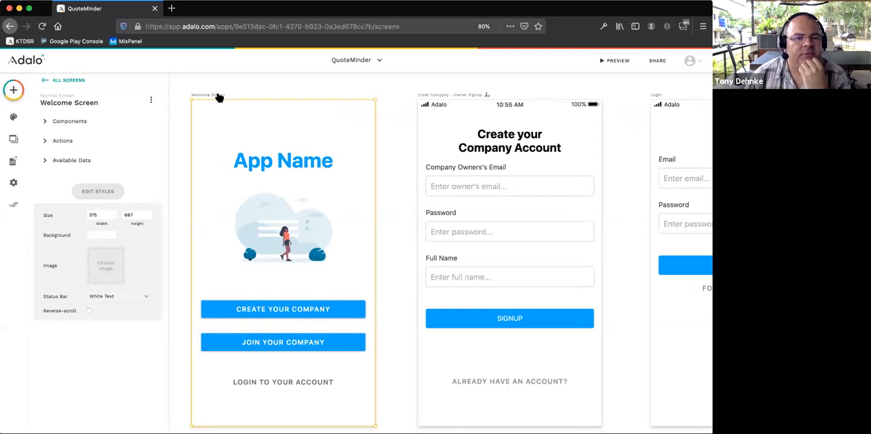
click(151, 100)
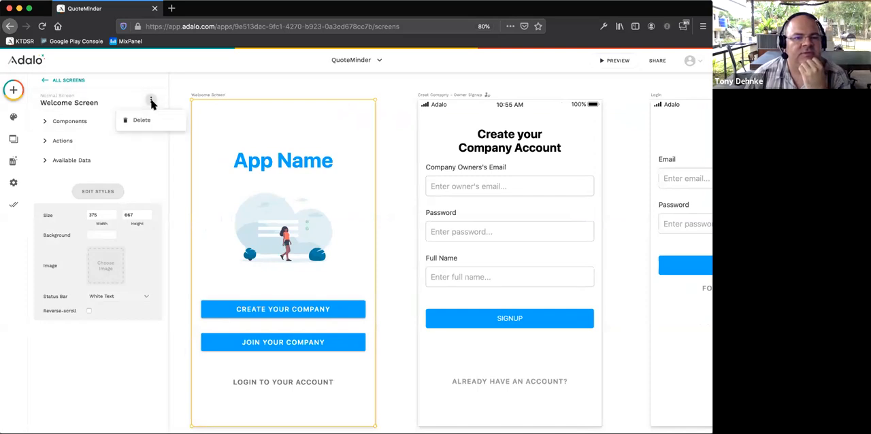
click(199, 84)
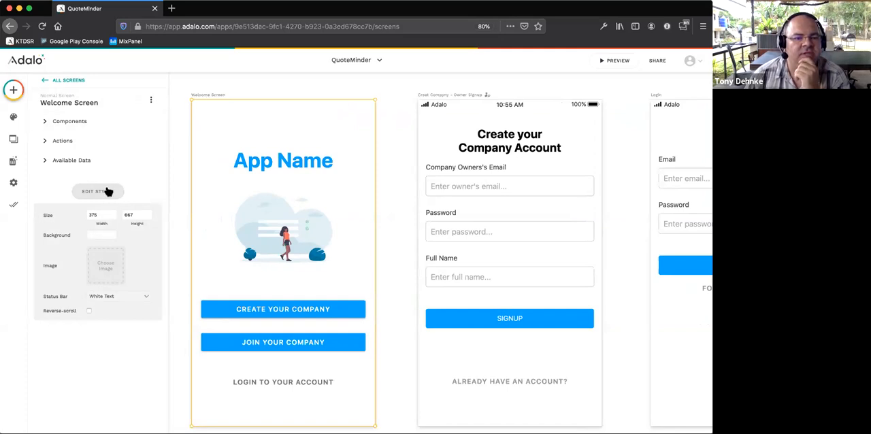
click(46, 160)
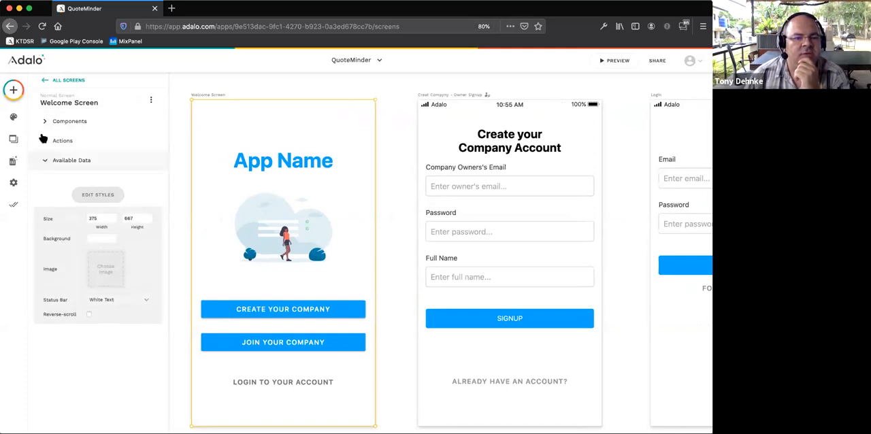
click(42, 141)
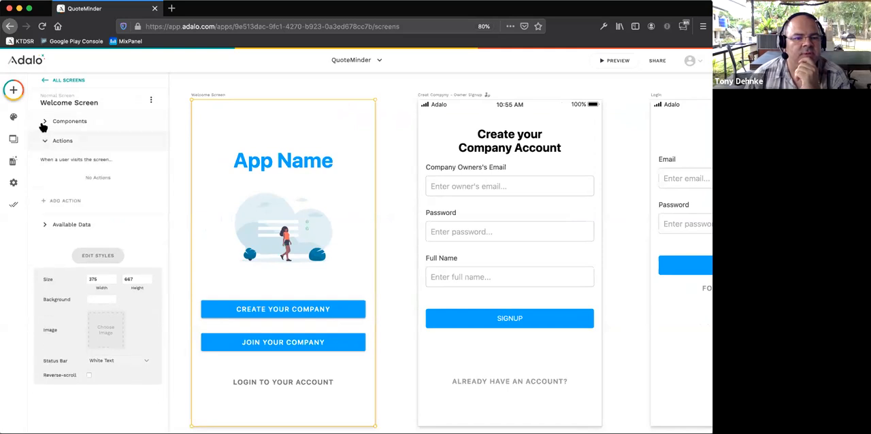
click(43, 123)
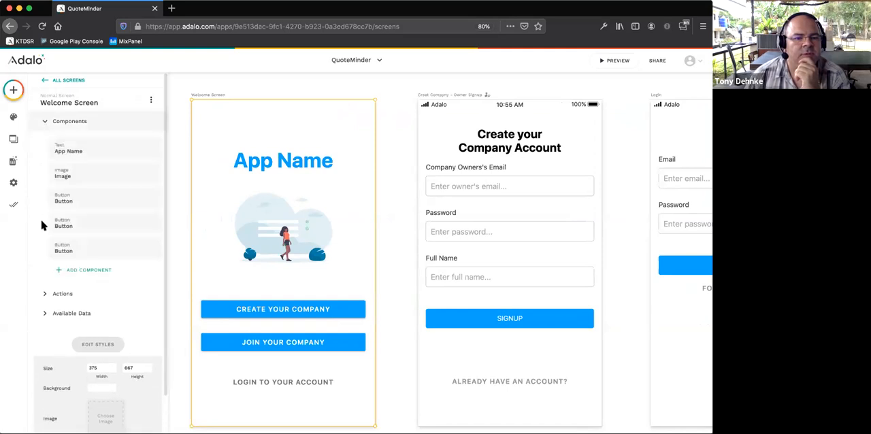
click(51, 291)
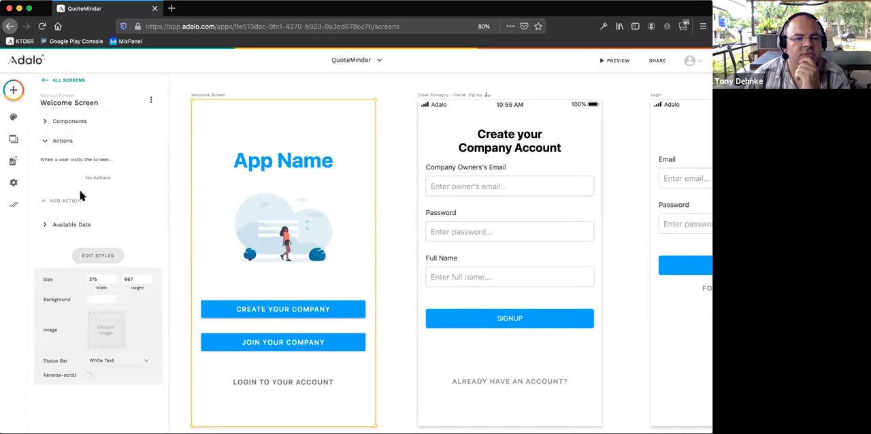
click(65, 201)
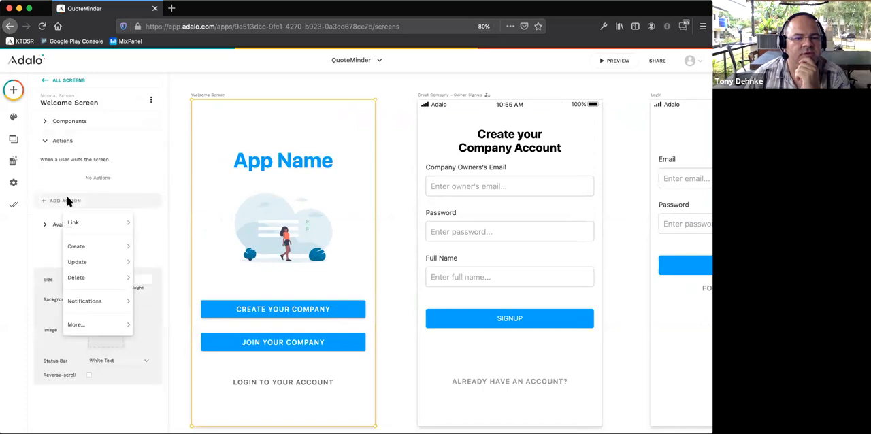
click(175, 179)
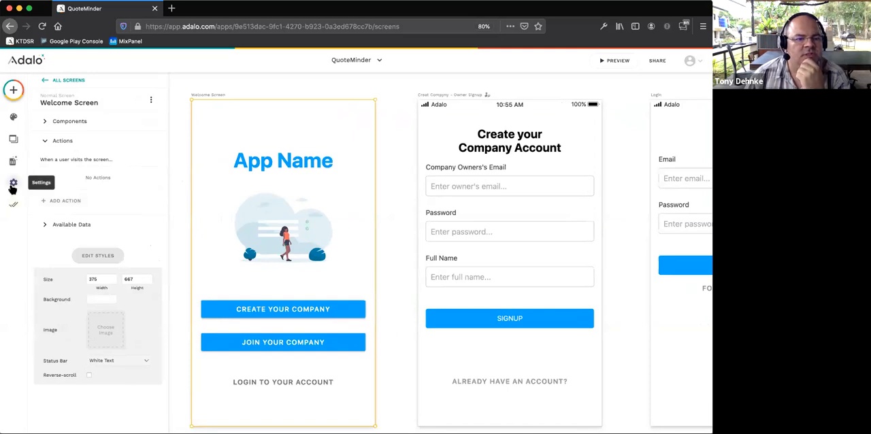
- Check the app, display and access settings, and the owner signup screen's properties, for a start-screen setting
click(12, 185)
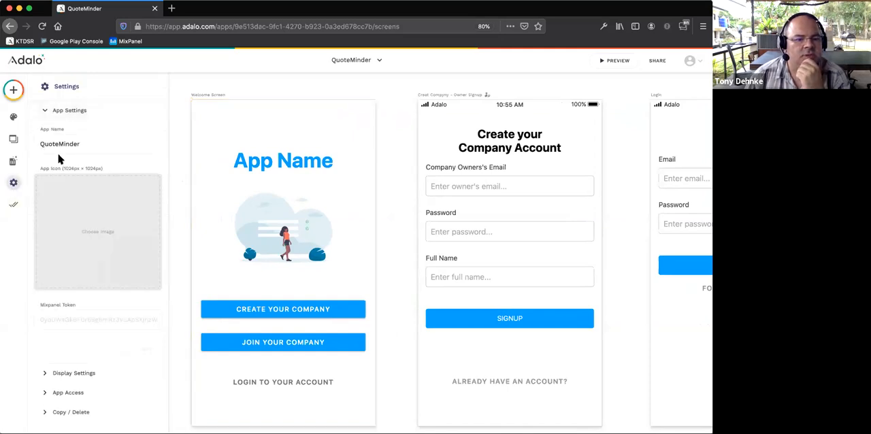
click(68, 373)
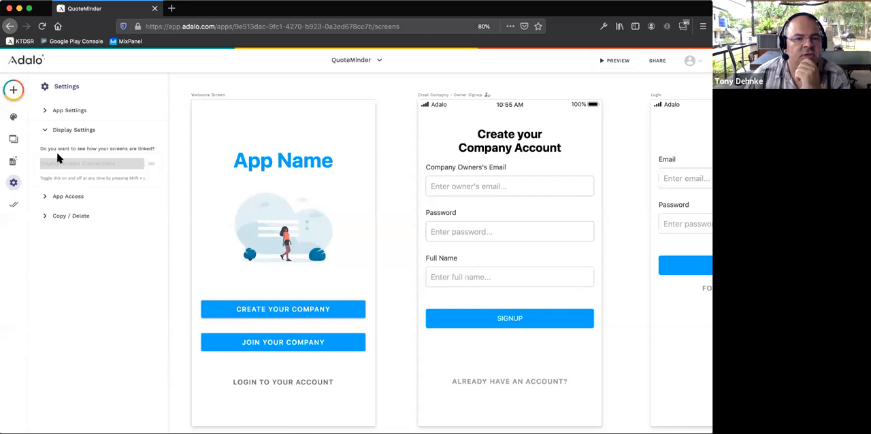
click(69, 197)
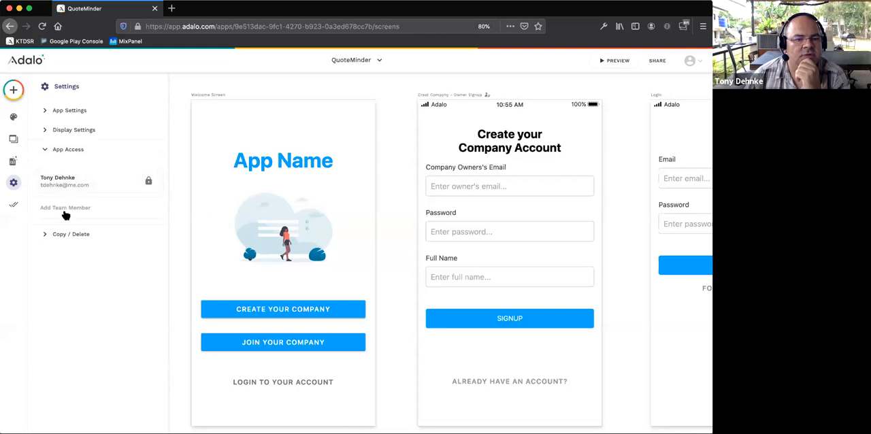
click(26, 139)
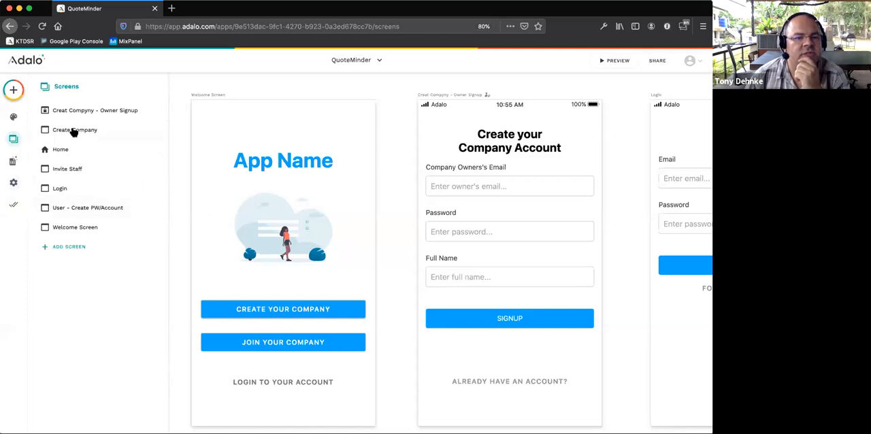
click(72, 111)
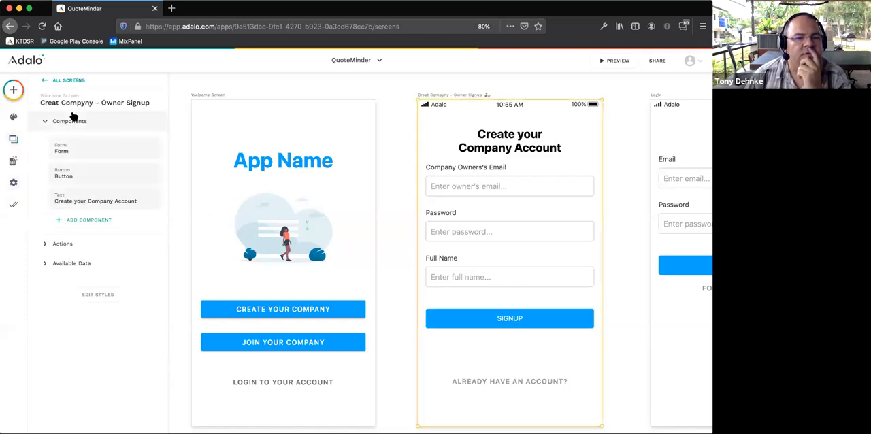
click(43, 81)
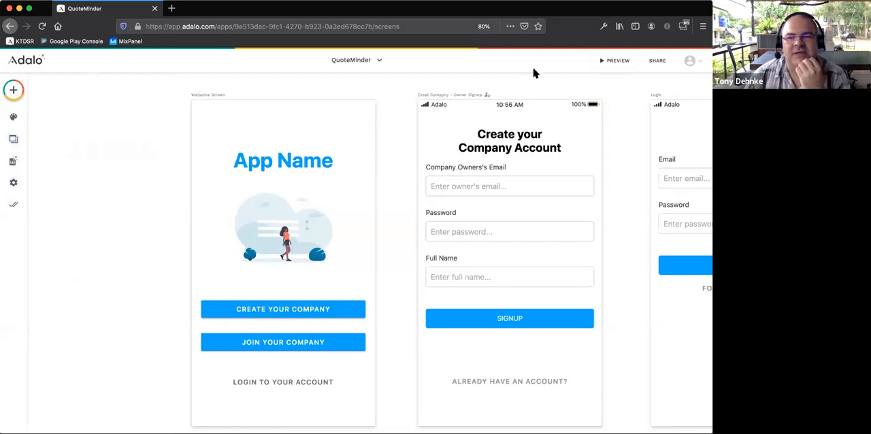
- Open the Adalo help site and read the Screens article's section on editing a screen and its navigation types
click(690, 61)
click(657, 110)
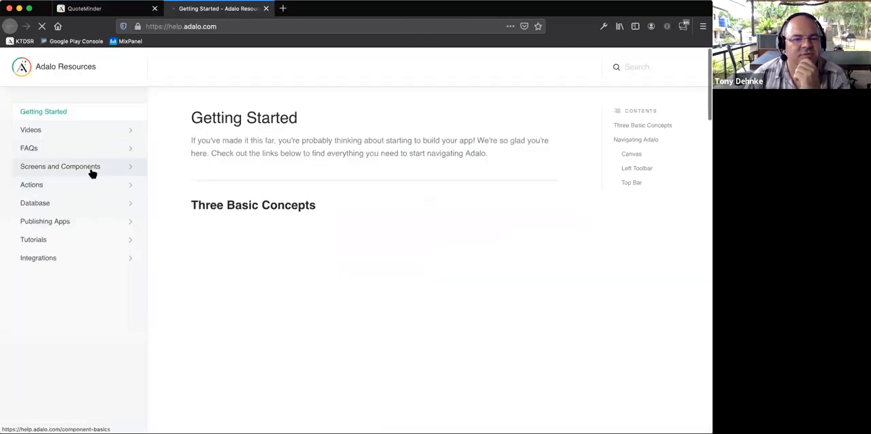
click(92, 174)
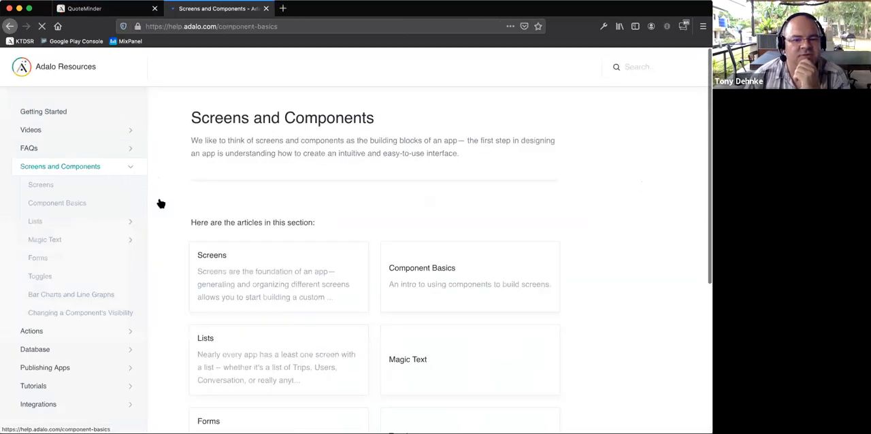
click(72, 194)
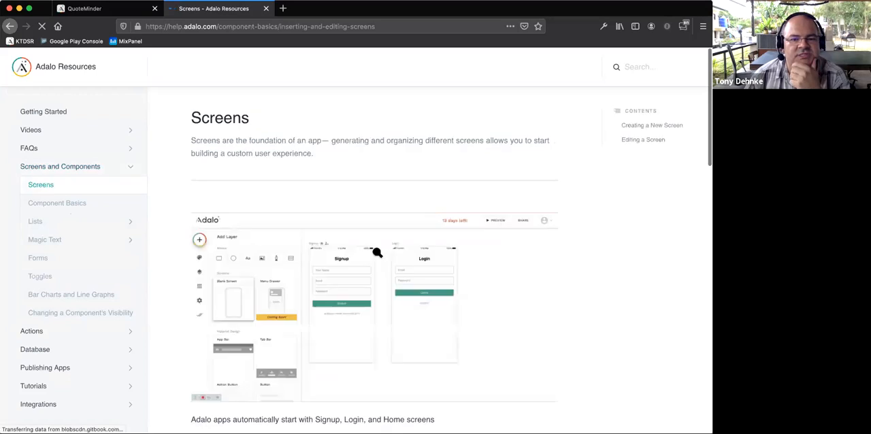
scroll(378, 250, down, 3)
scroll(378, 250, down, 8)
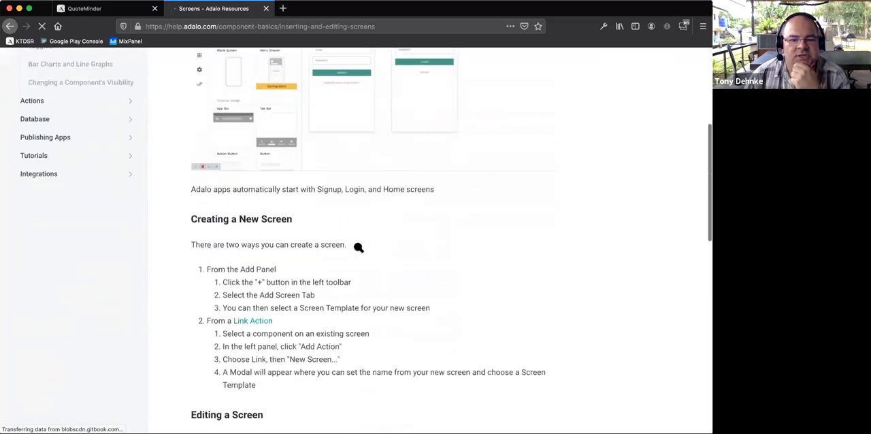
scroll(286, 239, down, 7)
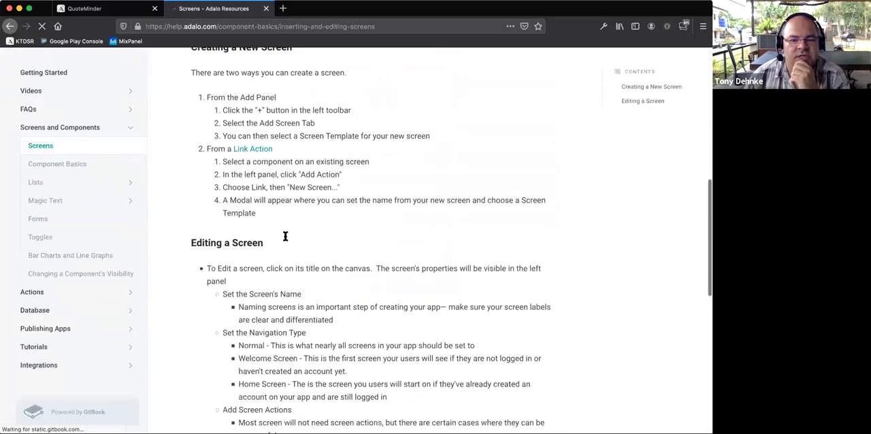
scroll(279, 227, down, 1)
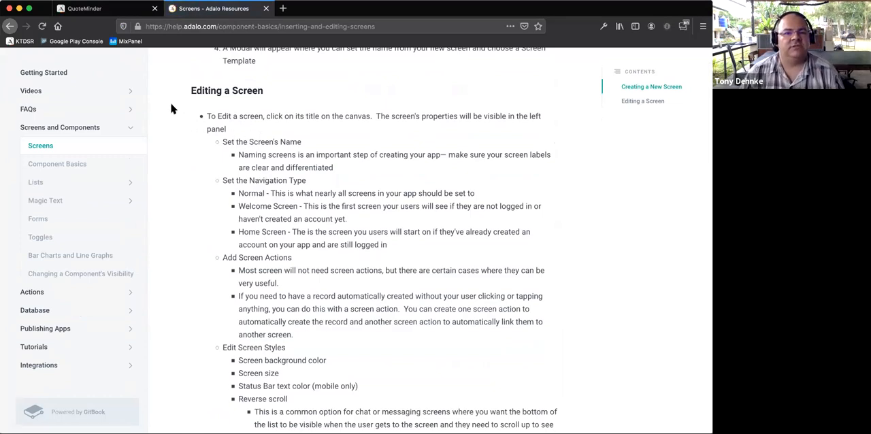
- Return to the QuoteMinder editor and set the Welcome Screen's navigation type to Welcome Screen
click(102, 10)
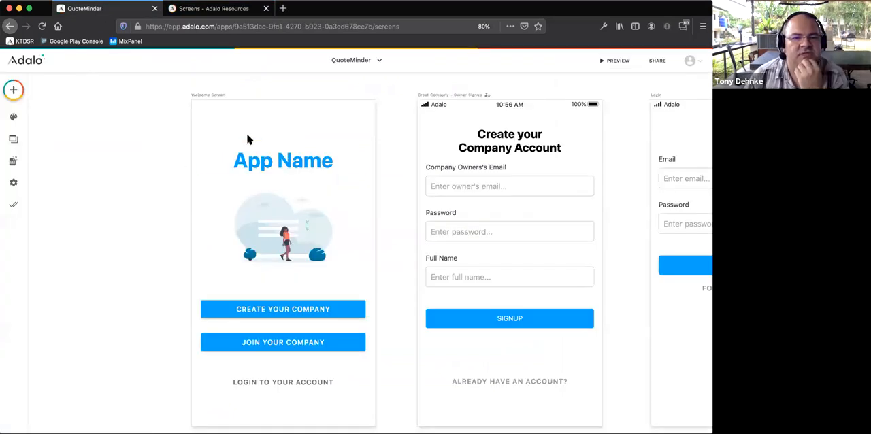
click(210, 97)
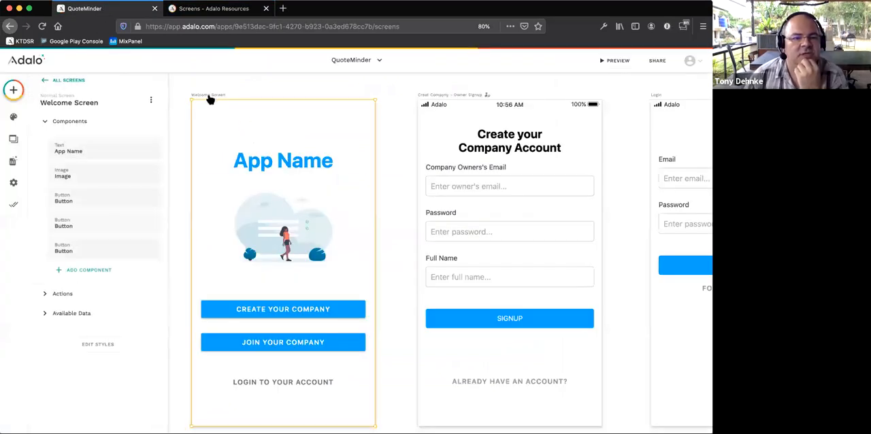
click(108, 102)
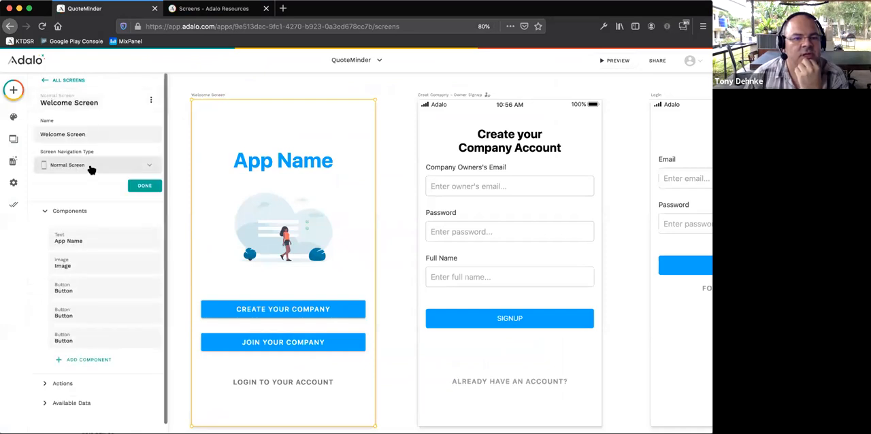
click(92, 167)
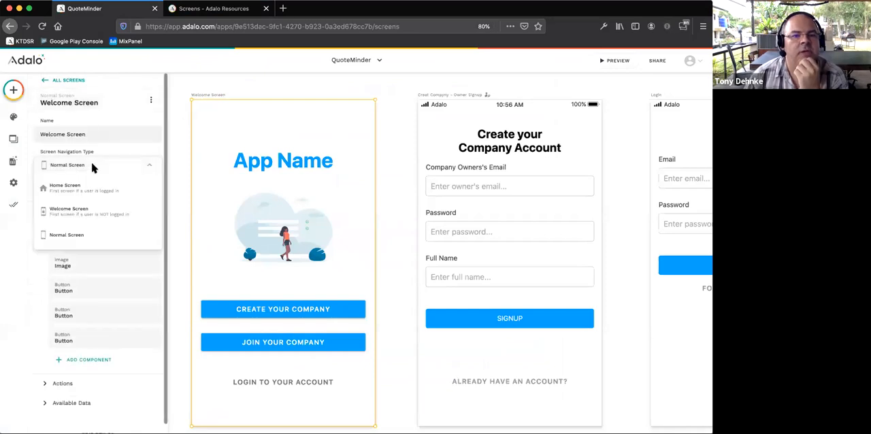
click(121, 212)
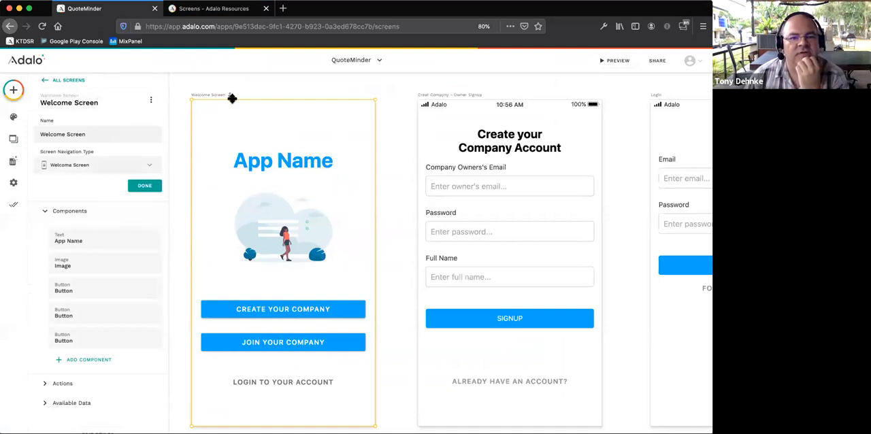
click(395, 108)
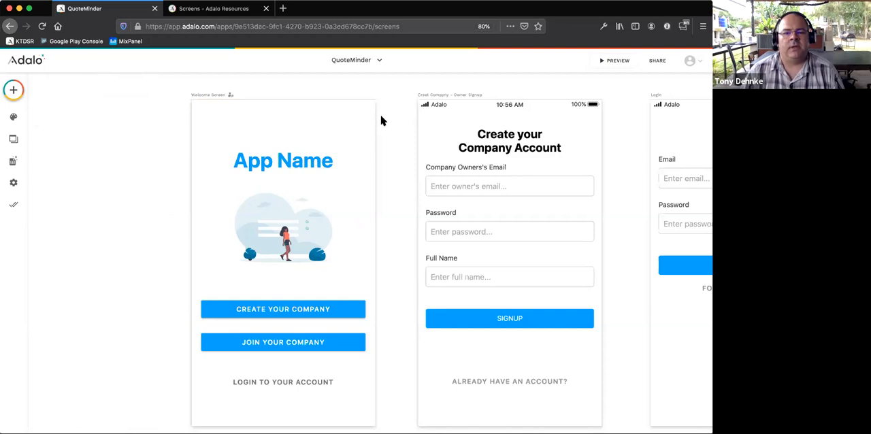
- Preview the app to check its opening screen, follow the link to log in to an account, and return to the editor
click(607, 62)
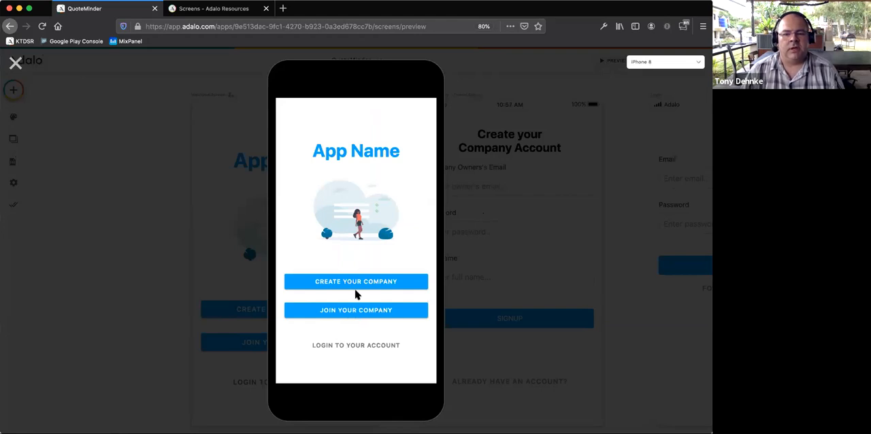
click(351, 349)
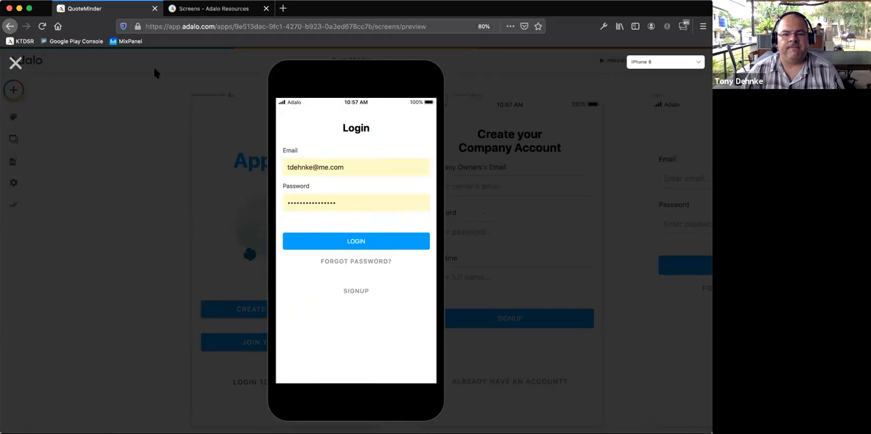
click(16, 63)
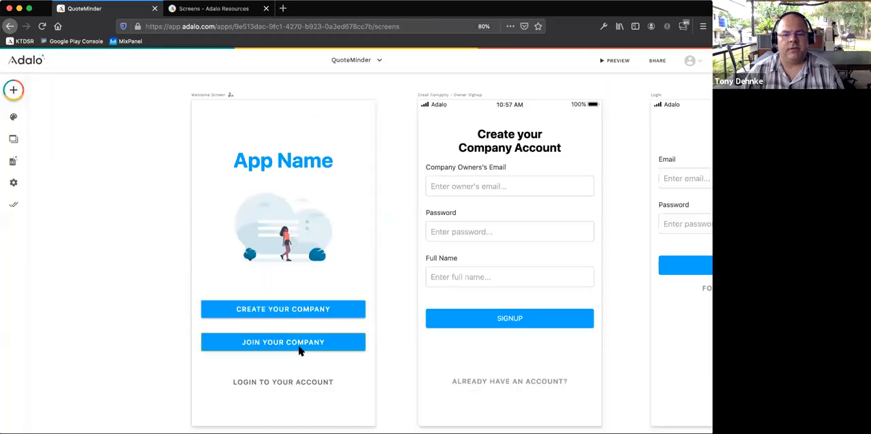
- Inspect the link action of the LOGIN TO YOUR ACCOUNT button and look over the Login screen it targets
click(289, 383)
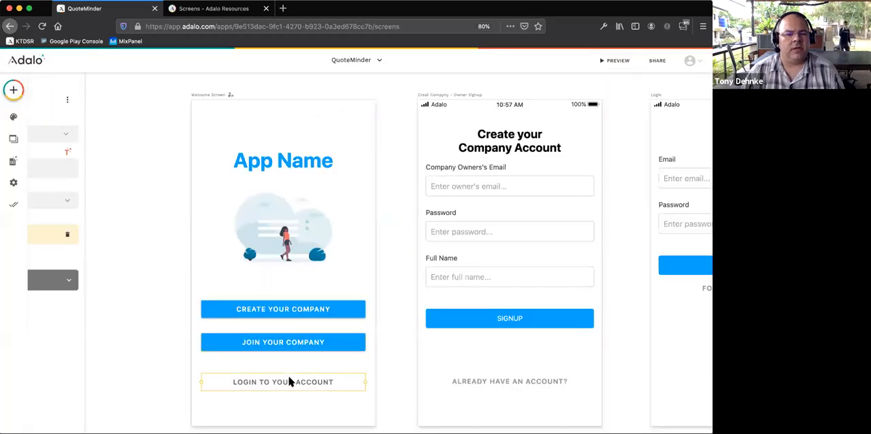
click(79, 242)
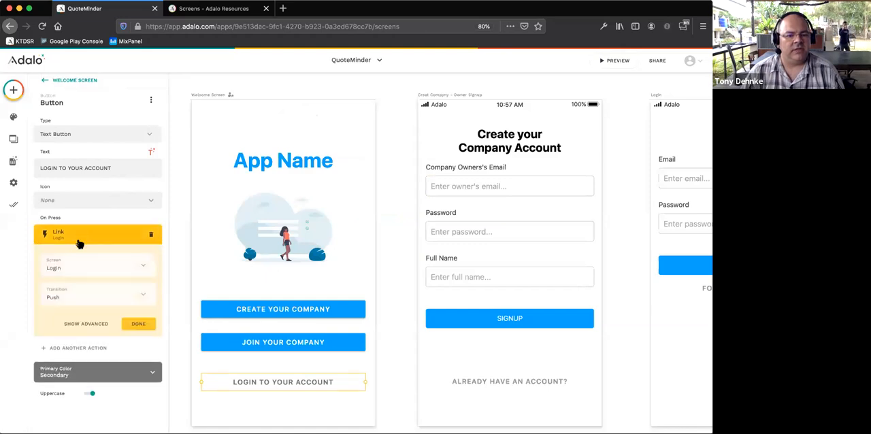
scroll(420, 247, right, 3)
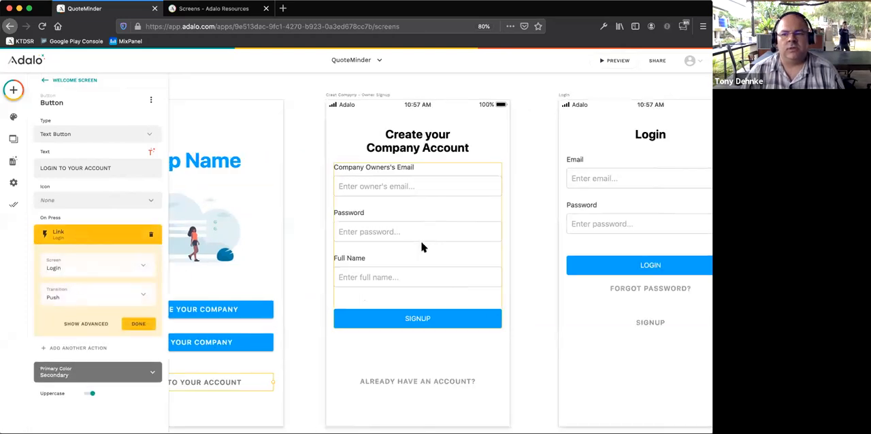
scroll(421, 247, right, 5)
scroll(414, 247, left, 5)
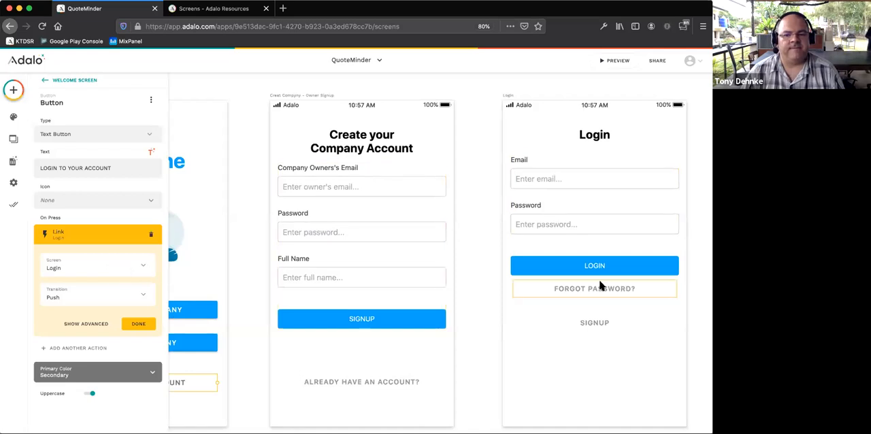
scroll(589, 325, down, 1)
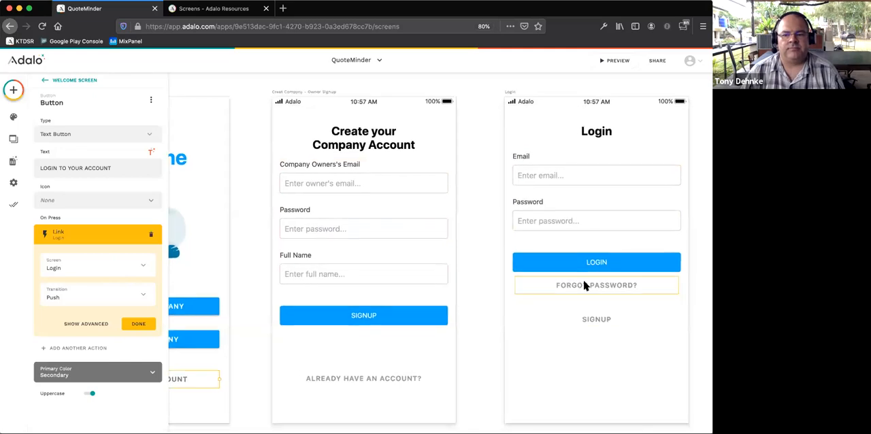
- Preview the app to check the Welcome Screen's JOIN YOUR COMPANY button, and return to the editor
scroll(584, 286, up, 1)
scroll(583, 284, right, 3)
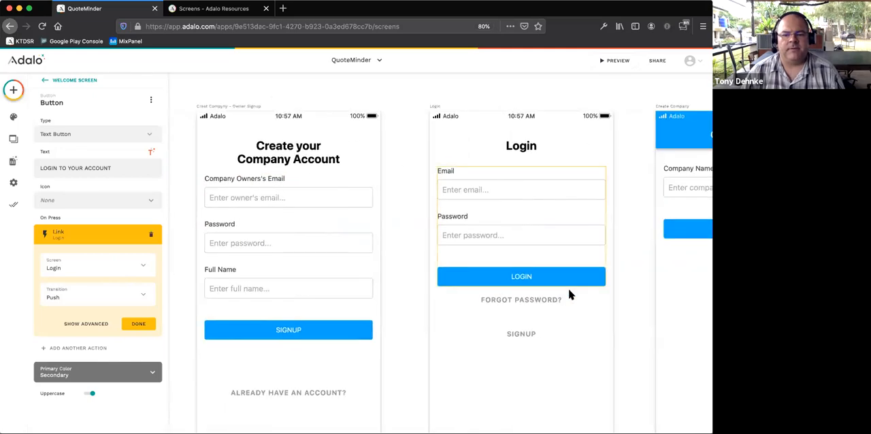
click(374, 201)
click(614, 61)
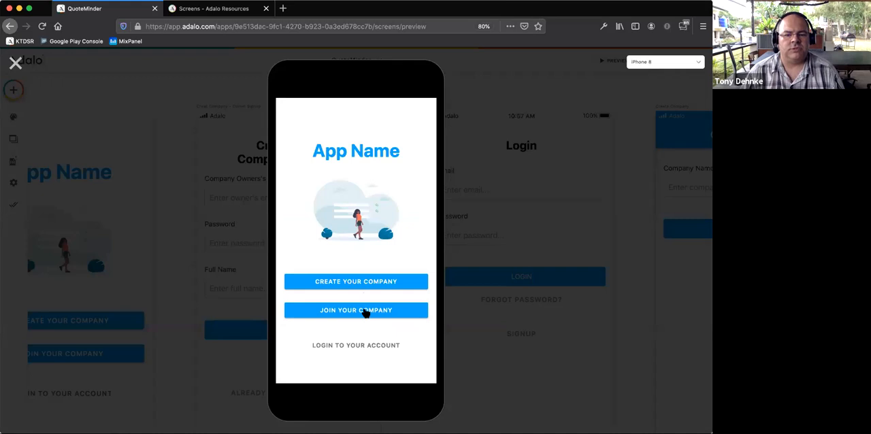
click(30, 61)
- Give the JOIN YOUR COMPANY button a link action to the User - Create PW/Account screen
click(80, 353)
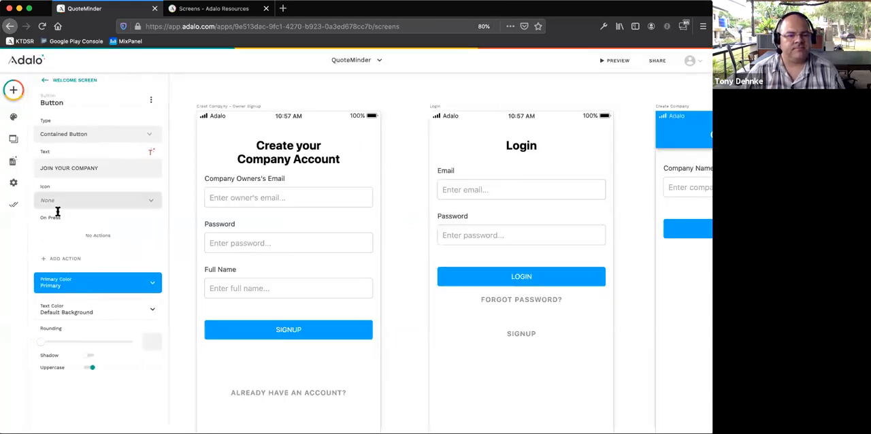
click(57, 260)
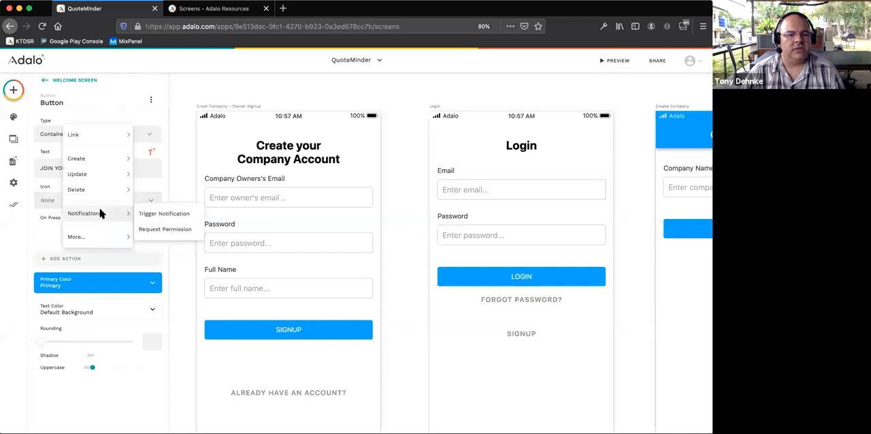
mouse_move(103, 141)
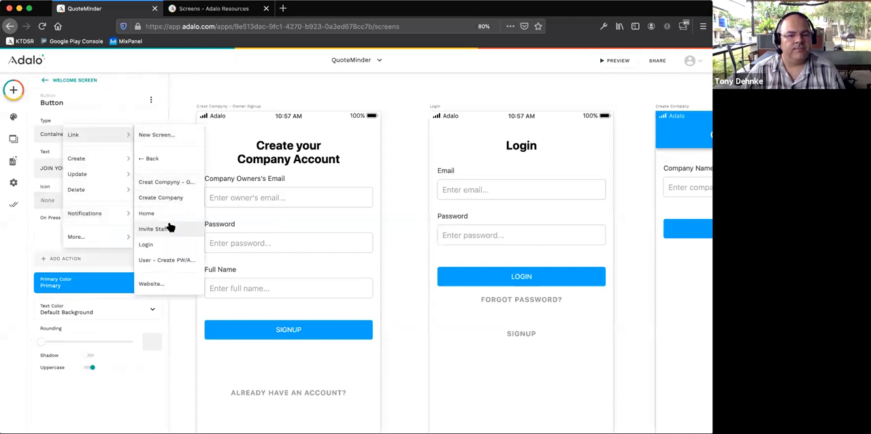
click(177, 262)
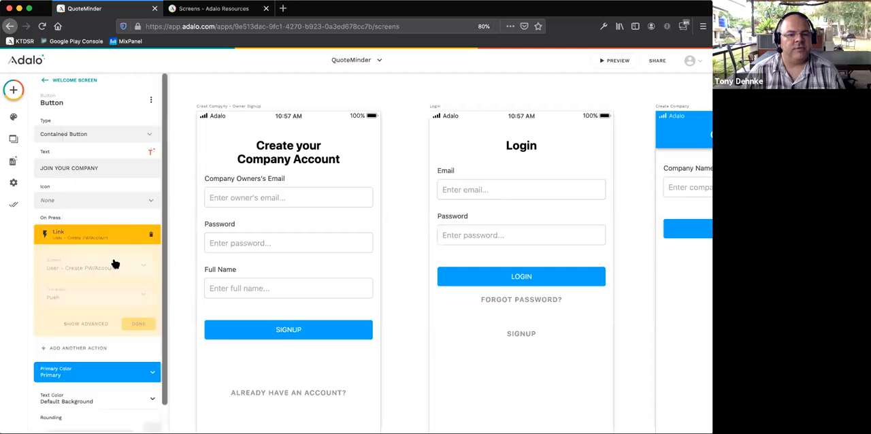
click(137, 324)
- Preview the app, join a company by submitting an email address for account creation, and return to the editor
click(616, 63)
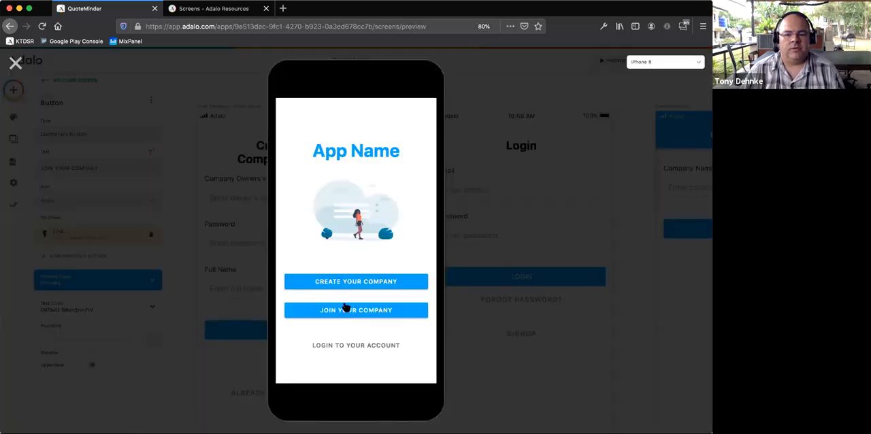
click(345, 310)
click(335, 217)
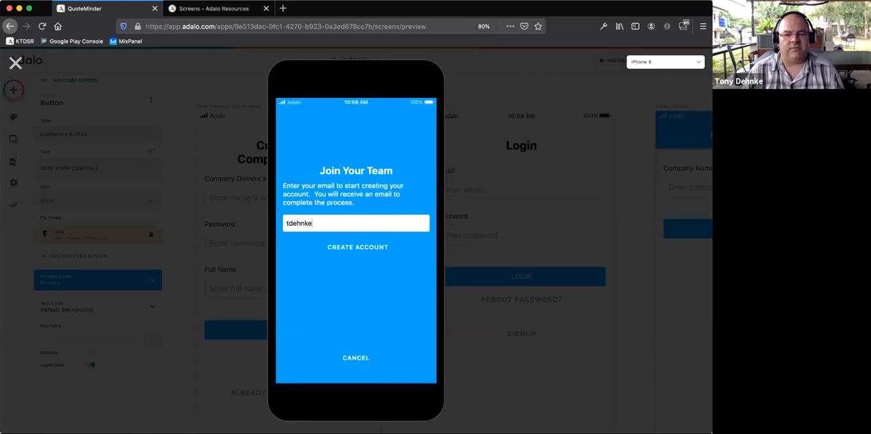
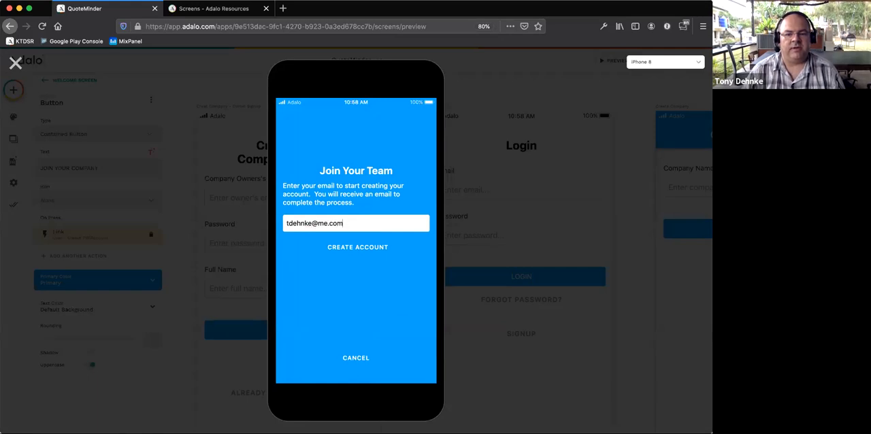
click(333, 246)
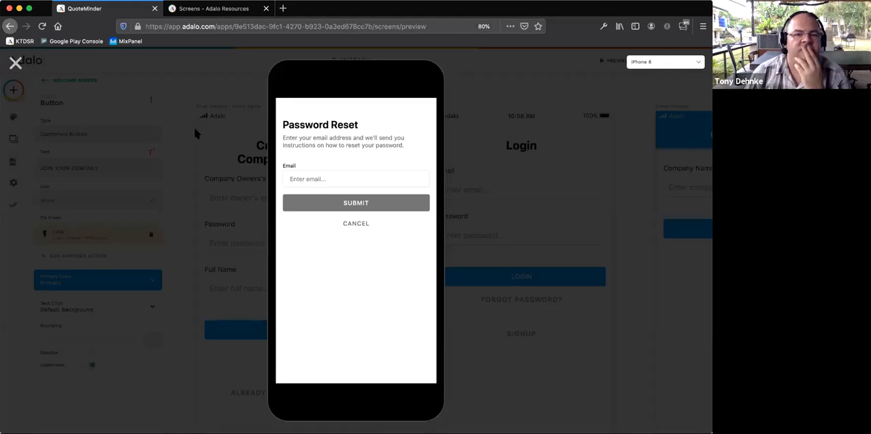
click(73, 106)
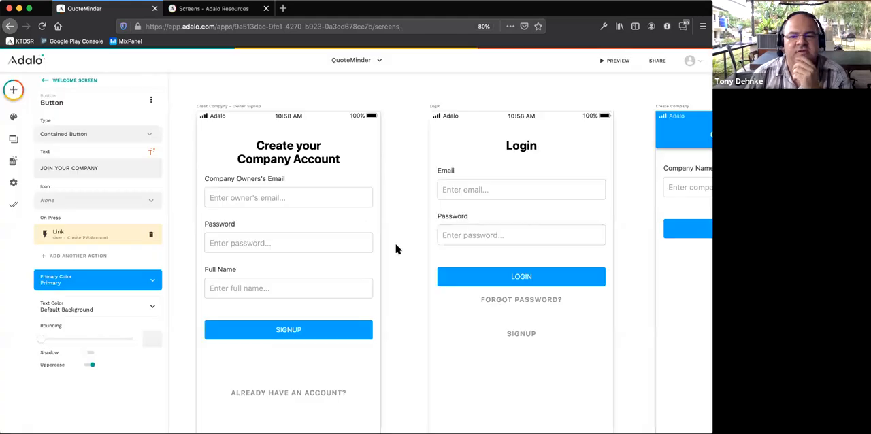
- Set the Forgot Password action of the CREATE ACCOUNT button on the Join Your Team screen to happen Sometimes
scroll(391, 238, right, 5)
scroll(391, 238, right, 15)
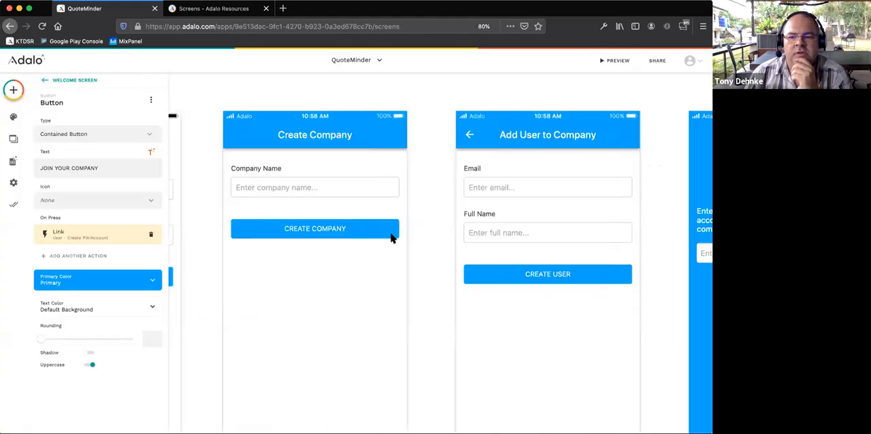
click(539, 259)
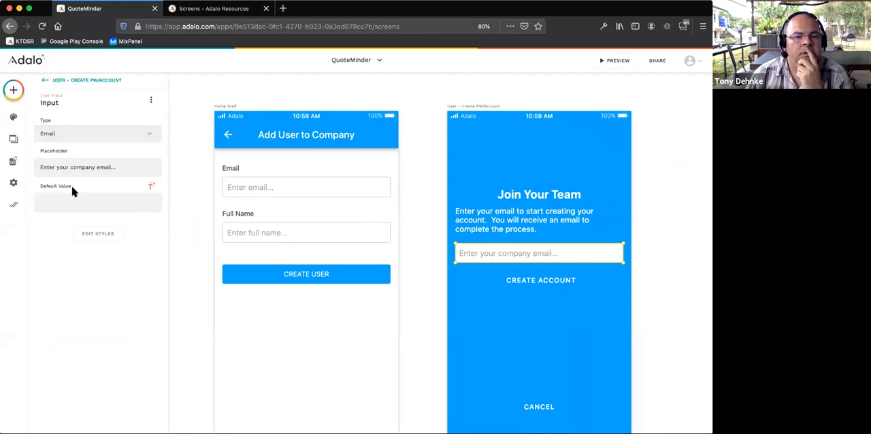
click(526, 279)
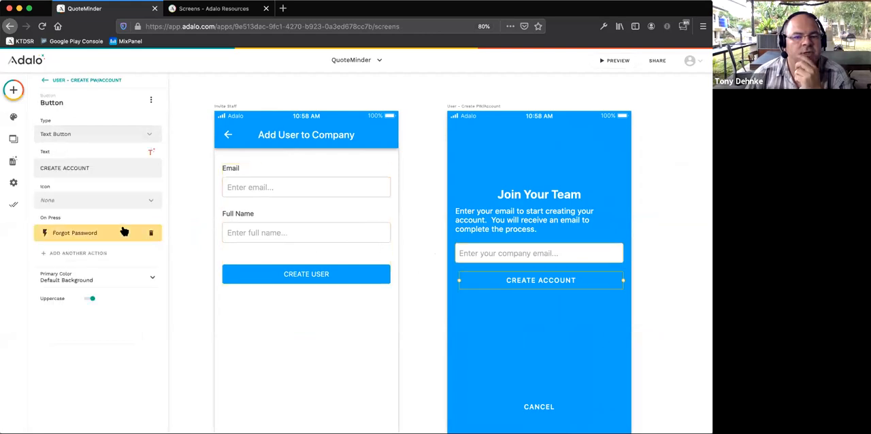
click(83, 232)
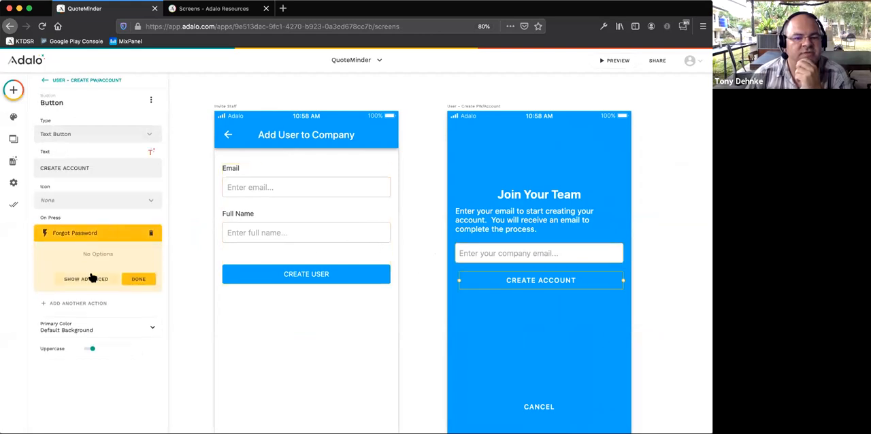
click(90, 277)
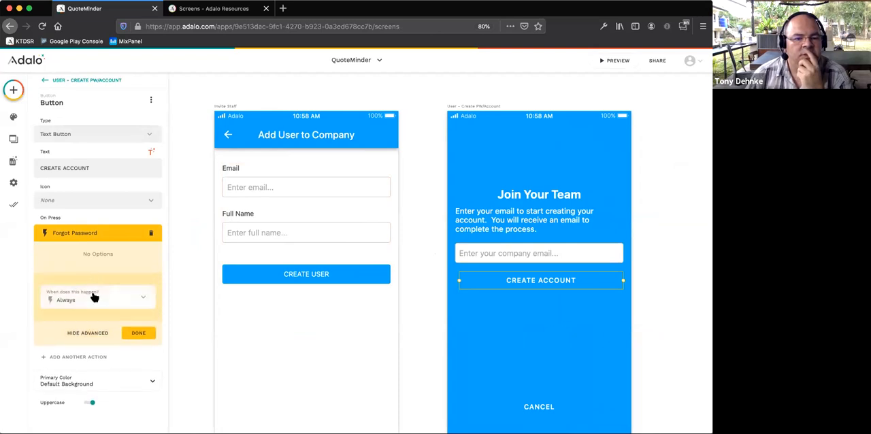
click(145, 302)
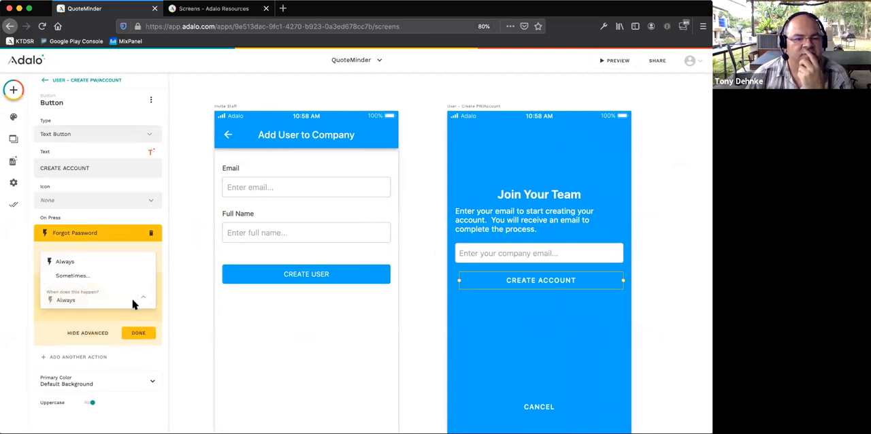
click(85, 277)
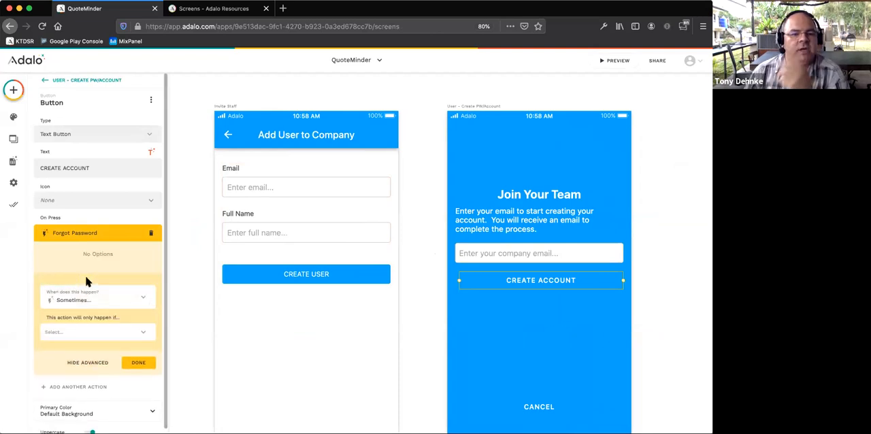
- Base the Forgot Password action's condition on the screen's Input form field
click(90, 330)
mouse_move(89, 310)
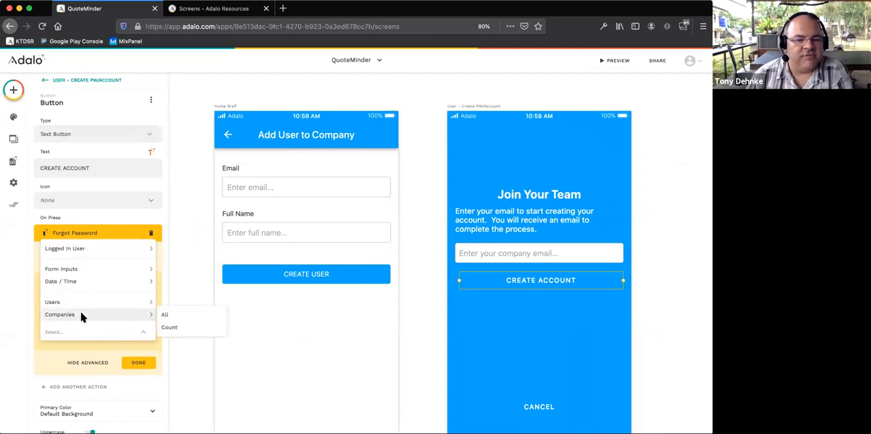
mouse_move(86, 271)
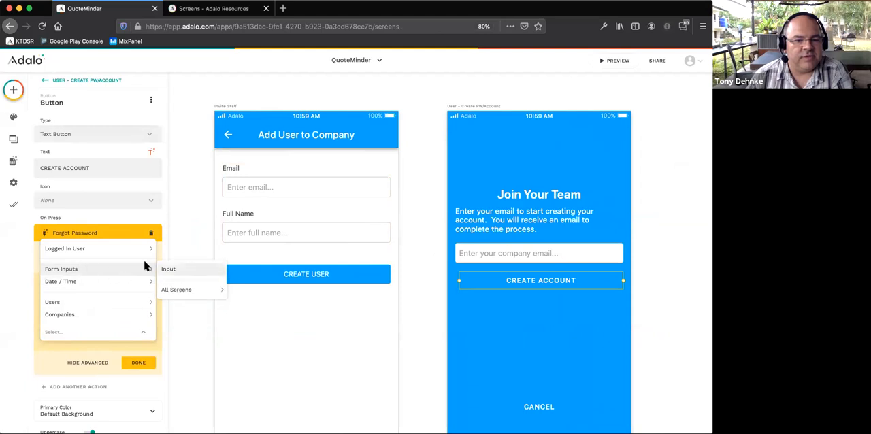
mouse_move(136, 250)
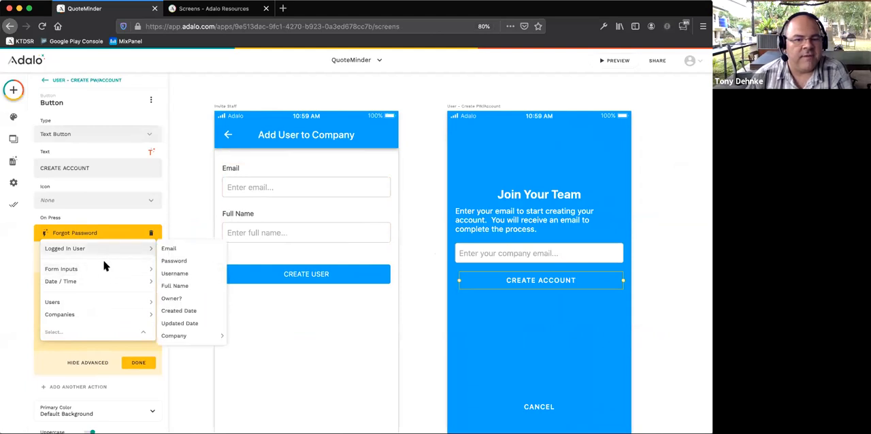
click(185, 275)
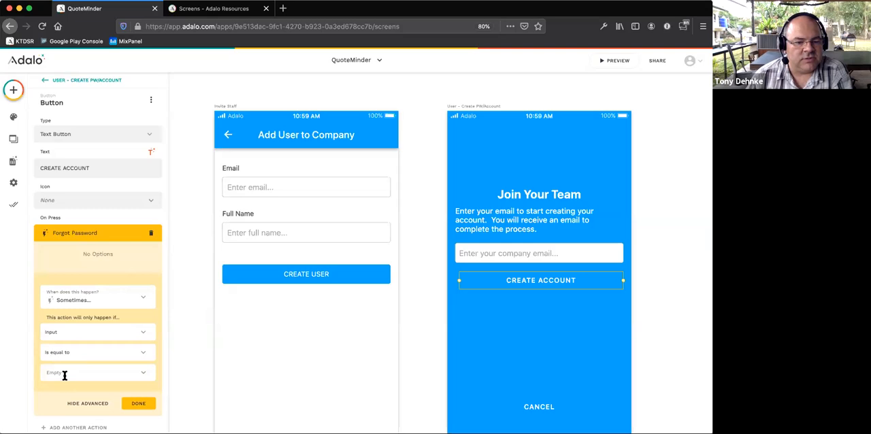
- Look through the Logged In User and Form Inputs values offered for the condition's comparison
click(142, 374)
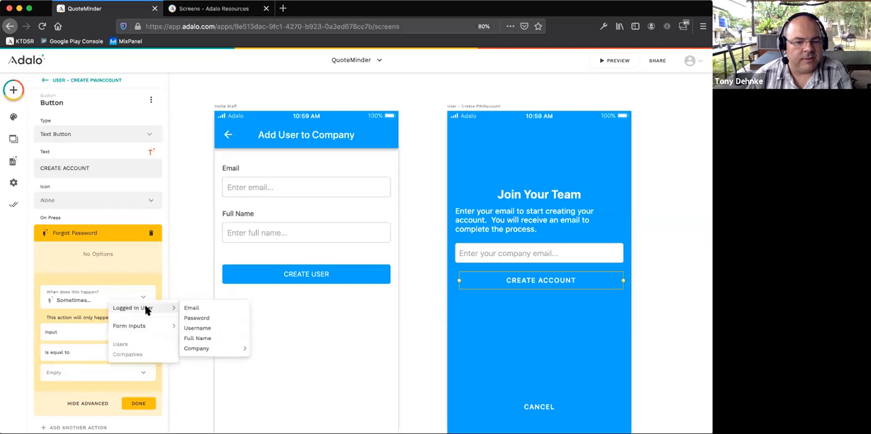
mouse_move(141, 325)
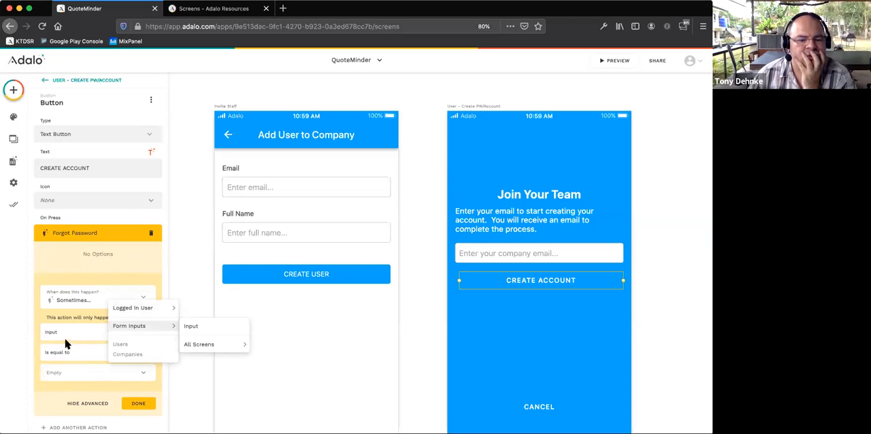
click(31, 362)
- Nudge the CREATE ACCOUNT button sideways to centre it beneath the company email field
scroll(116, 356, down, 1)
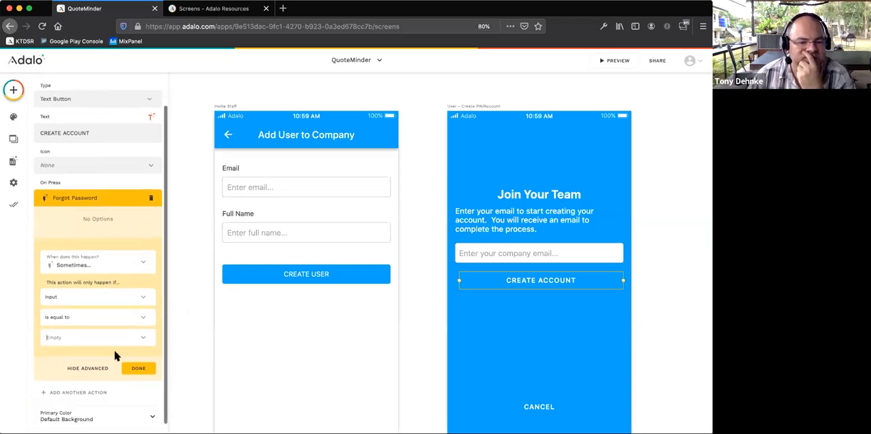
scroll(177, 352, down, 3)
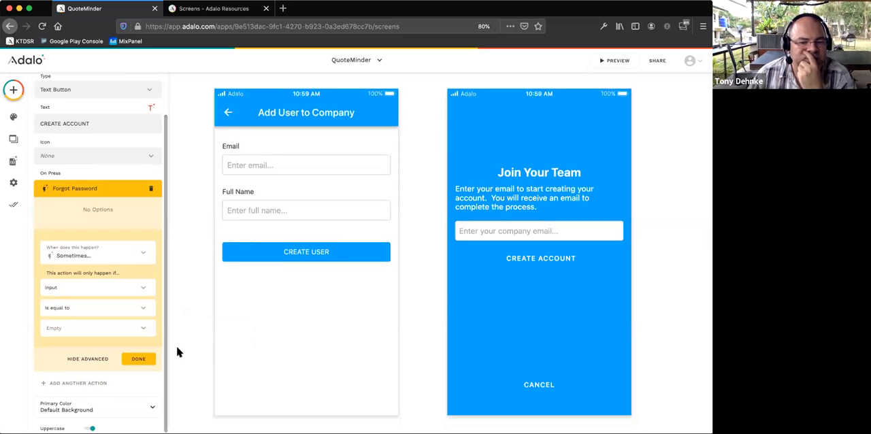
scroll(121, 412, up, 1)
scroll(122, 413, down, 1)
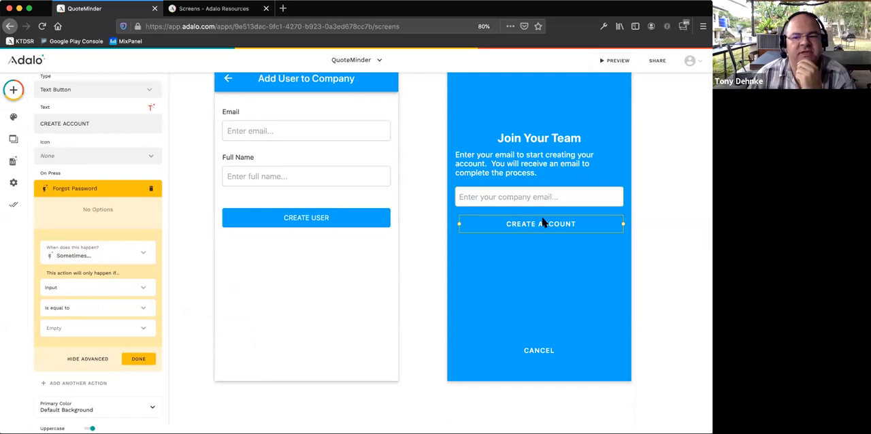
drag(542, 223, 540, 224)
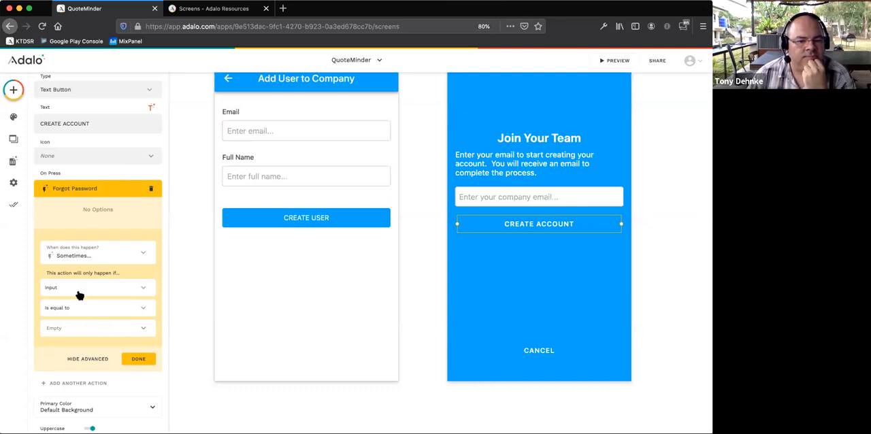
- Rename the company email input on the Join Your Team screen to "User Email to Join"
click(496, 194)
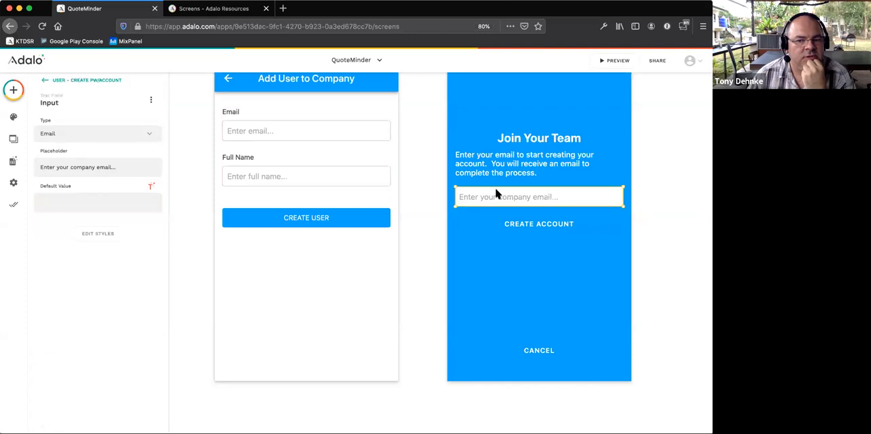
click(68, 102)
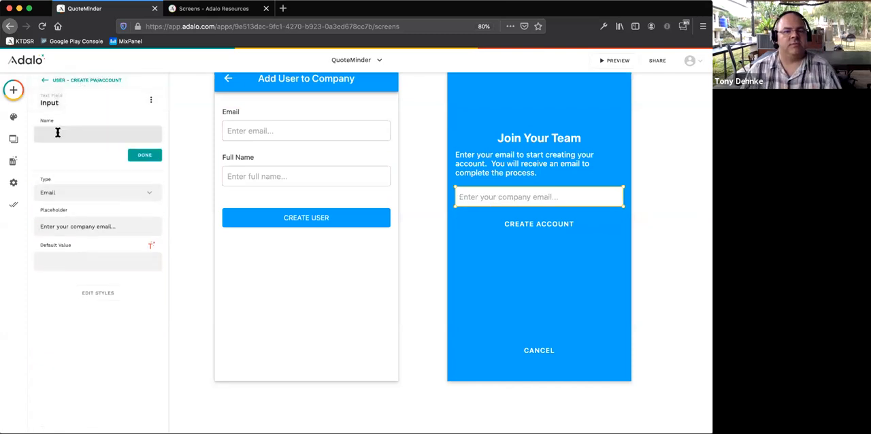
text(User Email to Join)
click(143, 155)
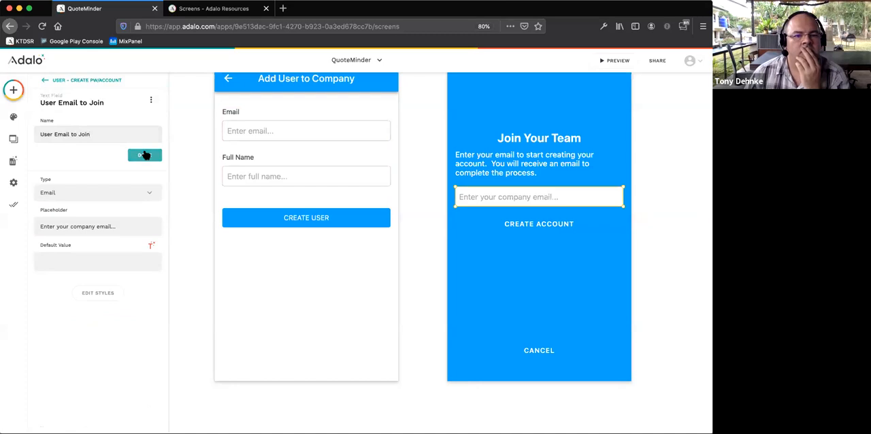
- Try to set the CREATE ACCOUNT button's Forgot Password condition to compare against the User Email to Join form input
click(530, 226)
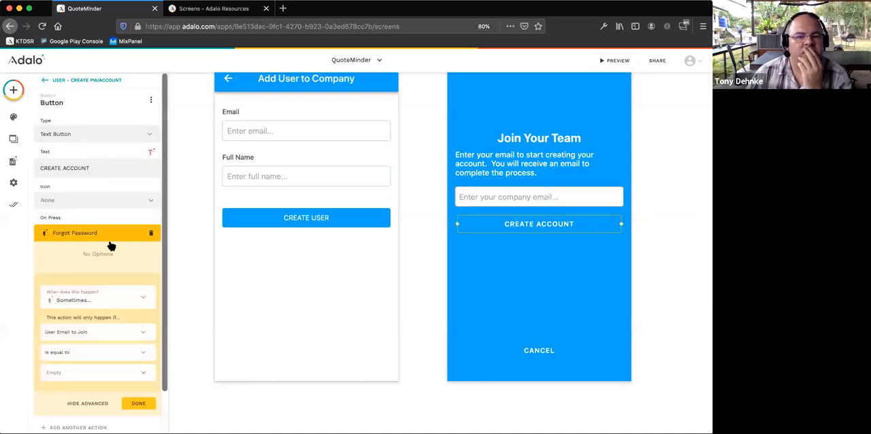
click(90, 353)
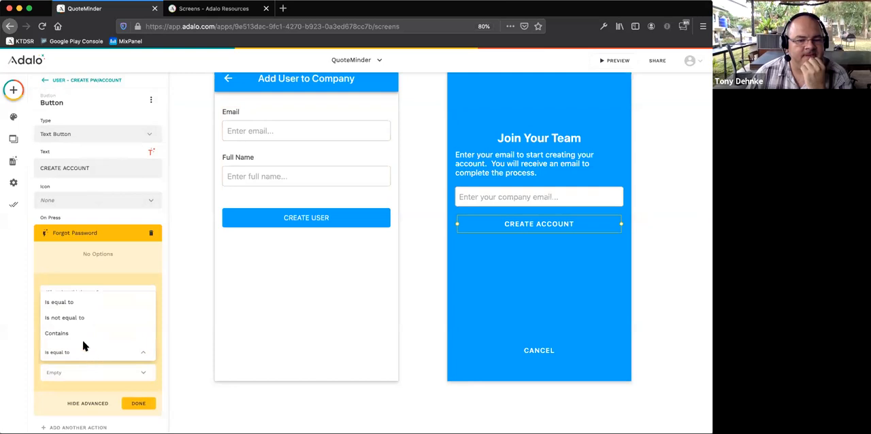
click(70, 367)
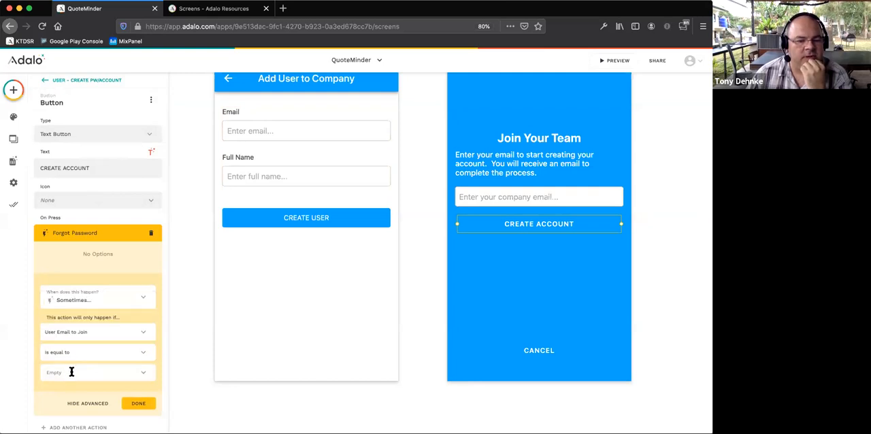
click(136, 372)
mouse_move(132, 313)
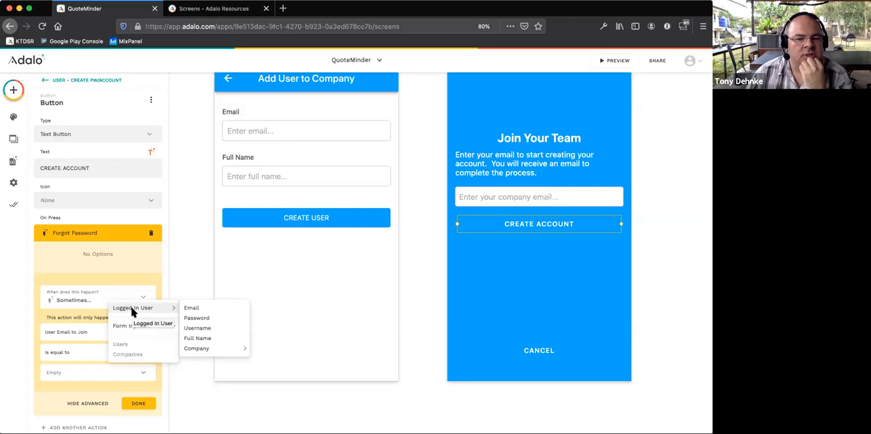
mouse_move(126, 326)
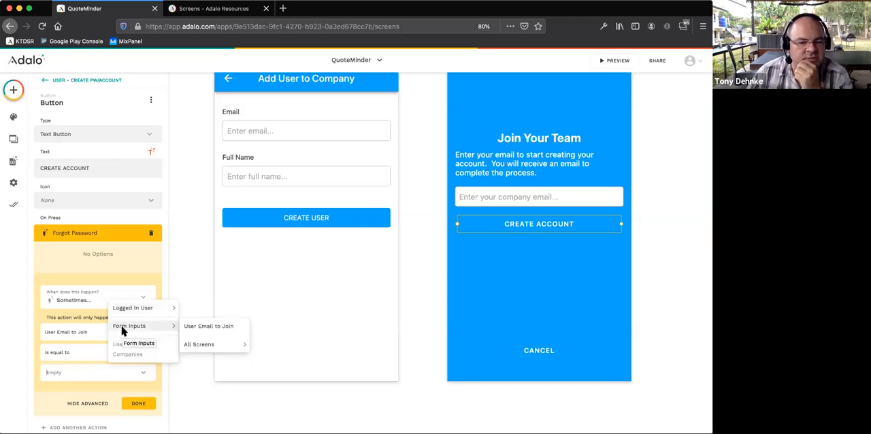
click(191, 327)
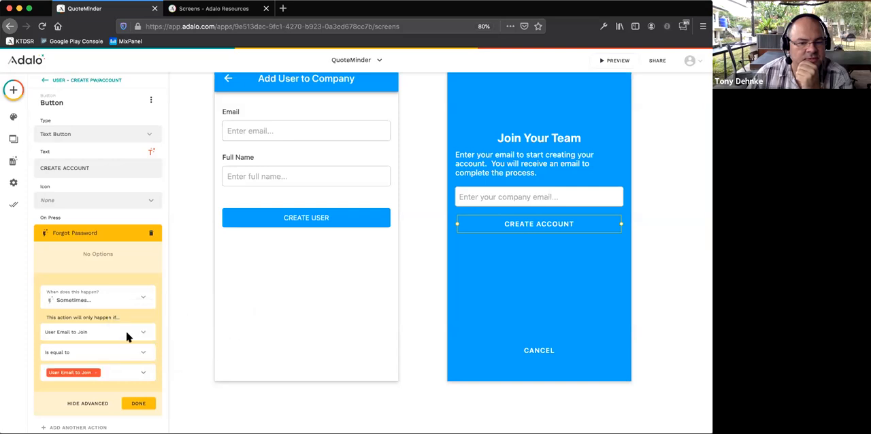
click(99, 372)
- Check the Form Inputs values offered for the condition's comparison and close the Forgot Password action's settings
click(143, 376)
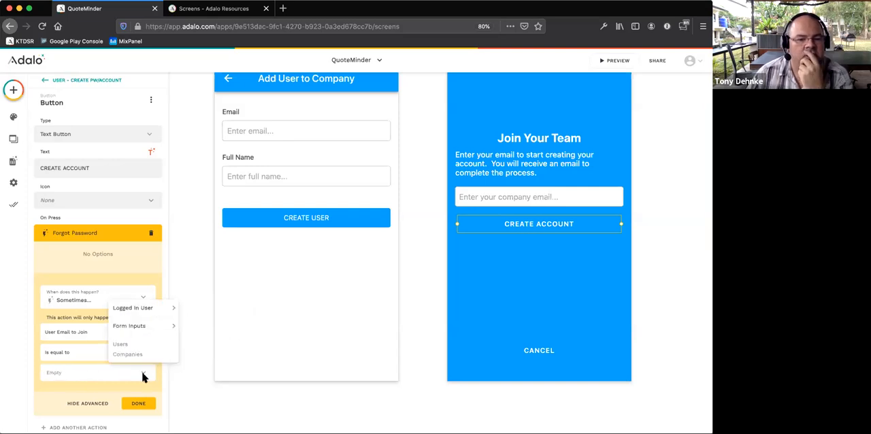
mouse_move(143, 326)
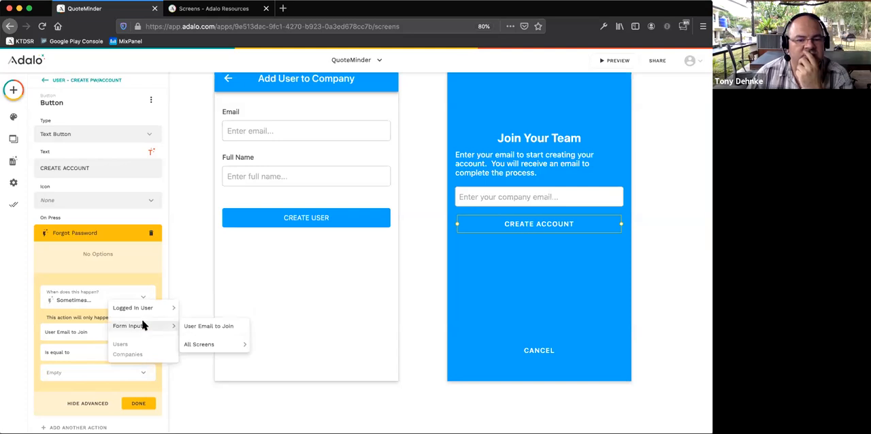
mouse_move(198, 346)
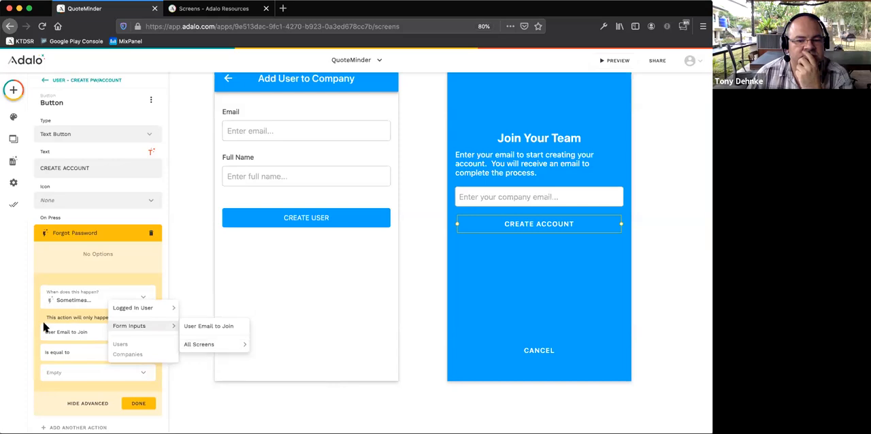
click(134, 416)
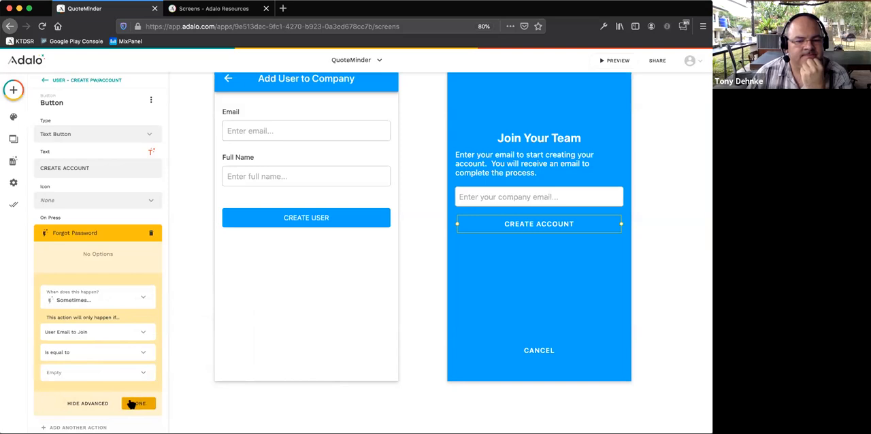
click(131, 404)
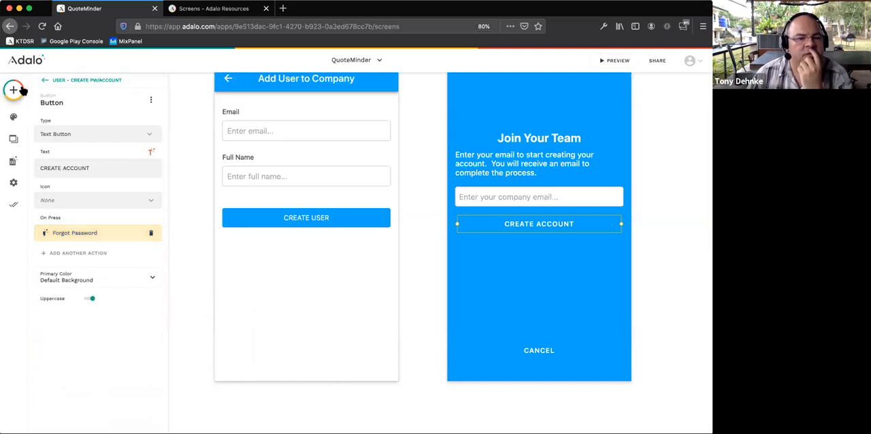
- Search the available screen templates for "pass" and clear the search
click(21, 89)
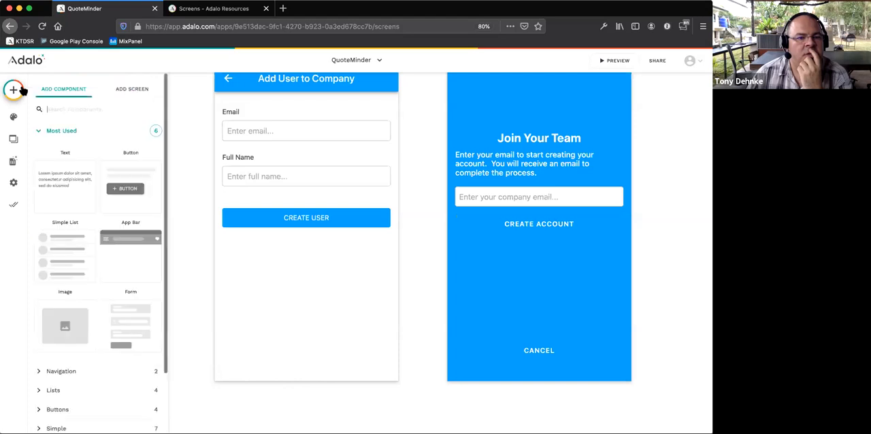
click(136, 94)
click(98, 111)
text(pass)
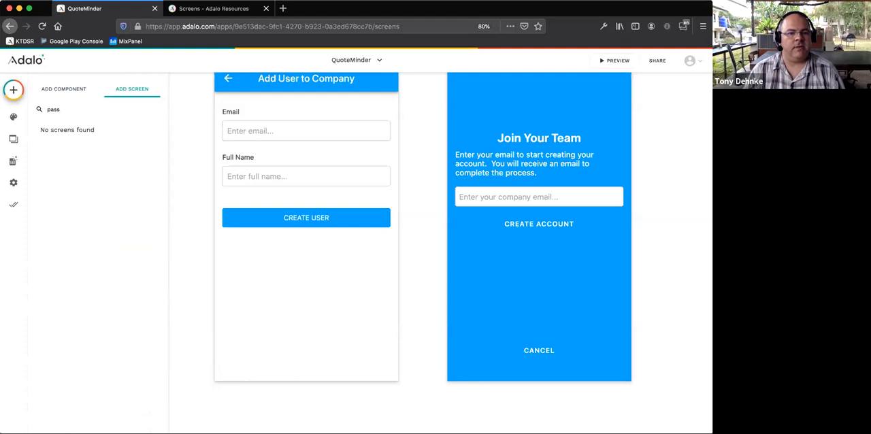
key(BackSpace)
key(BackSpace)
key(BackSpace)
key(BackSpace)
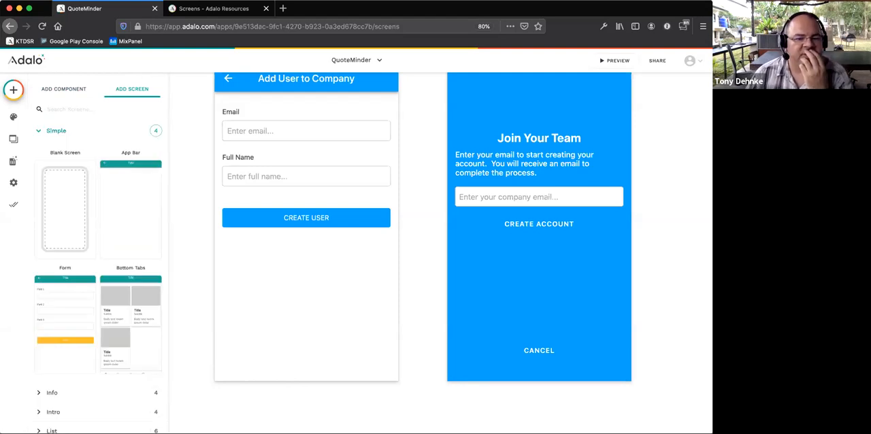
- Browse the screen templates and the component categories that can be added
scroll(87, 136, down, 2)
scroll(83, 119, up, 2)
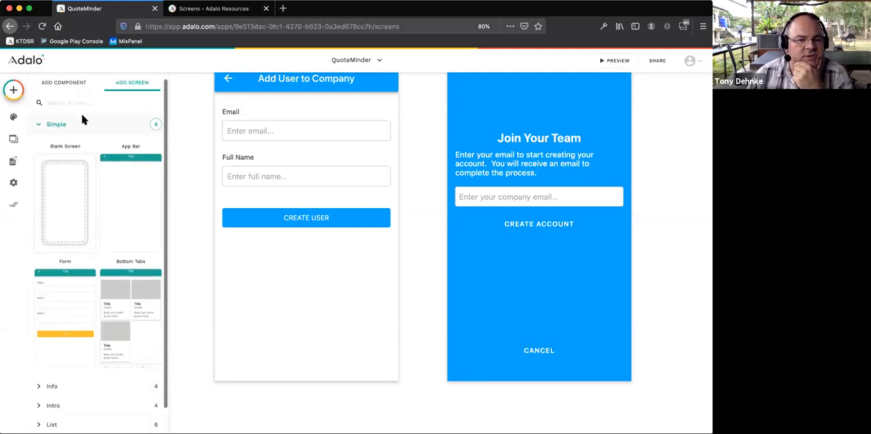
click(64, 83)
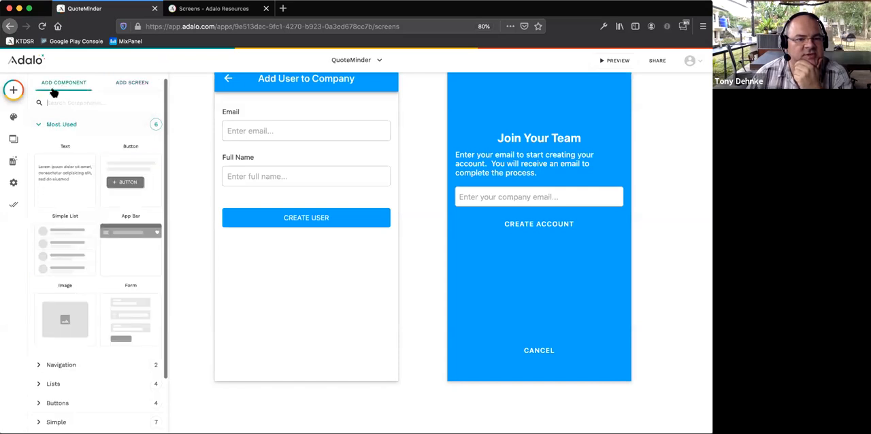
scroll(87, 149, down, 2)
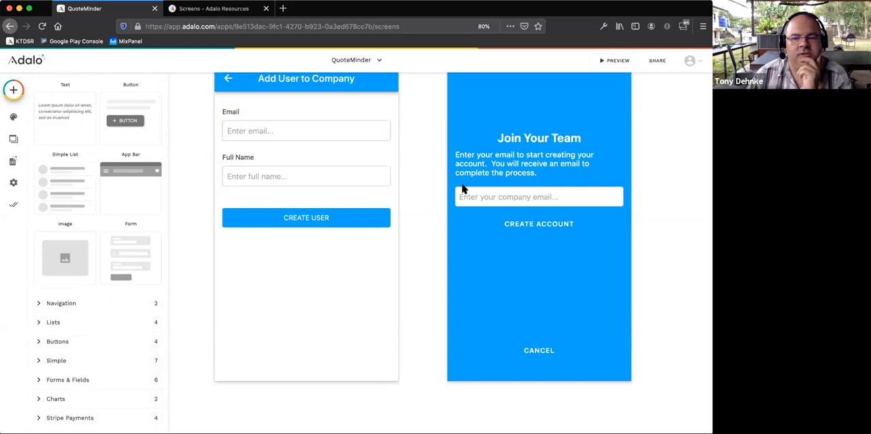
- Delete the User Email to Join input from the Join Your Team screen
click(654, 200)
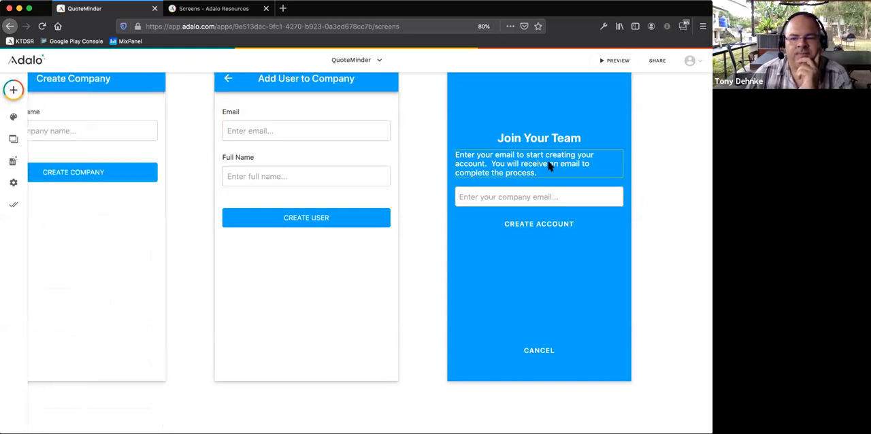
click(529, 198)
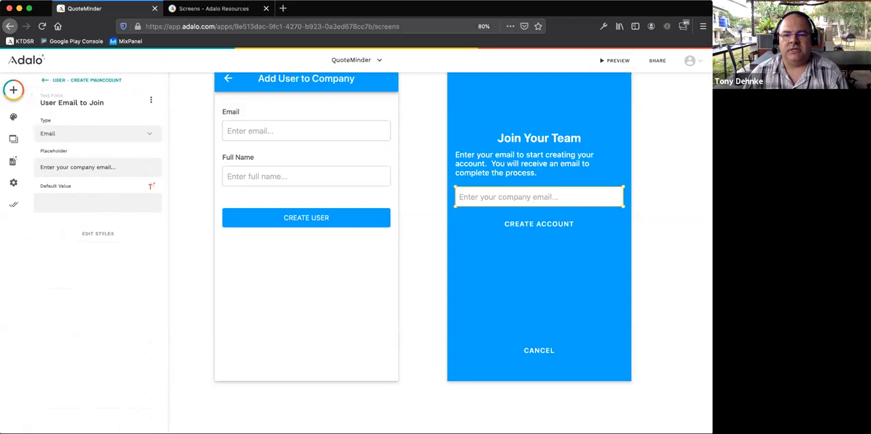
key(Delete)
- Clear all the instruction text beneath the Join Your Team heading
click(522, 167)
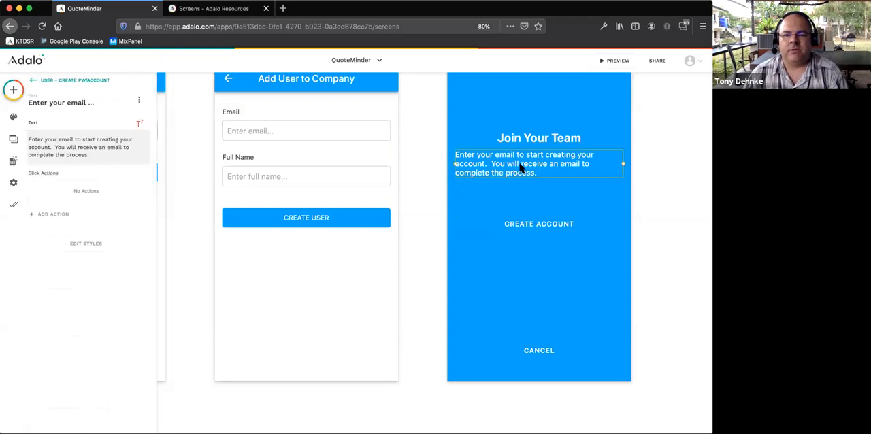
triple_click(521, 166)
click(536, 168)
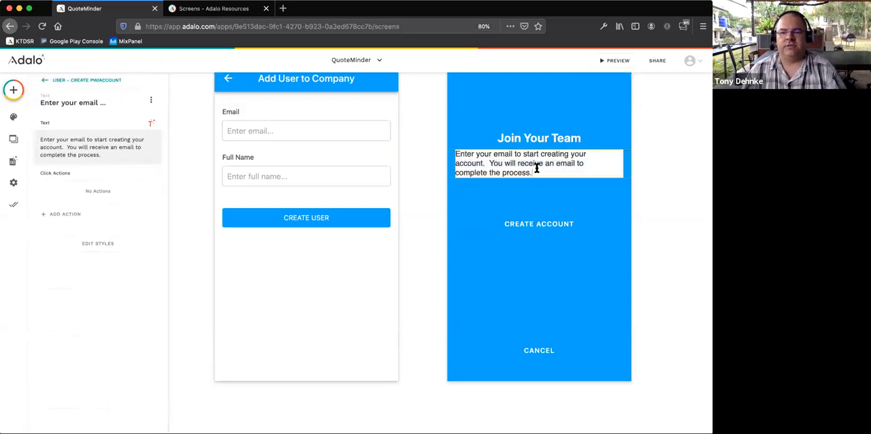
triple_click(536, 169)
click(537, 168)
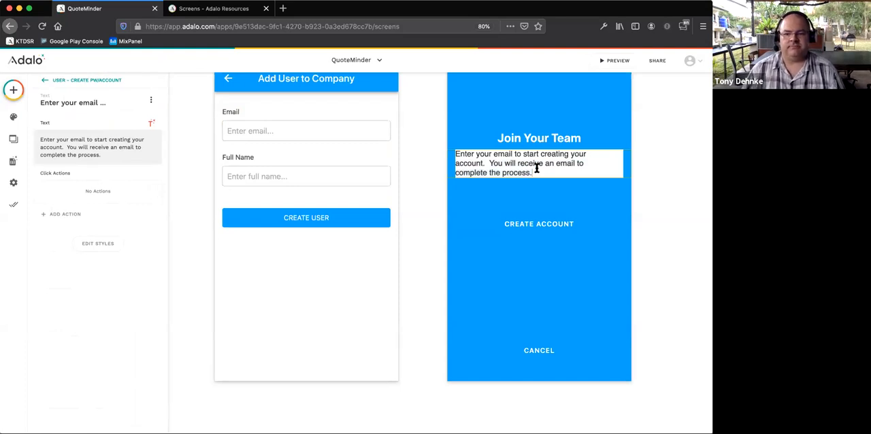
drag(532, 171, 554, 180)
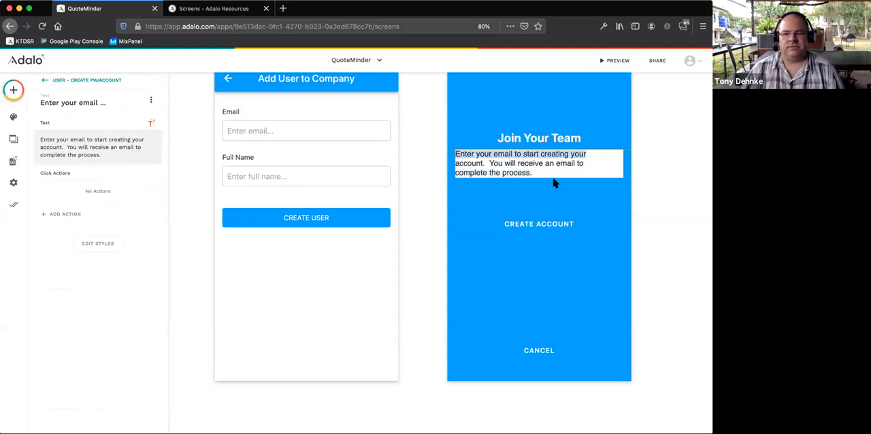
key(BackSpace)
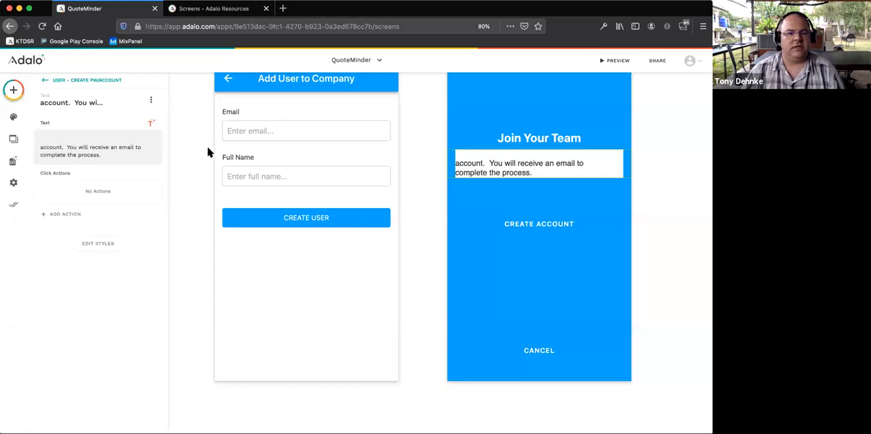
triple_click(117, 155)
key(BackSpace)
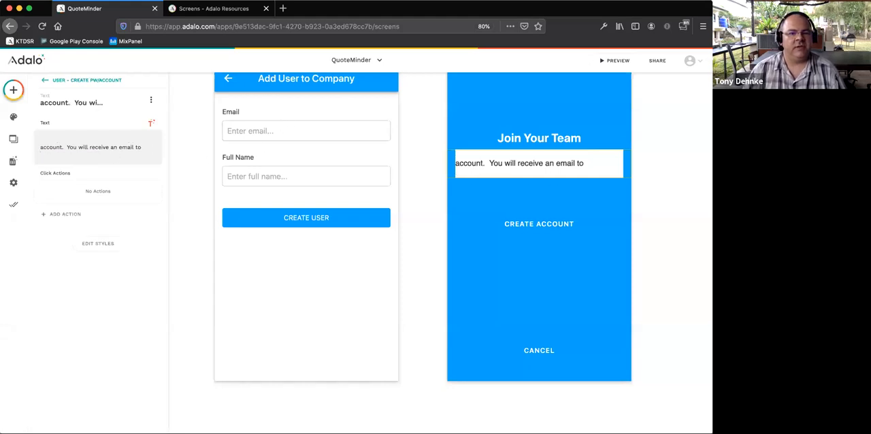
key(BackSpace)
drag(141, 146, 13, 148)
key(BackSpace)
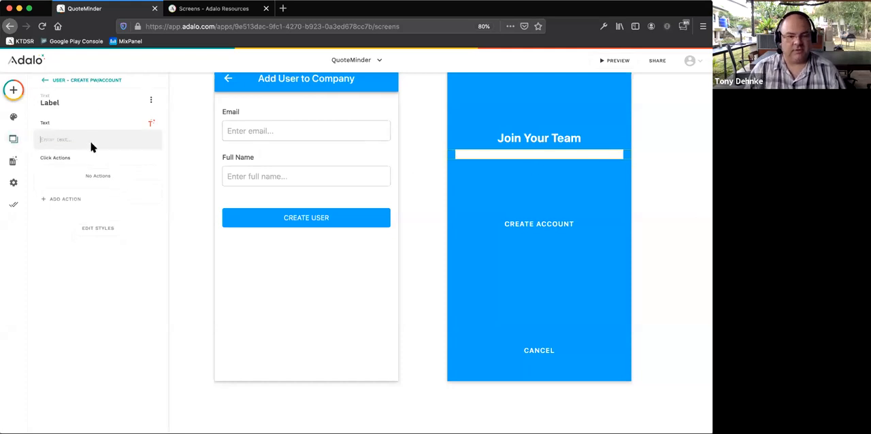
- Enter "To join your company click below" as the first line of the instruction text under the heading
text(TO joi)
key(BackSpace)
key(BackSpace)
key(BackSpace)
key(BackSpace)
key(BackSpace)
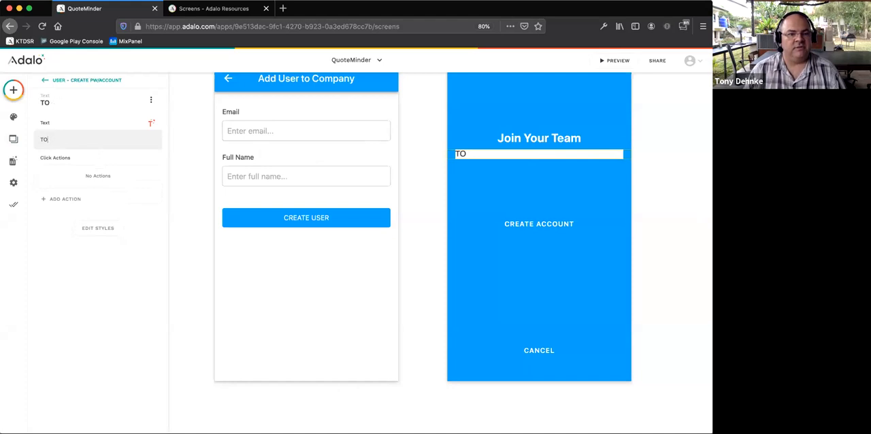
text(o joing)
key(BackSpace)
text(your )
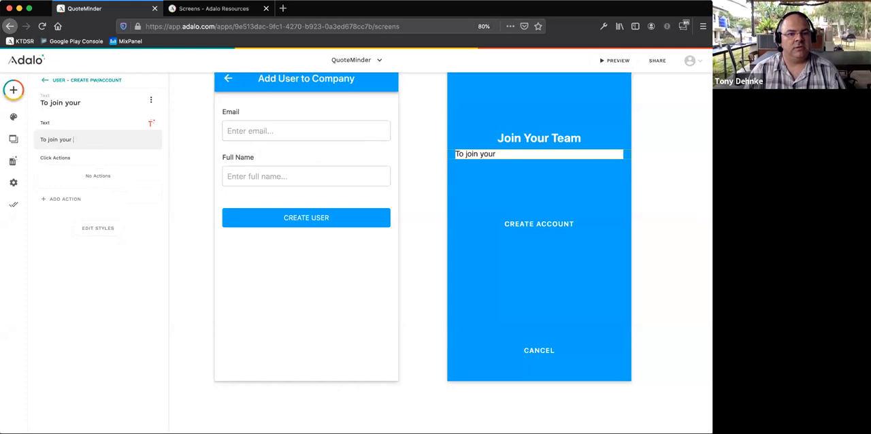
text(coimpa)
key(BackSpace)
key(BackSpace)
key(BackSpace)
key(BackSpace)
text(mpany )
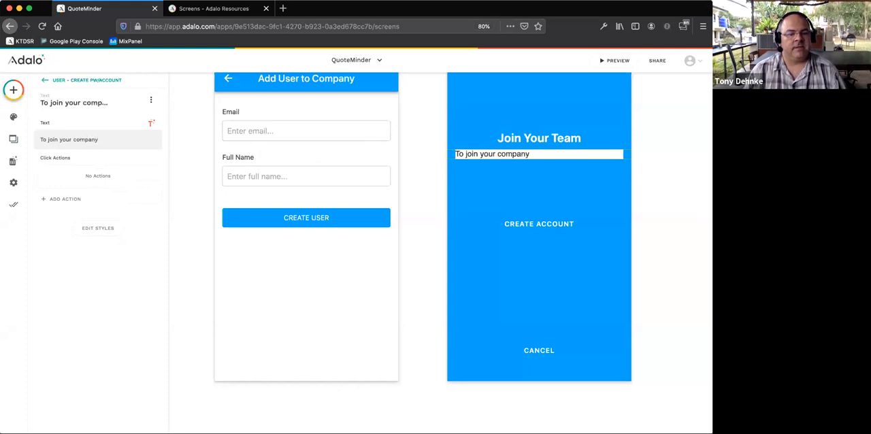
text(click be)
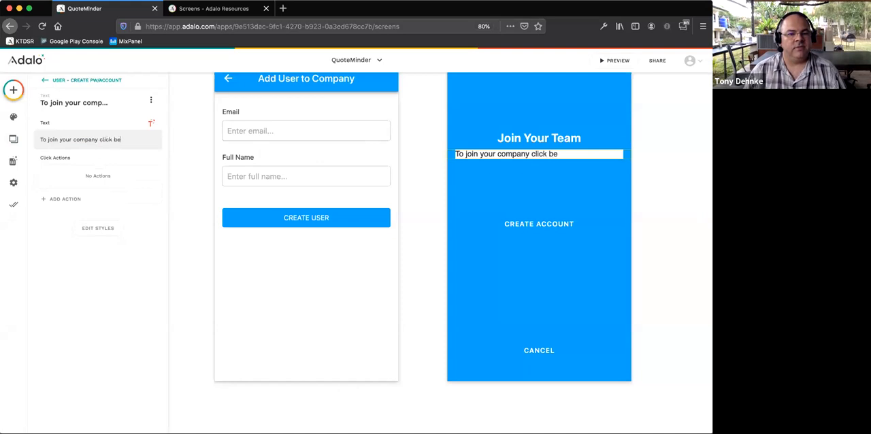
text(low toyour)
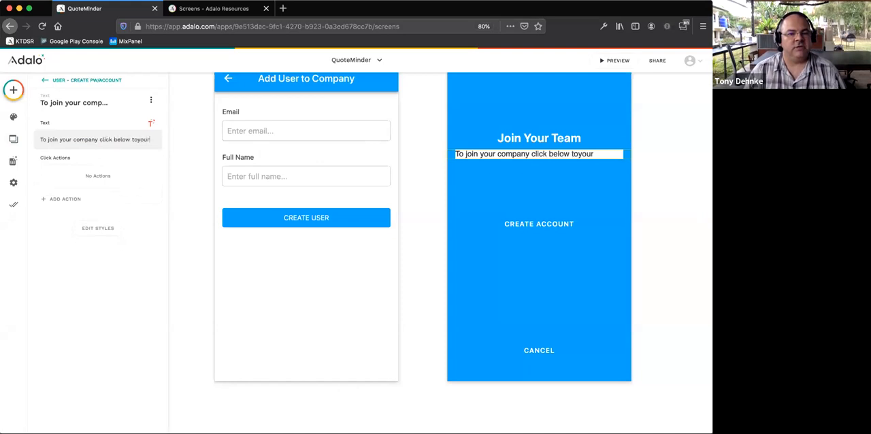
key(BackSpace)
key(BackSpace)
key(BackSpace)
text(your)
key(BackSpace)
key(BackSpace)
key(BackSpace)
key(BackSpace)
key(BackSpace)
key(BackSpace)
key(BackSpace)
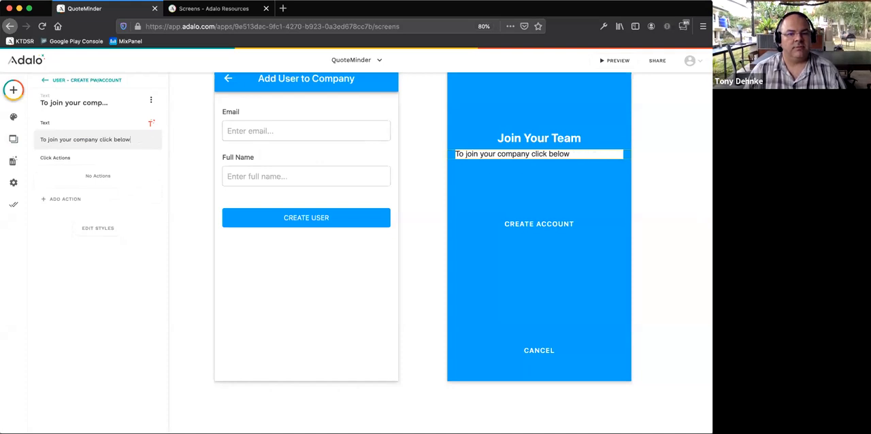
- Add "to reset your password and login." as the second line of the instruction text under the Join Your Team heading
key(Return)
text(to reset your passowrd)
key(BackSpace)
key(BackSpace)
key(BackSpace)
key(BackSpace)
text(word)
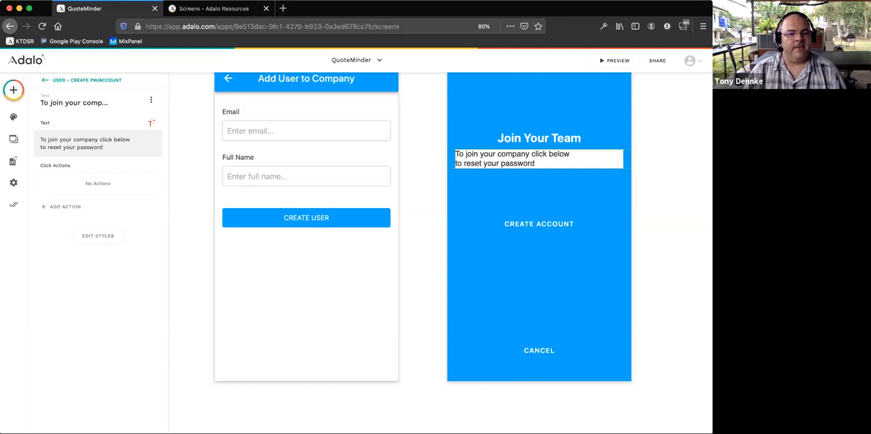
text( and b)
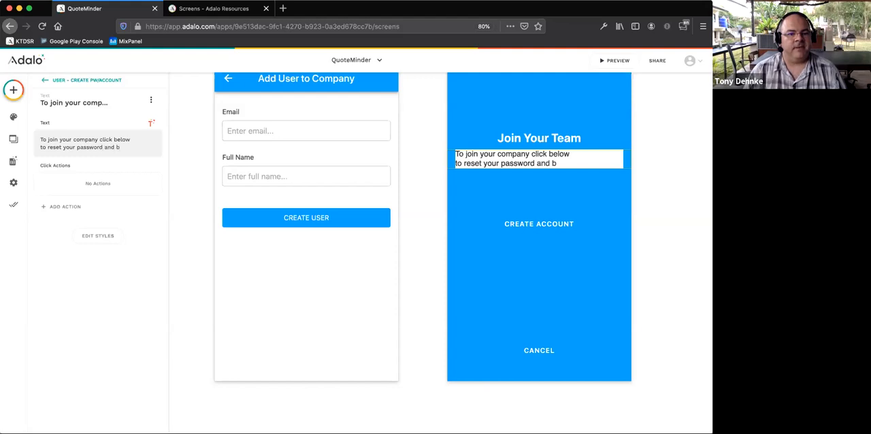
key(BackSpace)
text(log)
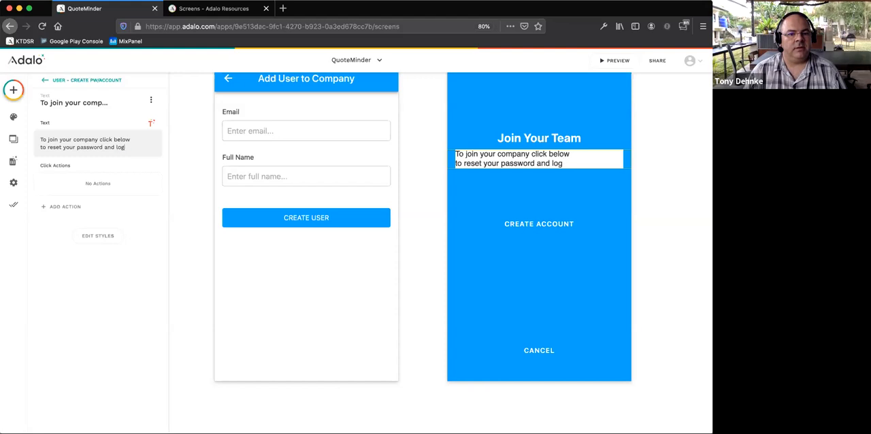
text(in.)
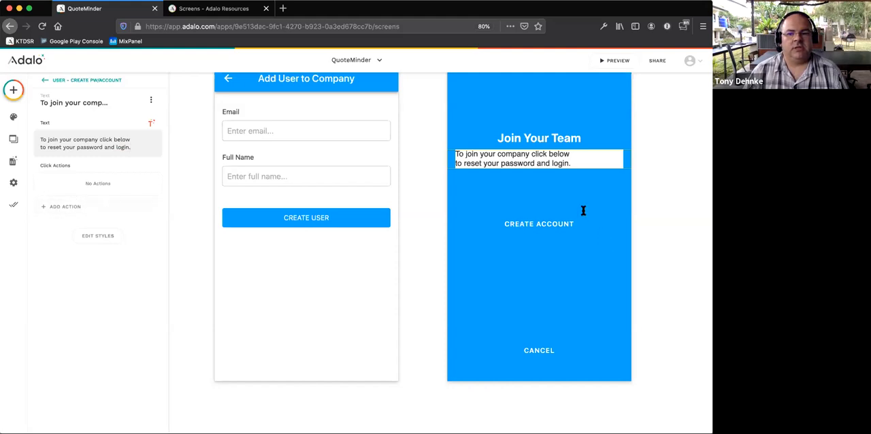
- Move the instruction text down toward the Create Account button, centre-align it and set its font weight to Semibold
click(518, 161)
drag(534, 161, 534, 180)
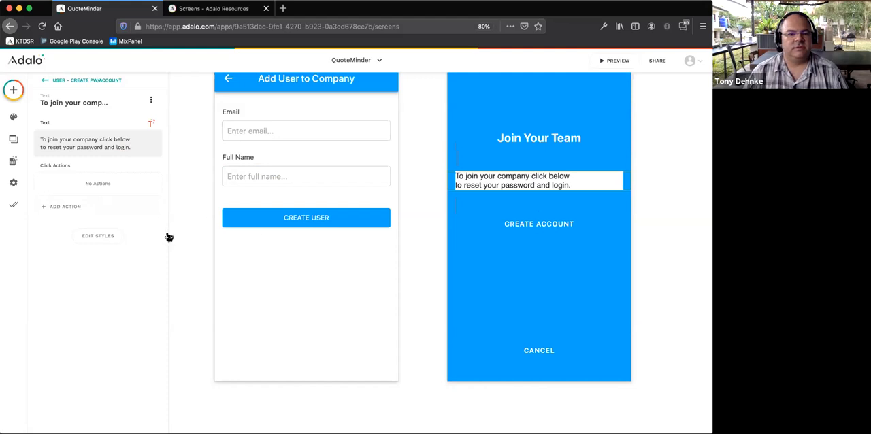
click(89, 235)
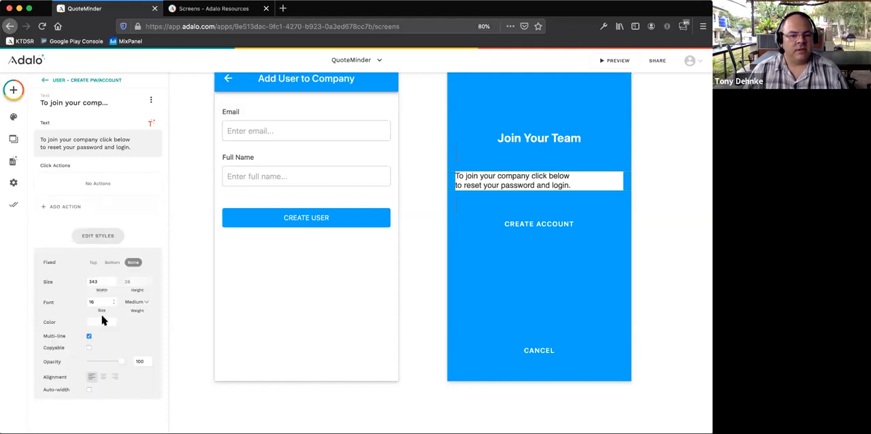
click(106, 376)
click(141, 301)
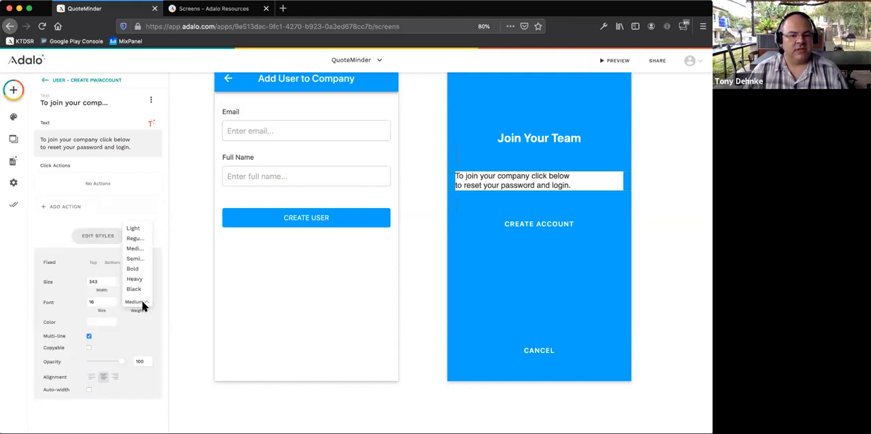
click(142, 259)
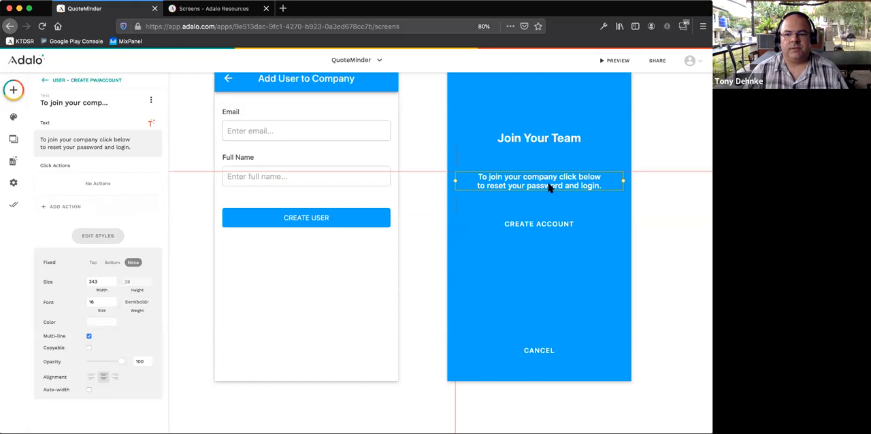
- Move the Create Account button slightly up toward the instruction text and change its label to "Join your Company"
drag(540, 231, 536, 225)
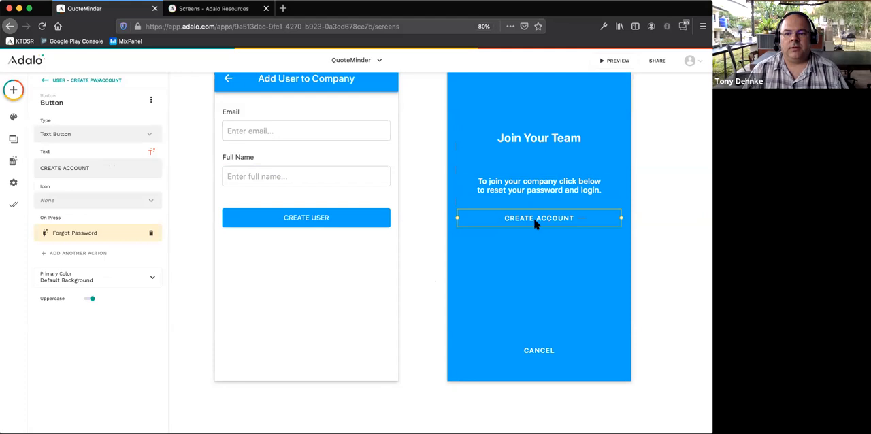
triple_click(102, 168)
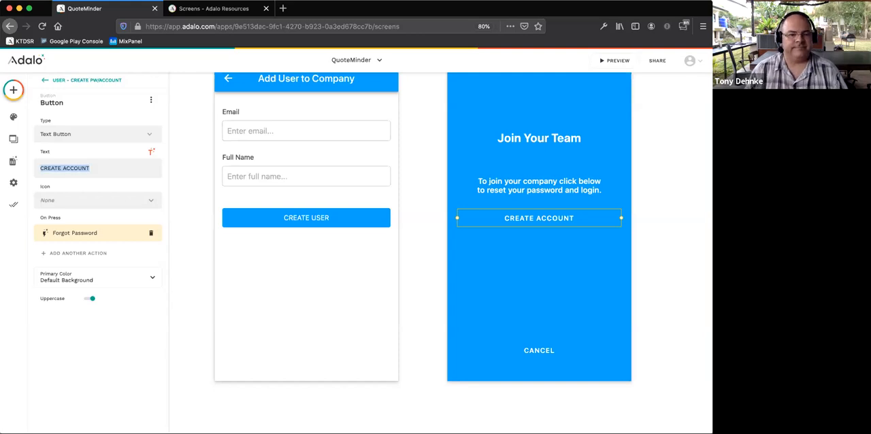
text(STAR)
key(BackSpace)
key(BackSpace)
key(BackSpace)
key(BackSpace)
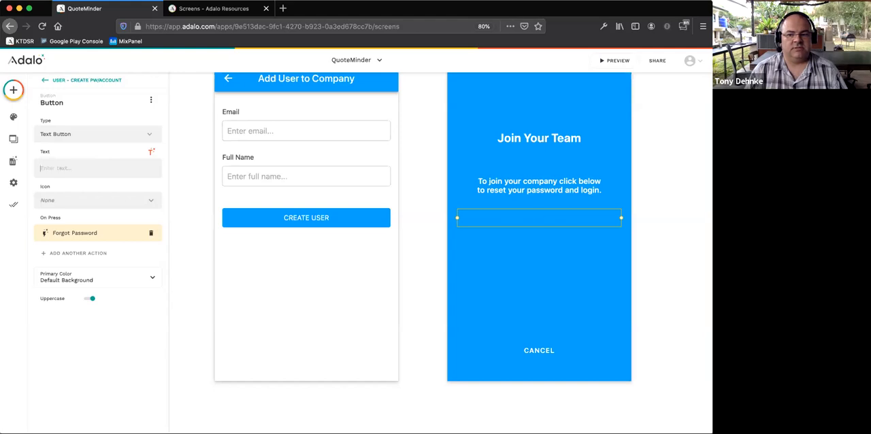
text(Join your)
text(Compan)
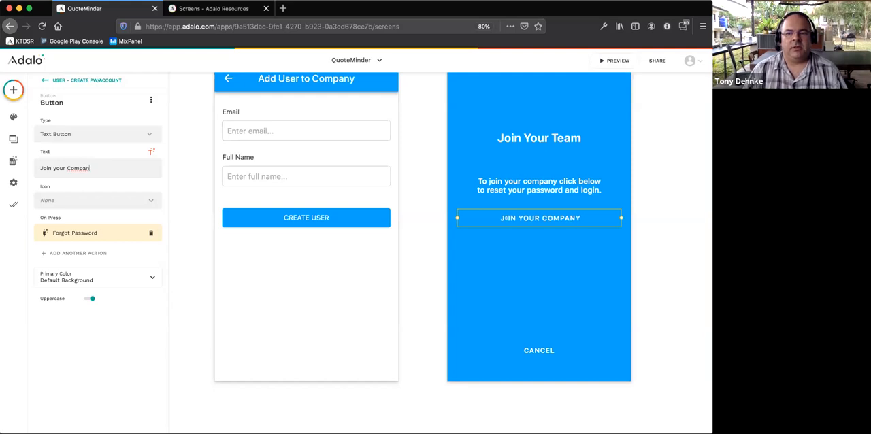
text(y)
- Replace the Join Your Team heading with "WELCOME!" and "LET'S GET STARTED" on two lines
click(530, 138)
triple_click(85, 139)
text(WEL)
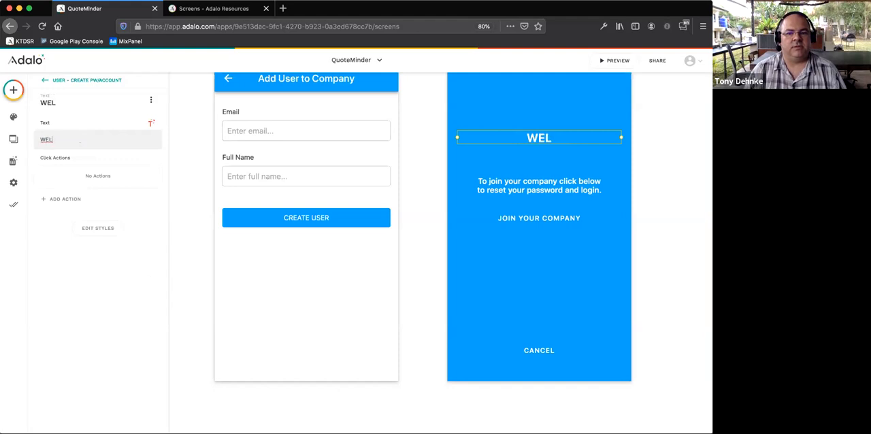
text(COMe)
key(BackSpace)
text(E!)
key(Return)
text(Le)
key(BackSpace)
text(ETS)
key(BackSpace)
text('S)
key(BackSpace)
key(BackSpace)
text(")
key(BackSpace)
text(')
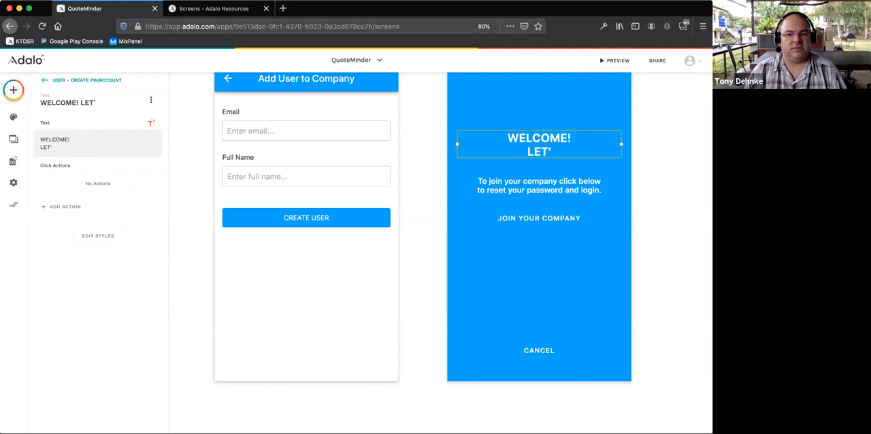
text(S GET STARTED)
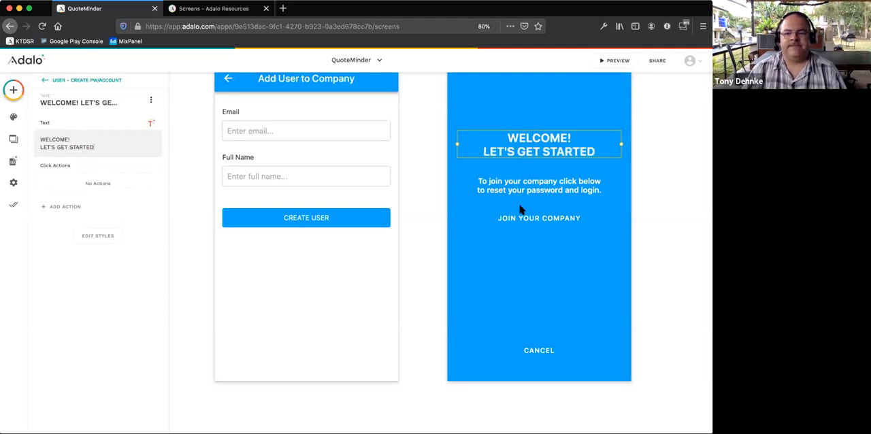
click(636, 227)
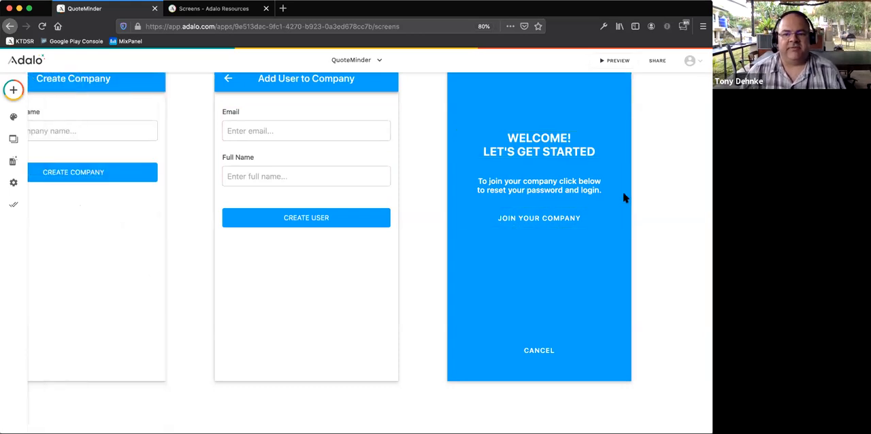
- Preview the app and test the Join Your Company flow by submitting a password reset request for the user's email address
click(611, 63)
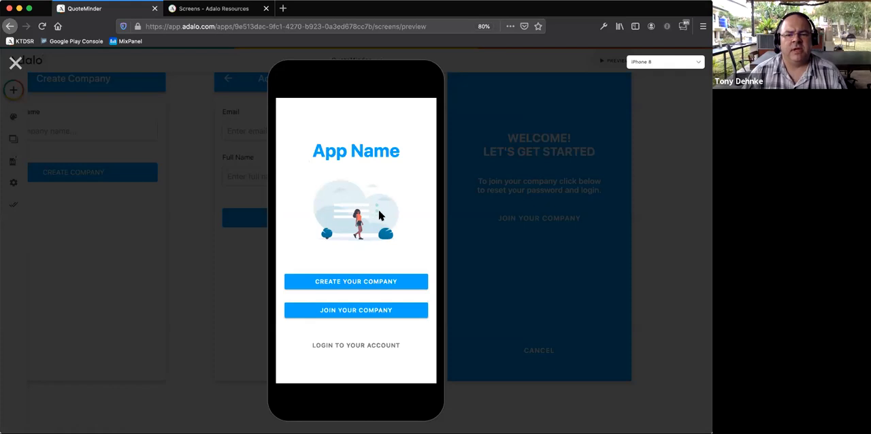
click(354, 314)
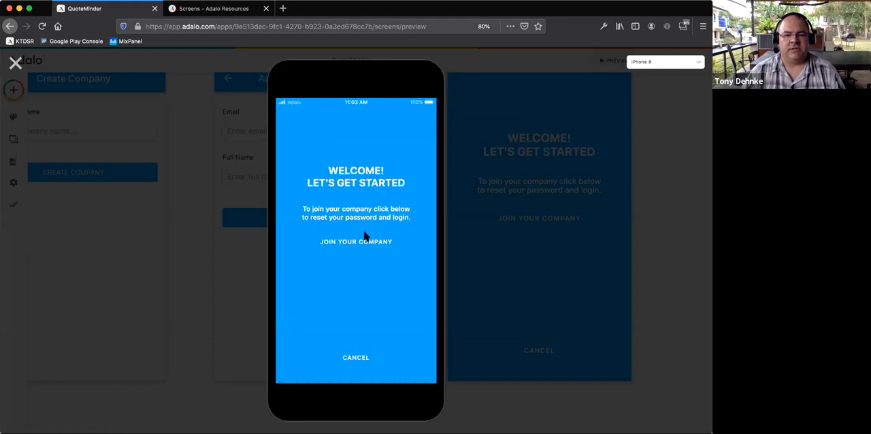
click(359, 243)
click(315, 180)
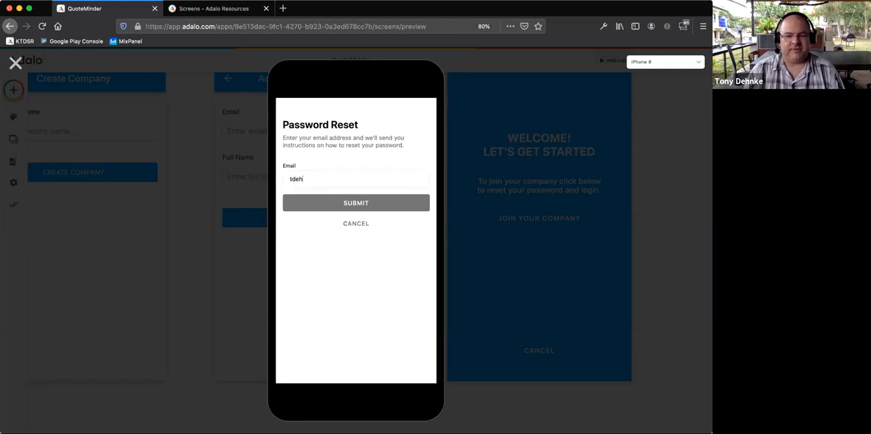
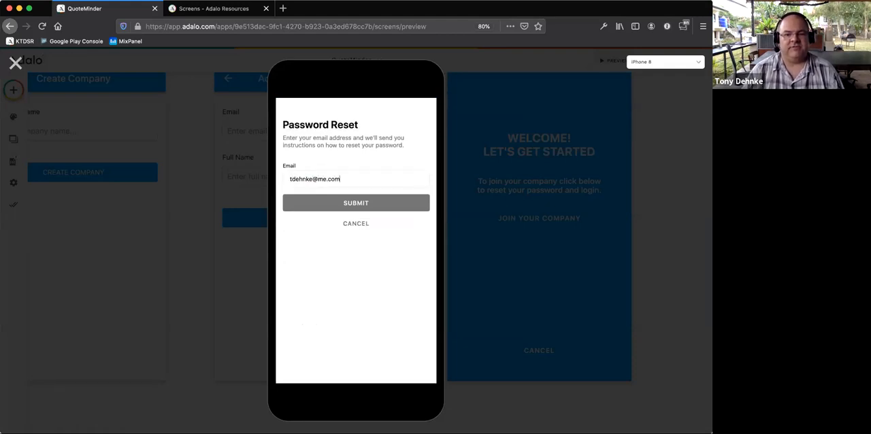
click(357, 203)
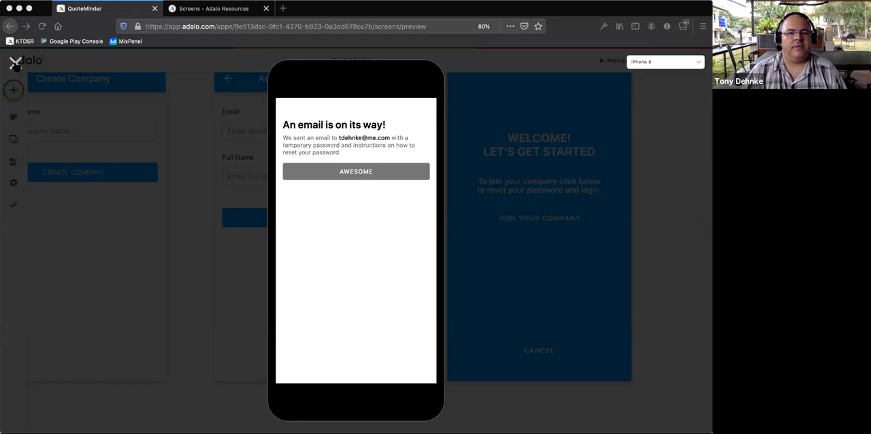
- Close the preview and examine the Users and Companies collections in the app's database
click(37, 131)
click(13, 161)
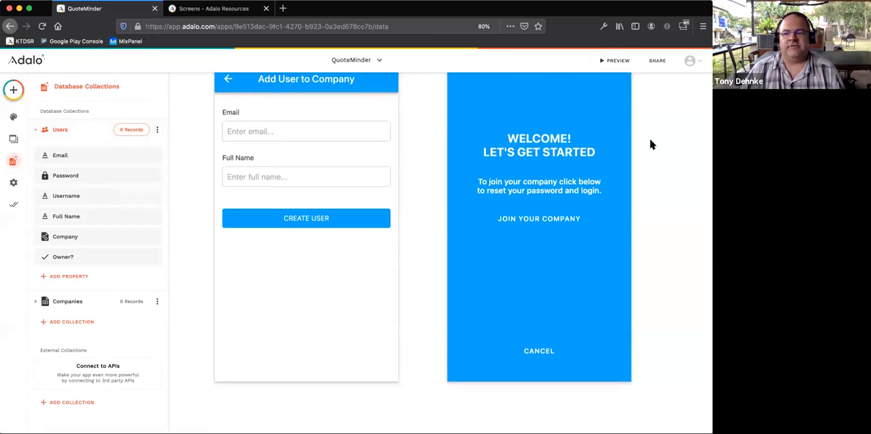
scroll(636, 126, up, 2)
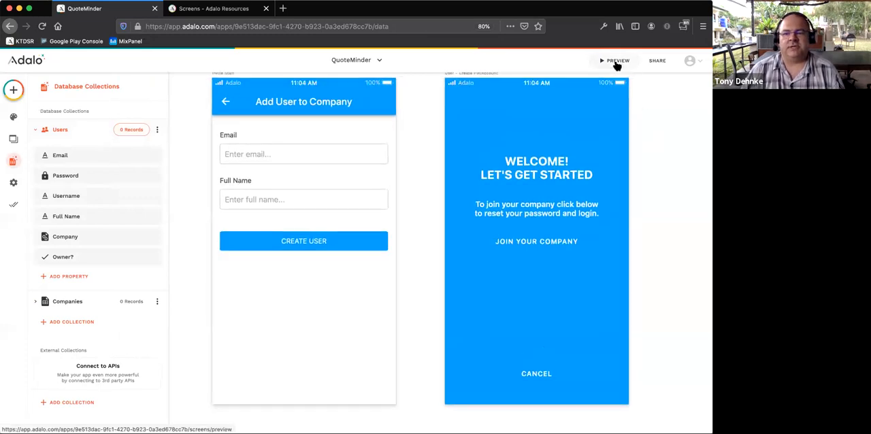
- Preview the app again and sign up for a company account, entering the account password and the owner's full name
click(617, 62)
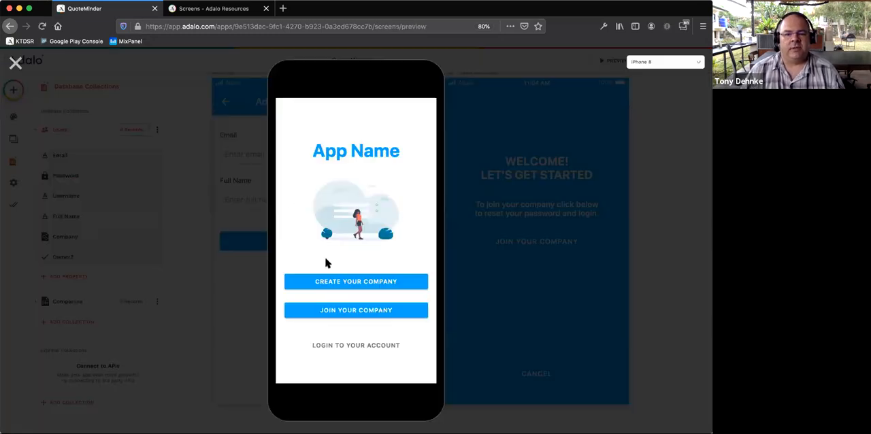
click(347, 285)
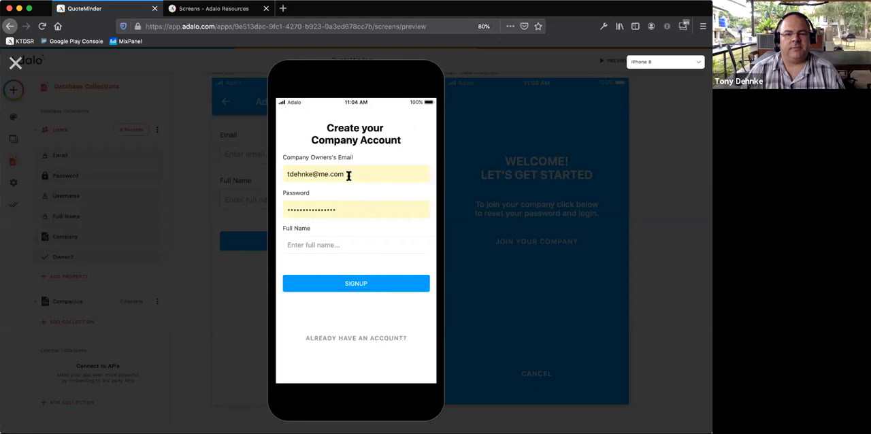
double_click(341, 212)
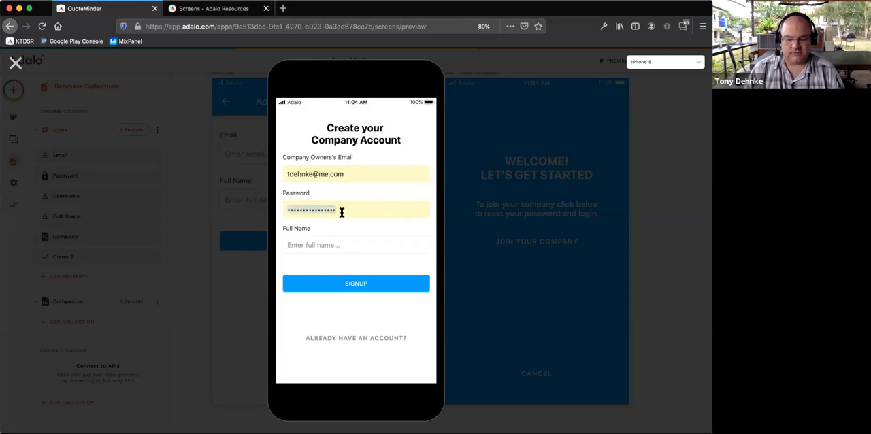
text(123)
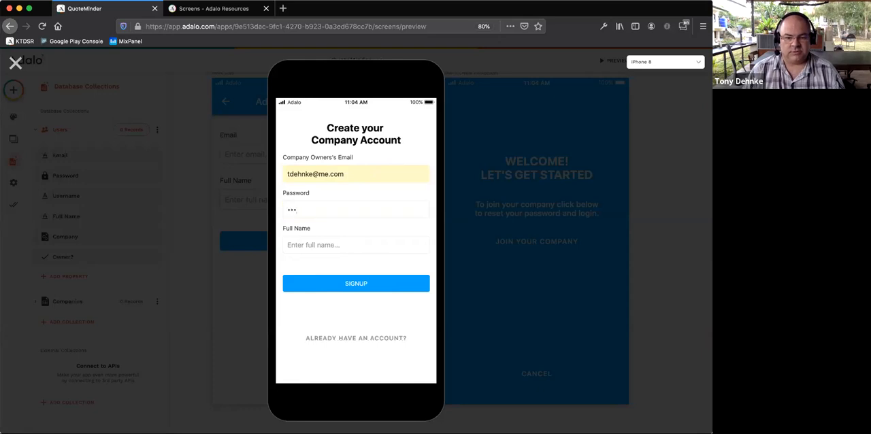
text(45678)
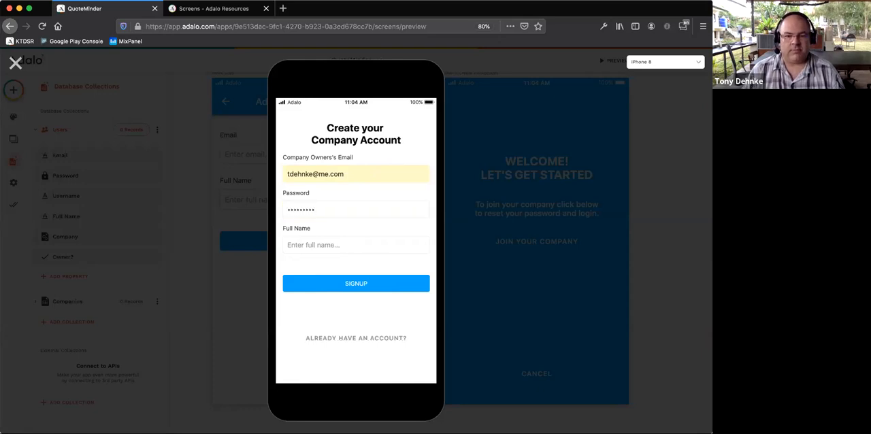
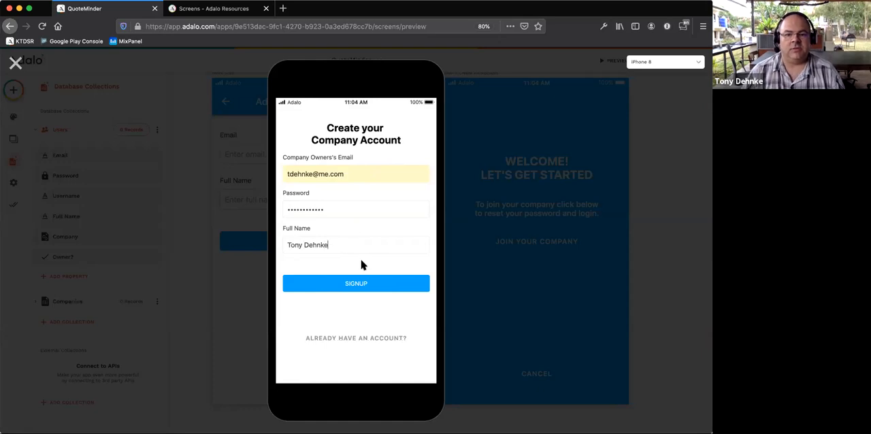
click(349, 285)
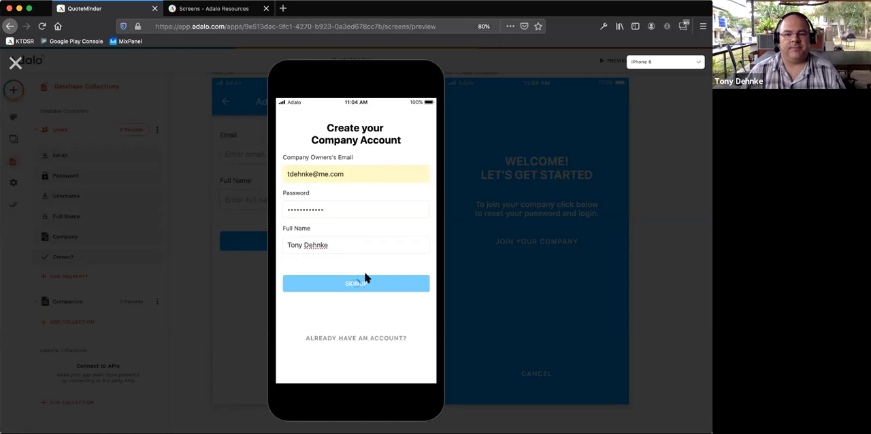
click(185, 112)
- Create a company named "Demo Company" in the previewed app
click(306, 164)
text(DEM)
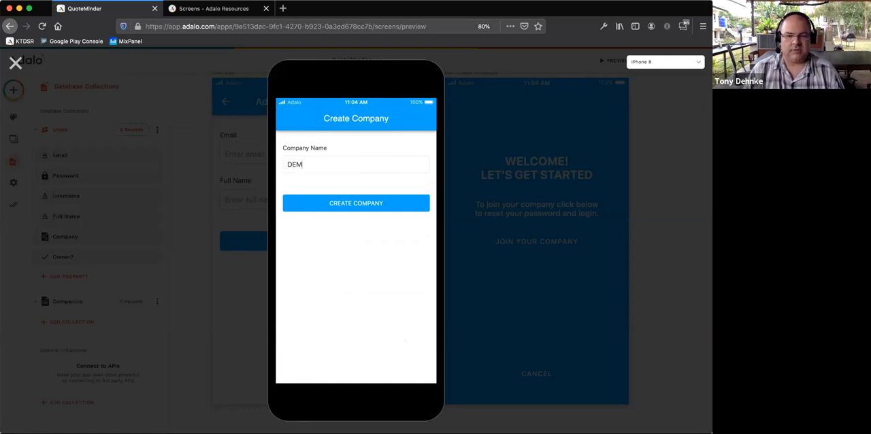
key(BackSpace)
key(BackSpace)
text(emo C)
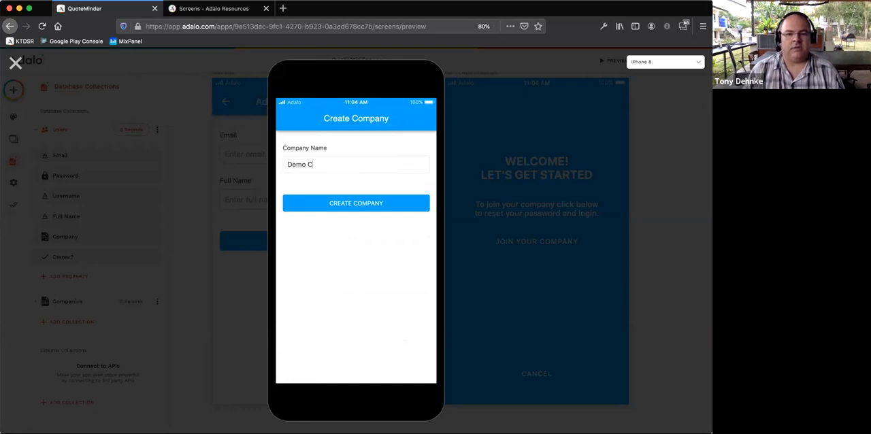
text(ompany)
click(343, 203)
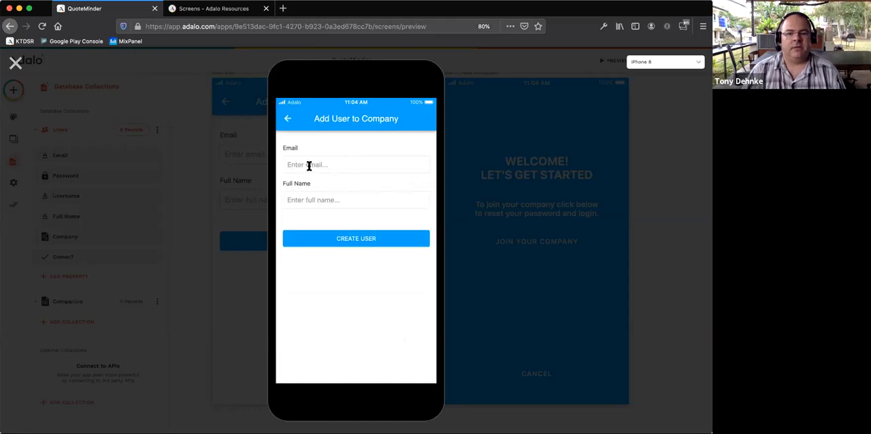
- Create a user for the company in the previewed app, filling in the user's email address and full name
click(309, 165)
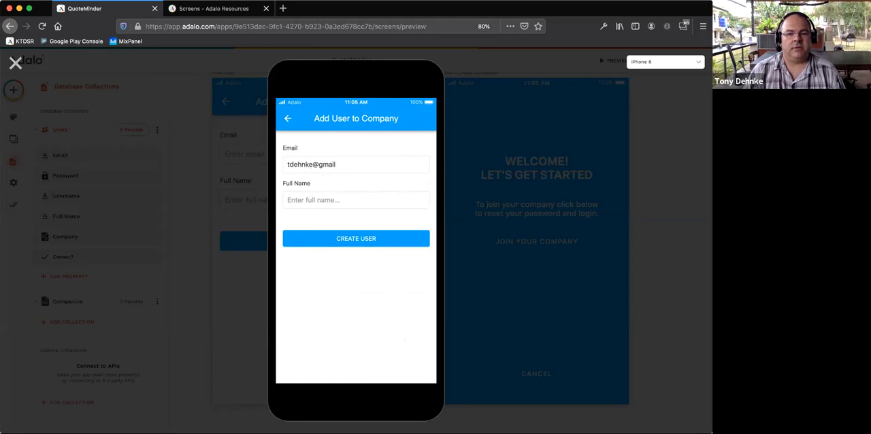
key(BackSpace)
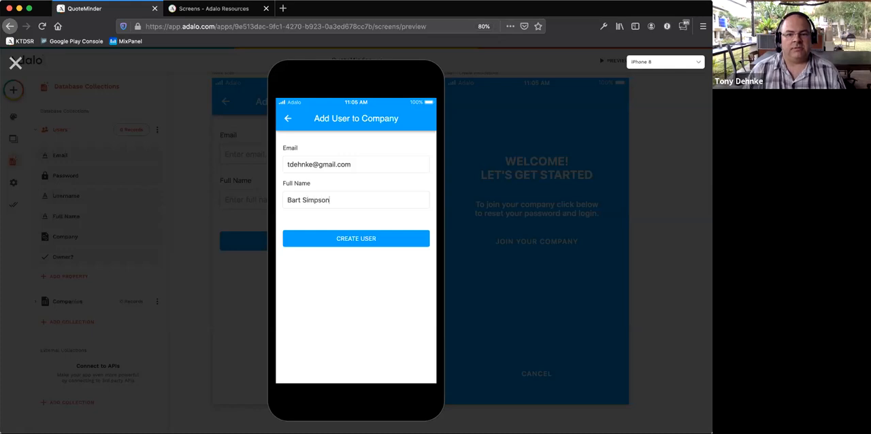
click(358, 244)
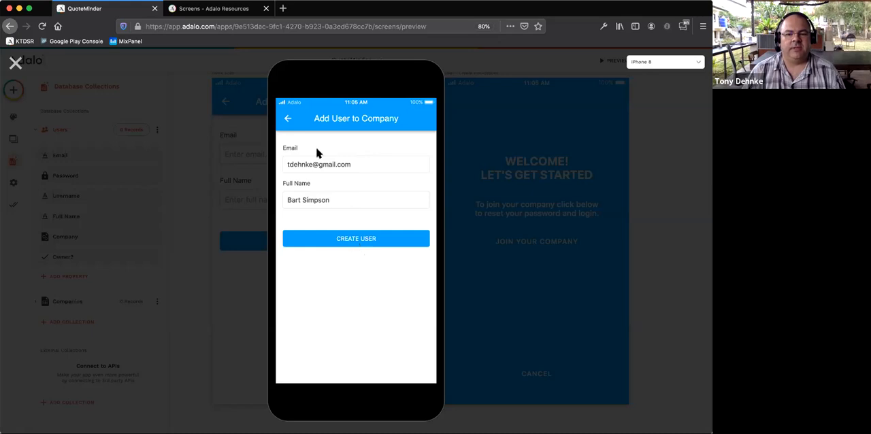
click(357, 241)
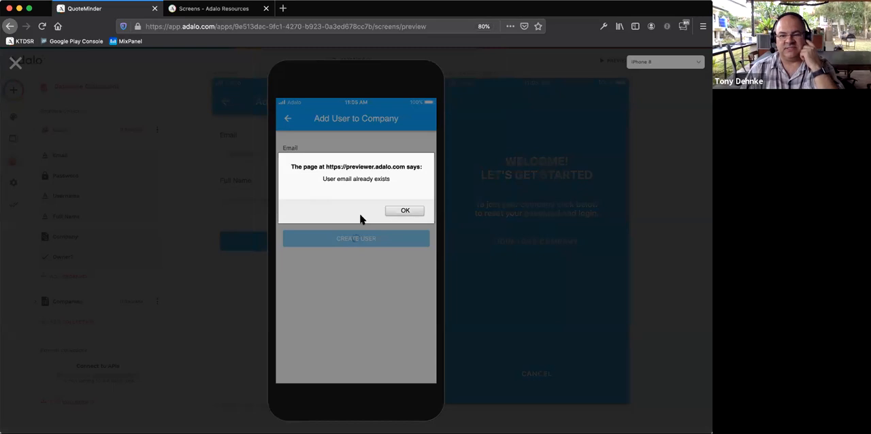
click(400, 210)
click(400, 210)
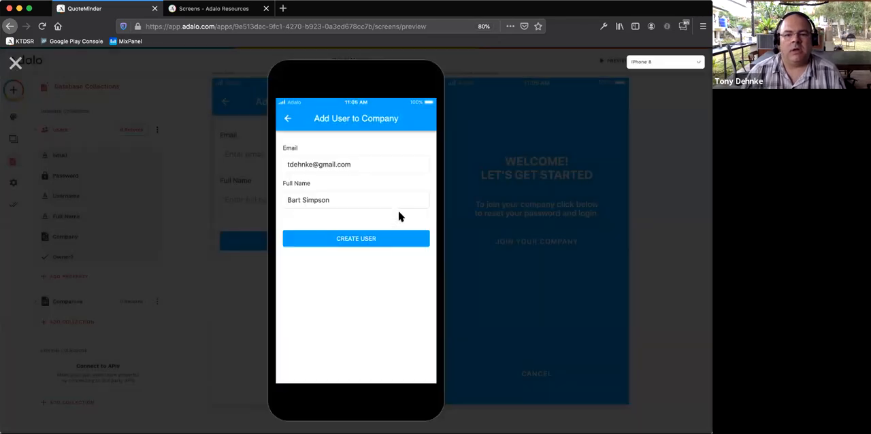
- Close the preview and check the records in the Users collection for the added user
click(16, 63)
click(130, 135)
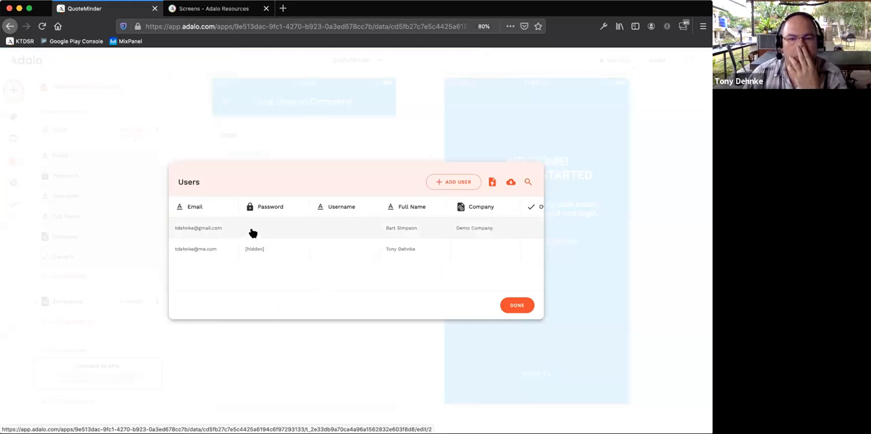
click(520, 307)
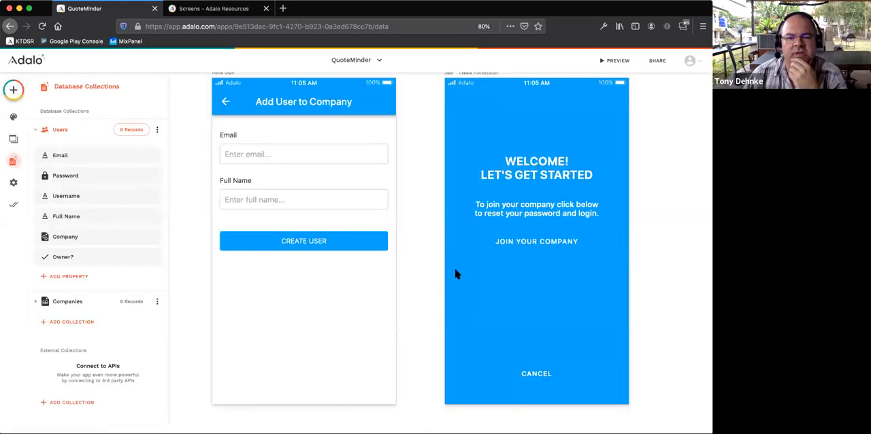
- Examine the Sign Up action settings of the signup form on the company owner's account screen
scroll(366, 195, left, 1)
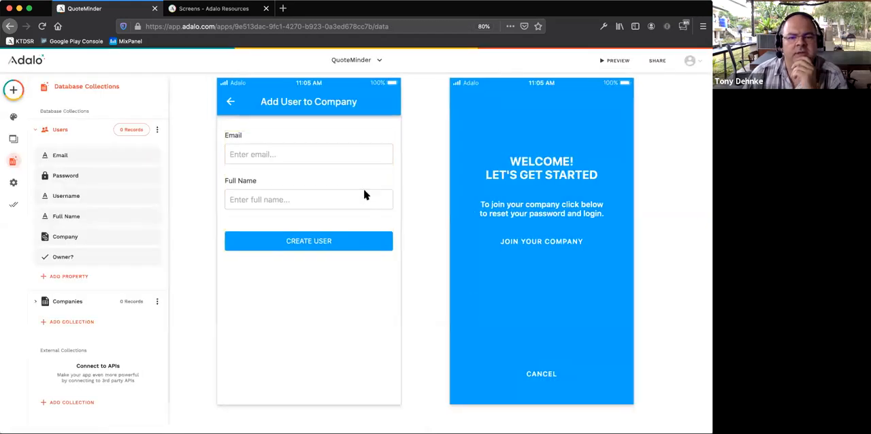
scroll(364, 195, left, 10)
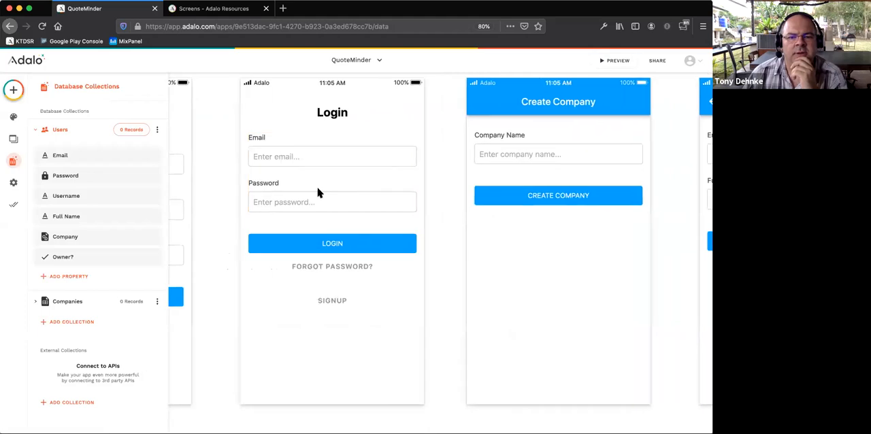
scroll(318, 194, left, 5)
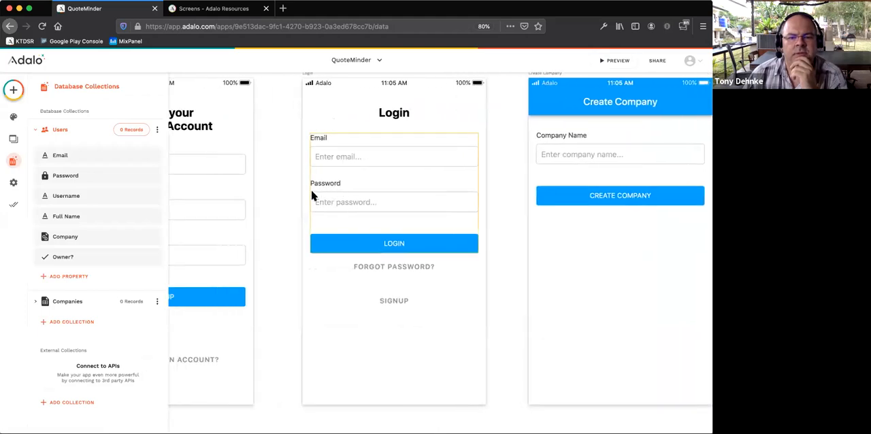
scroll(312, 196, left, 8)
click(345, 296)
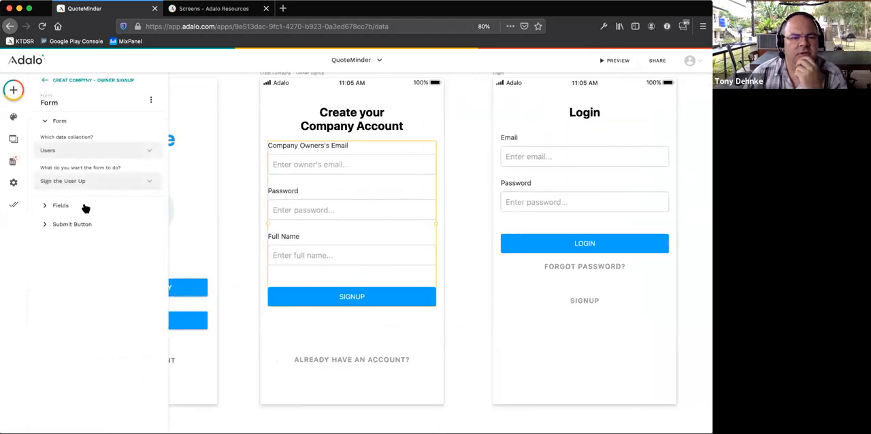
click(63, 225)
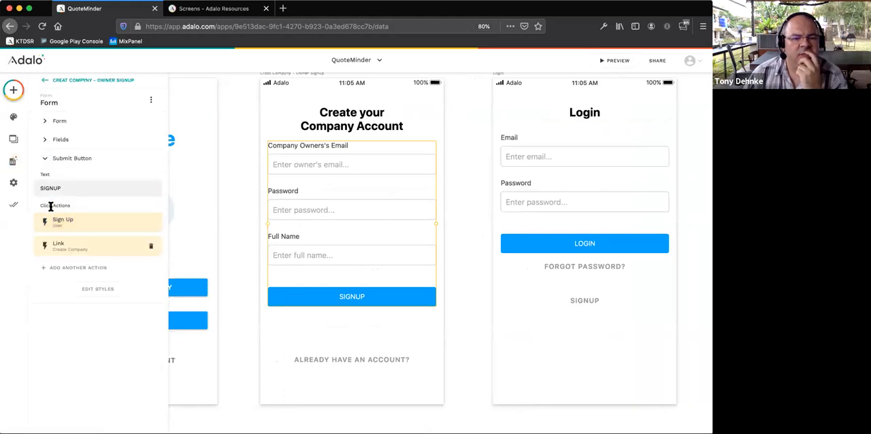
click(76, 230)
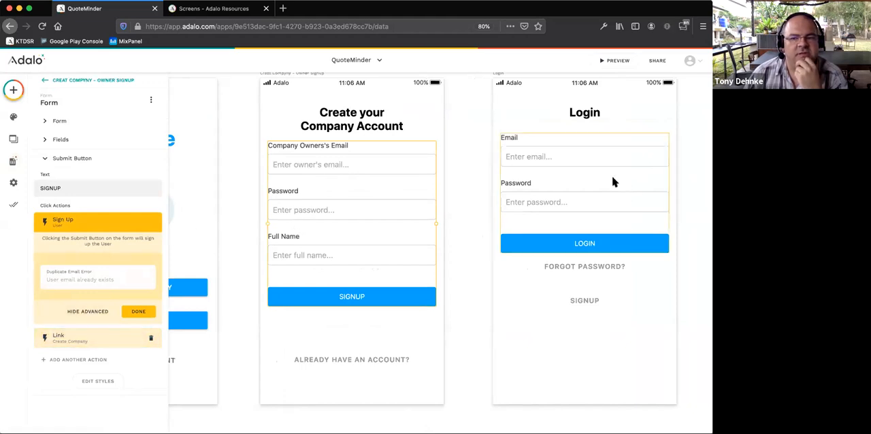
- Examine the submit actions of the Create Company form and the Add User to Company form
scroll(548, 183, right, 5)
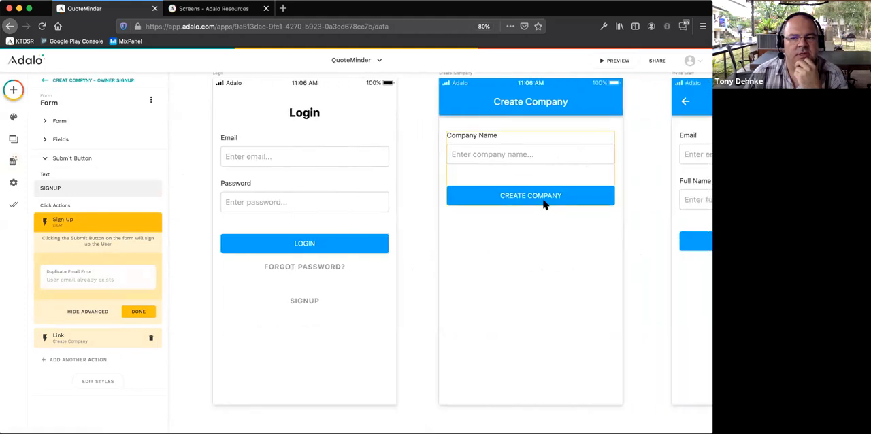
click(544, 201)
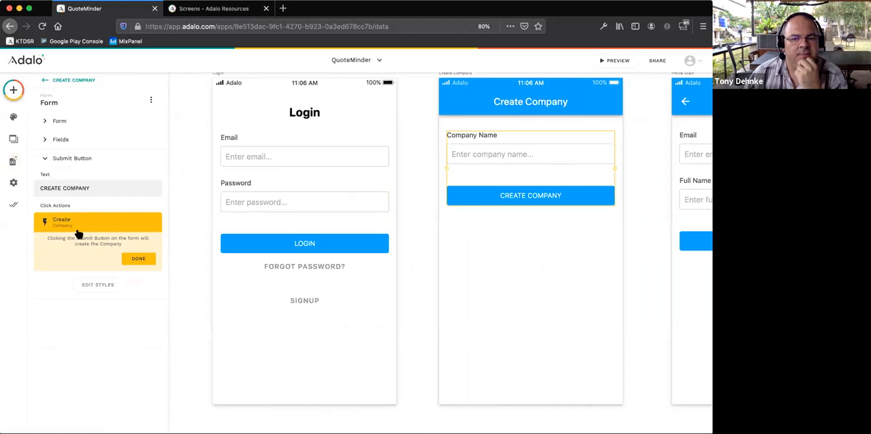
scroll(556, 232, right, 3)
scroll(552, 234, right, 4)
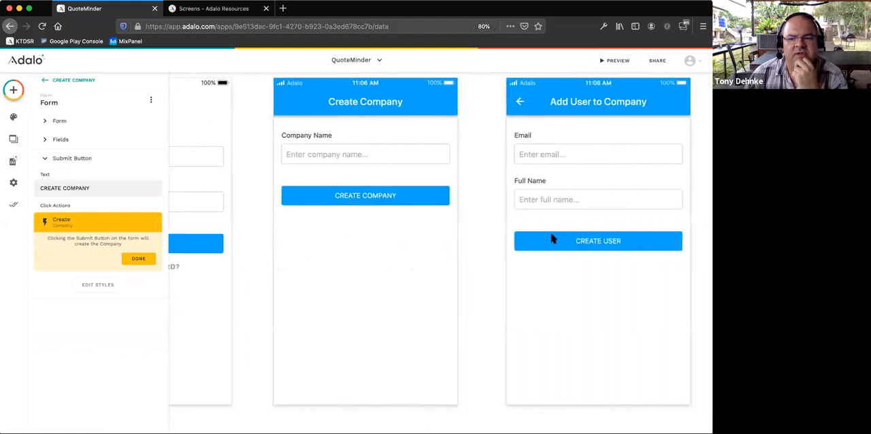
click(554, 238)
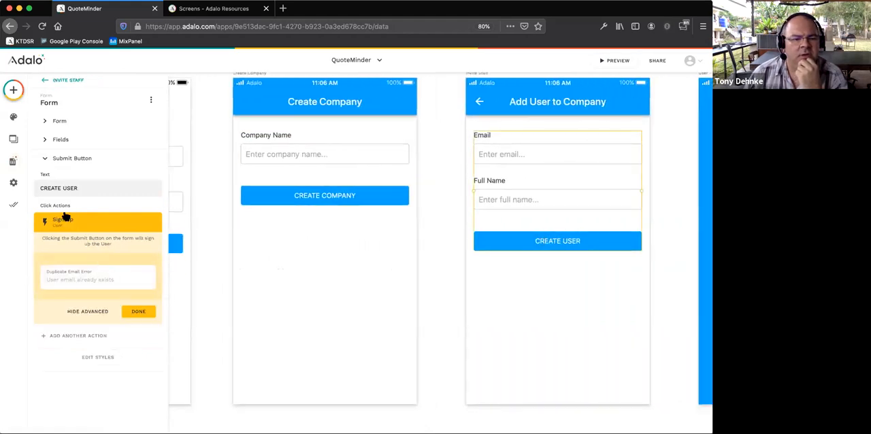
click(81, 227)
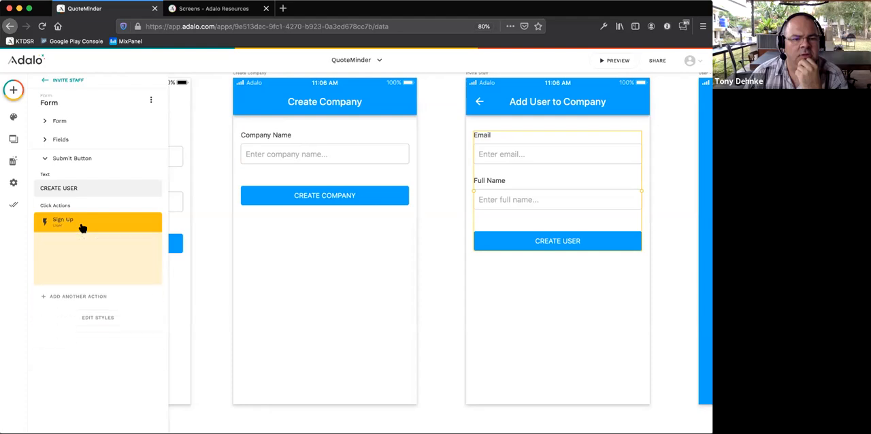
click(82, 227)
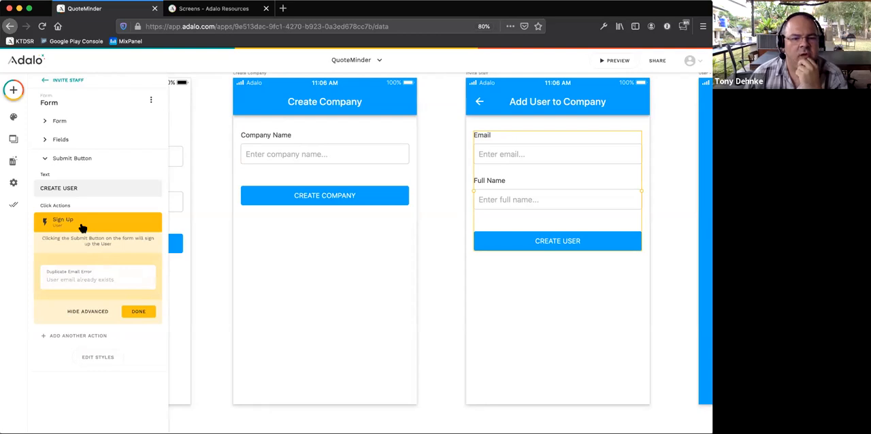
- Delete the existing form from the Add User to Company screen
click(665, 193)
click(568, 199)
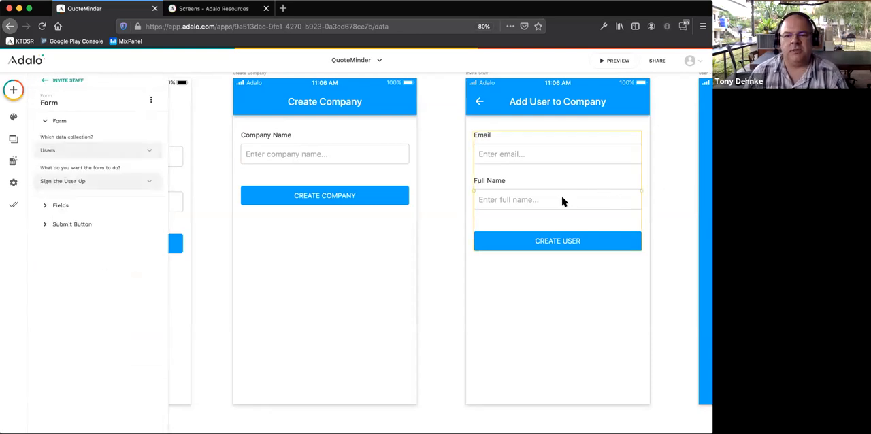
key(Delete)
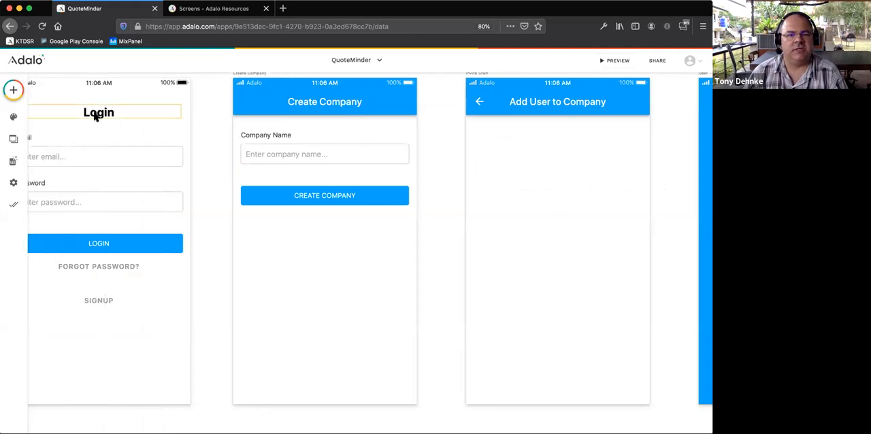
- Add a new form to the Add User to Company screen, connect it to the Users collection and review its available form actions
click(13, 91)
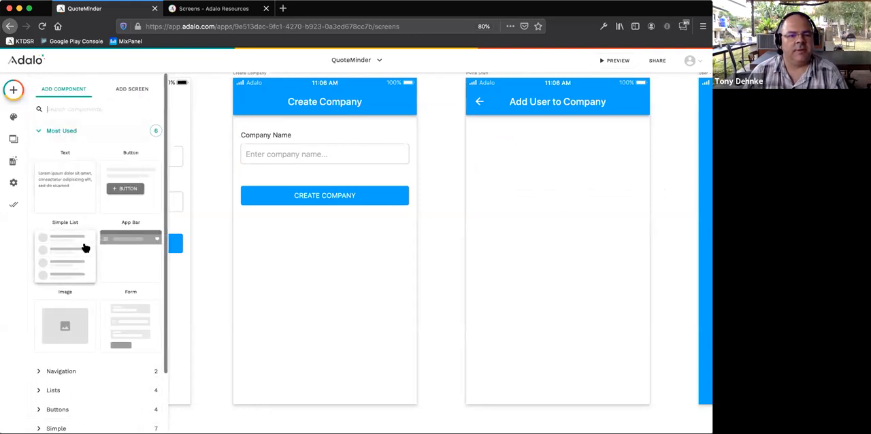
drag(136, 315, 573, 180)
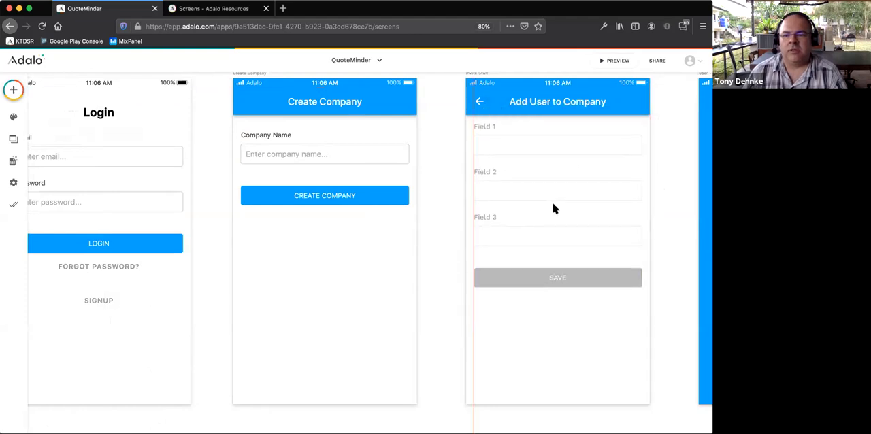
click(555, 208)
click(66, 150)
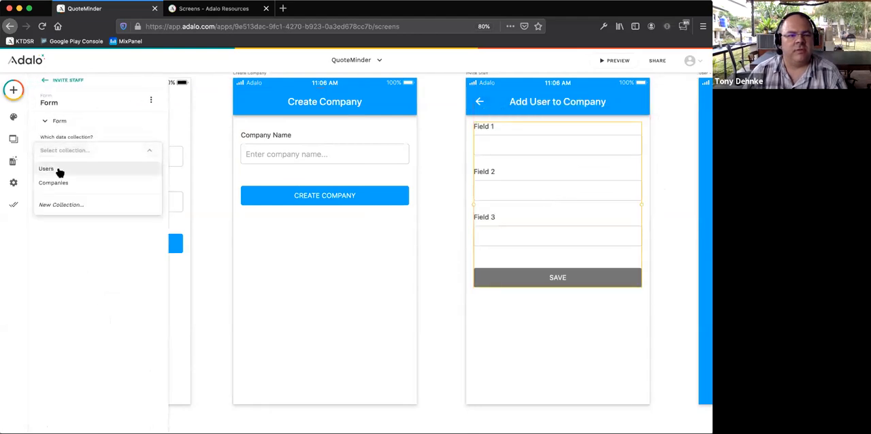
click(59, 170)
click(86, 183)
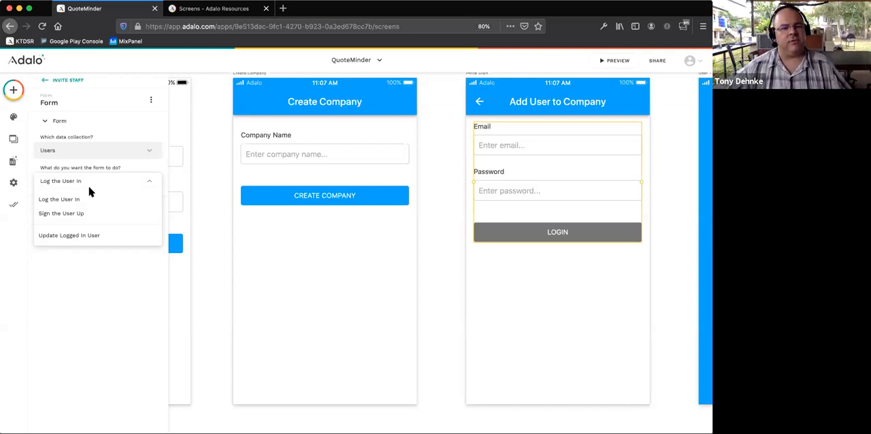
click(136, 286)
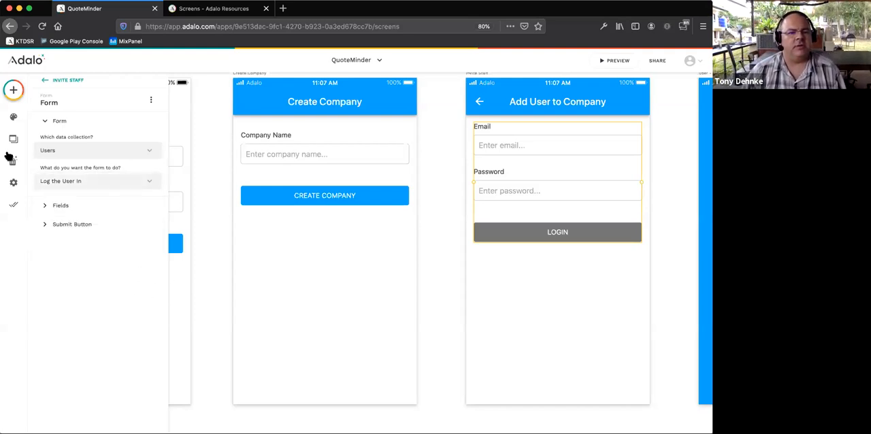
- Examine the Companies collection's records, its properties and the property types that can be added
click(11, 160)
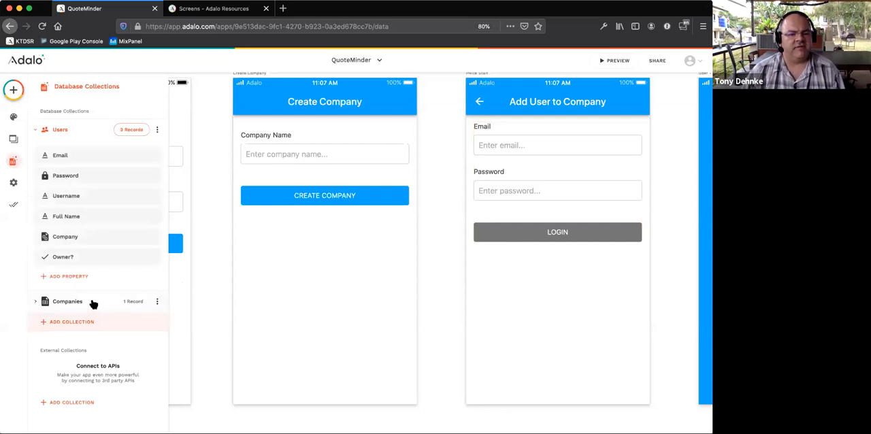
click(122, 302)
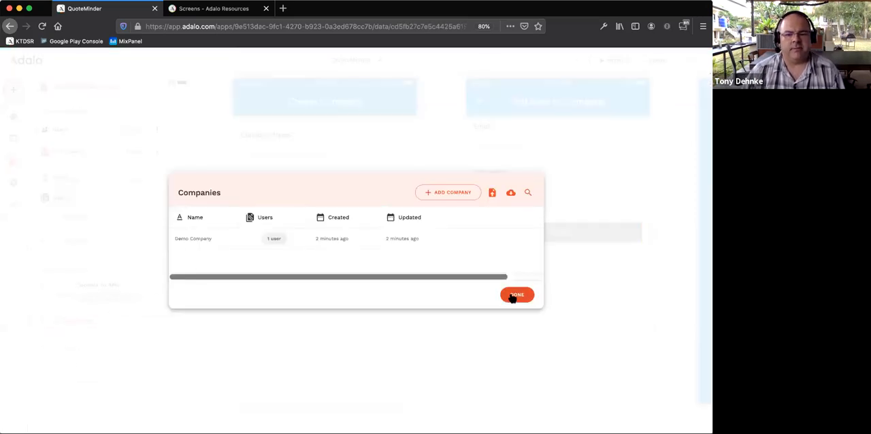
click(516, 294)
click(65, 219)
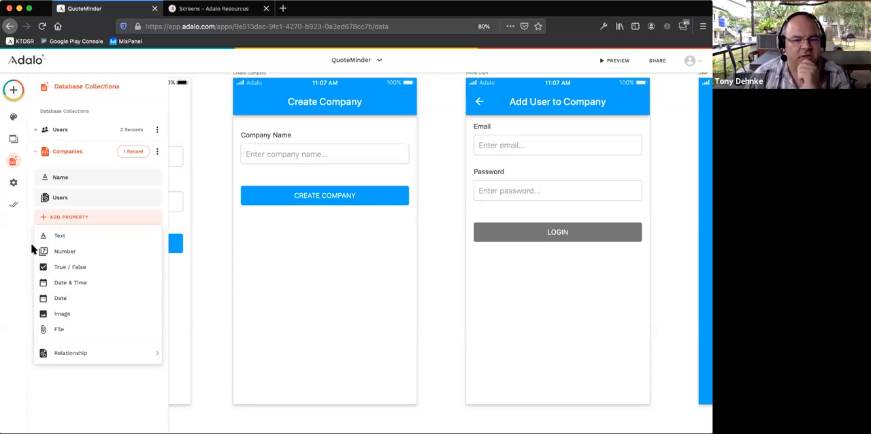
click(197, 253)
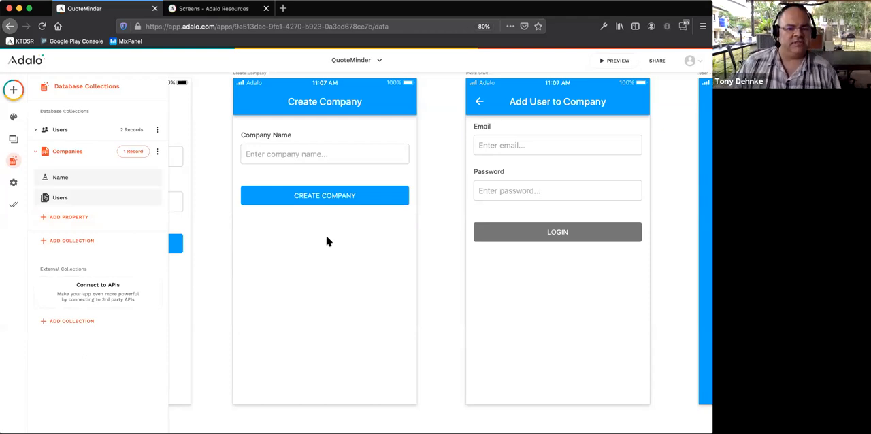
- Set the form on the Add User to Company screen to sign the user up
scroll(431, 236, right, 3)
scroll(431, 235, right, 6)
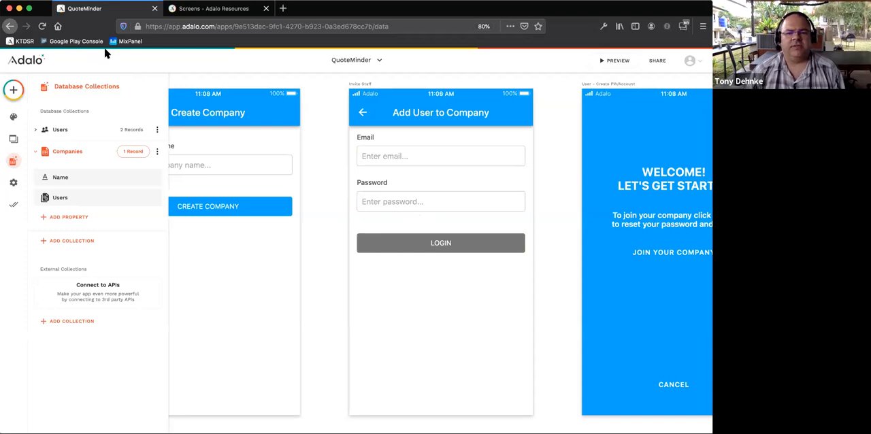
scroll(463, 171, right, 2)
scroll(464, 171, up, 1)
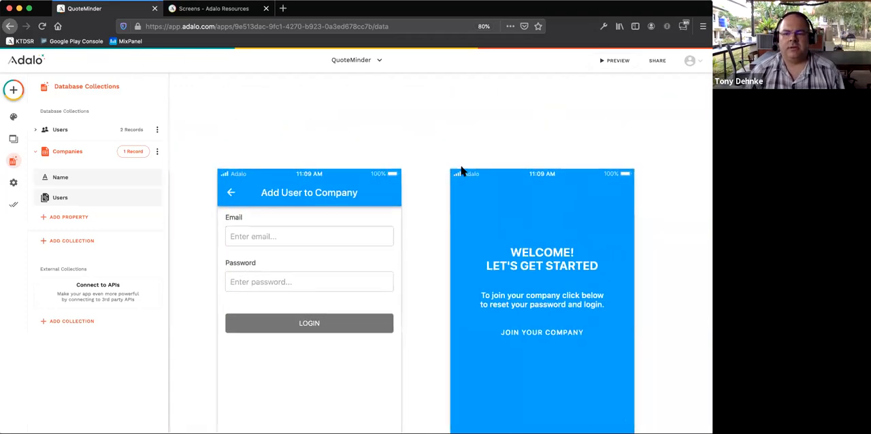
scroll(460, 170, down, 2)
scroll(460, 170, right, 1)
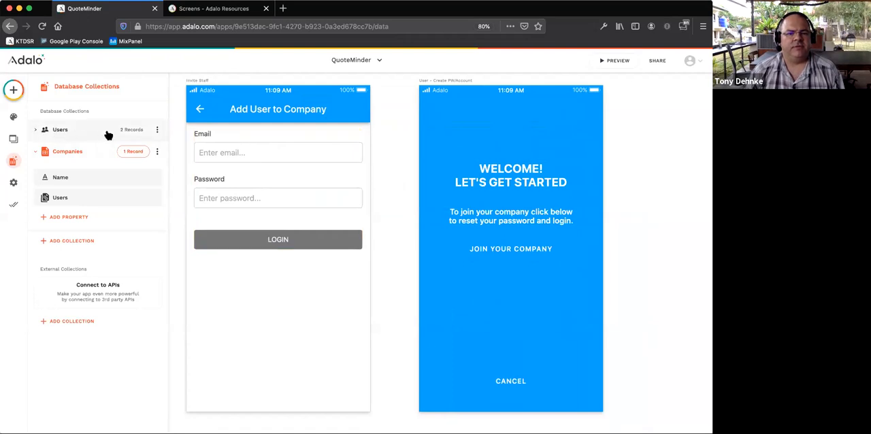
click(208, 139)
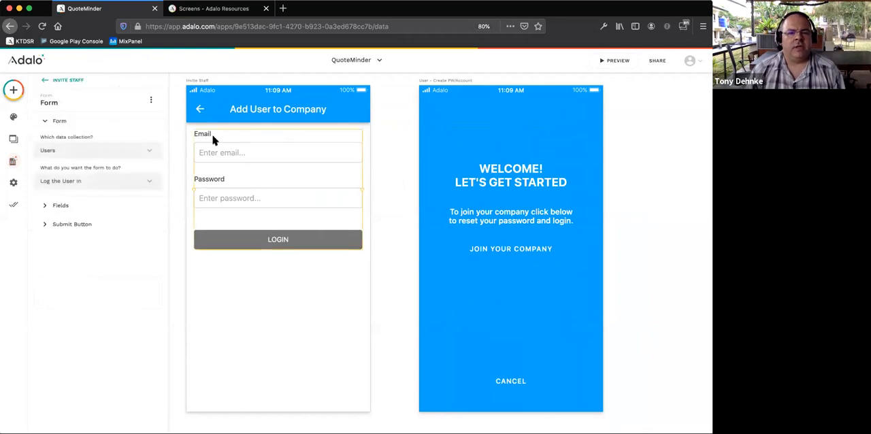
click(99, 188)
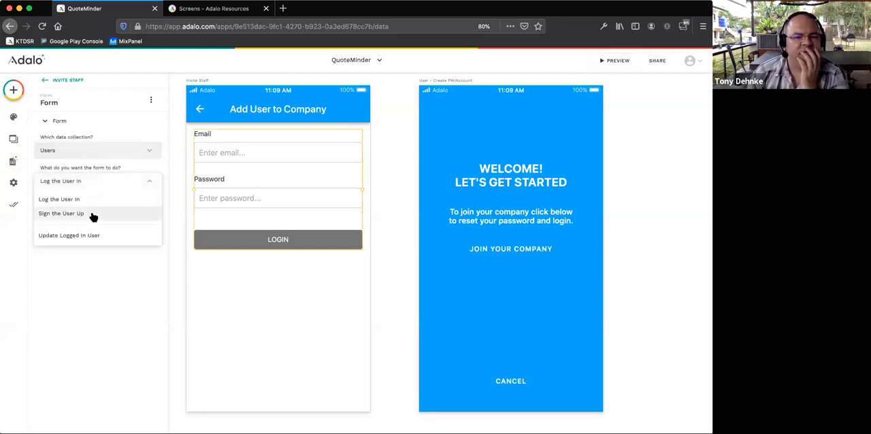
click(92, 214)
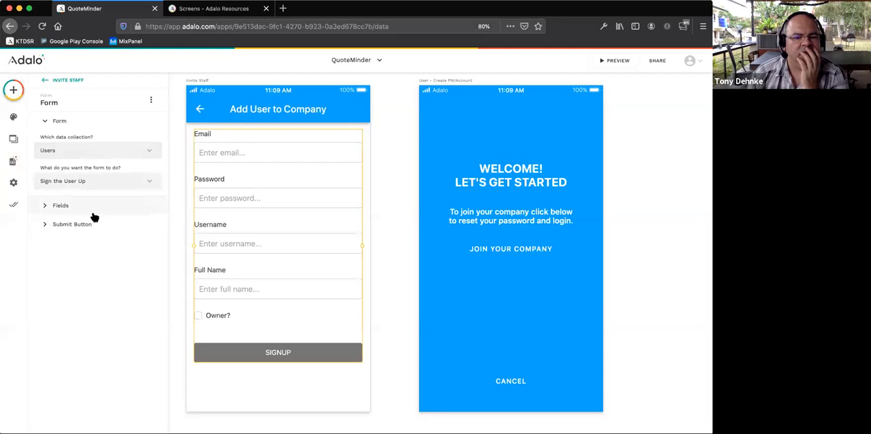
- Review the Add User to Company form's submit action and form action options, and the Users collection's properties
click(75, 225)
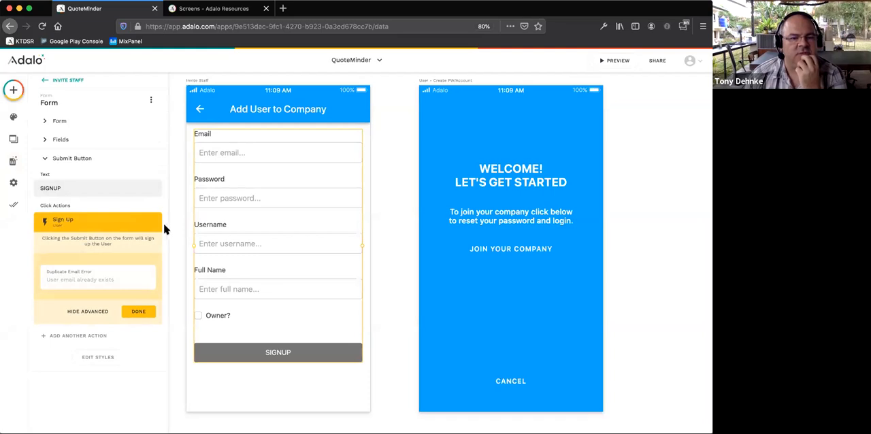
click(61, 123)
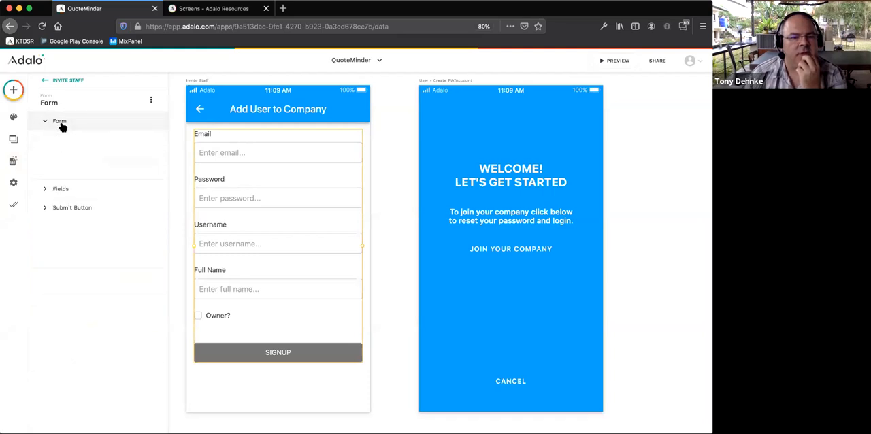
click(81, 182)
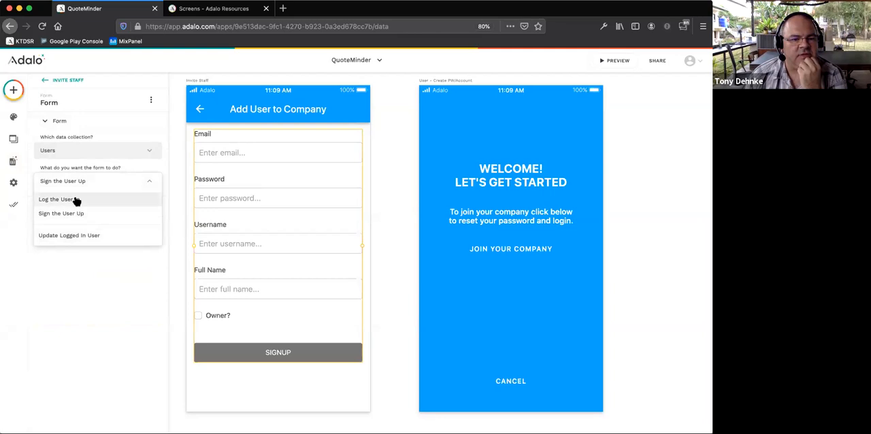
click(401, 366)
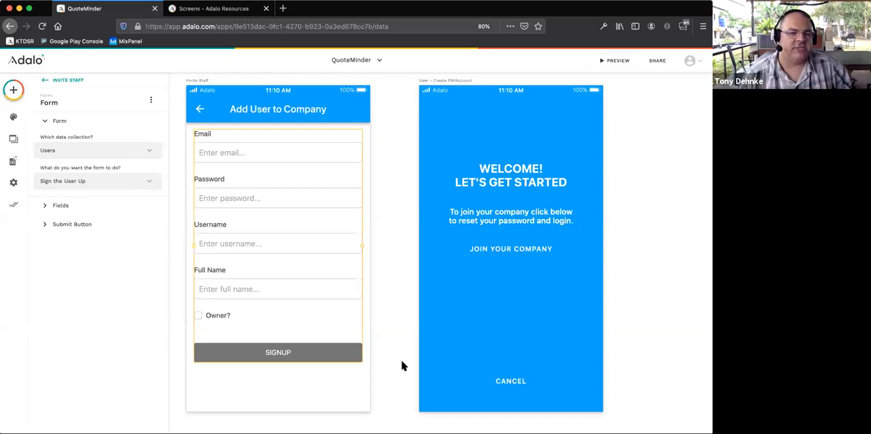
click(11, 162)
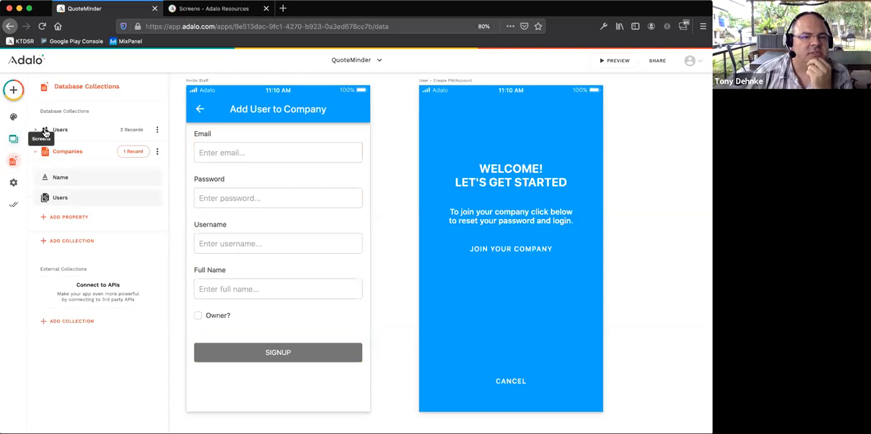
click(71, 130)
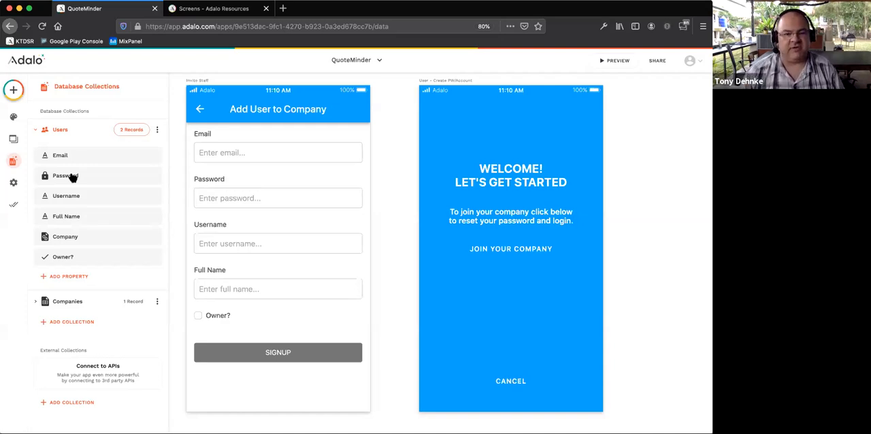
key(super+t)
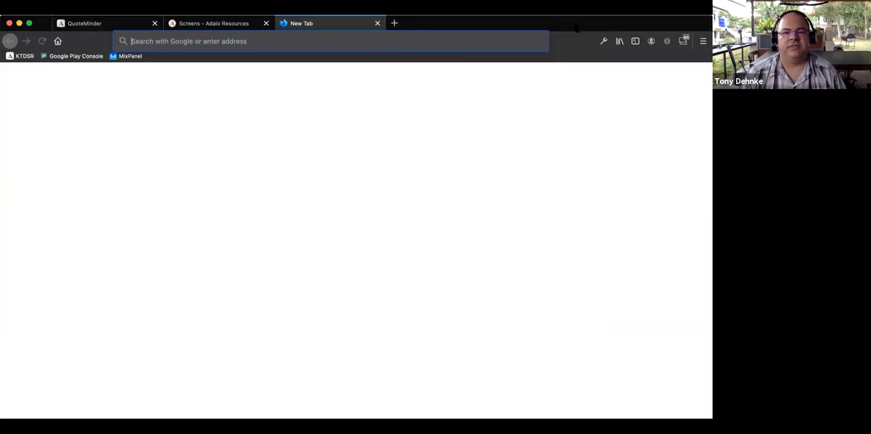
click(394, 27)
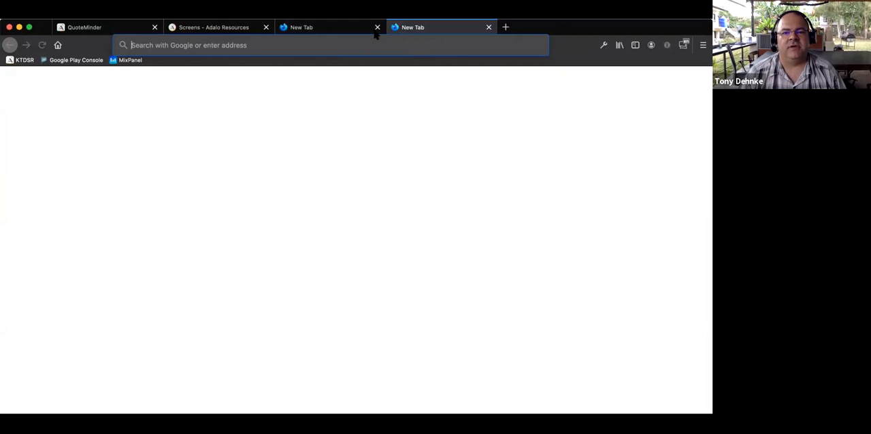
key(super+w)
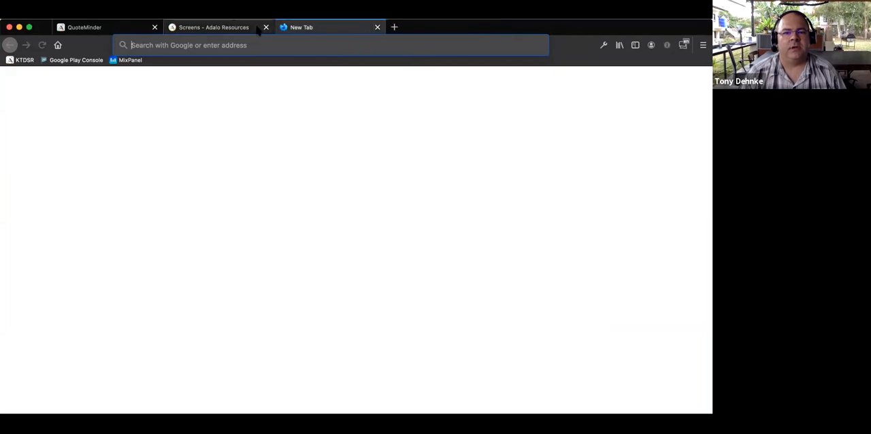
- Switch to the Adalo Resources help site and look through its Tutorials and Videos sections
key(ctrl+shift+Tab)
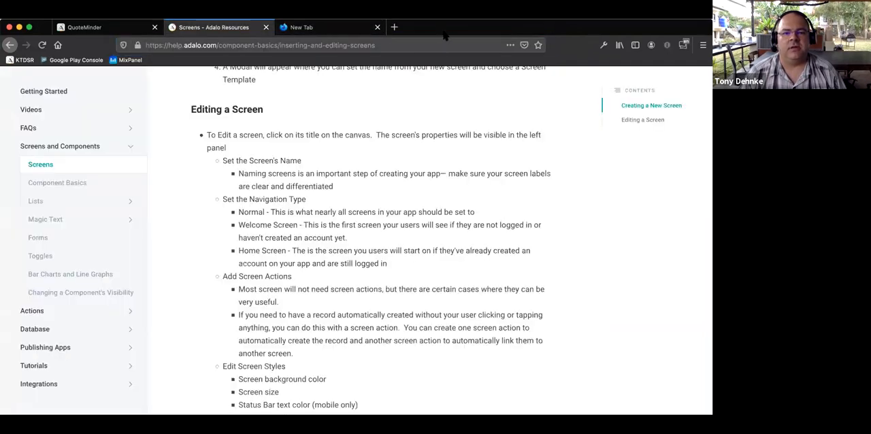
scroll(167, 99, up, 10)
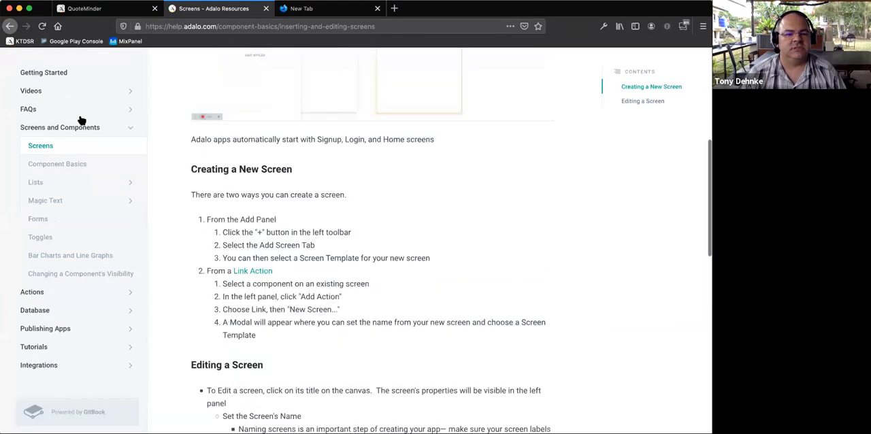
scroll(61, 306, down, 1)
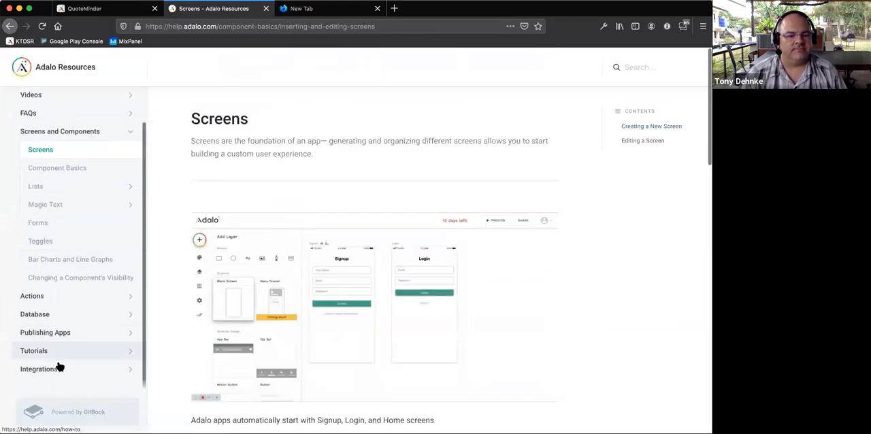
click(68, 352)
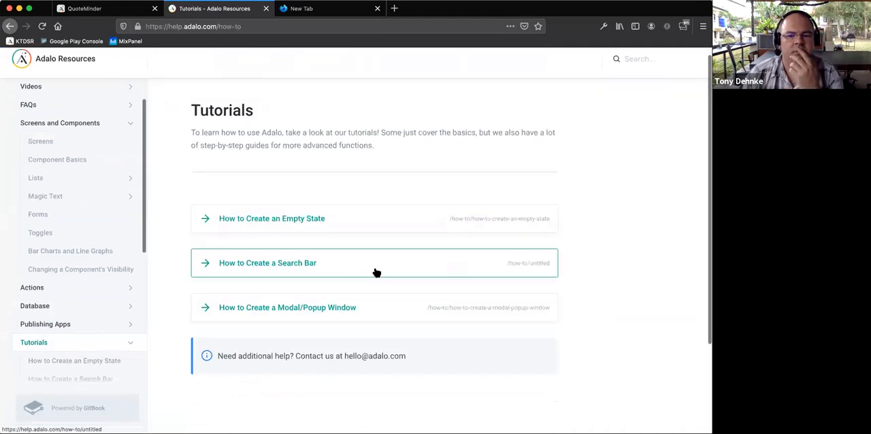
scroll(306, 268, down, 3)
scroll(65, 74, up, 1)
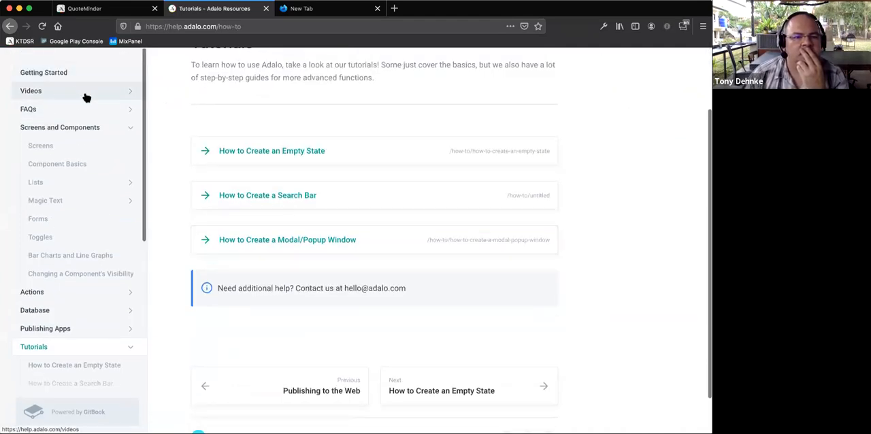
click(85, 93)
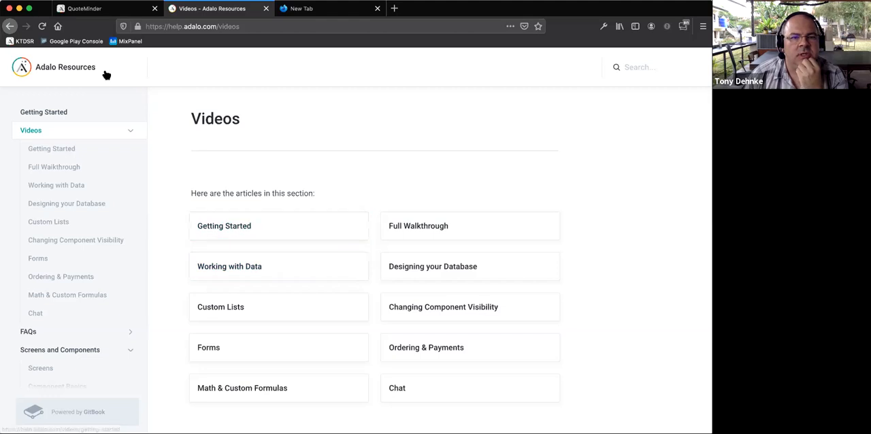
- Go to adalo.com and open the Adalo community forum from there
click(201, 29)
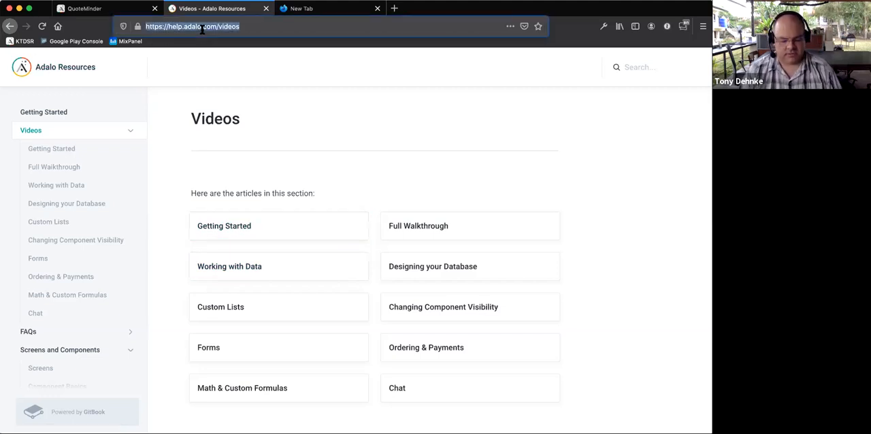
text(adalo.com/)
key(Return)
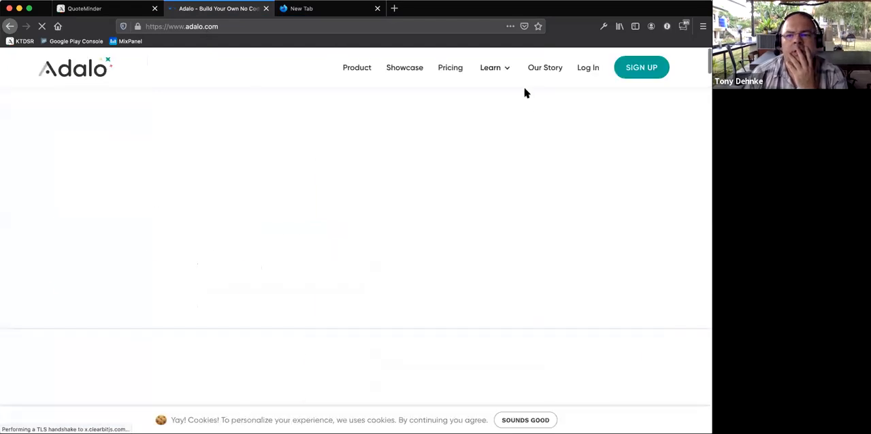
mouse_move(505, 70)
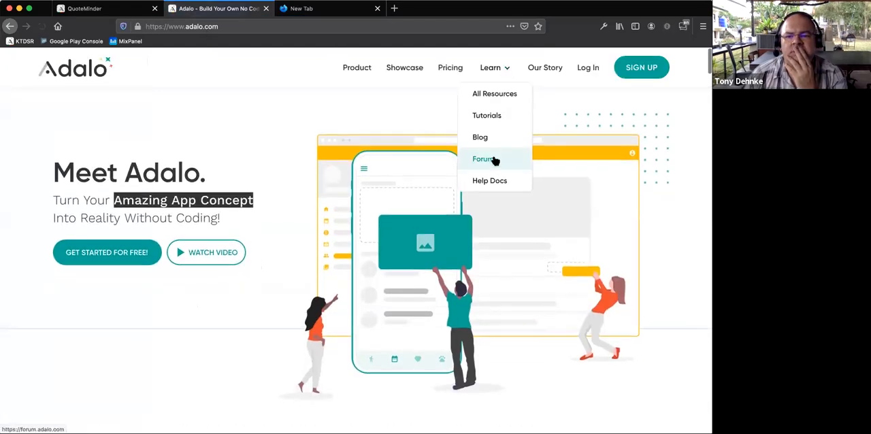
click(495, 160)
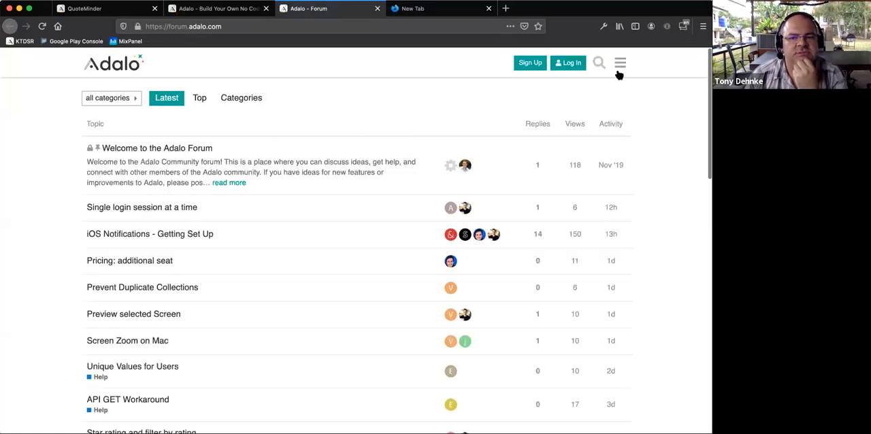
- Search the forum for "multi", look through the results and open the "Need some help..!" topic in a separate tab
click(599, 63)
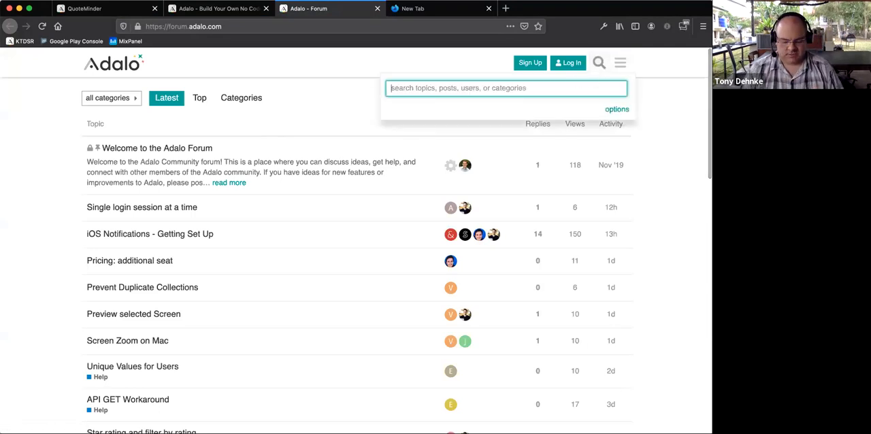
text(mul)
key(Return)
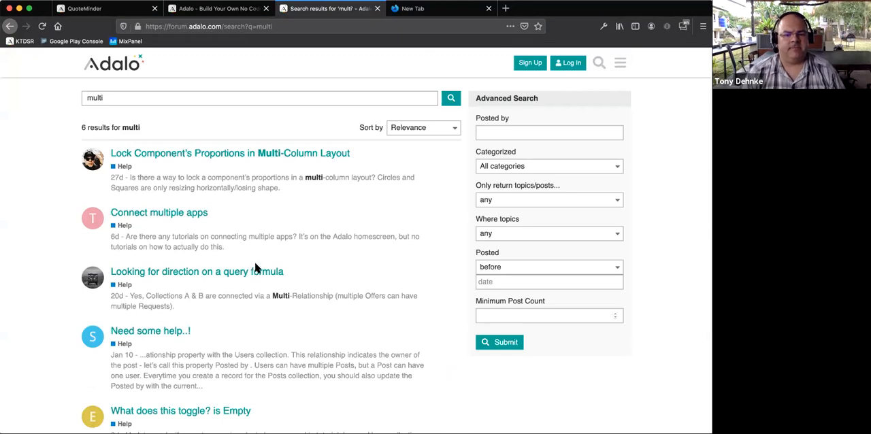
scroll(252, 263, down, 3)
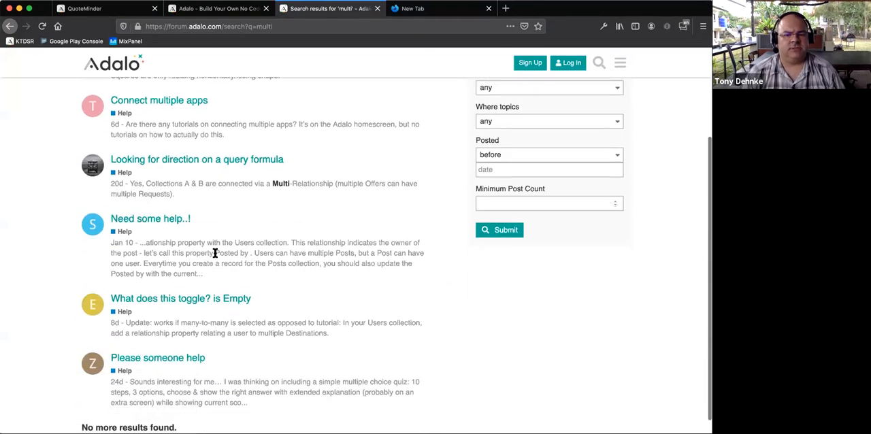
super+click(203, 235)
scroll(209, 233, down, 1)
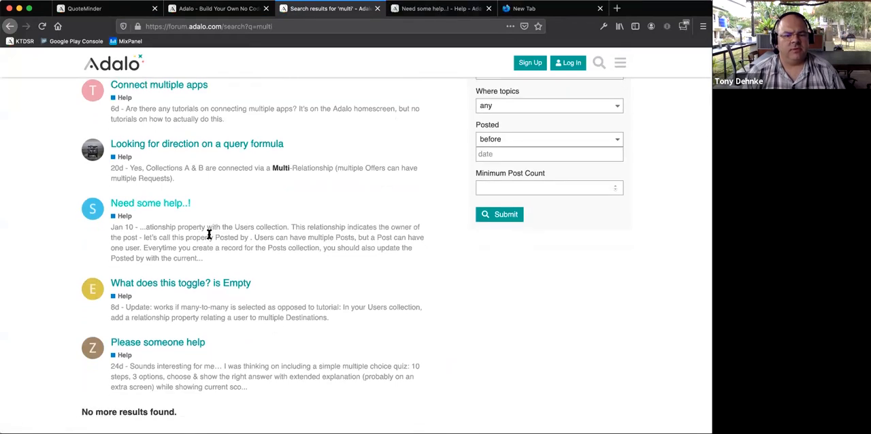
- Search the forum for "tenant" and for the alternative spelling "tenent"
scroll(223, 230, up, 4)
click(232, 99)
key(super+a)
text(tenant)
key(Return)
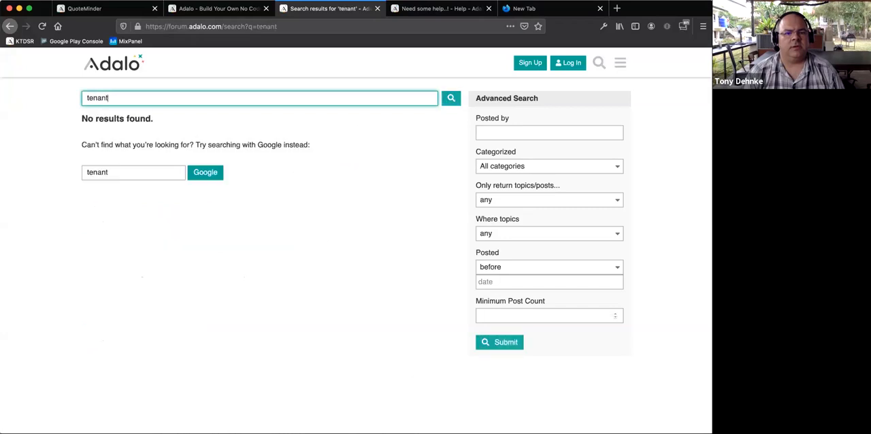
key(BackSpace)
key(BackSpace)
text(ent)
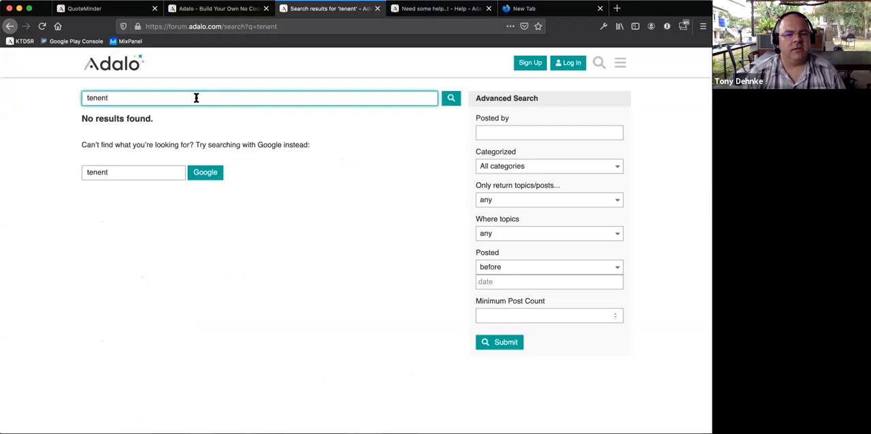
- Search the forum for "B2B", clear the search and return to the forum's latest topics
key(super+a)
key(BackSpace)
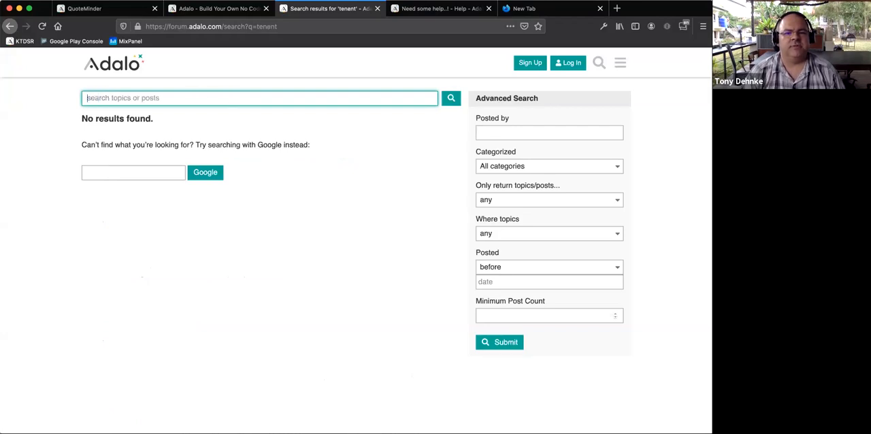
text(B2B)
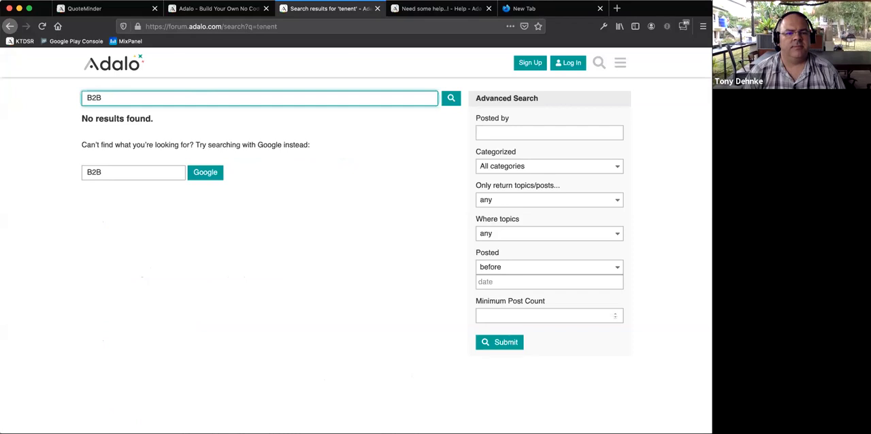
key(Return)
key(super+a)
key(BackSpace)
click(362, 118)
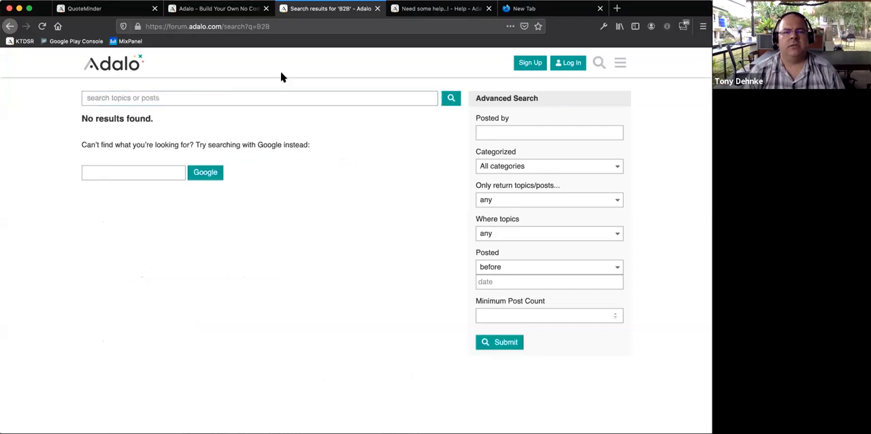
click(138, 72)
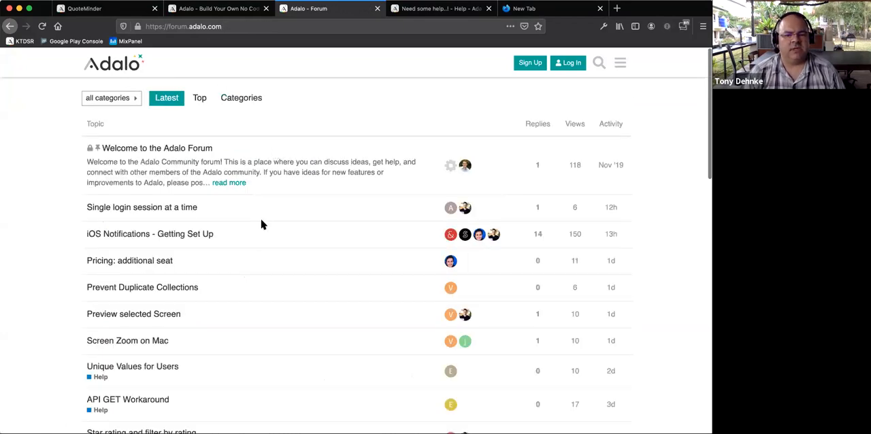
- Search the forum for "INVITE USERS" and open the topic "Event App: Invite Attendees (users) to app"
scroll(261, 224, down, 5)
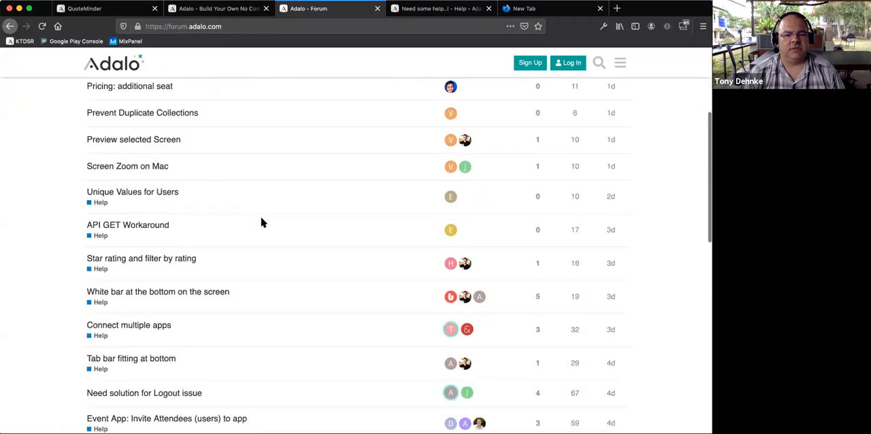
scroll(269, 221, up, 5)
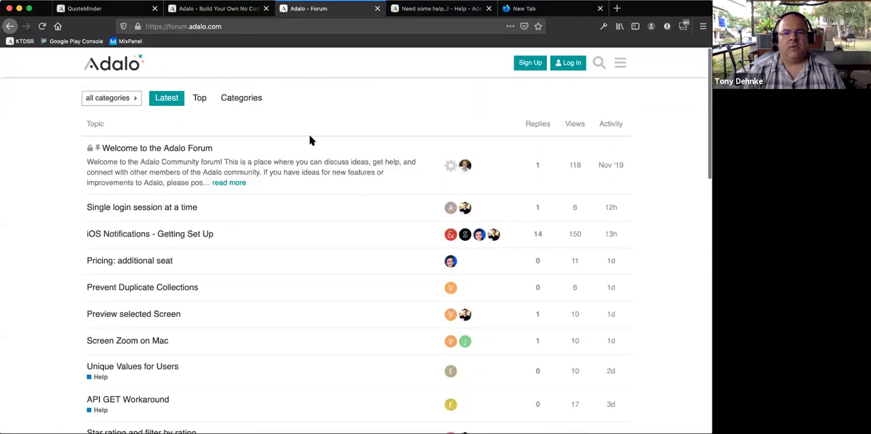
click(599, 65)
text(INVITE USER)
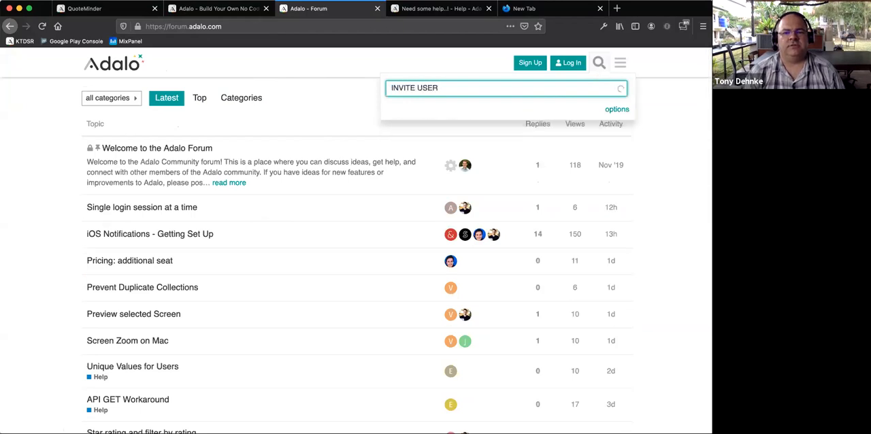
text(S)
key(Return)
click(221, 154)
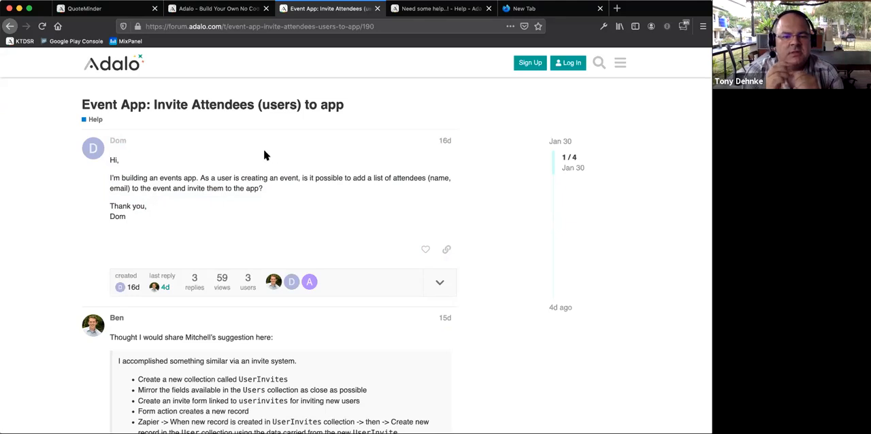
- Read the first reply's invite system instructions line by line, from the UserInvites collection to the Zapier email with the password reset link
scroll(265, 155, down, 5)
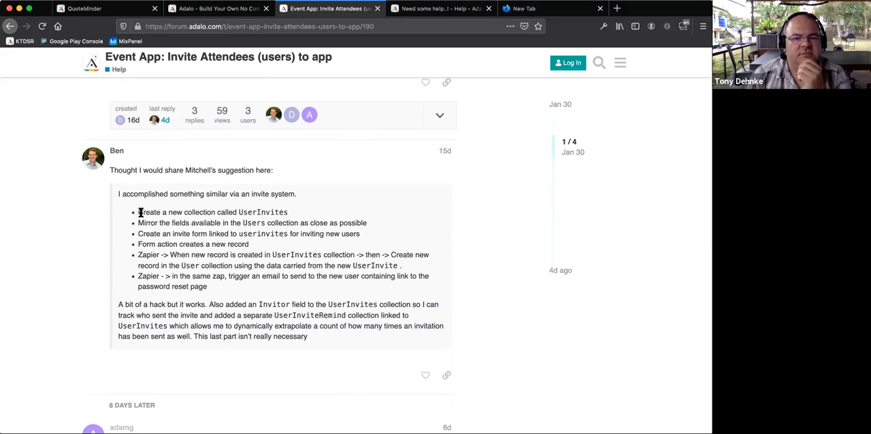
drag(138, 213, 235, 214)
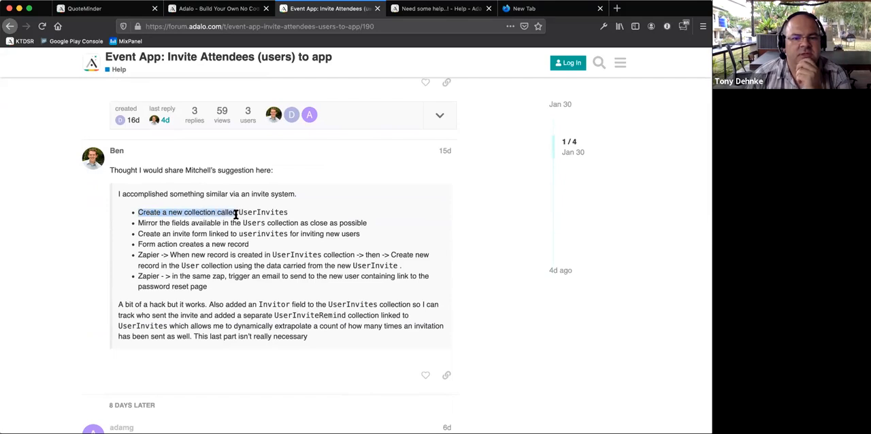
drag(138, 222, 230, 222)
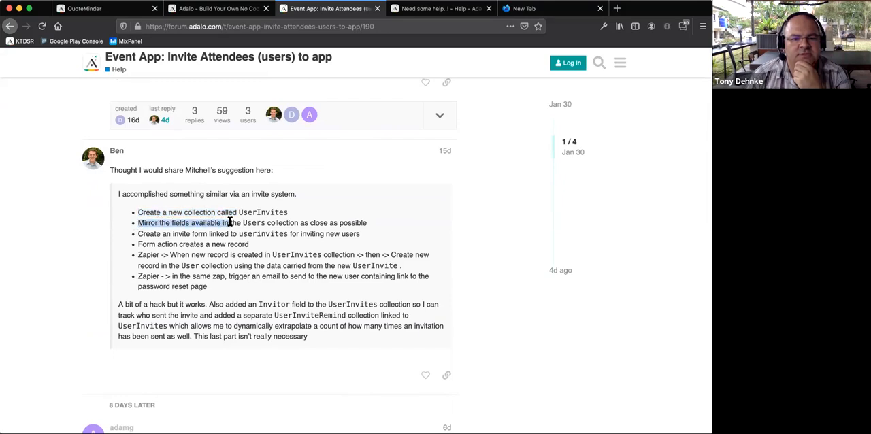
drag(138, 233, 259, 232)
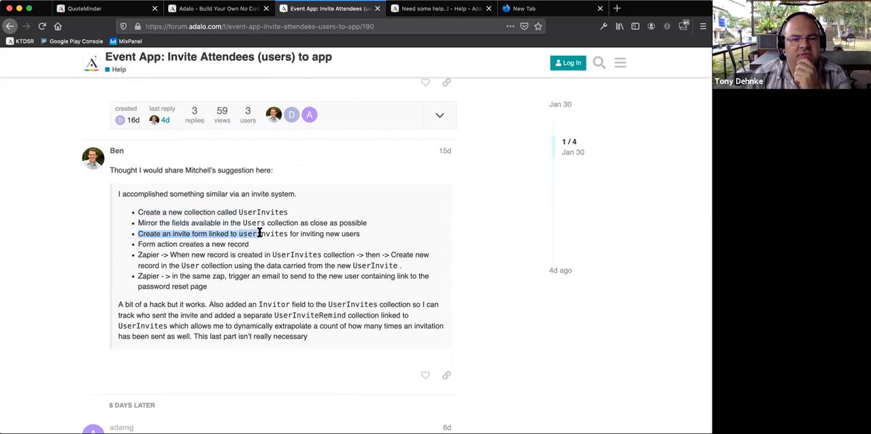
click(164, 244)
drag(137, 243, 250, 244)
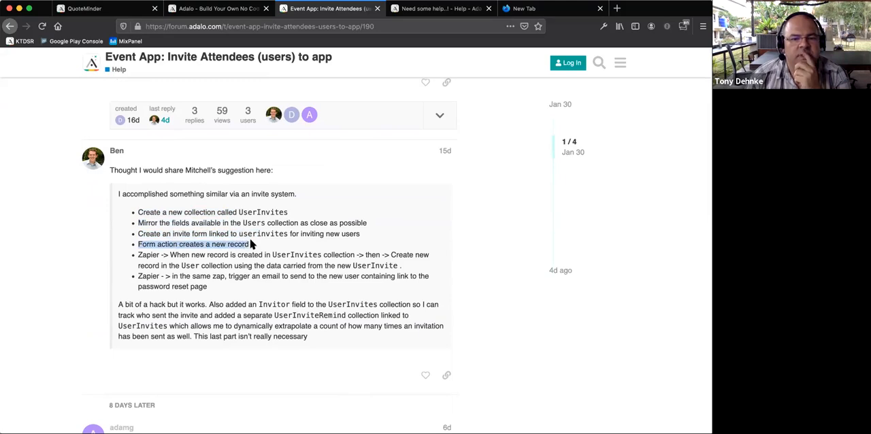
click(212, 242)
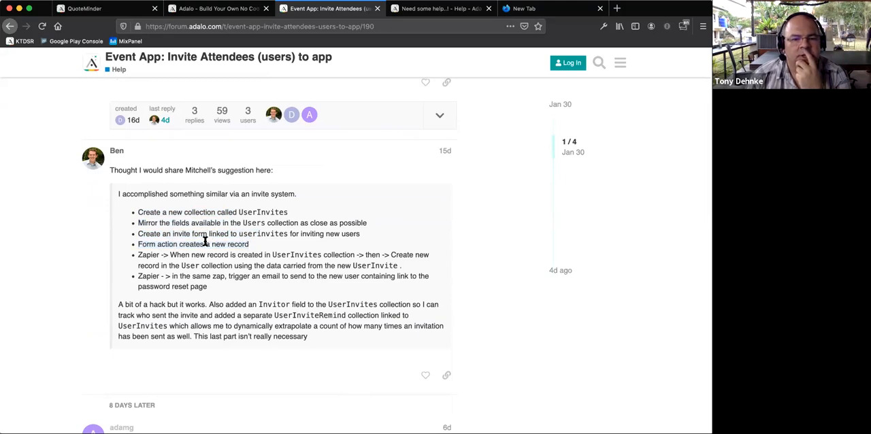
drag(137, 255, 274, 254)
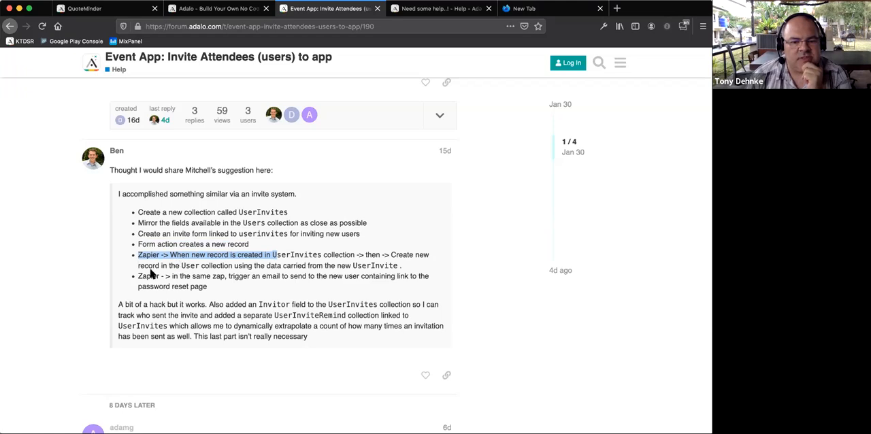
drag(137, 275, 184, 274)
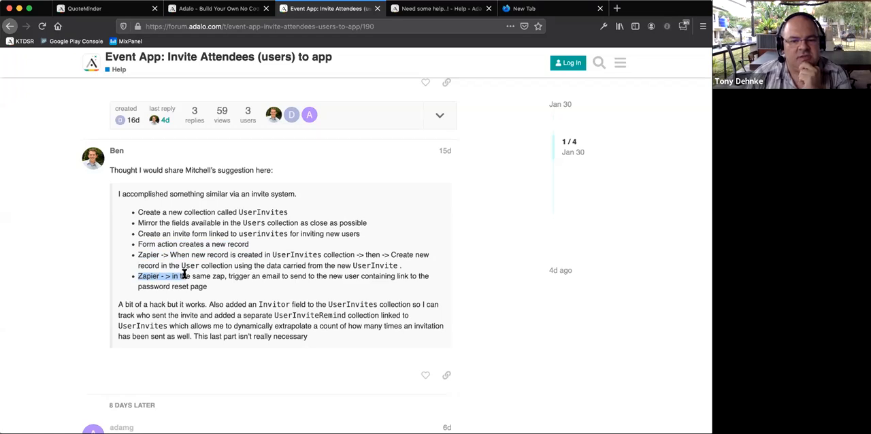
drag(184, 274, 212, 287)
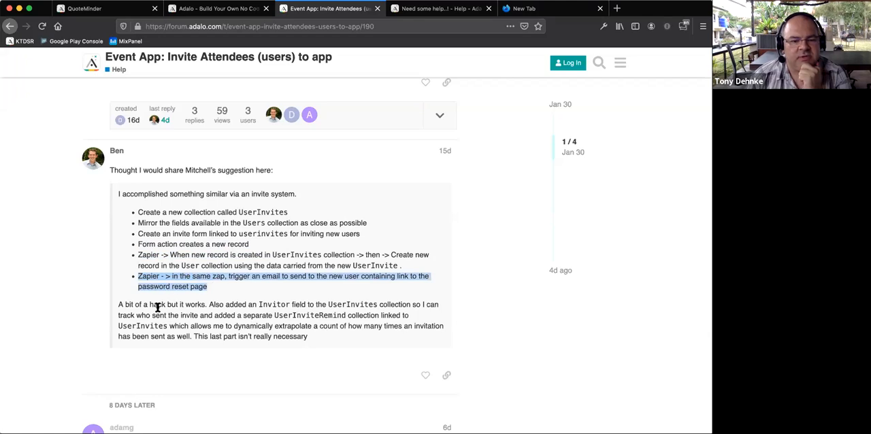
- Read the follow-up question on invited users' access and permissions and its answer, then return to the start of the topic
scroll(158, 307, down, 1)
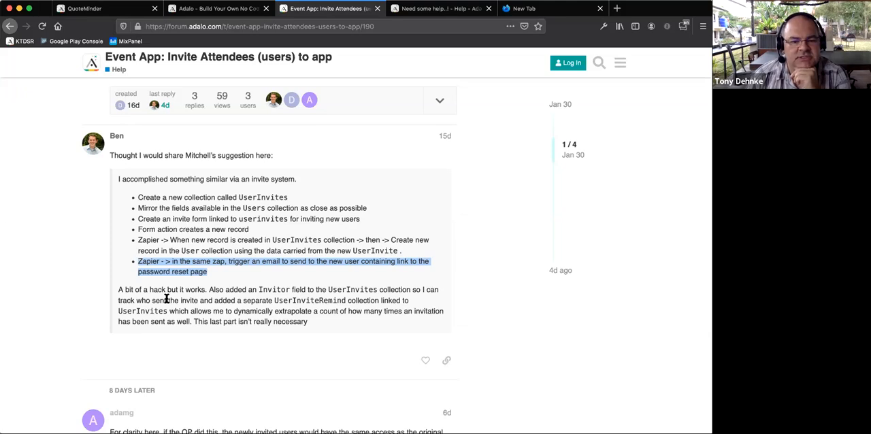
scroll(166, 298, down, 5)
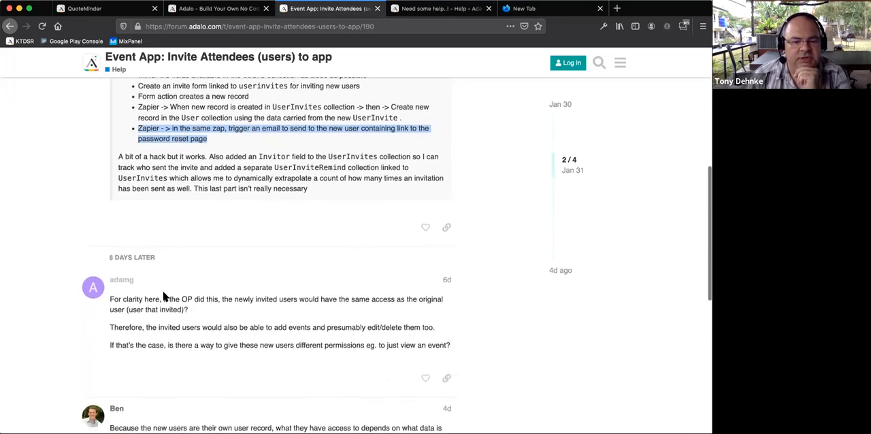
scroll(169, 291, down, 1)
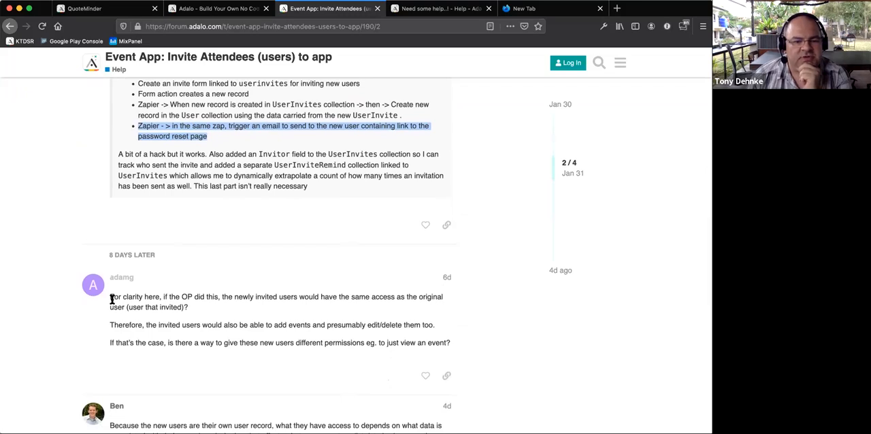
scroll(111, 297, down, 1)
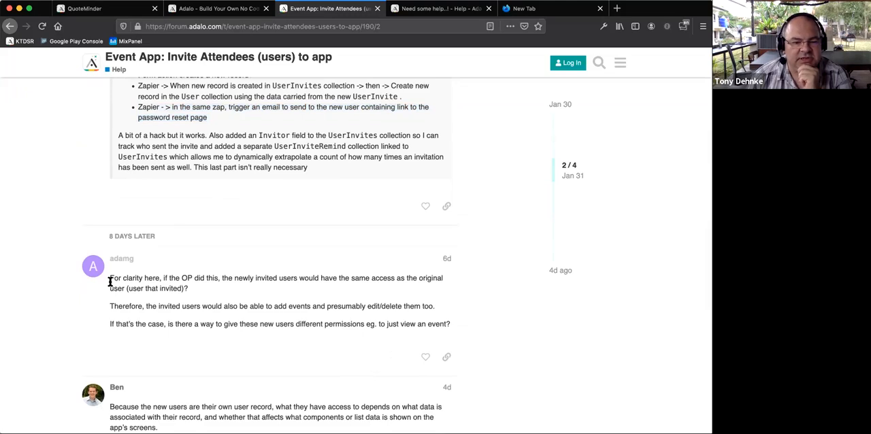
drag(109, 279, 134, 287)
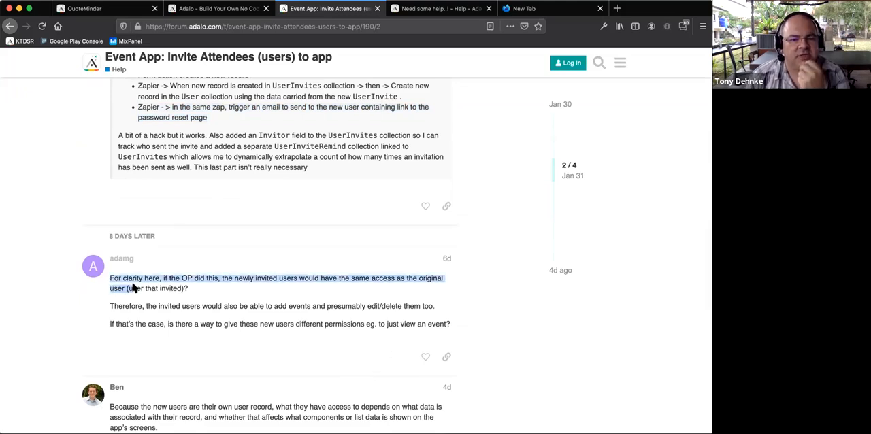
drag(162, 280, 178, 280)
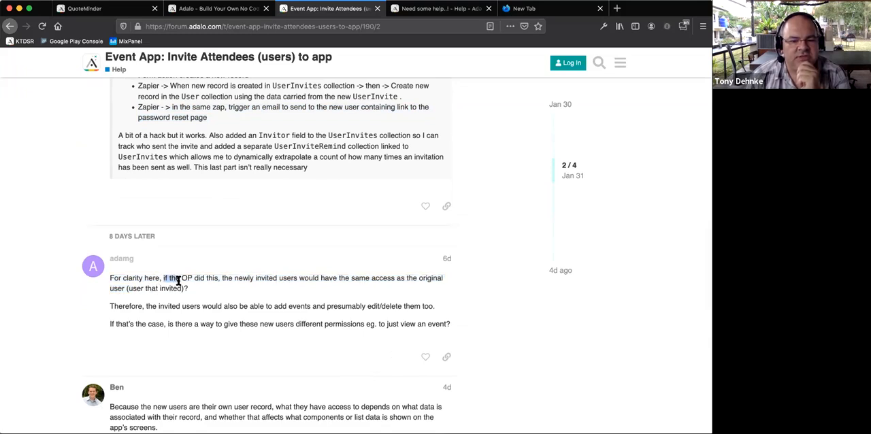
drag(177, 281, 178, 288)
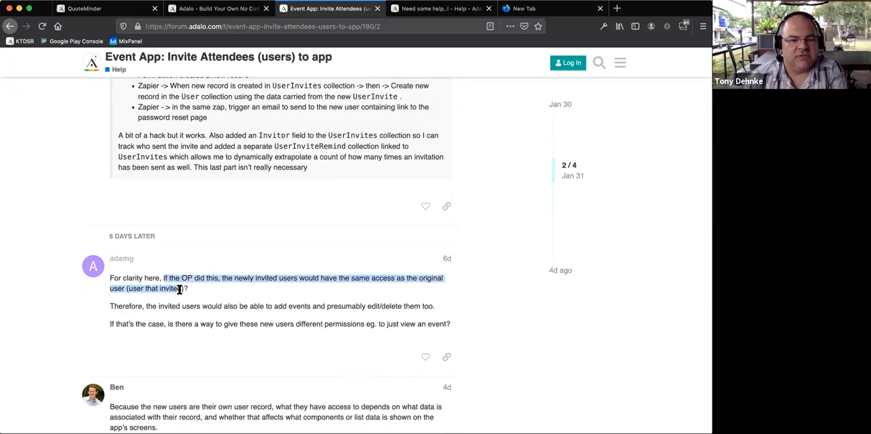
drag(152, 317, 171, 308)
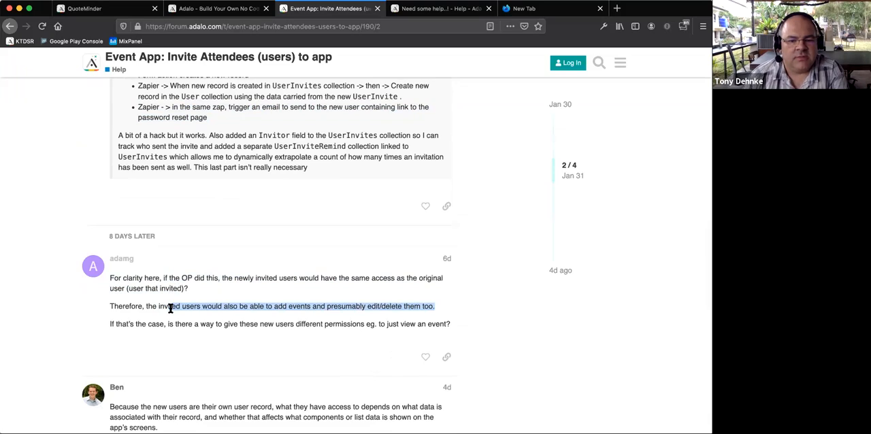
scroll(167, 307, down, 2)
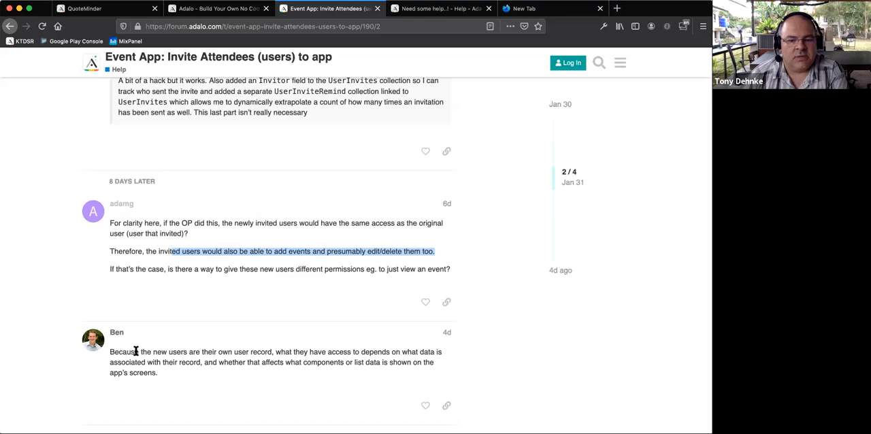
scroll(136, 354, down, 3)
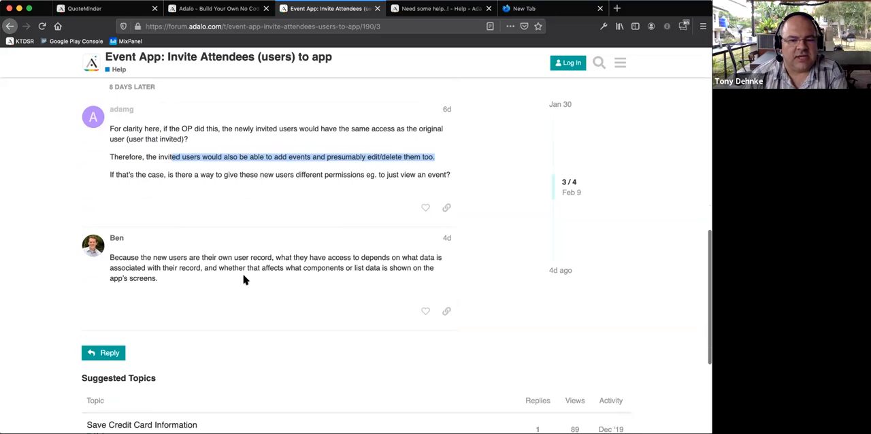
scroll(238, 279, up, 1)
scroll(130, 194, down, 3)
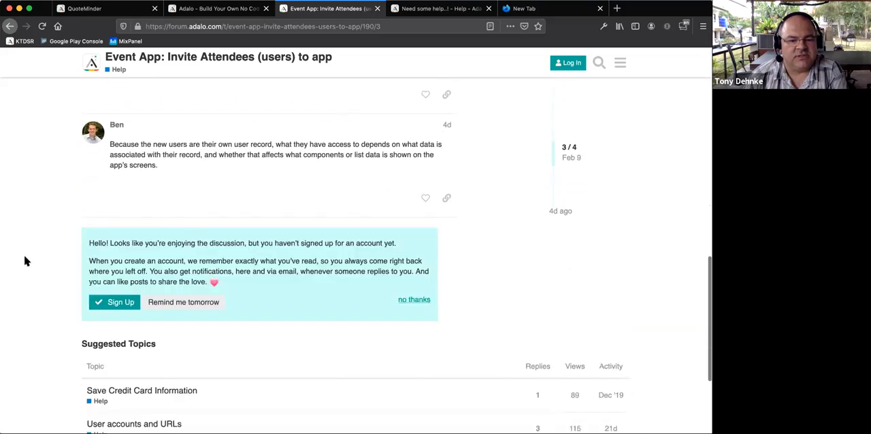
scroll(26, 261, down, 1)
scroll(26, 261, up, 12)
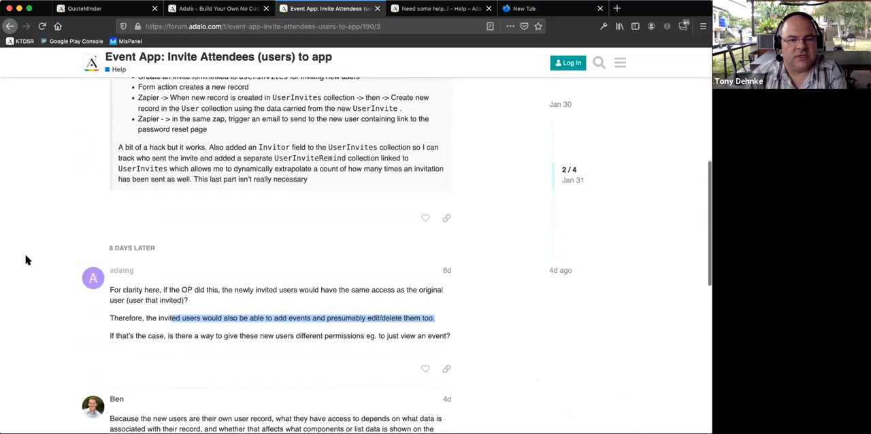
scroll(26, 261, up, 3)
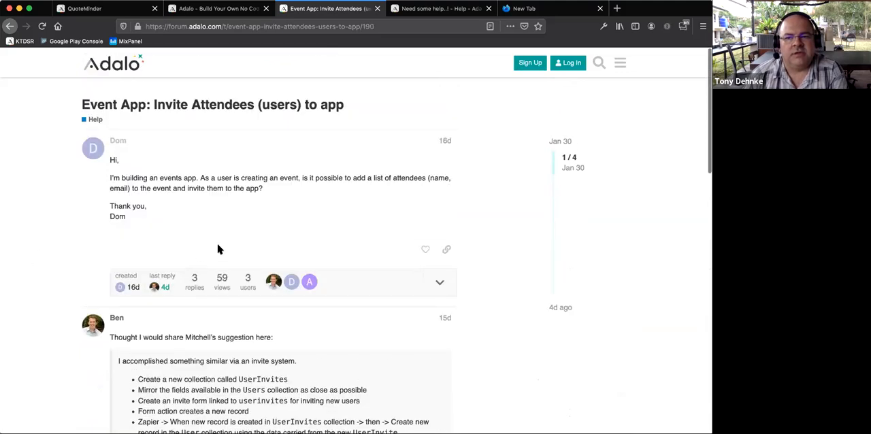
- Re-examine the two Zapier steps of the suggested invite system and skim the remaining replies and suggested topics
scroll(239, 340, down, 3)
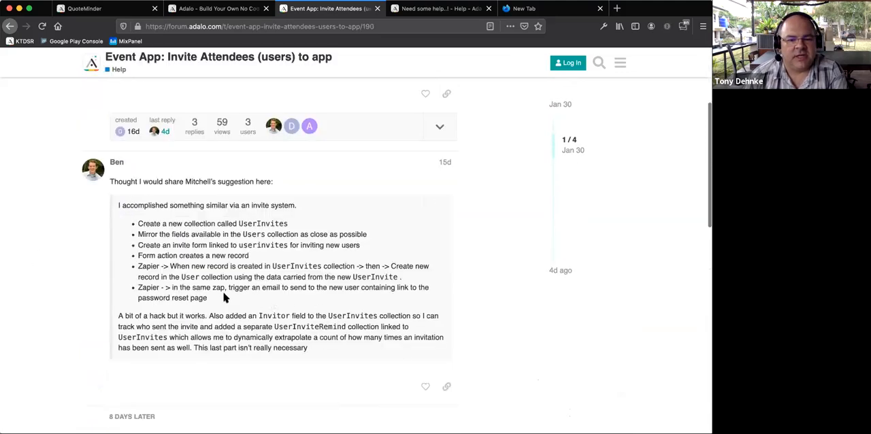
drag(138, 266, 210, 298)
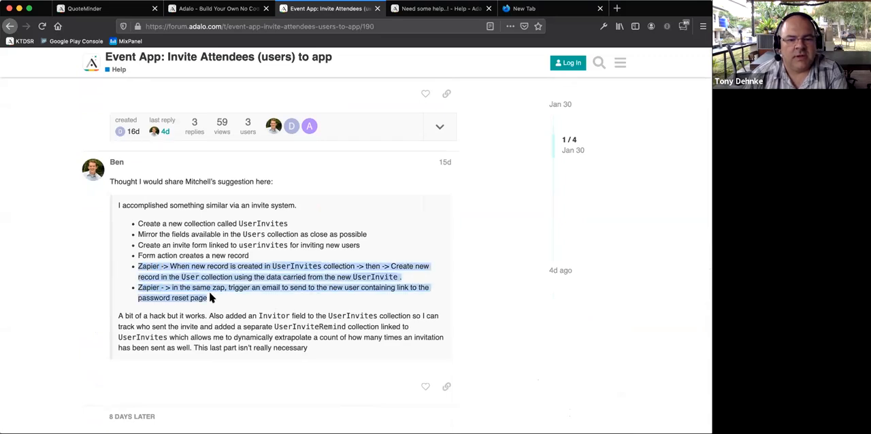
click(210, 297)
drag(208, 298, 134, 266)
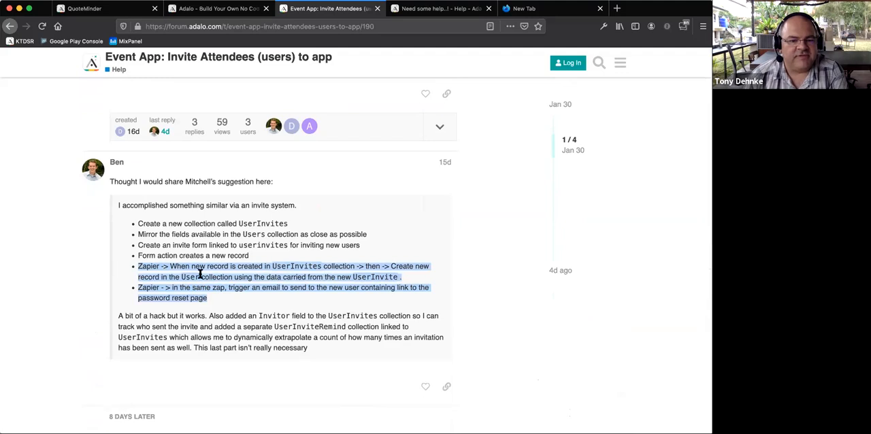
click(200, 274)
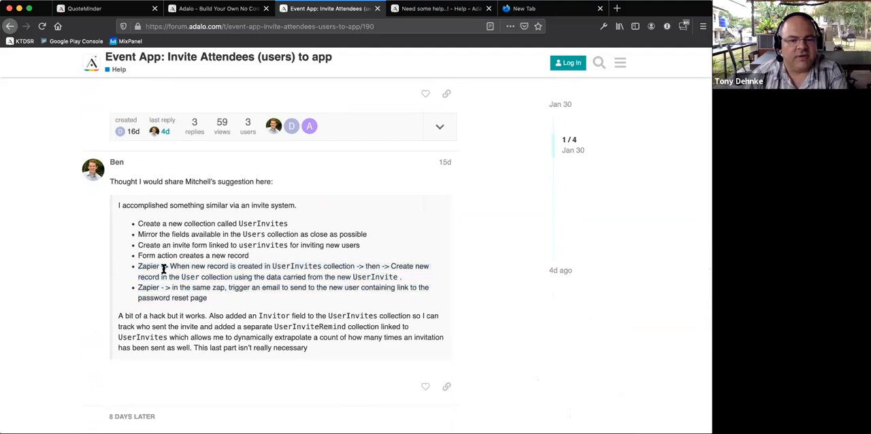
drag(140, 266, 226, 300)
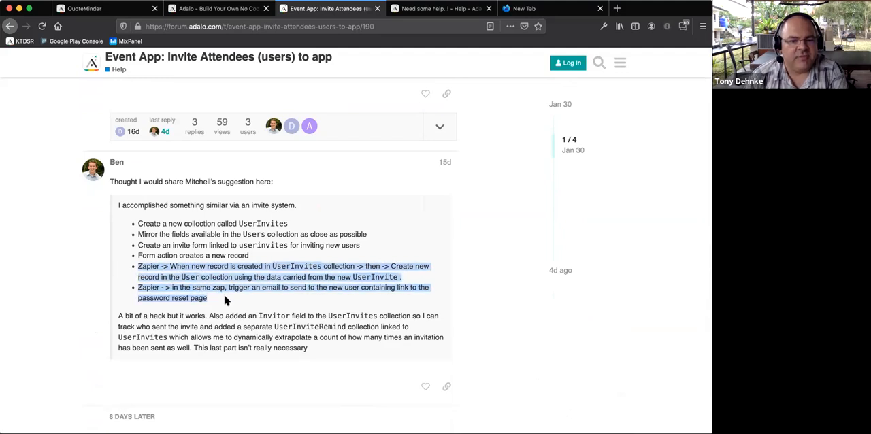
click(227, 300)
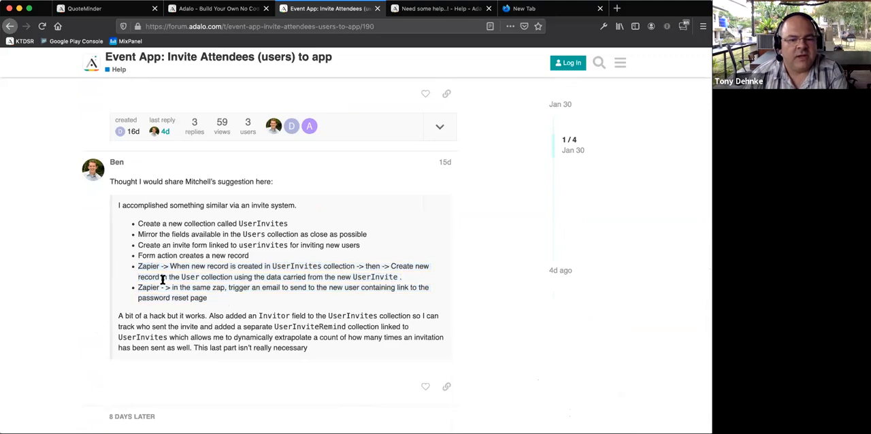
drag(138, 266, 212, 305)
click(213, 305)
scroll(211, 303, down, 10)
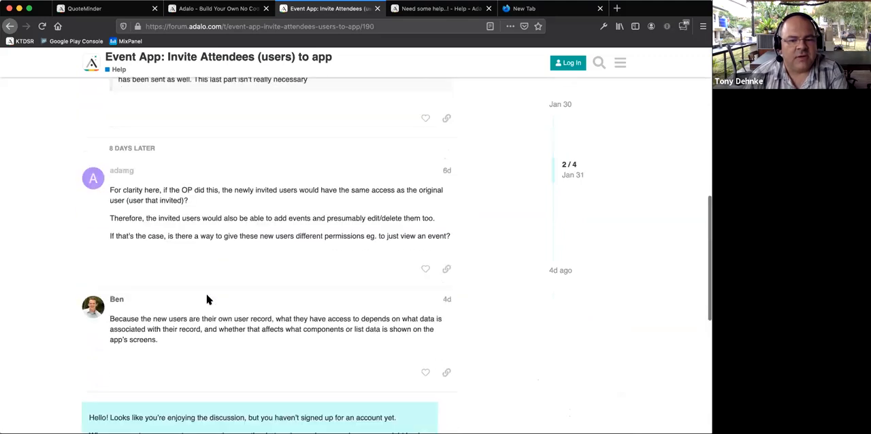
scroll(208, 299, down, 8)
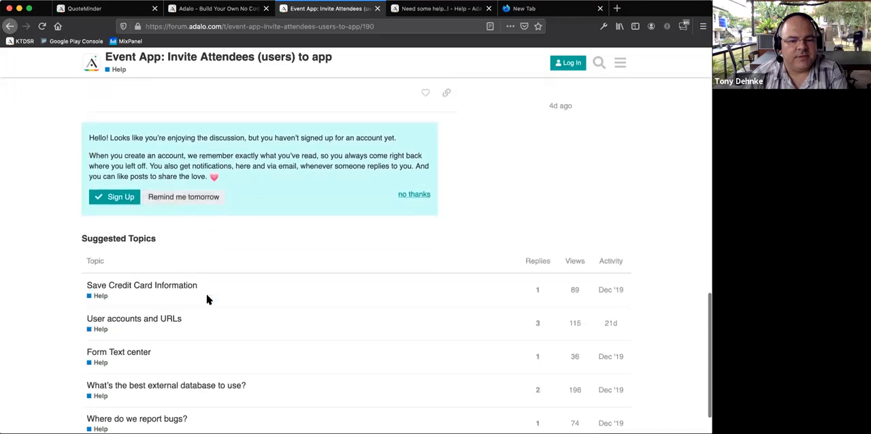
scroll(208, 299, up, 20)
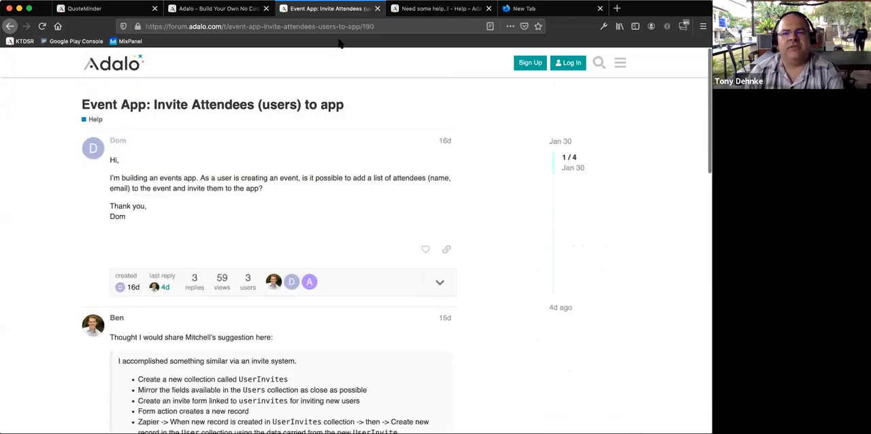